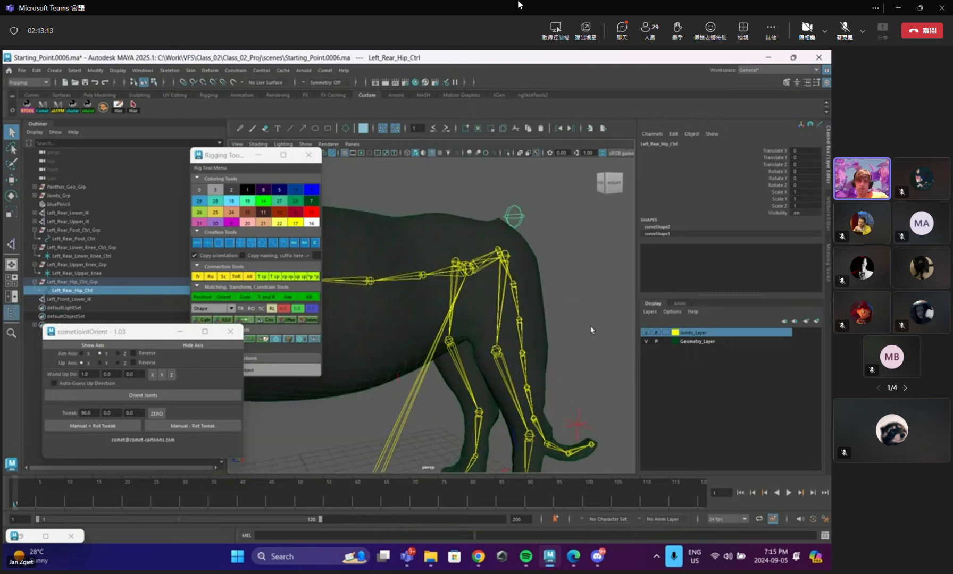
# Delete the Left_Rear_Hip_Ctrl_Grp group and create a new sphere control curve at the left rear hip joint.
pyautogui.click(91, 284)
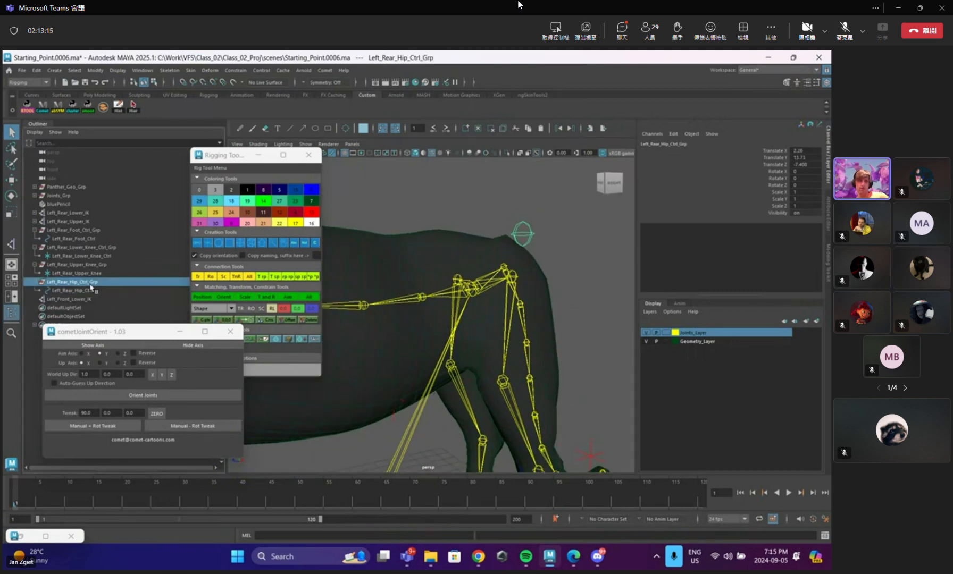
pyautogui.press('Delete')
pyautogui.moveTo(526, 285)
pyautogui.keyDown('alt'); pyautogui.mouseDown()
pyautogui.moveTo(502, 284)
pyautogui.moveTo(517, 321)
pyautogui.moveTo(550, 315)
pyautogui.moveTo(524, 289)
pyautogui.mouseUp(); pyautogui.keyUp('alt')
pyautogui.click(524, 290)
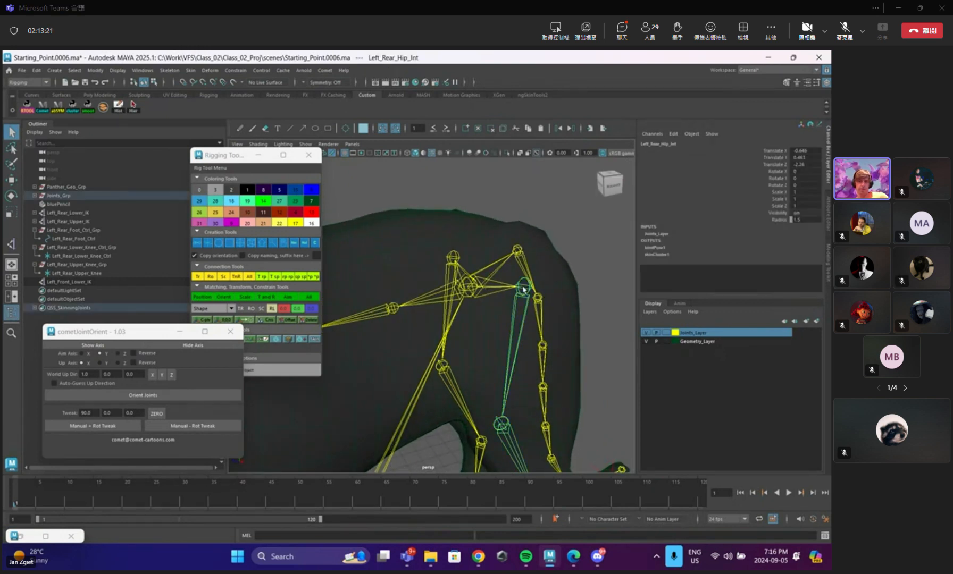
pyautogui.click(243, 244)
pyautogui.keyDown('alt'); pyautogui.moveTo(556, 265); pyautogui.dragTo(539, 290, button='middle'); pyautogui.keyUp('alt')
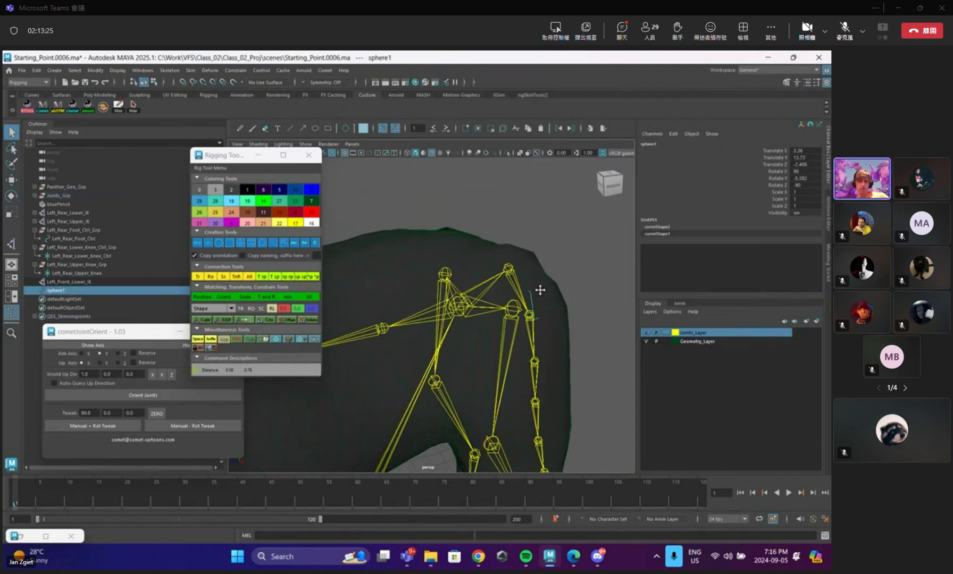
# Set the new sphere control's X, Y and Z rotation to 0.
pyautogui.press('4')
pyautogui.keyDown('alt'); pyautogui.moveTo(540, 290); pyautogui.dragTo(545, 285); pyautogui.keyUp('alt')
pyautogui.moveTo(796, 172); pyautogui.dragTo(807, 185)
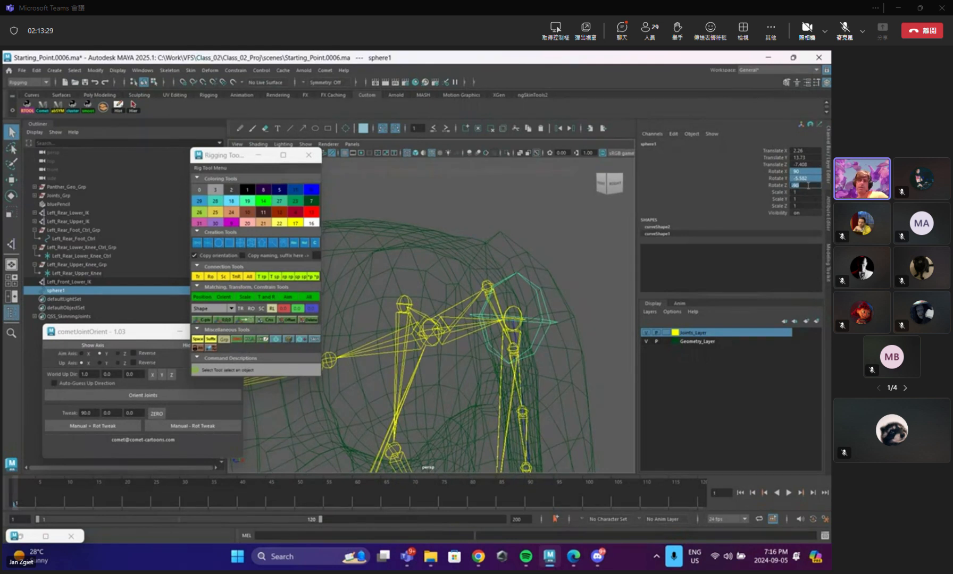
pyautogui.press('Return')
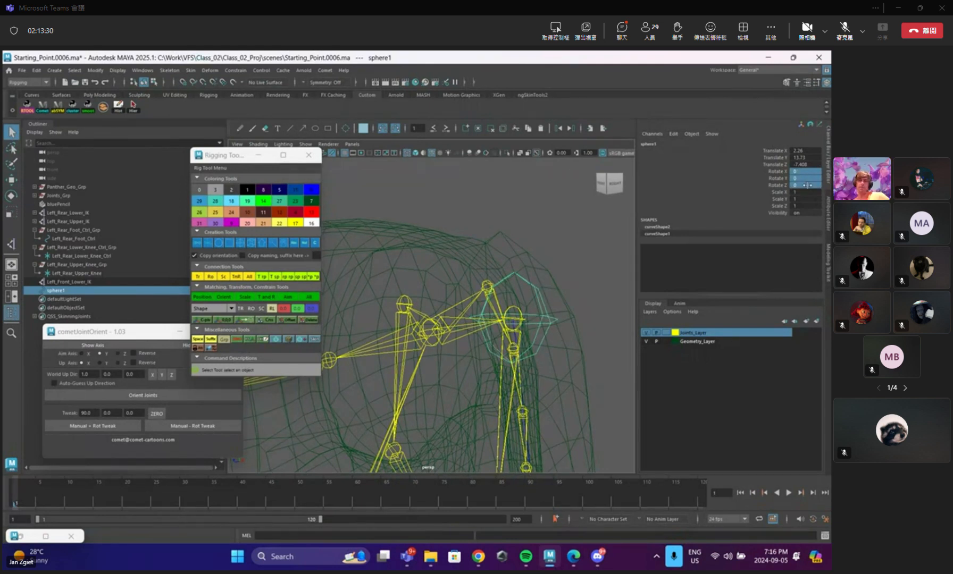
# Rename the sphere control as Left_Hip_Ctrl.
pyautogui.click(663, 145)
pyautogui.write('Left')
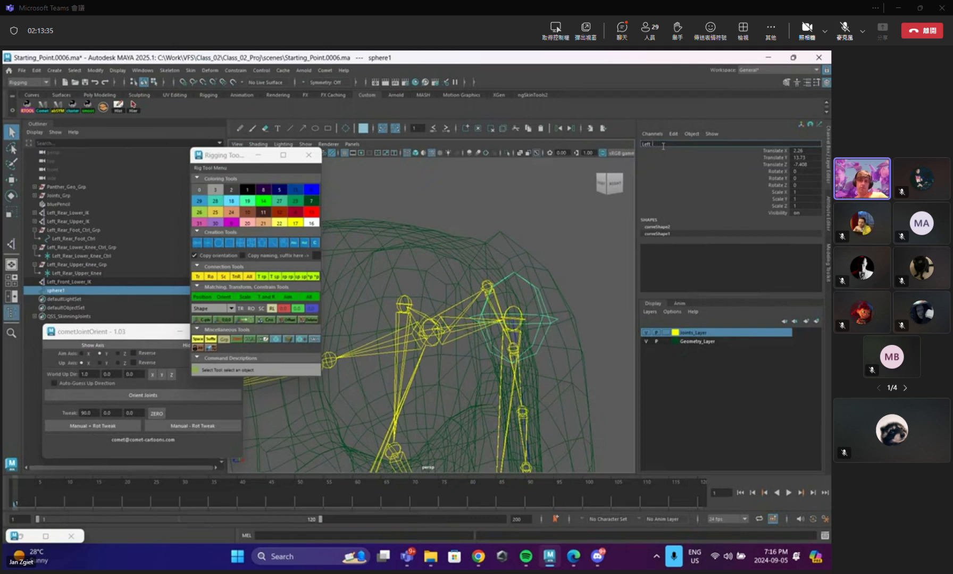
pyautogui.write('_Hip_Ctrl')
pyautogui.press('Return')
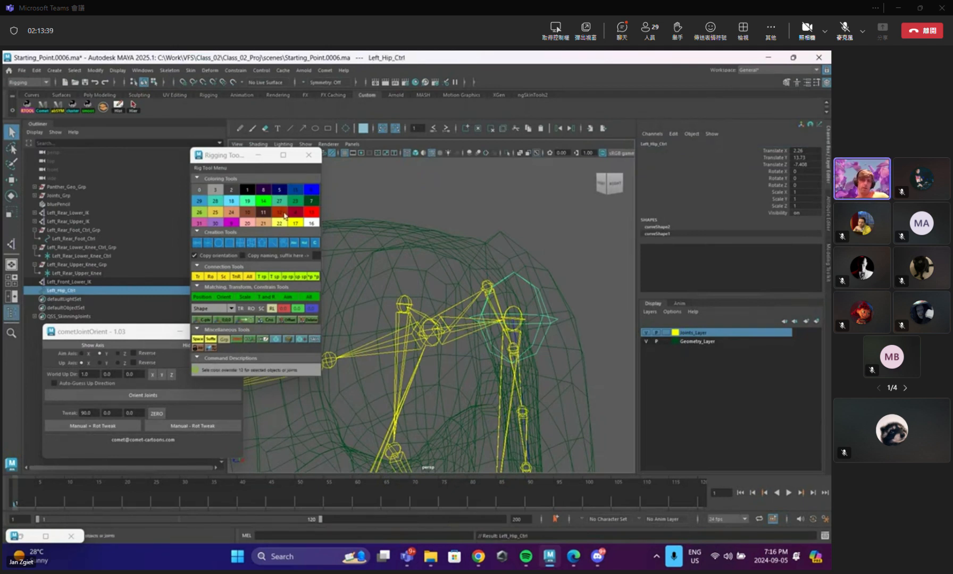
# Apply color 18 to the hip control and create its Left_Hip_Ctrl_Grp space group, expanding the group in the hierarchy.
pyautogui.click(237, 202)
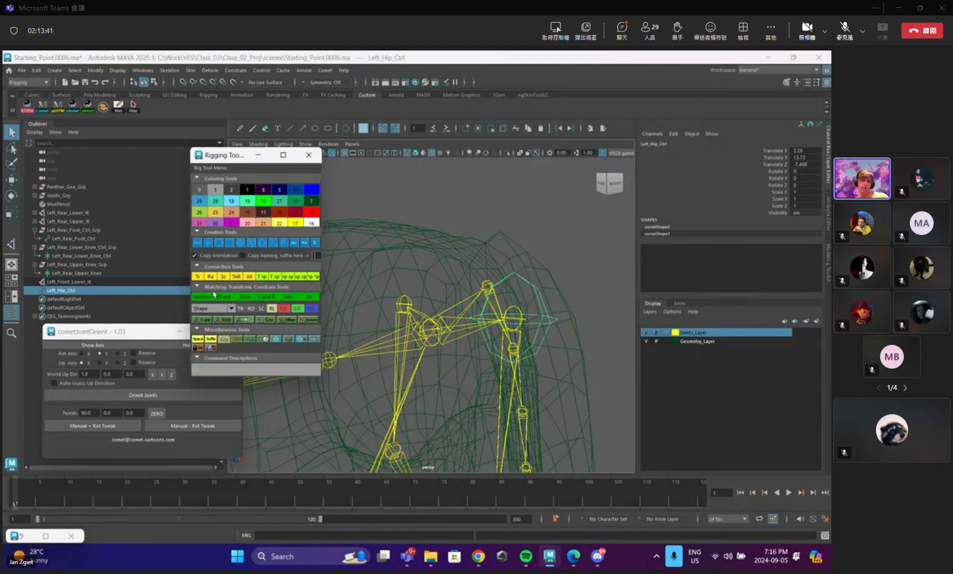
pyautogui.click(197, 339)
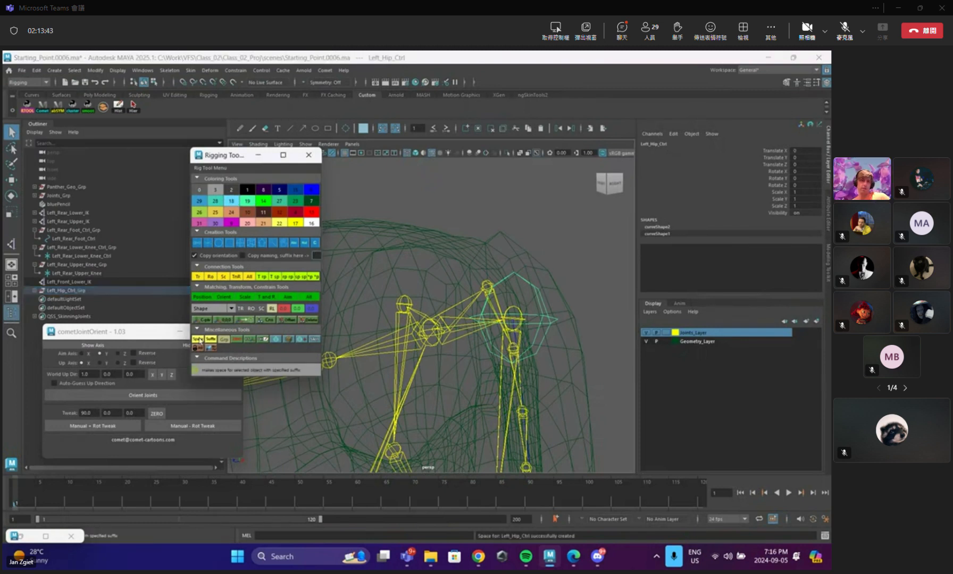
pyautogui.click(35, 292)
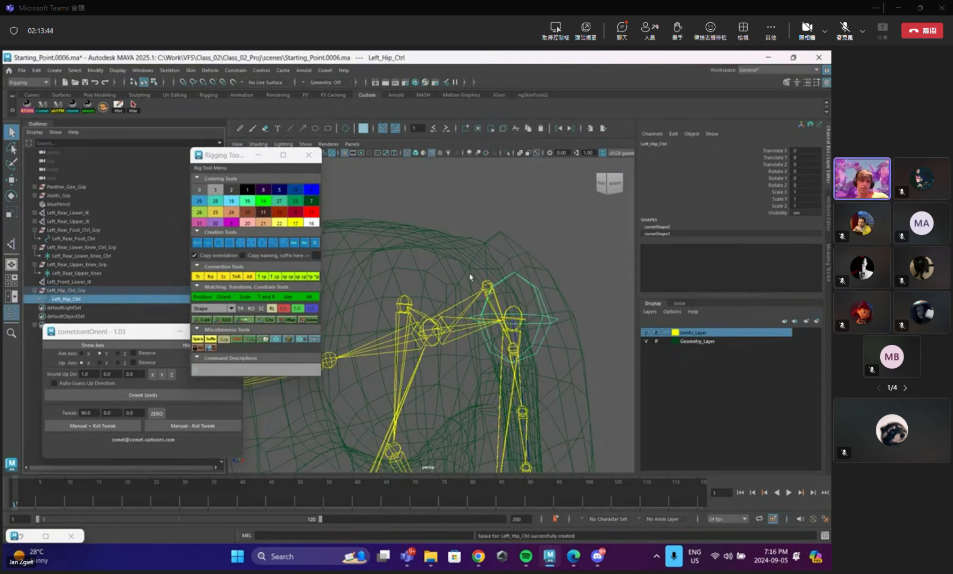
# Point constrain the Left_Rear_Hip_Jnt joint to the Left_Hip_Ctrl control.
pyautogui.click(564, 259)
pyautogui.keyDown('alt'); pyautogui.moveTo(505, 278); pyautogui.dragTo(523, 278); pyautogui.keyUp('alt')
pyautogui.keyDown('alt'); pyautogui.moveTo(523, 278); pyautogui.dragTo(484, 321, button='right'); pyautogui.keyUp('alt')
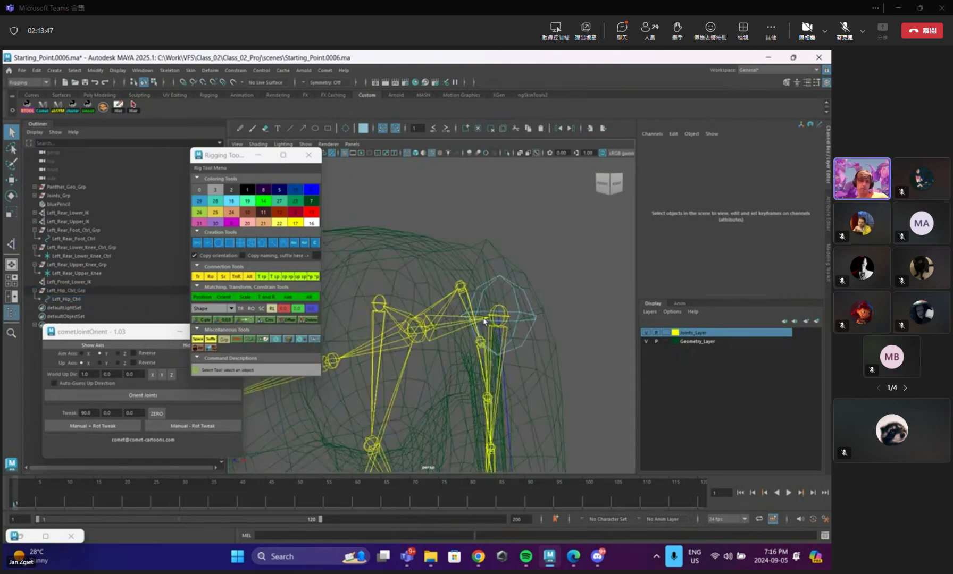
pyautogui.click(521, 322)
pyautogui.click(519, 306)
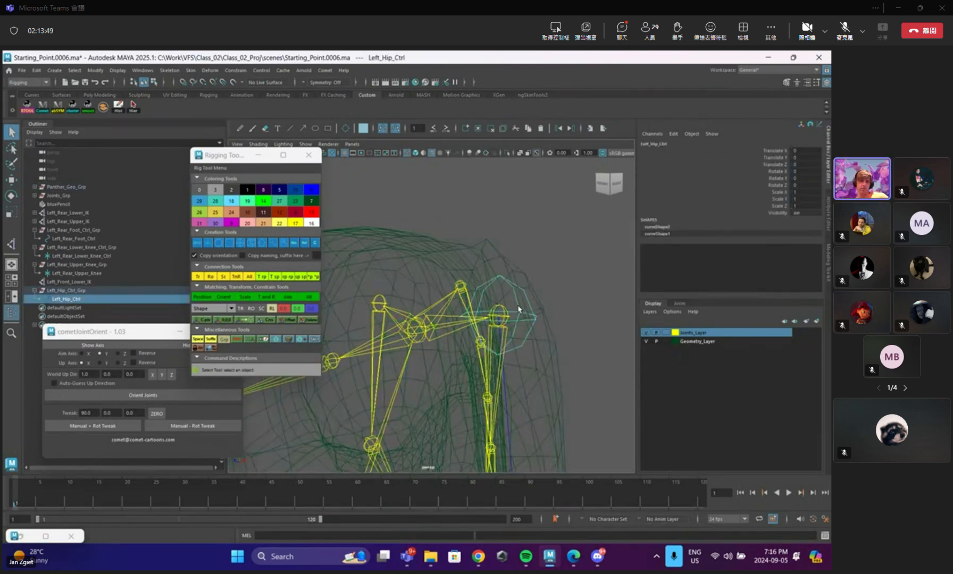
pyautogui.click(498, 311)
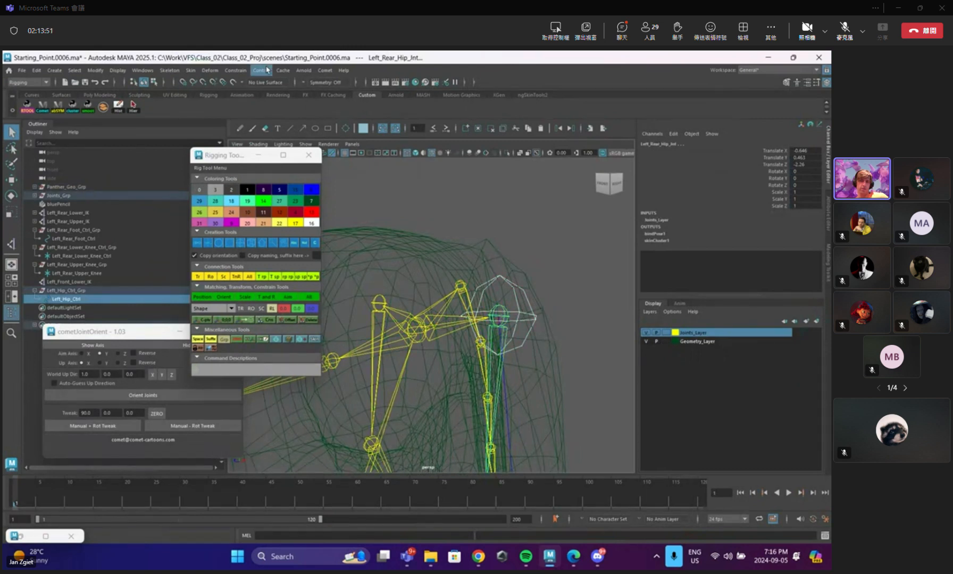
pyautogui.click(236, 70)
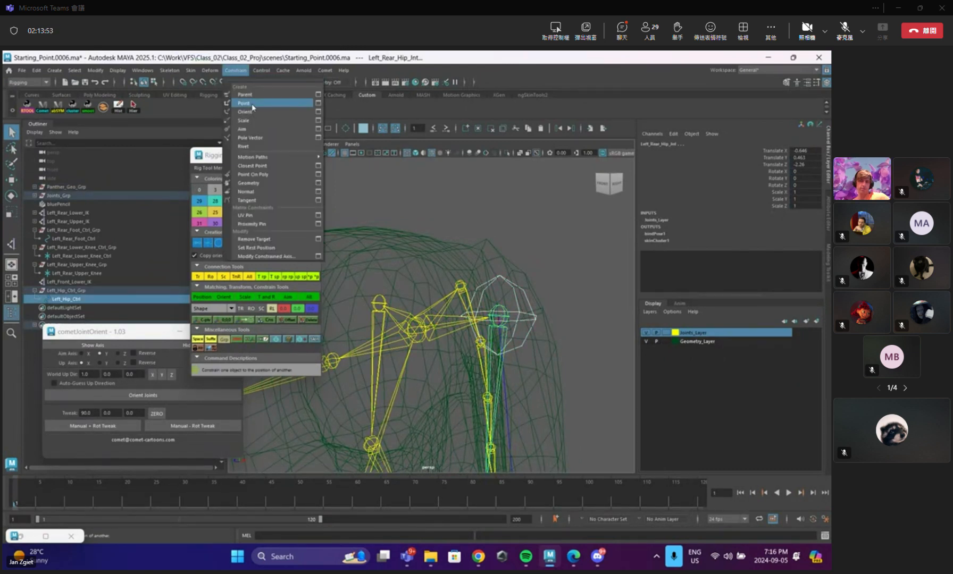
pyautogui.click(245, 103)
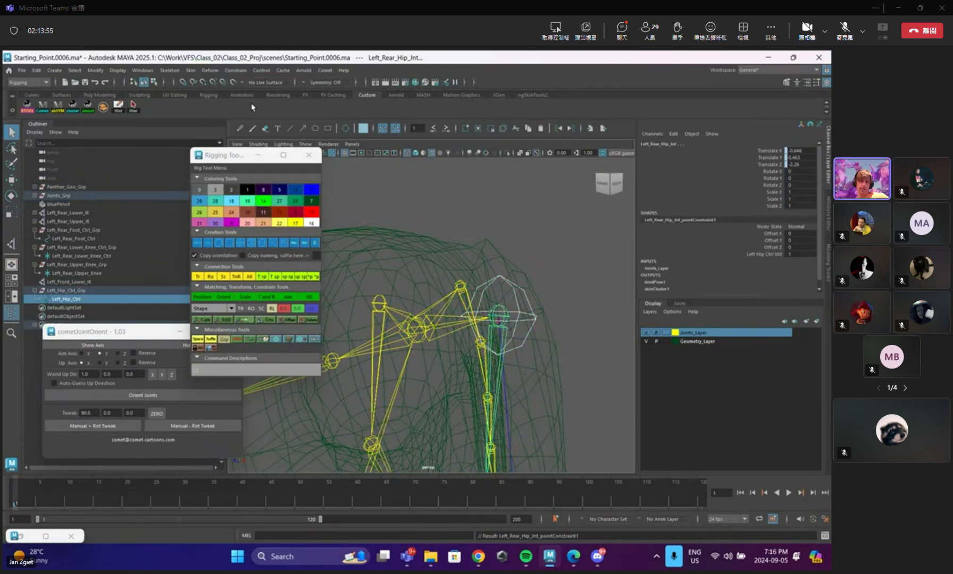
pyautogui.keyDown('shift'); pyautogui.click(501, 291); pyautogui.keyUp('shift')
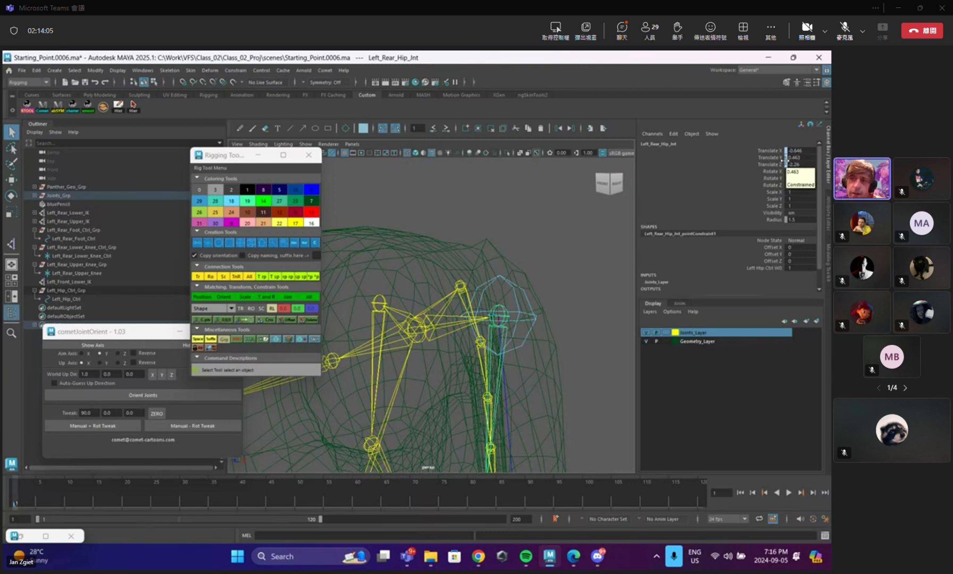
# Move all of the Left_Hip_Ctrl curve's control vertices up above the panther's rump, keeping the control's pivot at the hip joint.
pyautogui.click(526, 319)
pyautogui.click(519, 315)
pyautogui.press('5')
pyautogui.press('4')
pyautogui.press('F8')
pyautogui.moveTo(568, 248); pyautogui.dragTo(462, 333)
pyautogui.press('w')
pyautogui.moveTo(502, 287); pyautogui.dragTo(501, 224)
pyautogui.moveTo(462, 311)
pyautogui.keyDown('alt'); pyautogui.mouseDown()
pyautogui.moveTo(554, 304)
pyautogui.moveTo(498, 307)
pyautogui.moveTo(512, 290)
pyautogui.moveTo(495, 308)
pyautogui.moveTo(464, 313)
pyautogui.mouseUp(); pyautogui.keyUp('alt')
pyautogui.press('r')
pyautogui.press('w')
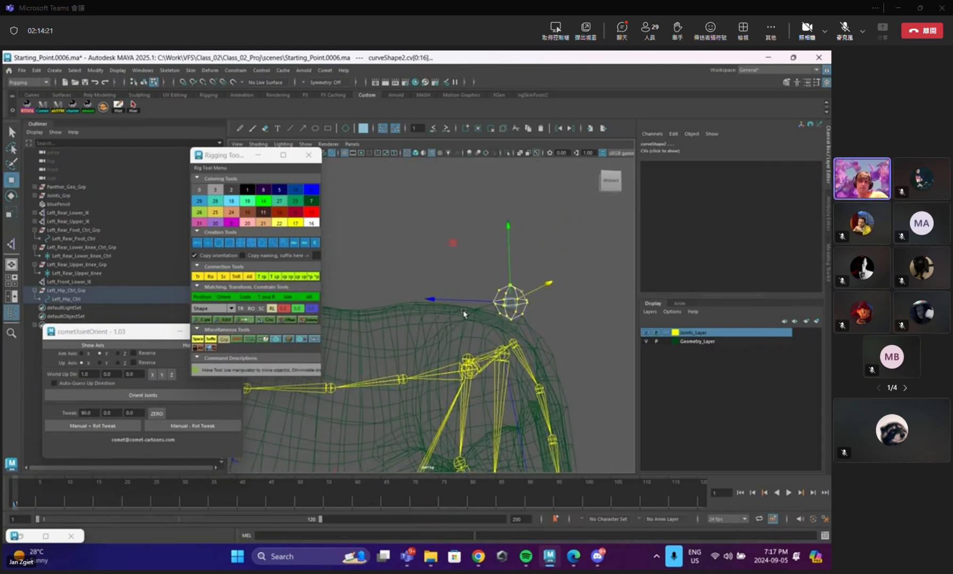
pyautogui.press('F8')
pyautogui.press('5')
pyautogui.press('q')
# Try moving the Left_Hip_Ctrl control to check the hip constraint, and undo the move.
pyautogui.click(569, 313)
pyautogui.scroll(-3, 537, 315)
pyautogui.moveTo(517, 317)
pyautogui.keyDown('alt'); pyautogui.mouseDown()
pyautogui.moveTo(489, 348)
pyautogui.moveTo(517, 328)
pyautogui.moveTo(458, 304)
pyautogui.moveTo(490, 266)
pyautogui.mouseUp(); pyautogui.keyUp('alt')
pyautogui.click(495, 313)
pyautogui.press('w')
pyautogui.hotkey('ctrl', 'z')
pyautogui.keyDown('alt'); pyautogui.moveTo(492, 279); pyautogui.dragTo(508, 295, button='middle'); pyautogui.keyUp('alt')
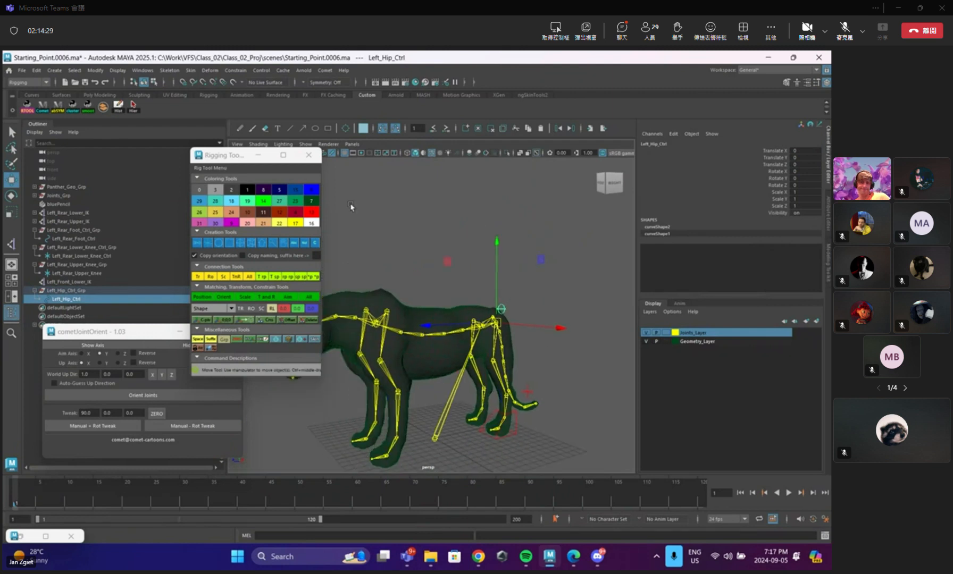
# Move the rigging tools window off the panther and close the cometJointOrient window.
pyautogui.moveTo(223, 155); pyautogui.dragTo(151, 133)
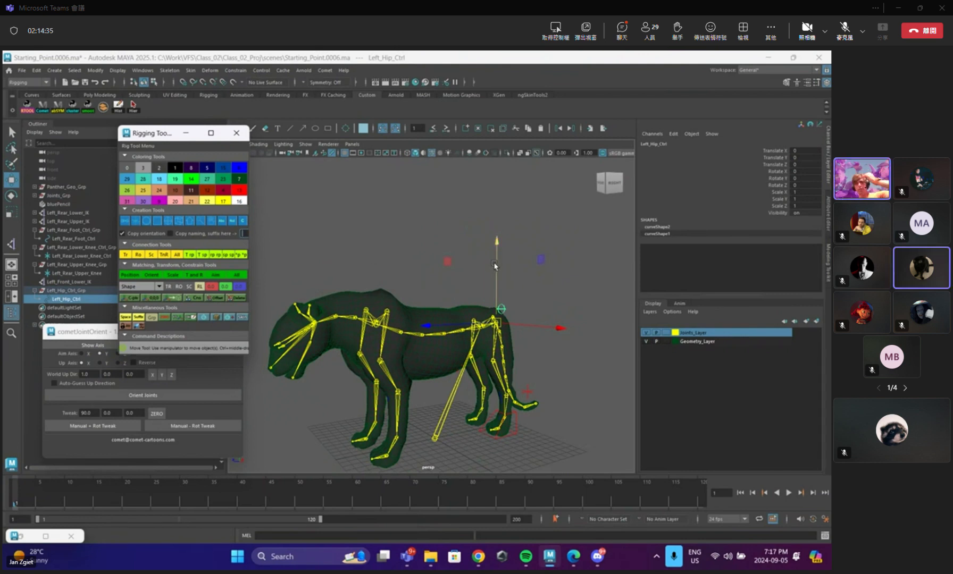
pyautogui.click(558, 296)
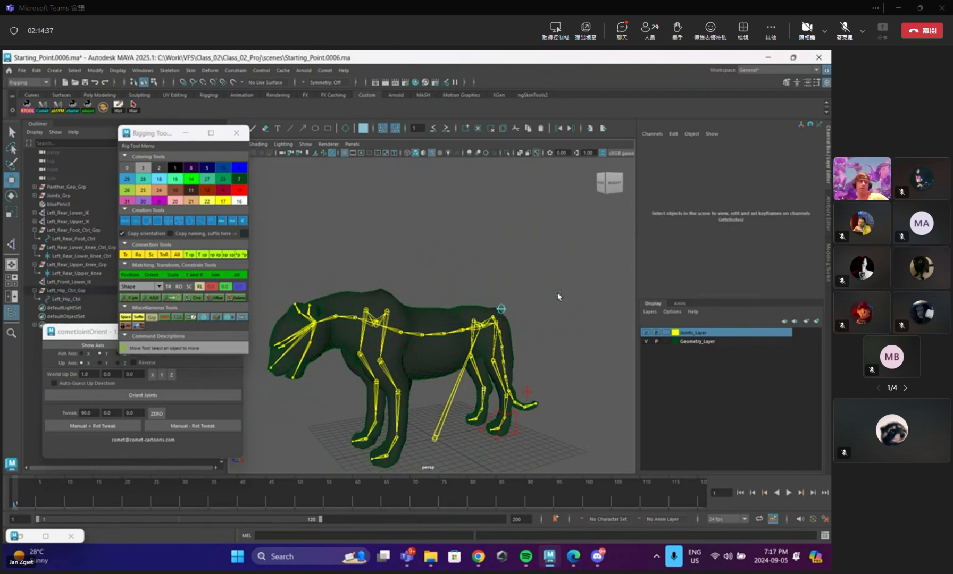
pyautogui.scroll(6, 500, 303)
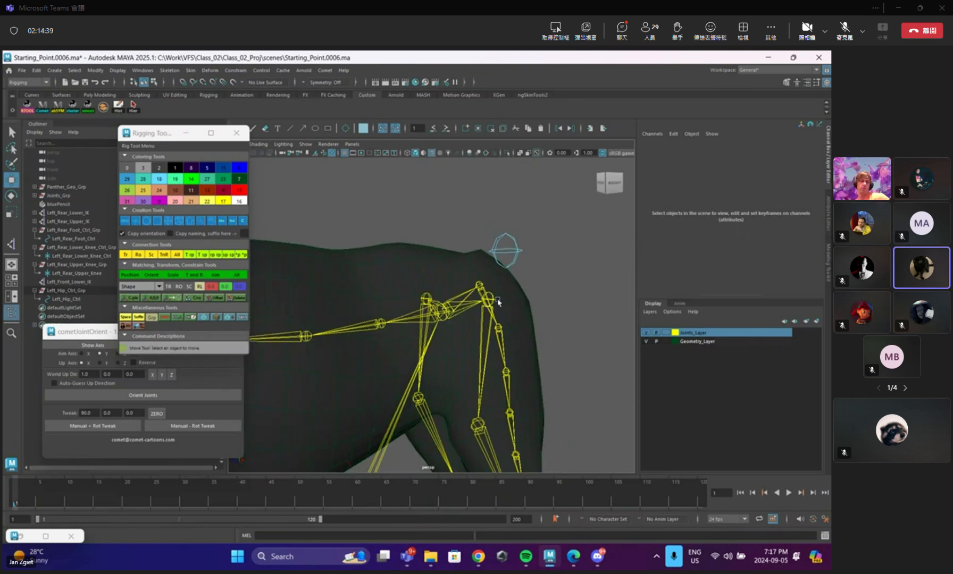
pyautogui.click(89, 337)
pyautogui.click(230, 332)
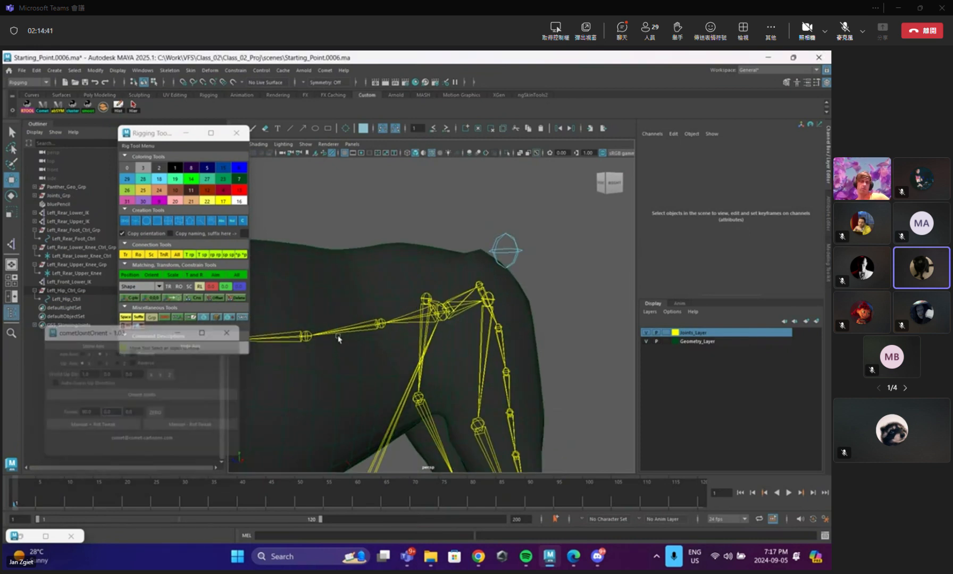
# Try rotating and moving Left_Hip_Ctrl to test how the left rear hip joint follows, undoing both transforms.
pyautogui.moveTo(533, 285)
pyautogui.keyDown('alt'); pyautogui.mouseDown()
pyautogui.moveTo(549, 283)
pyautogui.moveTo(540, 283)
pyautogui.mouseUp(); pyautogui.keyUp('alt')
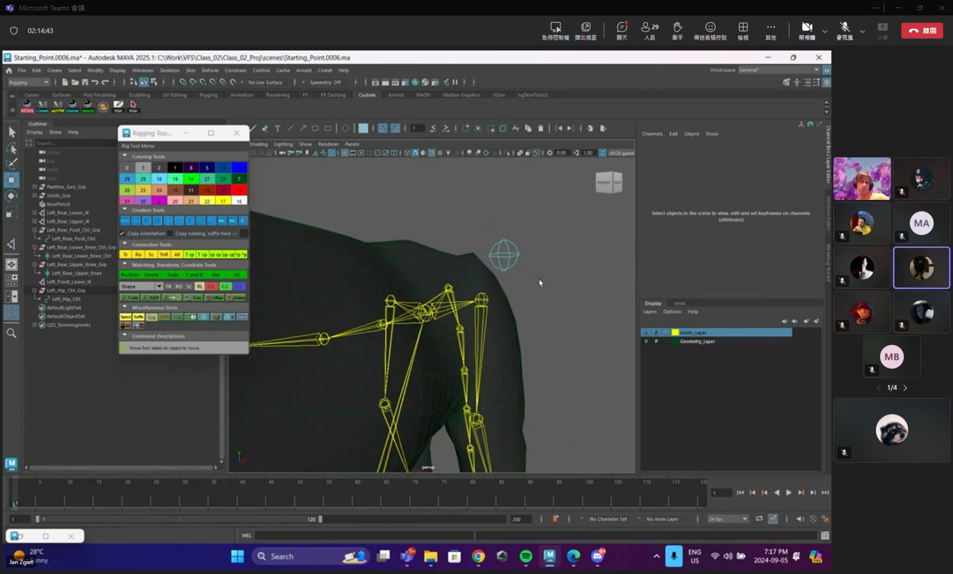
pyautogui.click(485, 306)
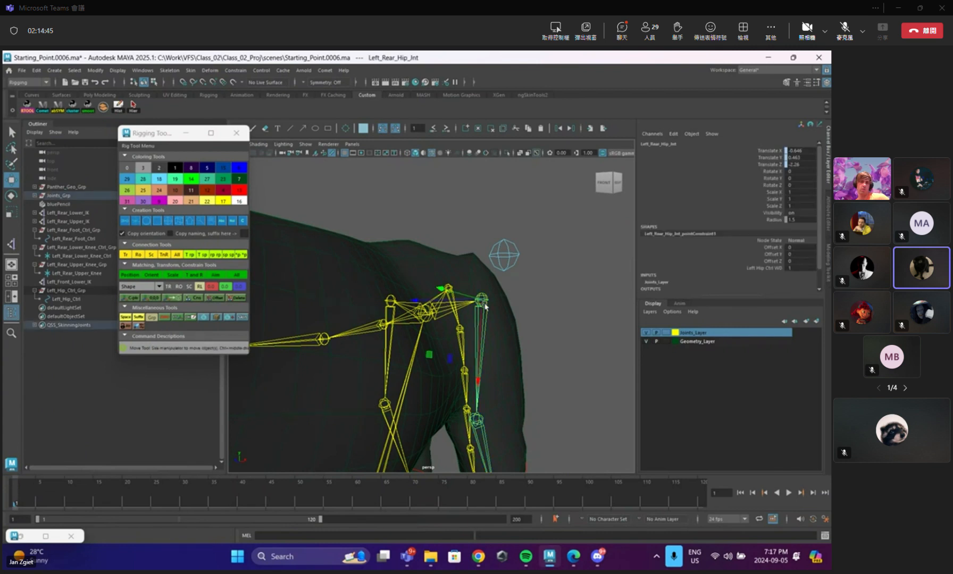
pyautogui.press('q')
pyautogui.click(509, 262)
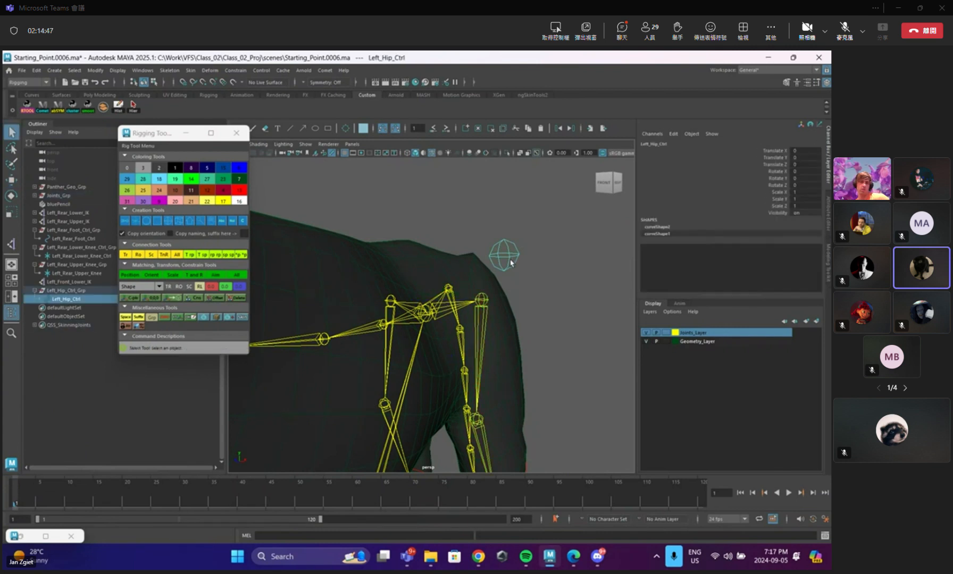
pyautogui.press('w')
pyautogui.press('e')
pyautogui.moveTo(452, 253); pyautogui.dragTo(442, 309)
pyautogui.hotkey('ctrl', 'z')
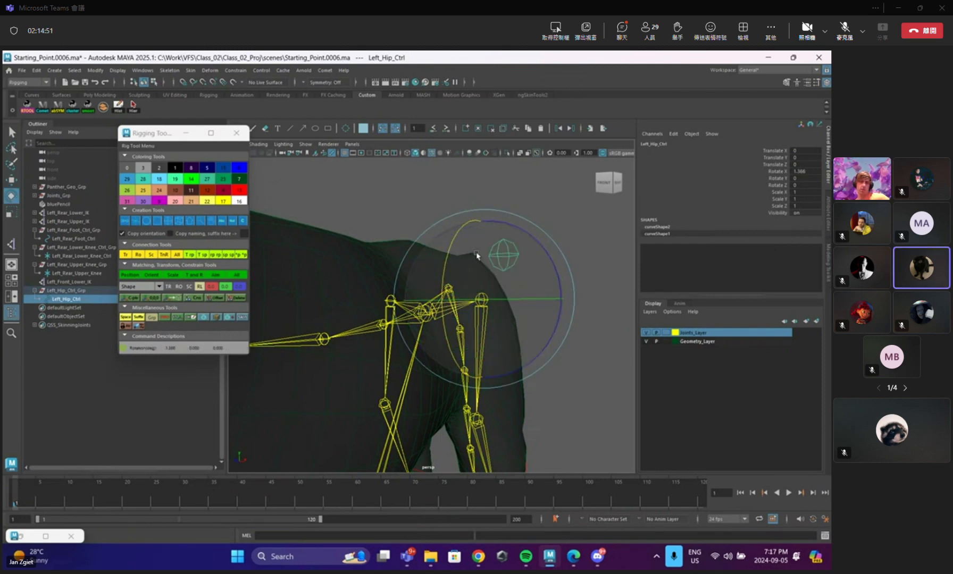
pyautogui.press('w')
pyautogui.moveTo(482, 300)
pyautogui.mouseDown()
pyautogui.moveTo(499, 312)
pyautogui.moveTo(497, 297)
pyautogui.mouseUp()
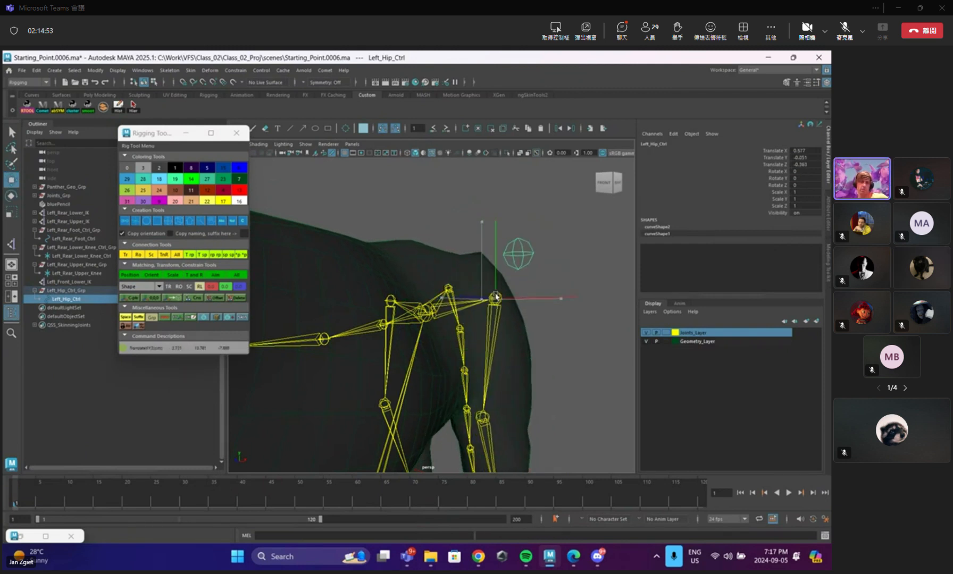
pyautogui.hotkey('ctrl', 'z')
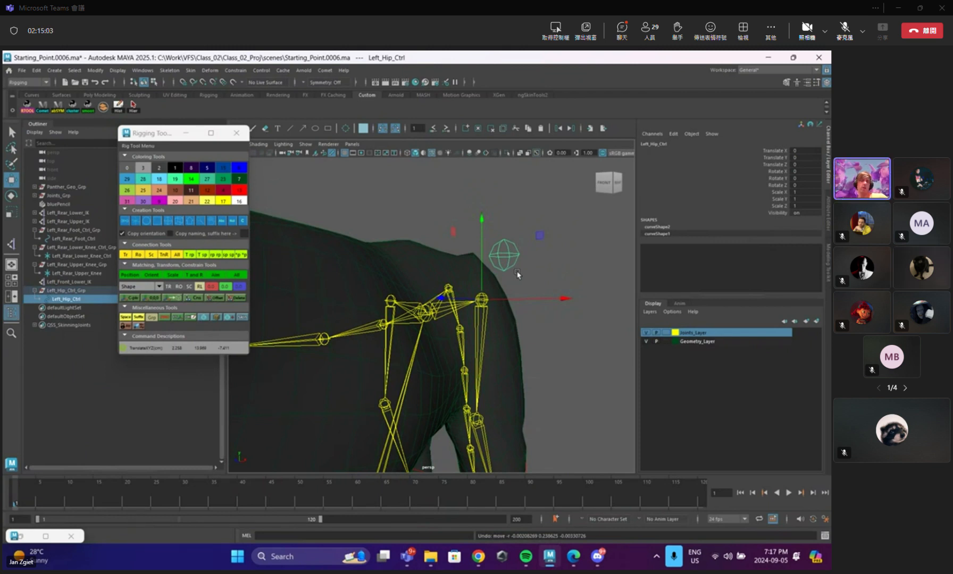
# Delete the Left_Front_Lower_IK handle from the left front leg.
pyautogui.scroll(-5, 500, 261)
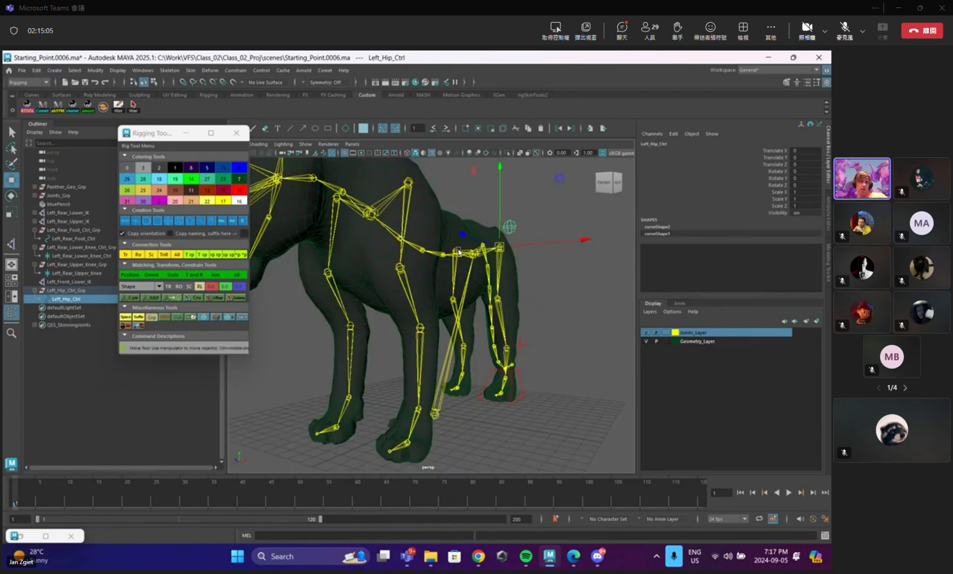
pyautogui.press('4')
pyautogui.keyDown('alt'); pyautogui.moveTo(479, 308); pyautogui.dragTo(529, 345); pyautogui.keyUp('alt')
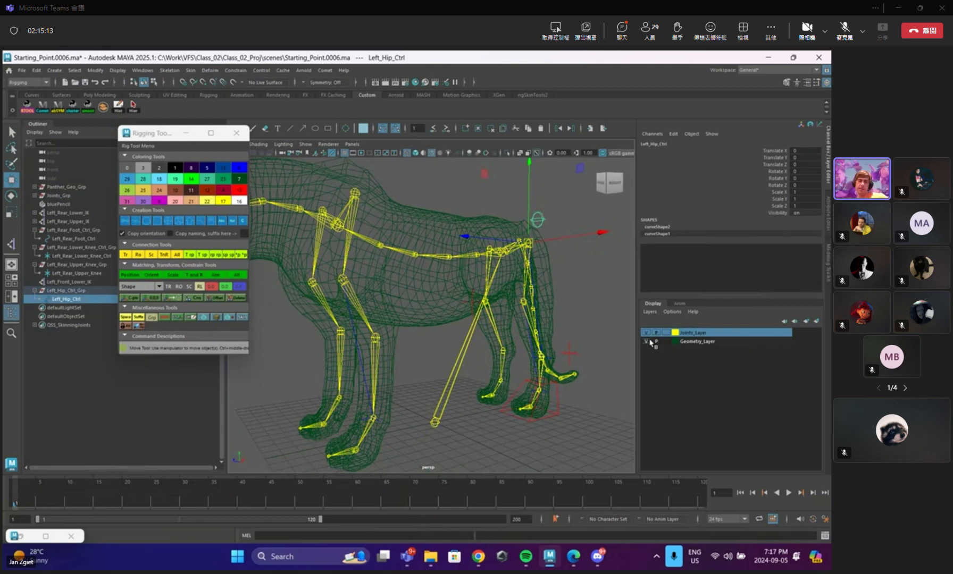
pyautogui.keyDown('alt'); pyautogui.moveTo(357, 287); pyautogui.dragTo(387, 284); pyautogui.keyUp('alt')
pyautogui.keyDown('alt'); pyautogui.moveTo(387, 284); pyautogui.dragTo(394, 341, button='right'); pyautogui.keyUp('alt')
pyautogui.keyDown('alt'); pyautogui.moveTo(393, 340); pyautogui.dragTo(415, 327, button='middle'); pyautogui.keyUp('alt')
pyautogui.press('q')
pyautogui.click(422, 423)
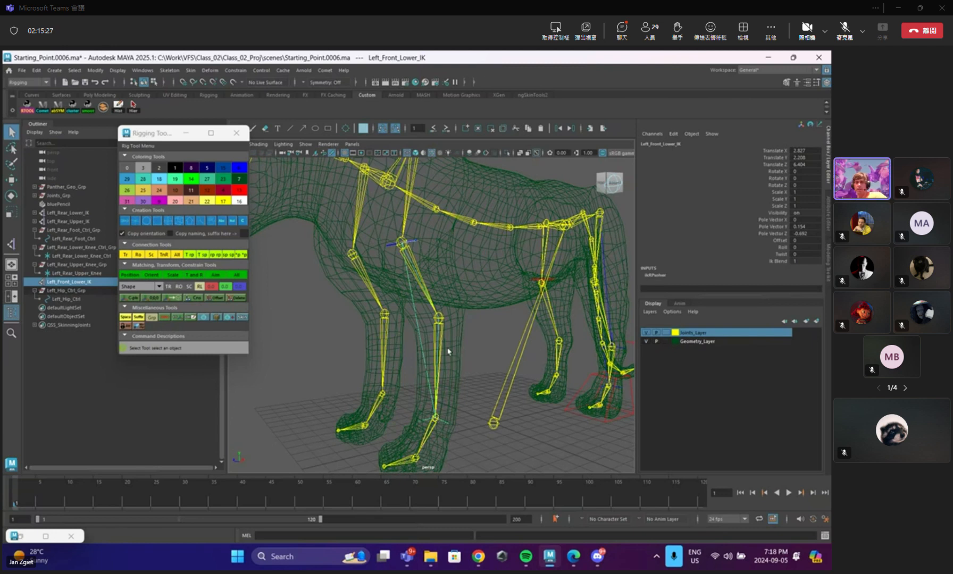
pyautogui.press('Delete')
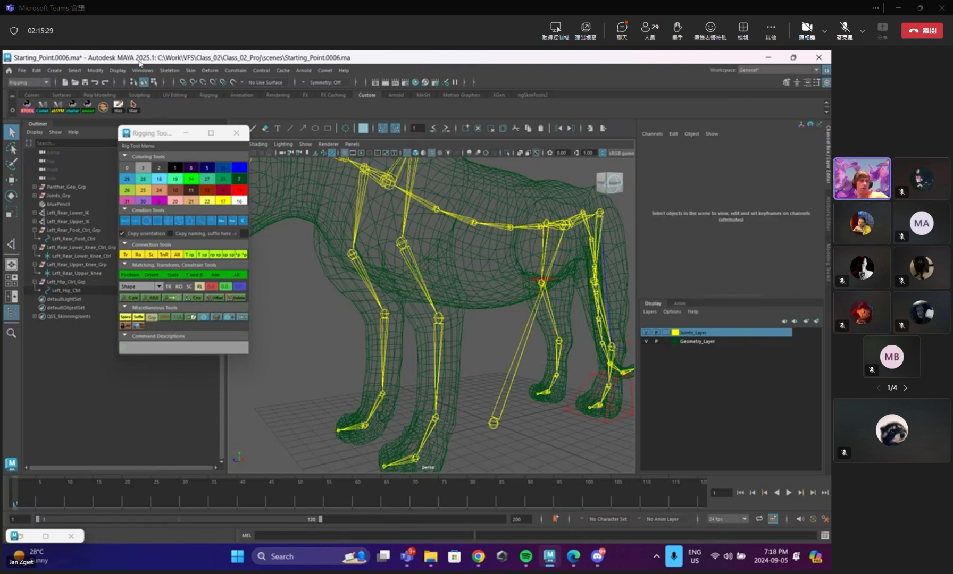
# Create a Rotate-Plane Solver IK handle on the left front leg from Left_Front_Upper_Knee_Jnt to the ankle joint above the paw.
pyautogui.click(170, 70)
pyautogui.click(257, 179)
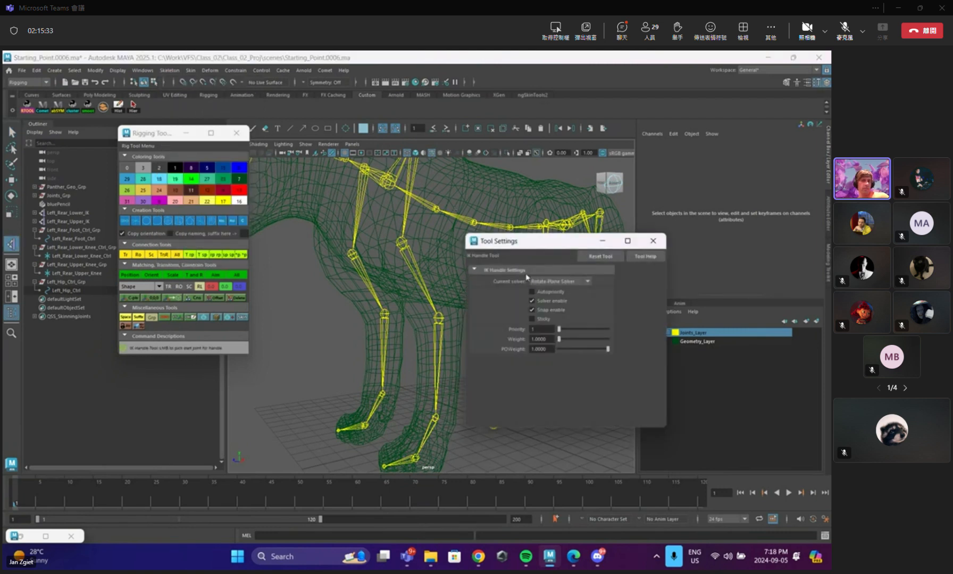
pyautogui.moveTo(538, 246); pyautogui.dragTo(638, 238)
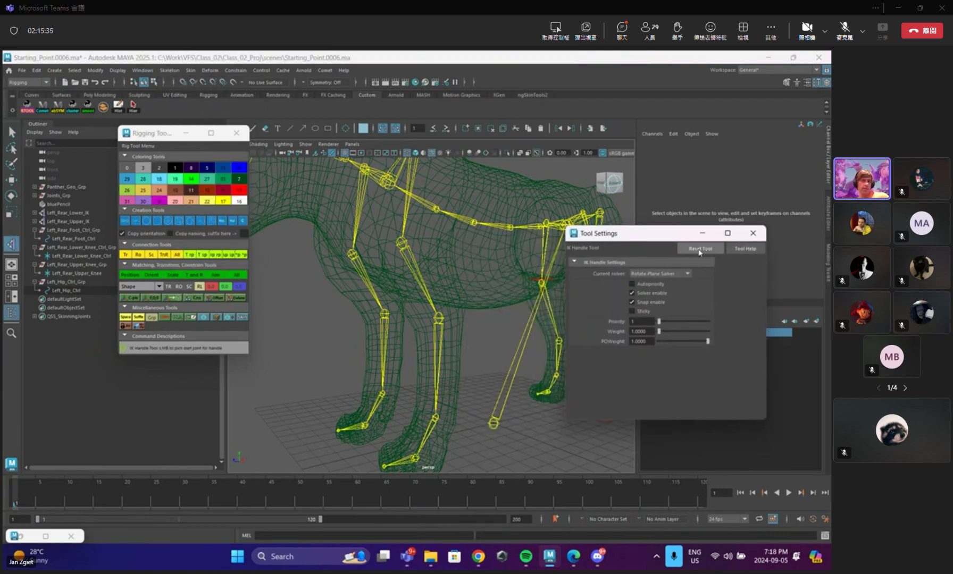
pyautogui.click(403, 243)
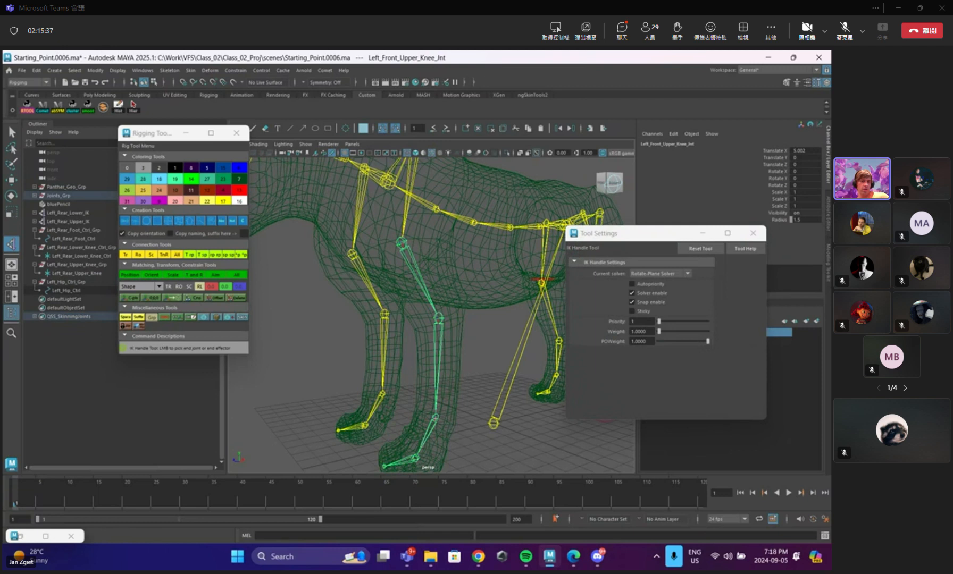
pyautogui.click(436, 419)
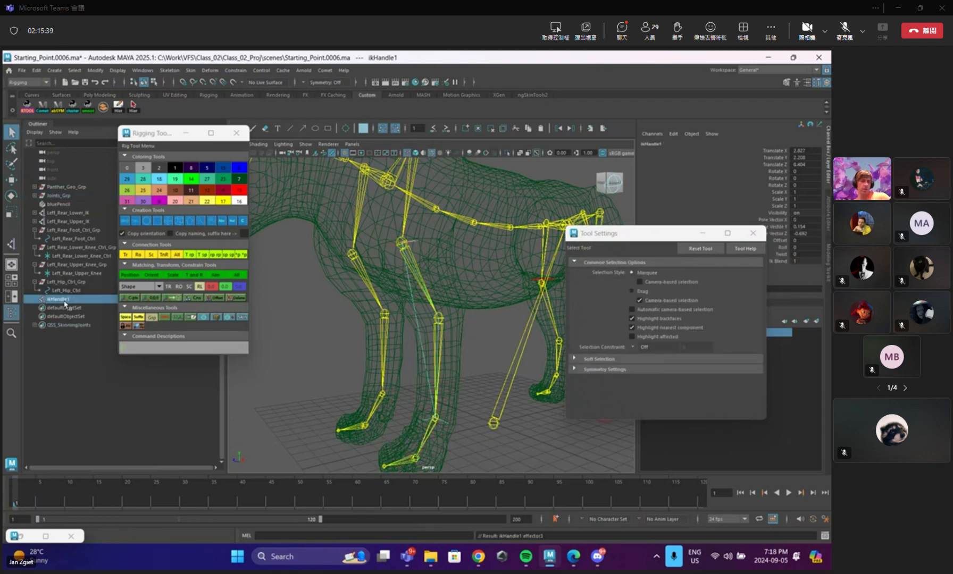
# Rename the new IK handle as Left_Front_IK and clear the selection.
pyautogui.doubleClick(64, 299)
pyautogui.write('Left_Front')
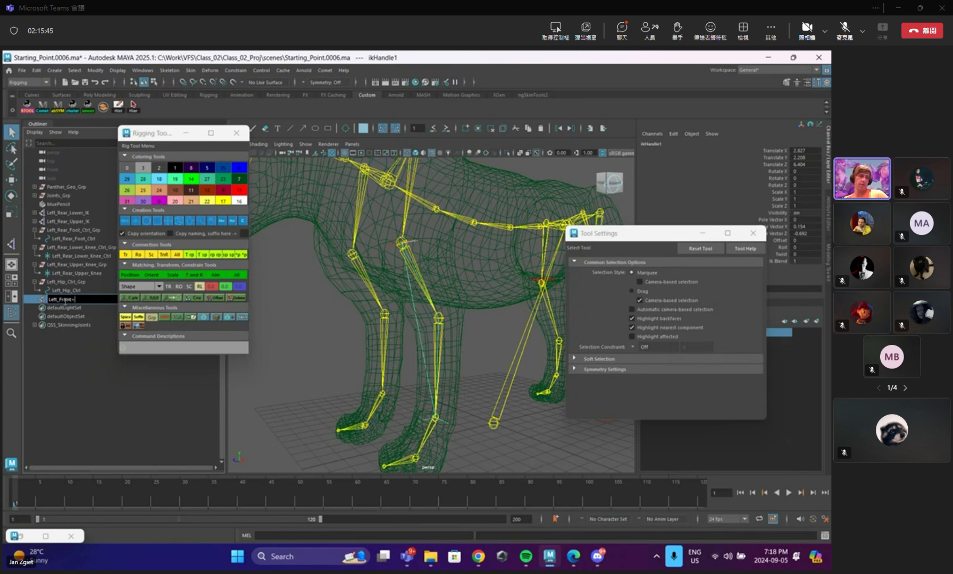
pyautogui.write('_IK')
pyautogui.press('Return')
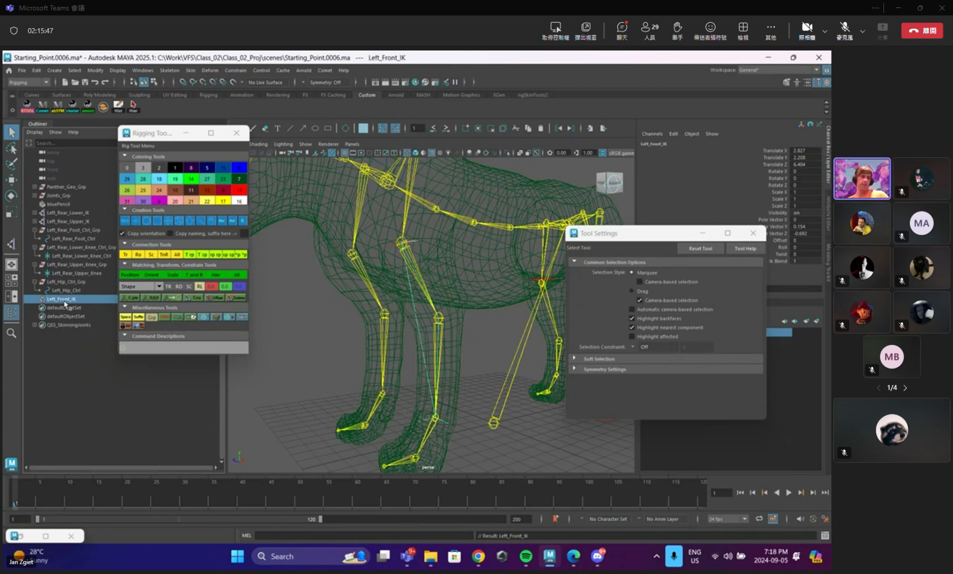
pyautogui.click(318, 313)
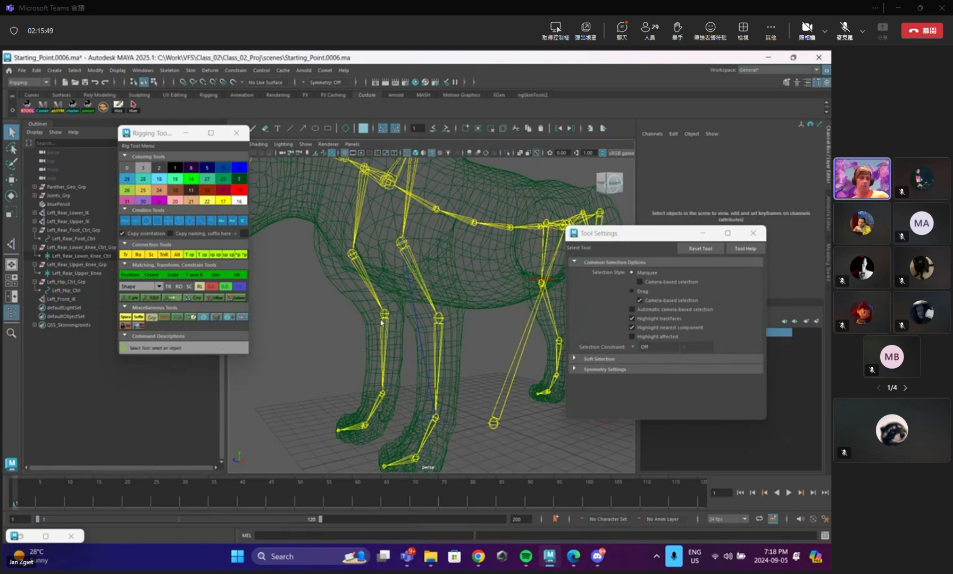
# Try moving Left_Front_IK to test how the left front leg bends, and undo the move.
pyautogui.scroll(3, 425, 361)
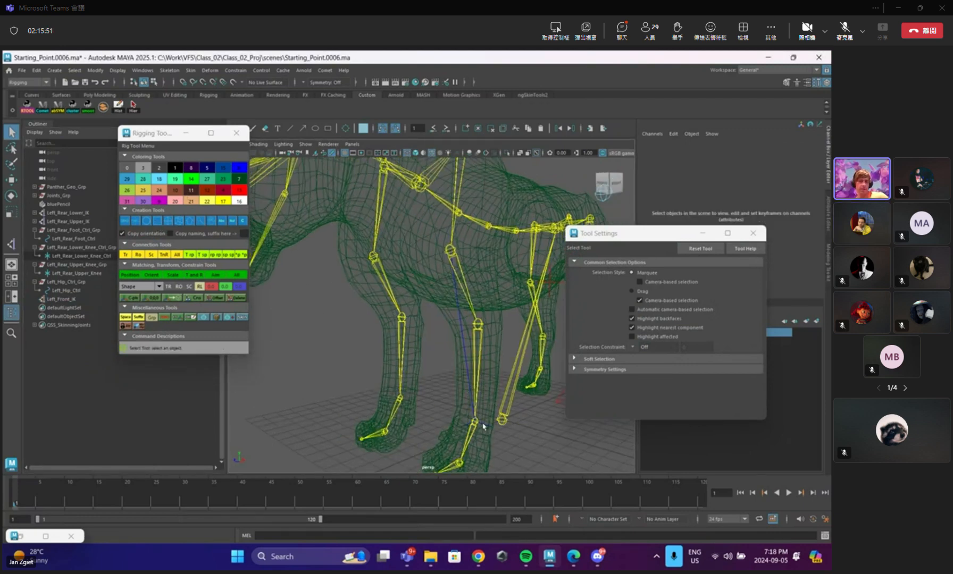
pyautogui.click(474, 422)
pyautogui.press('w')
pyautogui.moveTo(477, 422); pyautogui.dragTo(484, 396)
pyautogui.hotkey('ctrl', 'z')
pyautogui.keyDown('alt'); pyautogui.moveTo(512, 357); pyautogui.dragTo(472, 323, button='right'); pyautogui.keyUp('alt')
pyautogui.keyDown('alt'); pyautogui.moveTo(472, 323); pyautogui.dragTo(452, 335); pyautogui.keyUp('alt')
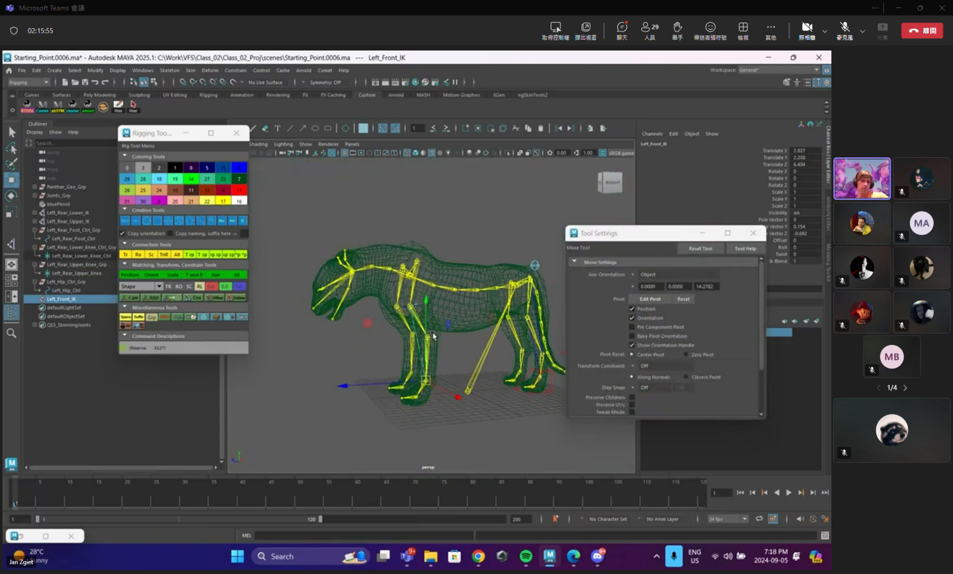
# Minimize the Tool Settings window and create a cube control curve at the Left_Front_IK handle.
pyautogui.keyDown('alt'); pyautogui.moveTo(452, 336); pyautogui.dragTo(471, 352, button='right'); pyautogui.keyUp('alt')
pyautogui.click(702, 233)
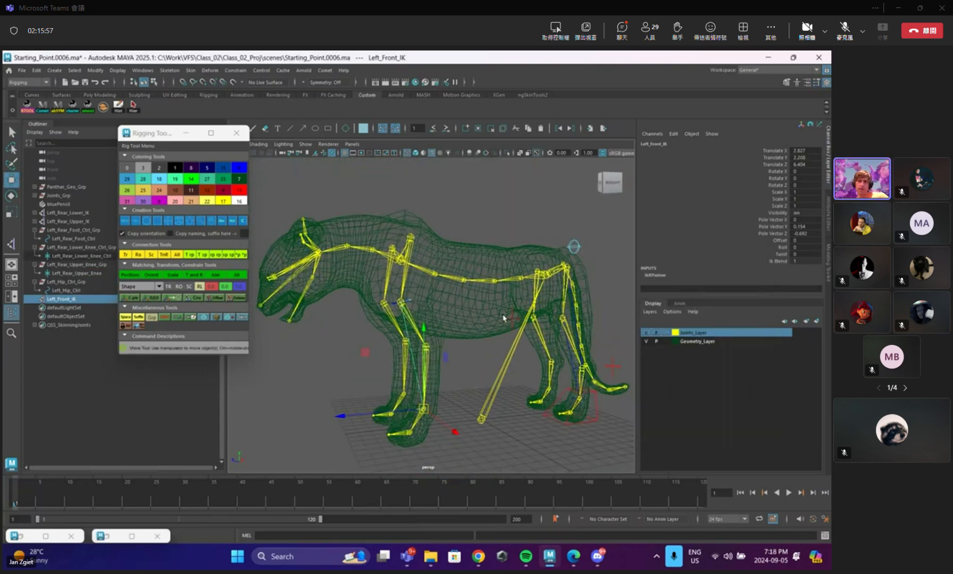
pyautogui.keyDown('alt'); pyautogui.moveTo(502, 315); pyautogui.dragTo(548, 333, button='right'); pyautogui.keyUp('alt')
pyautogui.keyDown('alt'); pyautogui.moveTo(538, 334); pyautogui.dragTo(503, 334); pyautogui.keyUp('alt')
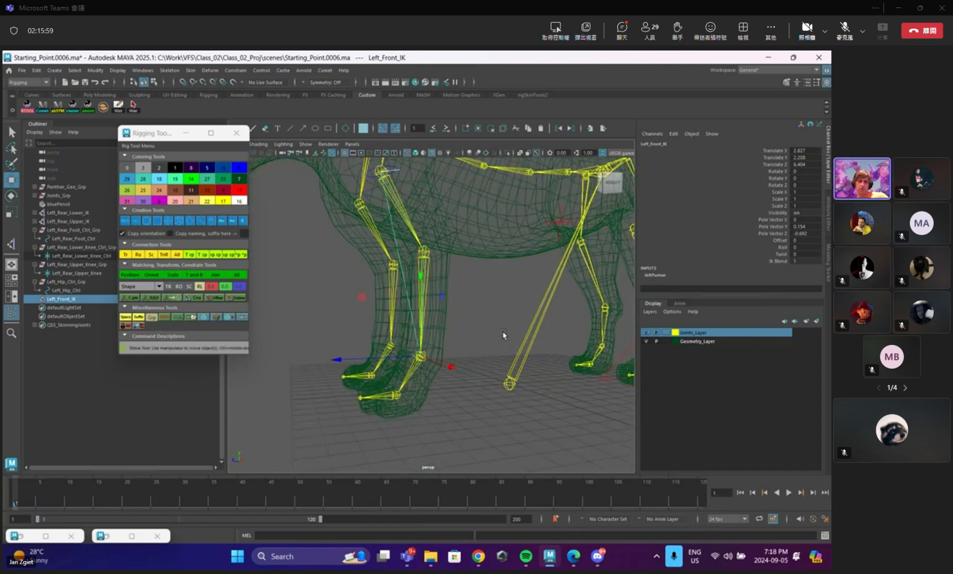
pyautogui.keyDown('alt'); pyautogui.moveTo(426, 360); pyautogui.dragTo(468, 377); pyautogui.keyUp('alt')
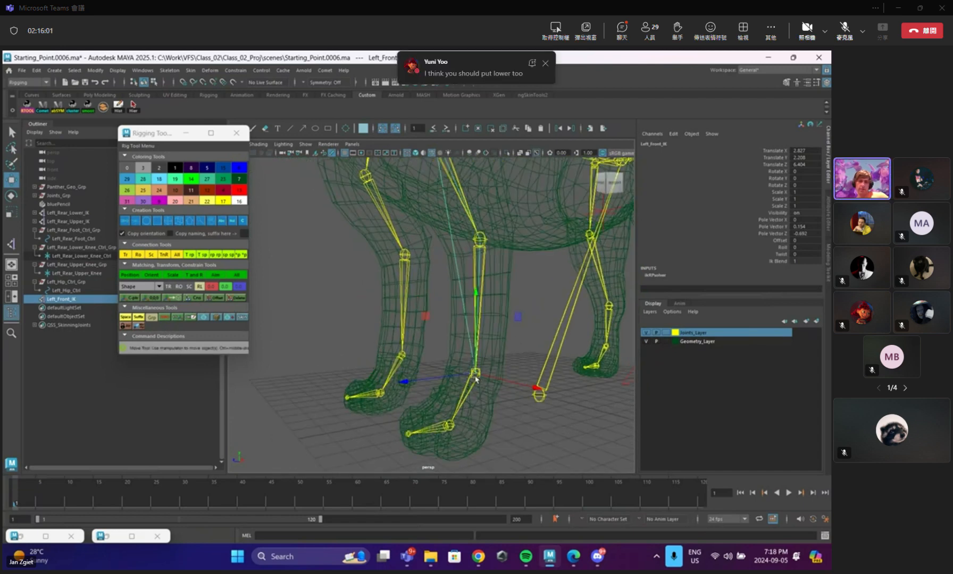
pyautogui.click(179, 220)
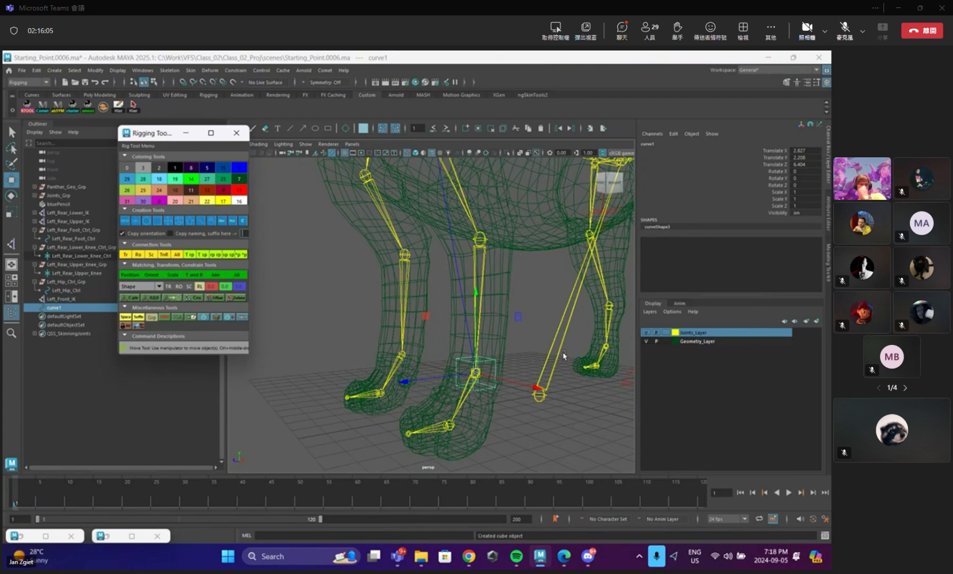
pyautogui.keyDown('alt'); pyautogui.moveTo(555, 366); pyautogui.dragTo(526, 351); pyautogui.keyUp('alt')
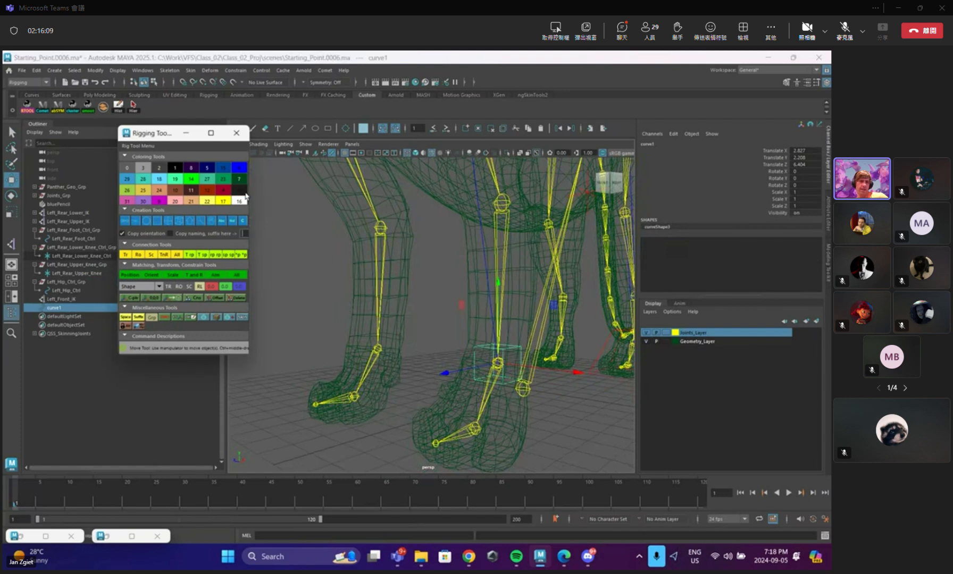
# Rename the new cube curve as Left_Front_Foot_Ctrl and clear the selection.
pyautogui.doubleClick(58, 309)
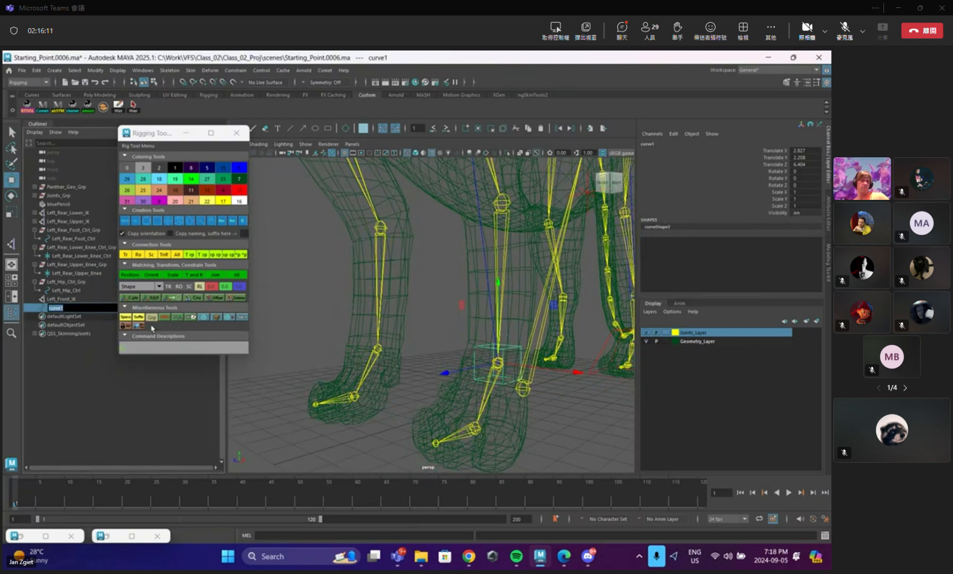
pyautogui.write('Left_Front_')
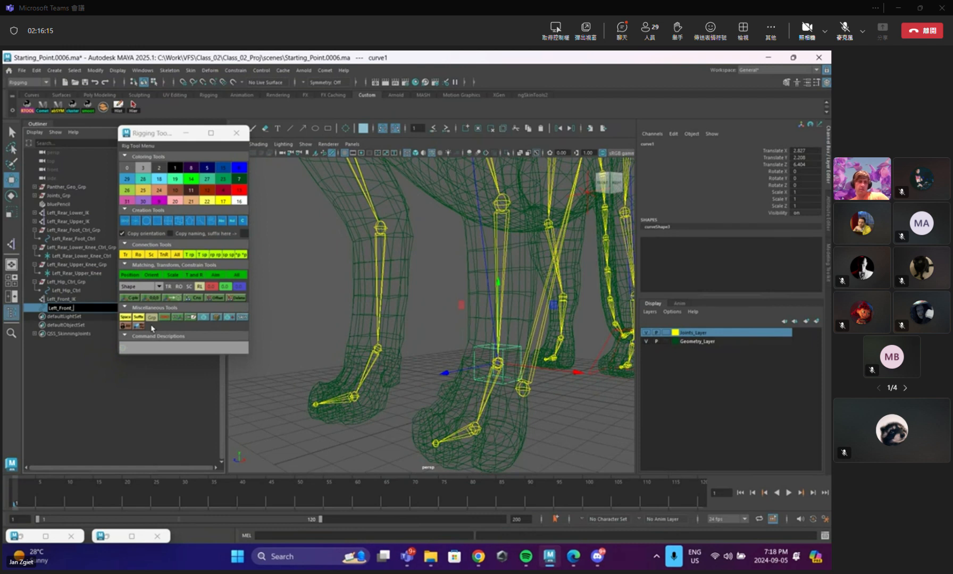
pyautogui.write('Foot_Ctrl')
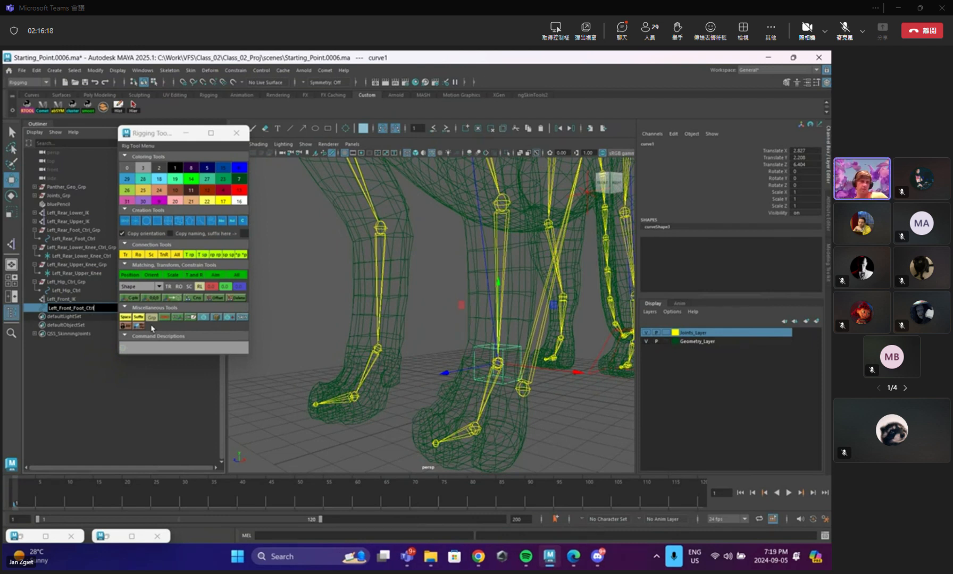
pyautogui.press('Return')
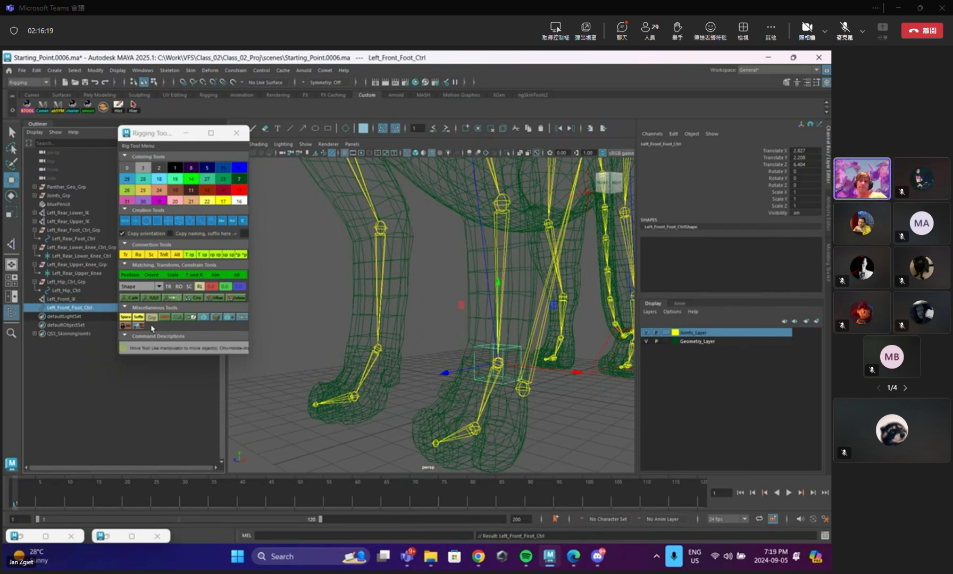
pyautogui.click(560, 381)
# Switch Left_Front_Foot_Ctrl to component editing and select control points on its cube.
pyautogui.keyDown('alt'); pyautogui.moveTo(559, 381); pyautogui.dragTo(493, 374); pyautogui.keyUp('alt')
pyautogui.scroll(4, 503, 383)
pyautogui.scroll(-2, 503, 383)
pyautogui.press('q')
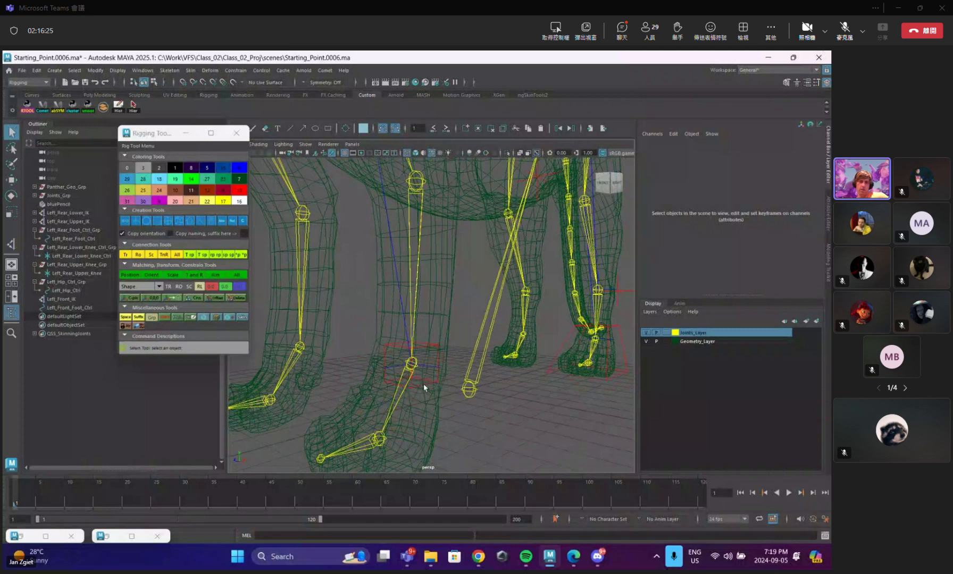
pyautogui.click(424, 383)
pyautogui.keyDown('alt'); pyautogui.moveTo(415, 386); pyautogui.dragTo(558, 361); pyautogui.keyUp('alt')
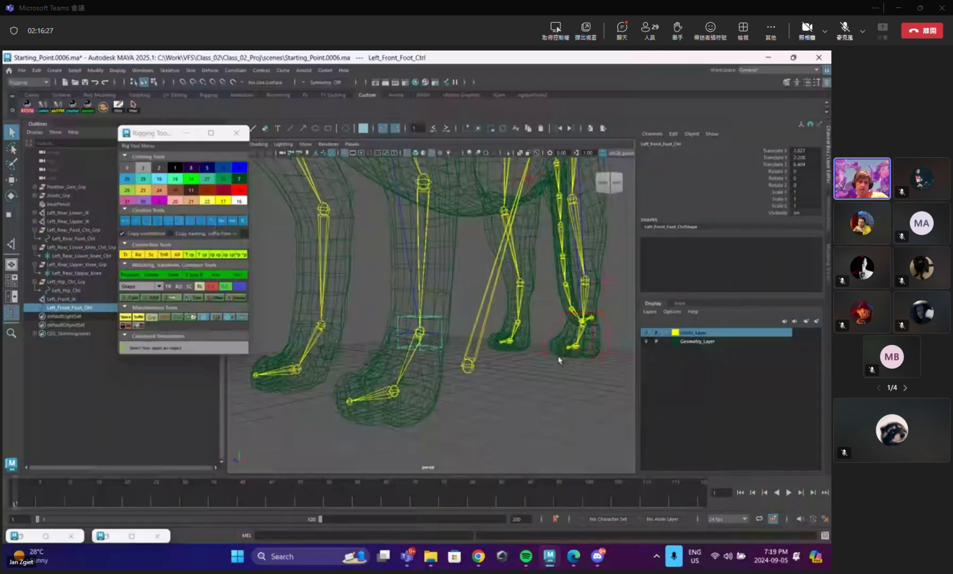
pyautogui.press('F8')
pyautogui.moveTo(465, 300); pyautogui.dragTo(433, 348)
pyautogui.press('r')
pyautogui.moveTo(316, 355); pyautogui.dragTo(315, 355)
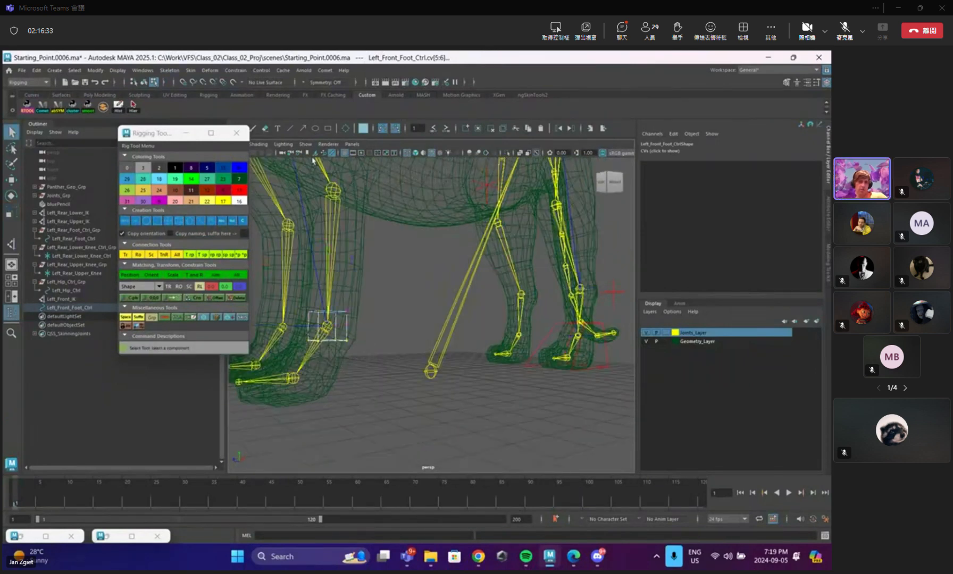
# In the side view, lower the bottom points of Left_Front_Foot_Ctrl to the ground and pull the front ones past the toes.
pyautogui.click(351, 144)
pyautogui.moveTo(388, 171)
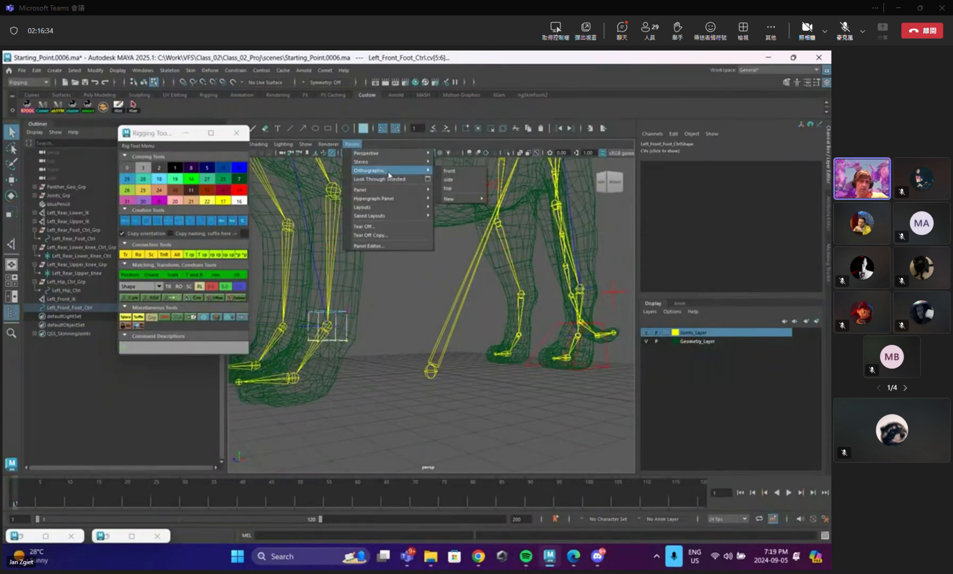
pyautogui.click(448, 180)
pyautogui.scroll(5, 448, 277)
pyautogui.scroll(-5, 413, 275)
pyautogui.scroll(5, 413, 274)
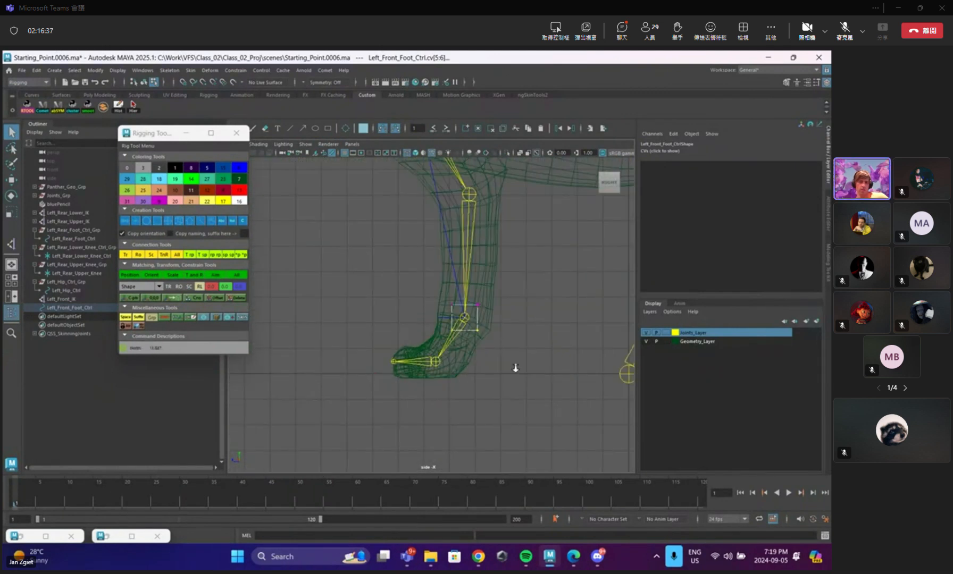
pyautogui.press('w')
pyautogui.moveTo(476, 369); pyautogui.dragTo(319, 399)
pyautogui.press('q')
pyautogui.press('w')
pyautogui.press('q')
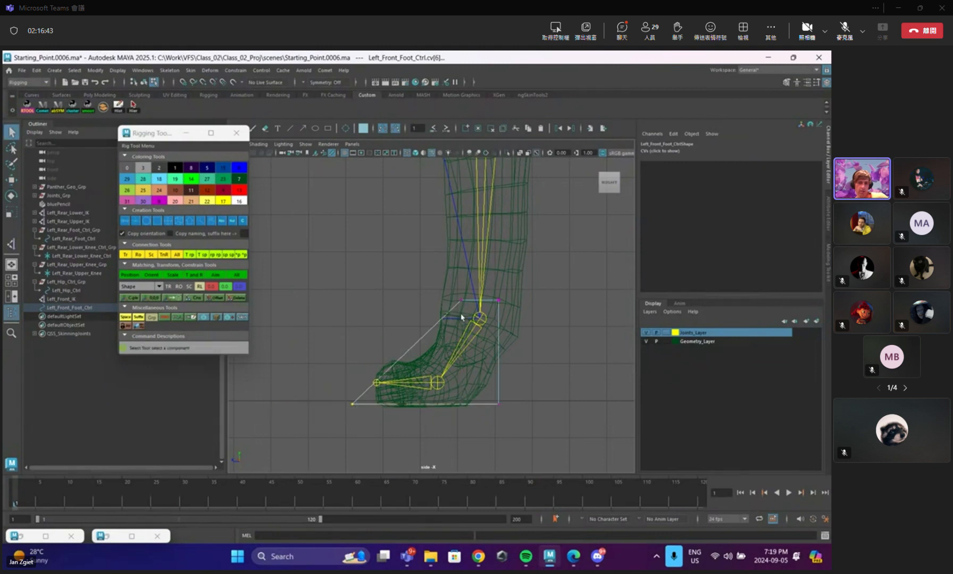
# Spread the top points of Left_Front_Foot_Ctrl forward and backward around the ankle in side view, and return to object mode.
pyautogui.press('w')
pyautogui.moveTo(470, 291); pyautogui.dragTo(417, 308)
pyautogui.press('q')
pyautogui.press('w')
pyautogui.moveTo(507, 291); pyautogui.dragTo(489, 304)
pyautogui.press('q')
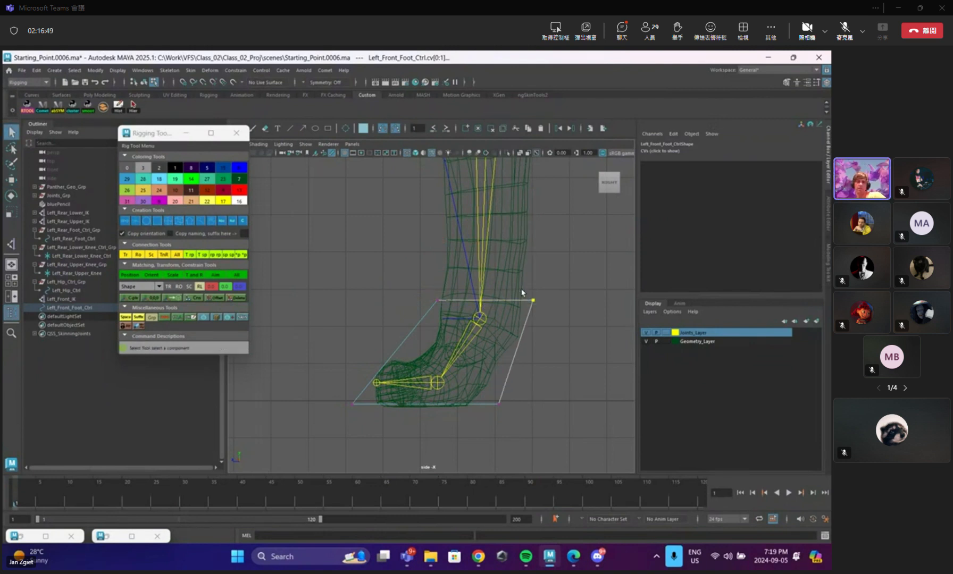
pyautogui.press('F8')
# In the shaded front view, scale the top and bottom points of Left_Front_Foot_Ctrl wider around the paw, with the base widest.
pyautogui.click(352, 144)
pyautogui.moveTo(391, 170)
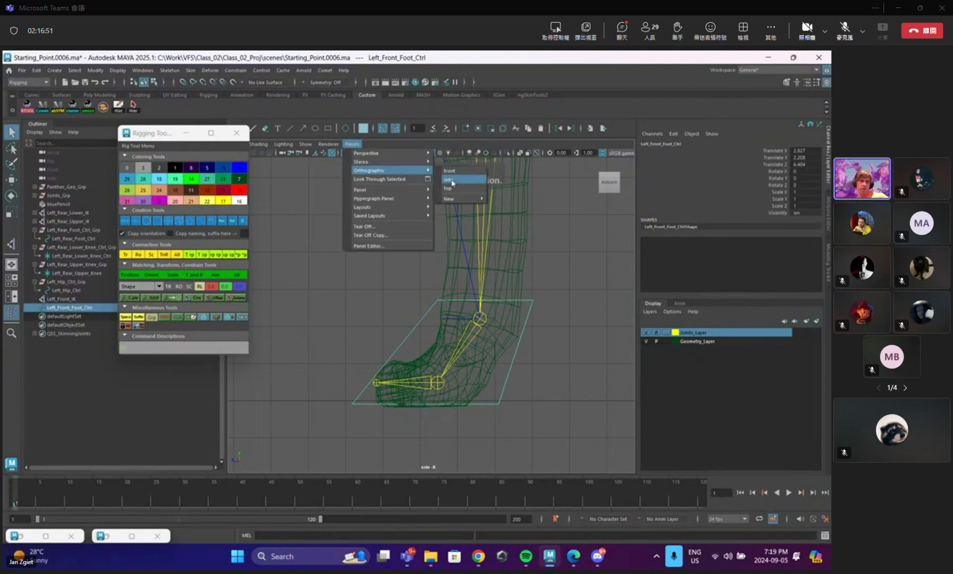
pyautogui.click(449, 170)
pyautogui.scroll(5, 489, 306)
pyautogui.scroll(4, 520, 349)
pyautogui.press('5')
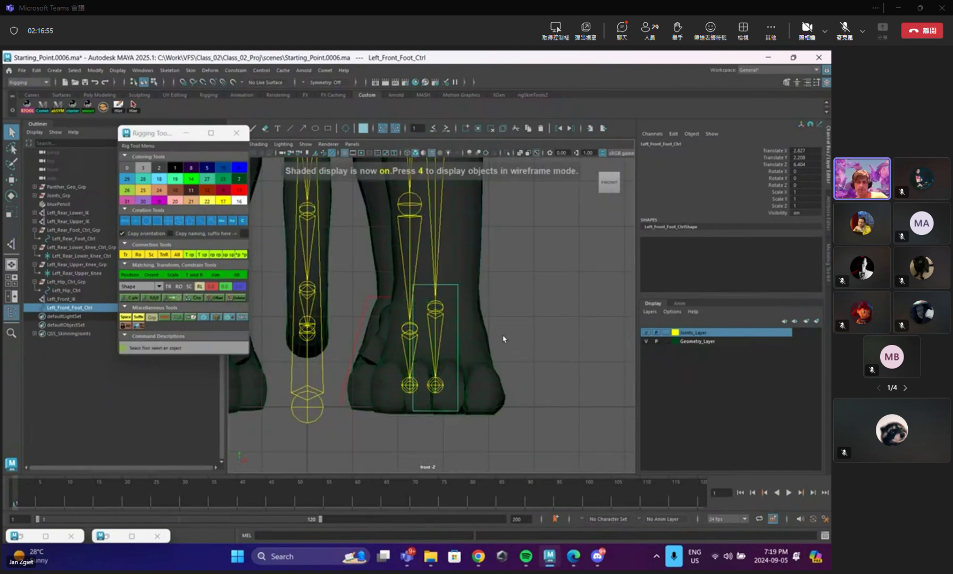
pyautogui.press('F8')
pyautogui.moveTo(406, 268); pyautogui.dragTo(526, 290)
pyautogui.press('r')
pyautogui.press('q')
pyautogui.moveTo(505, 385); pyautogui.dragTo(378, 439)
pyautogui.press('r')
pyautogui.moveTo(491, 412); pyautogui.dragTo(725, 436)
pyautogui.press('F8')
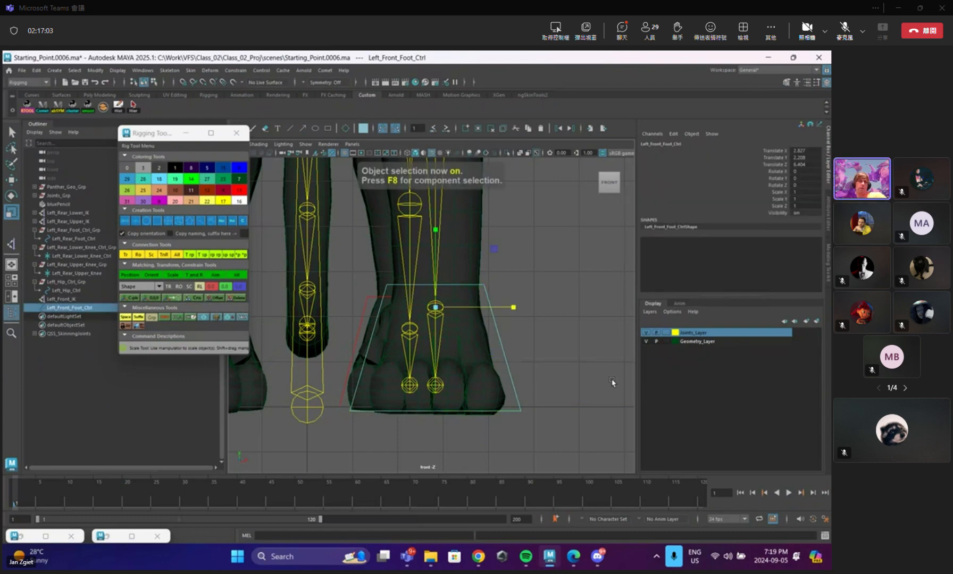
# Return to the perspective view and add a zeroed parent space group with the Grp suffix to Left_Front_Foot_Ctrl.
pyautogui.click(352, 144)
pyautogui.moveTo(372, 152)
pyautogui.click(452, 154)
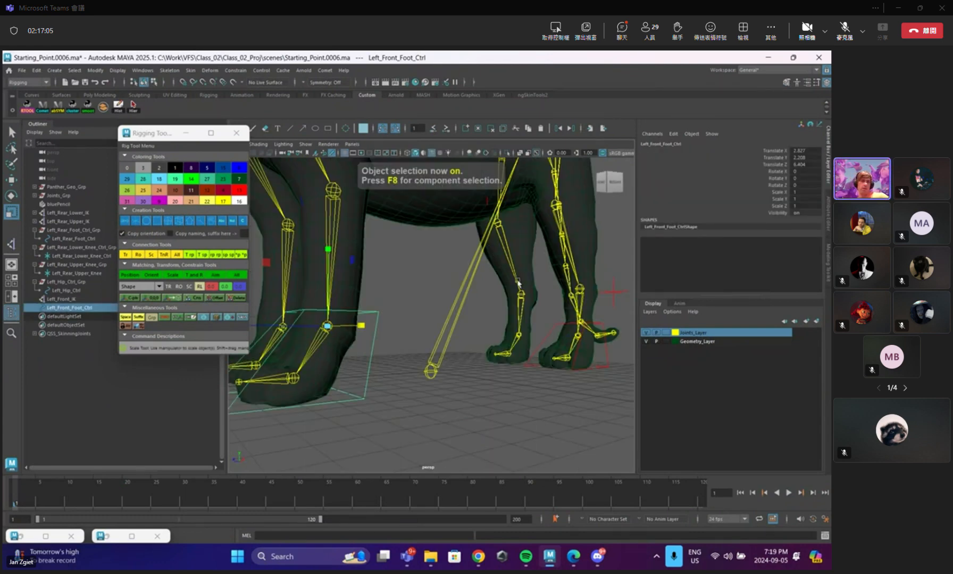
pyautogui.keyDown('alt'); pyautogui.moveTo(517, 284); pyautogui.dragTo(455, 302); pyautogui.keyUp('alt')
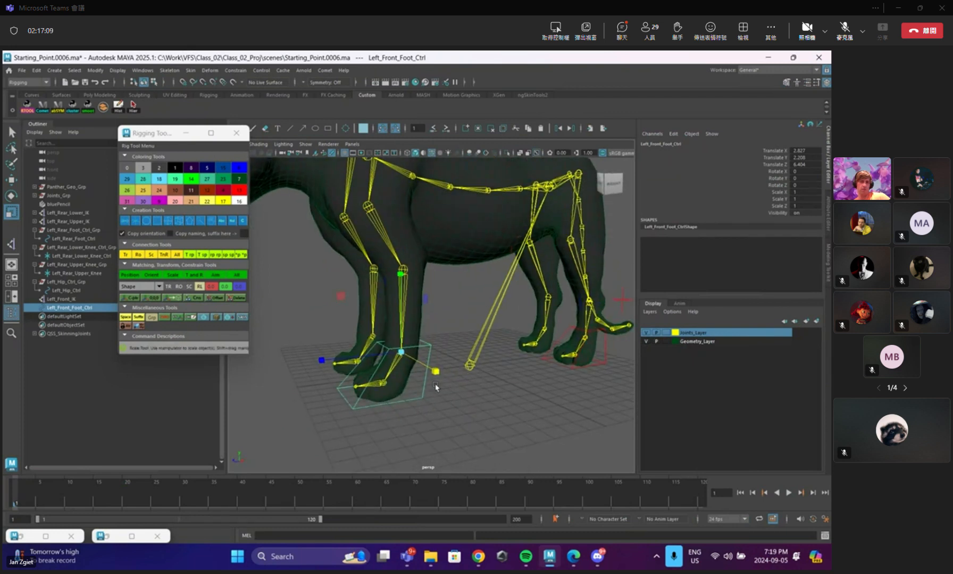
pyautogui.press('q')
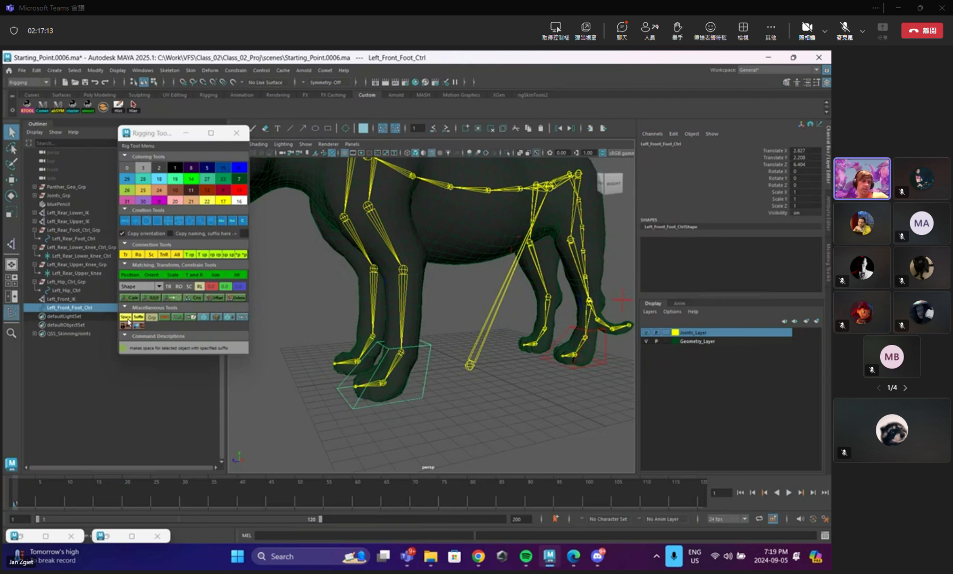
pyautogui.click(476, 399)
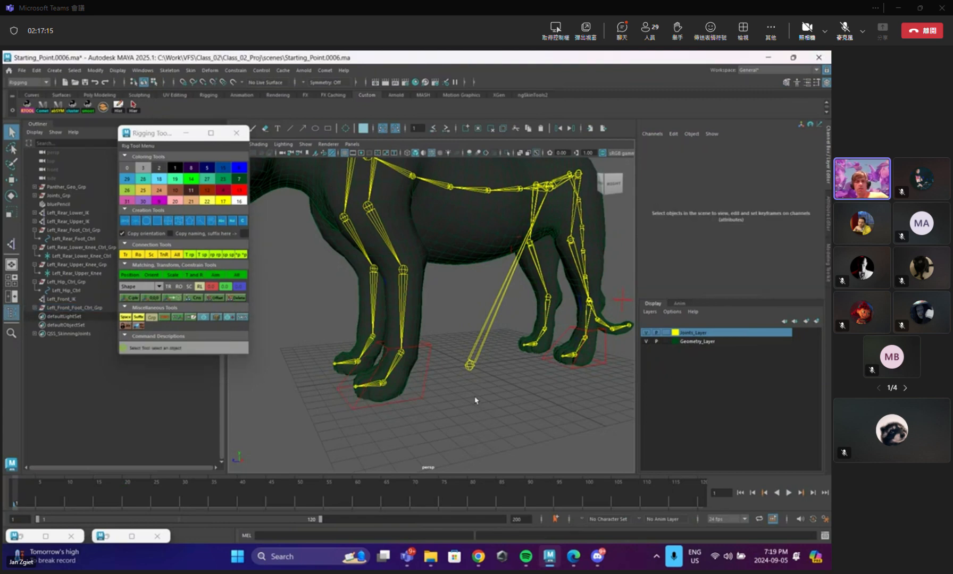
# In wireframe display, point constrain Left_Front_IK to Left_Front_Foot_Ctrl with maintained offset.
pyautogui.scroll(5, 420, 348)
pyautogui.press('4')
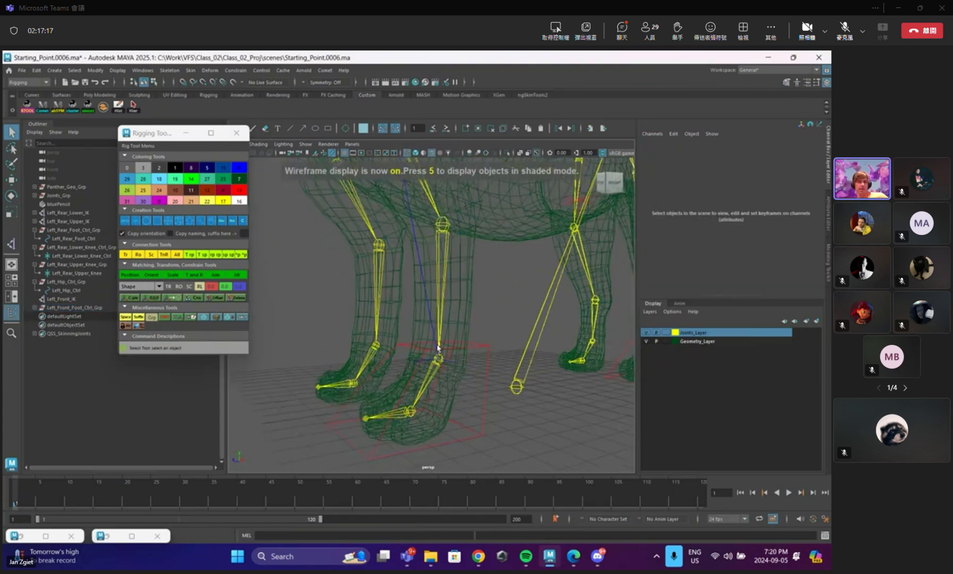
pyautogui.keyDown('alt'); pyautogui.moveTo(438, 349); pyautogui.dragTo(457, 353, button='right'); pyautogui.keyUp('alt')
pyautogui.keyDown('alt'); pyautogui.moveTo(457, 353); pyautogui.dragTo(474, 356); pyautogui.keyUp('alt')
pyautogui.click(507, 346)
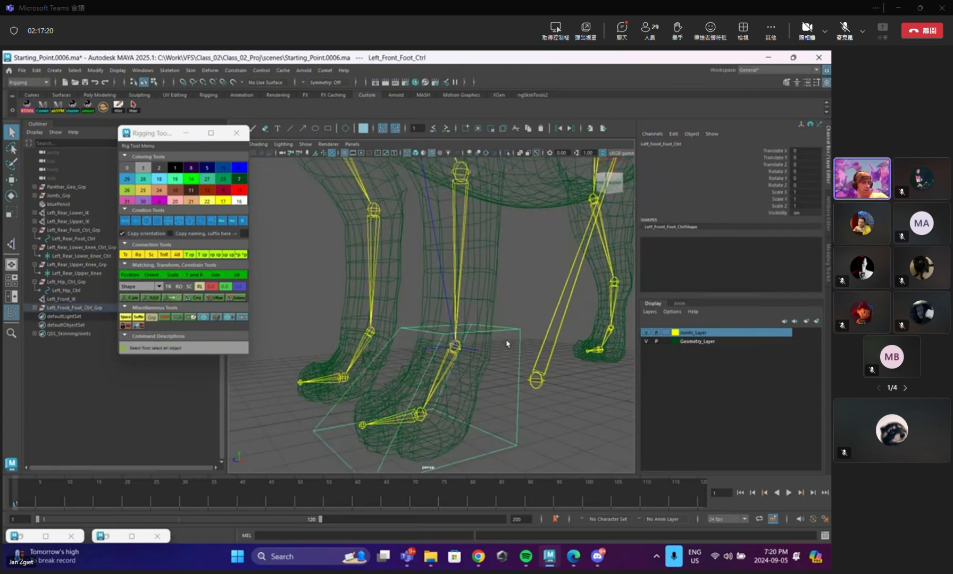
pyautogui.click(470, 351)
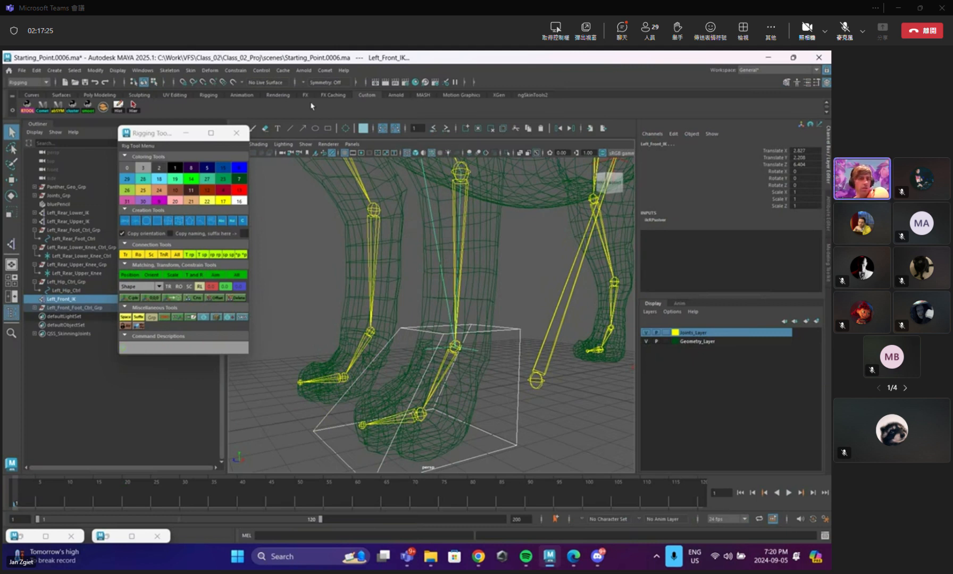
pyautogui.click(235, 70)
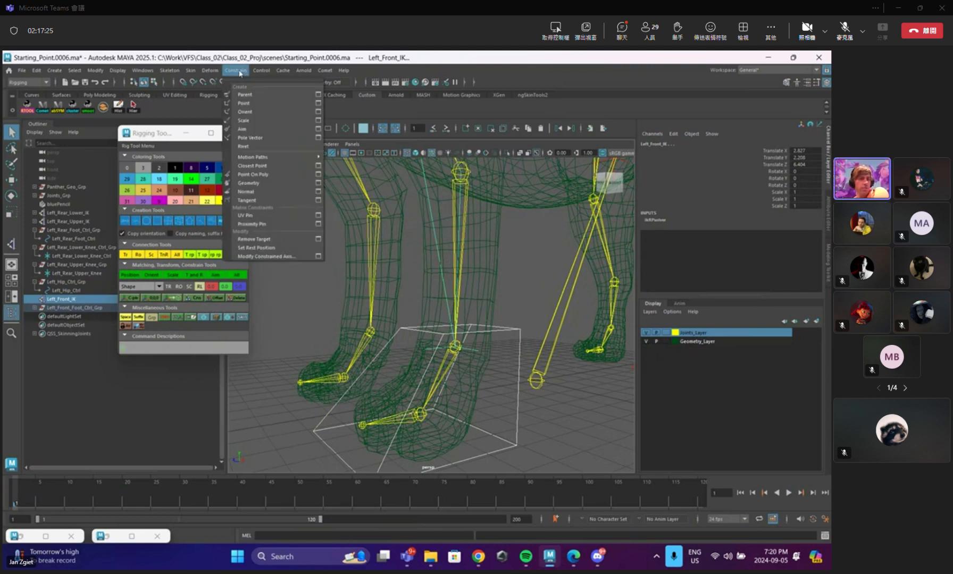
pyautogui.click(244, 104)
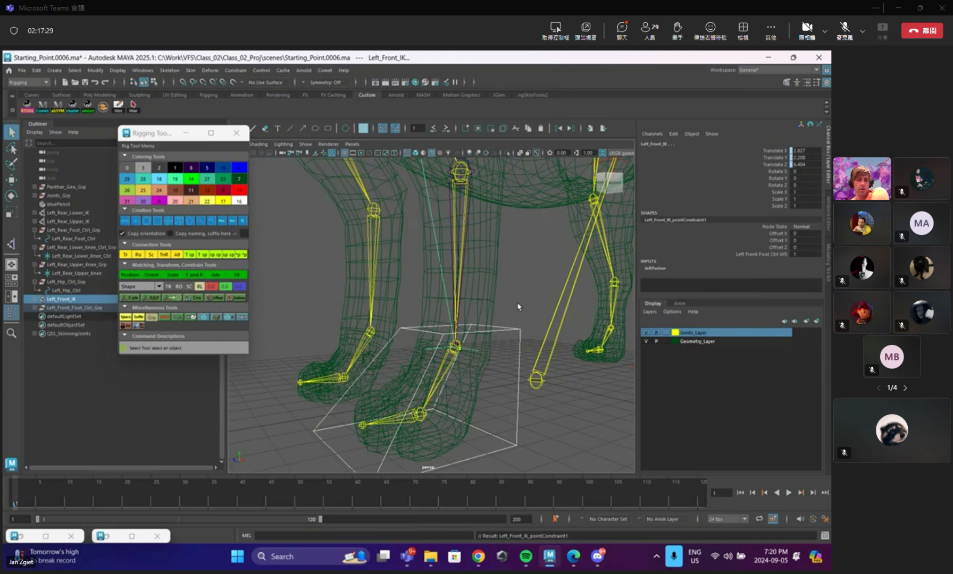
# Orient constrain the Left_Front_Ankle joint to Left_Front_Foot_Ctrl with maintained offset.
pyautogui.click(517, 327)
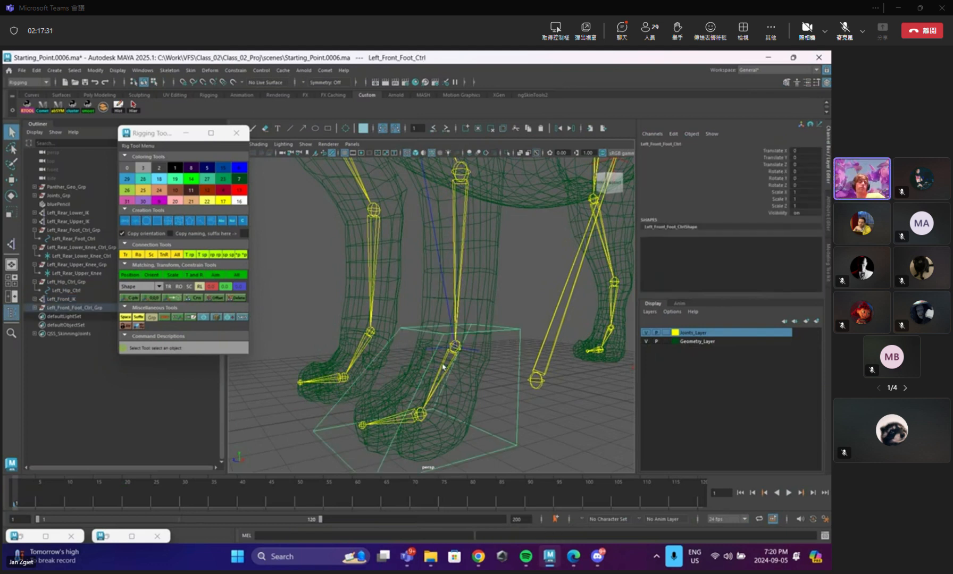
pyautogui.click(443, 366)
pyautogui.keyDown('shift'); pyautogui.click(518, 328); pyautogui.keyUp('shift')
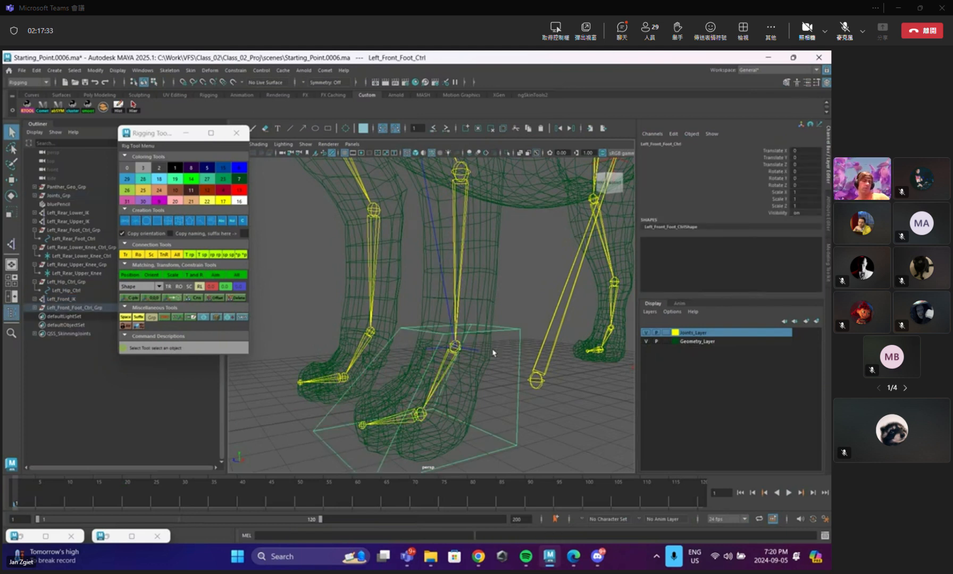
pyautogui.click(235, 70)
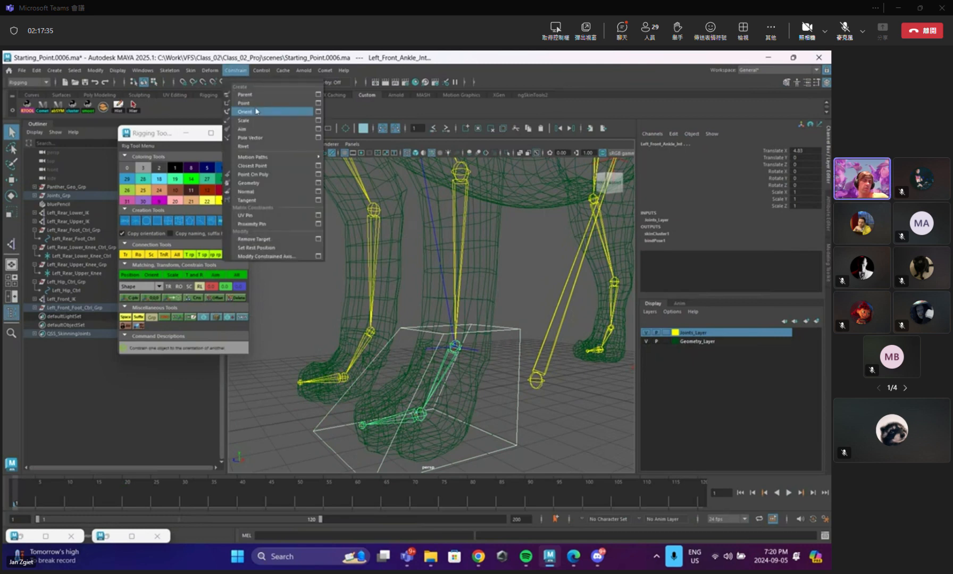
pyautogui.click(258, 113)
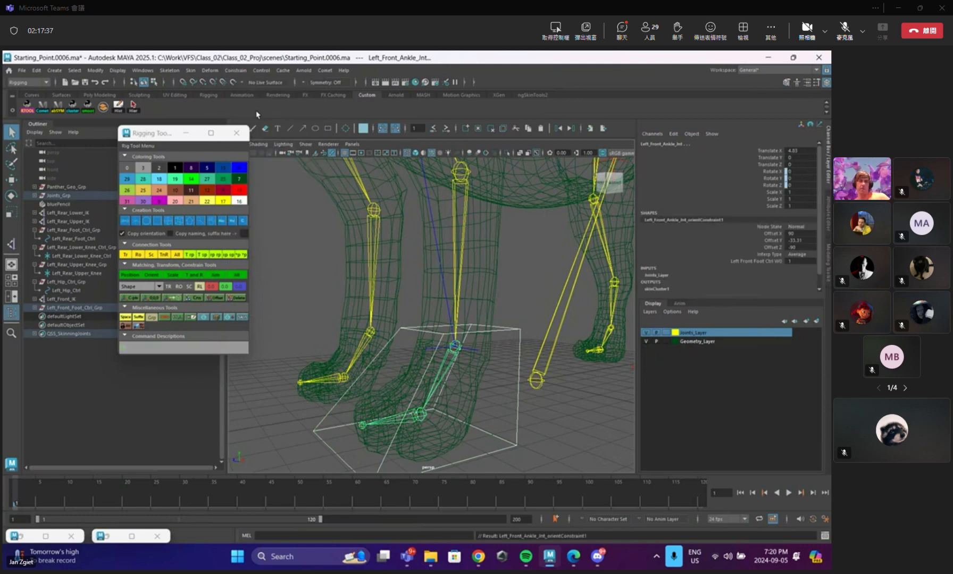
# Test the leg by moving Left_Front_Foot_Ctrl forward, view it in shaded display, and undo the move.
pyautogui.click(519, 330)
pyautogui.keyDown('alt'); pyautogui.moveTo(534, 343); pyautogui.dragTo(423, 309, button='right'); pyautogui.keyUp('alt')
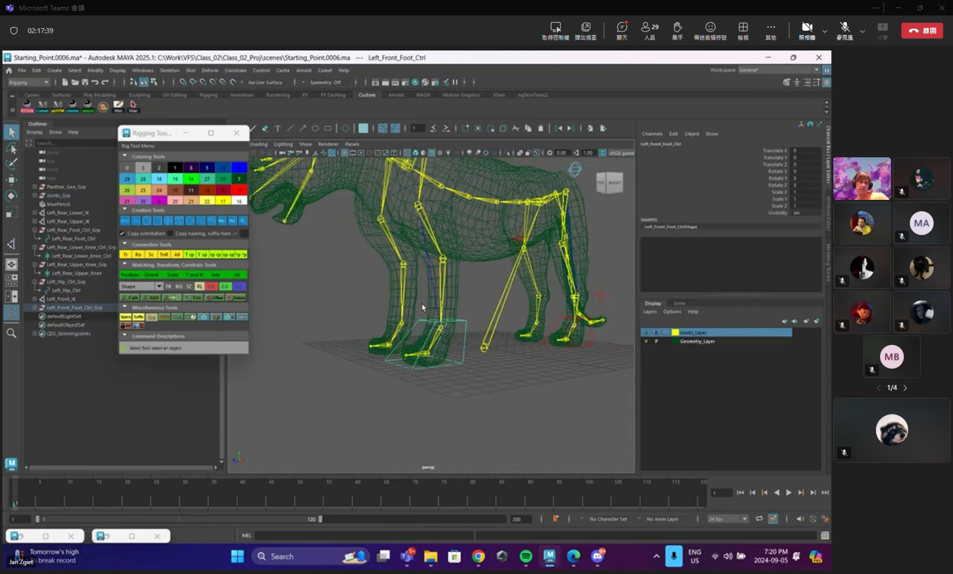
pyautogui.keyDown('alt'); pyautogui.moveTo(423, 309); pyautogui.dragTo(389, 319); pyautogui.keyUp('alt')
pyautogui.keyDown('alt'); pyautogui.moveTo(389, 319); pyautogui.dragTo(410, 353, button='middle'); pyautogui.keyUp('alt')
pyautogui.keyDown('alt'); pyautogui.moveTo(410, 353); pyautogui.dragTo(430, 376, button='right'); pyautogui.keyUp('alt')
pyautogui.press('w')
pyautogui.moveTo(429, 375)
pyautogui.mouseDown()
pyautogui.moveTo(413, 347)
pyautogui.moveTo(441, 353)
pyautogui.moveTo(354, 359)
pyautogui.moveTo(435, 360)
pyautogui.moveTo(360, 372)
pyautogui.mouseUp()
pyautogui.press('5')
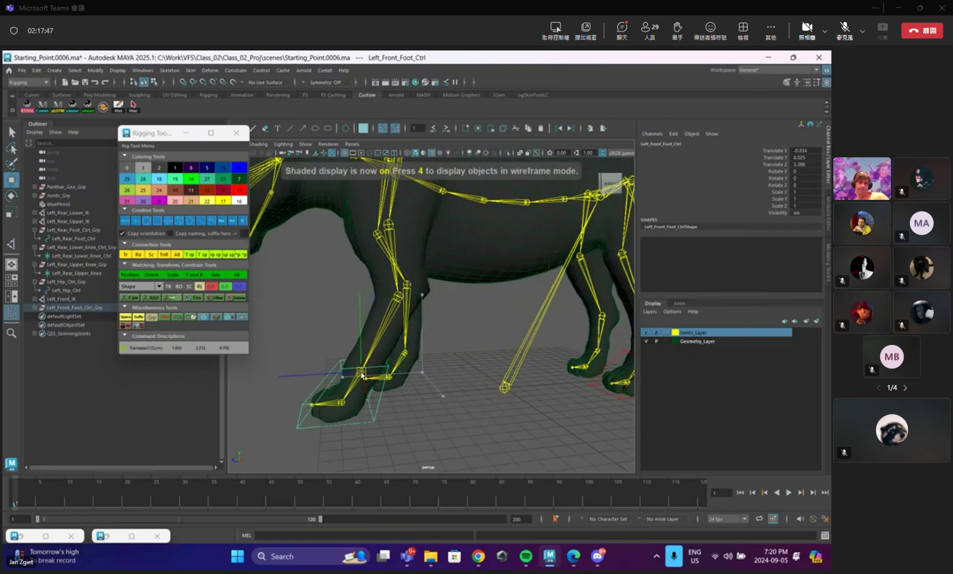
pyautogui.hotkey('ctrl', 'z')
# Test rotating Left_Front_Foot_Ctrl about X and moving it forward again, undoing each change.
pyautogui.press('e')
pyautogui.moveTo(376, 311); pyautogui.dragTo(349, 365)
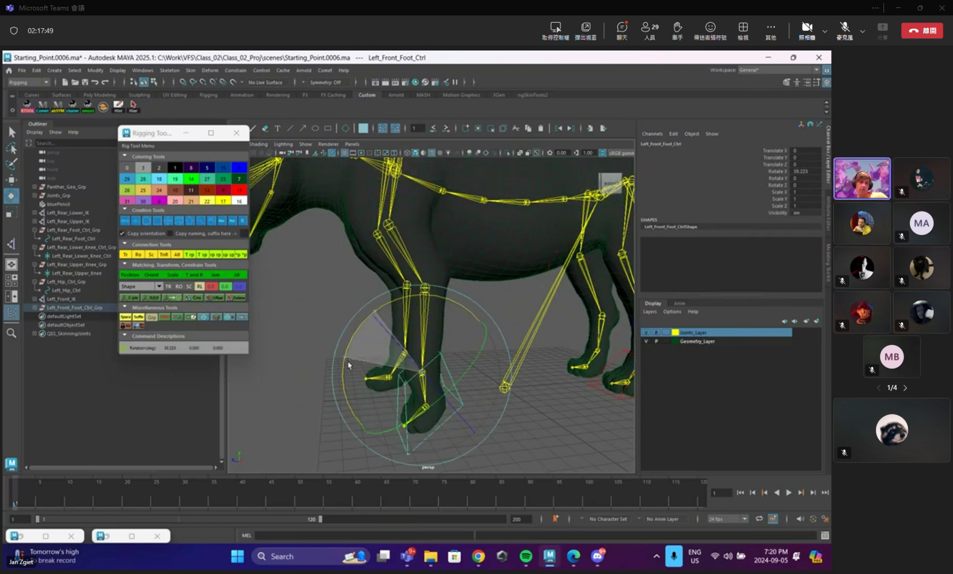
pyautogui.hotkey('ctrl', 'z')
pyautogui.press('w')
pyautogui.moveTo(421, 379); pyautogui.dragTo(337, 366)
pyautogui.hotkey('ctrl', 'z')
pyautogui.press('q')
# In wireframe, review the constraint on the foot control and IK handle pair, and on the foot control and ankle joint pair.
pyautogui.keyDown('alt'); pyautogui.moveTo(440, 355); pyautogui.dragTo(415, 308, button='middle'); pyautogui.keyUp('alt')
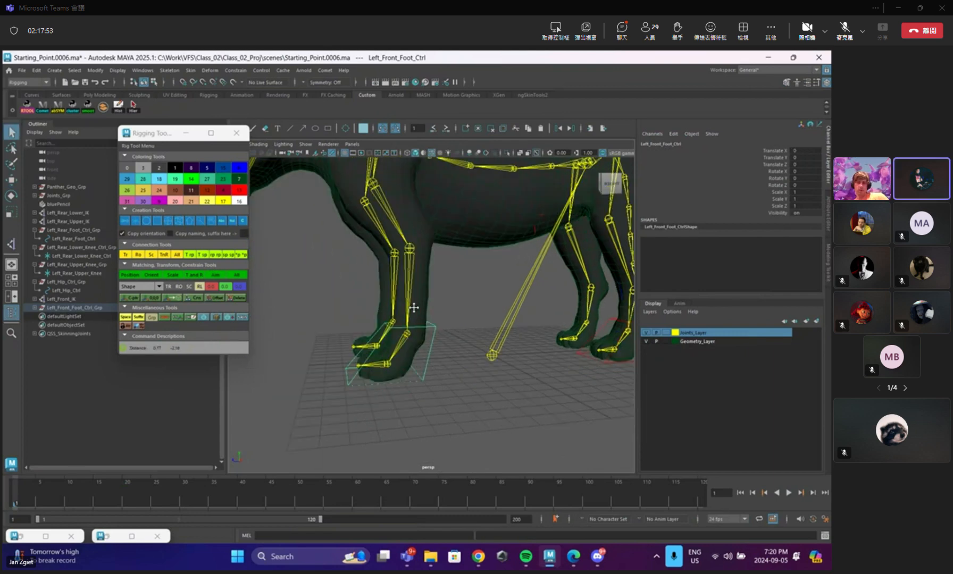
pyautogui.keyDown('alt'); pyautogui.moveTo(415, 309); pyautogui.dragTo(472, 370, button='right'); pyautogui.keyUp('alt')
pyautogui.press('4')
pyautogui.keyDown('alt'); pyautogui.moveTo(472, 370); pyautogui.dragTo(521, 404); pyautogui.keyUp('alt')
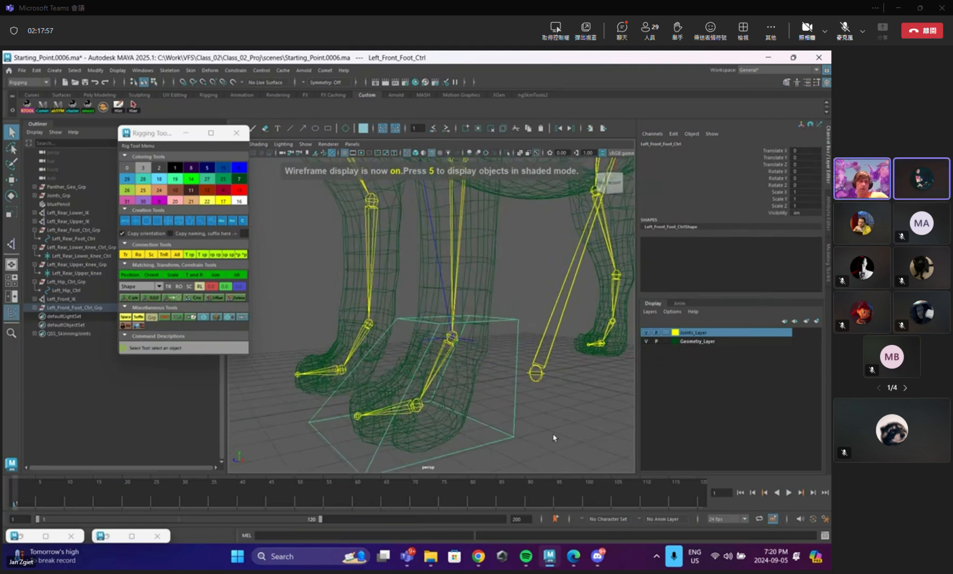
pyautogui.click(528, 323)
pyautogui.moveTo(517, 305); pyautogui.dragTo(506, 329)
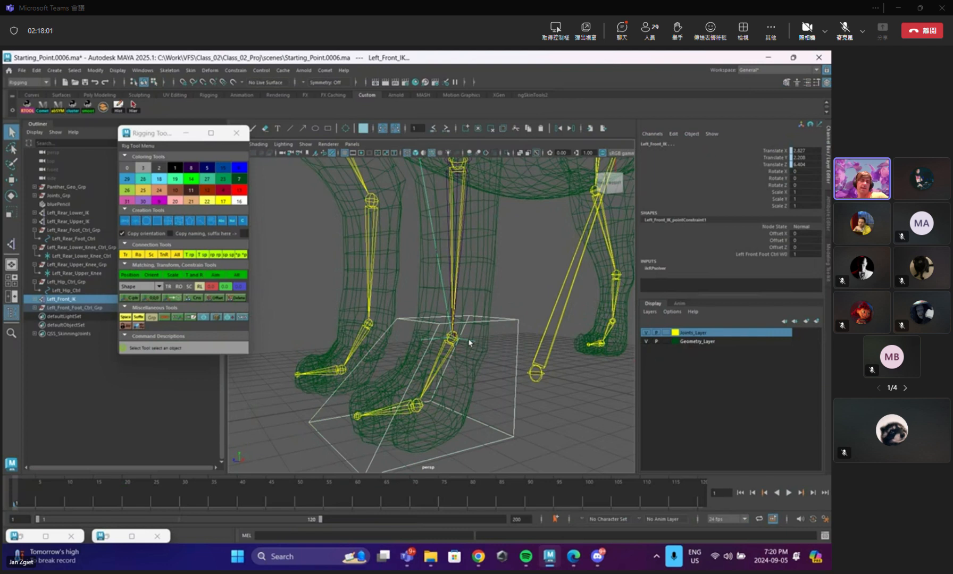
pyautogui.click(243, 70)
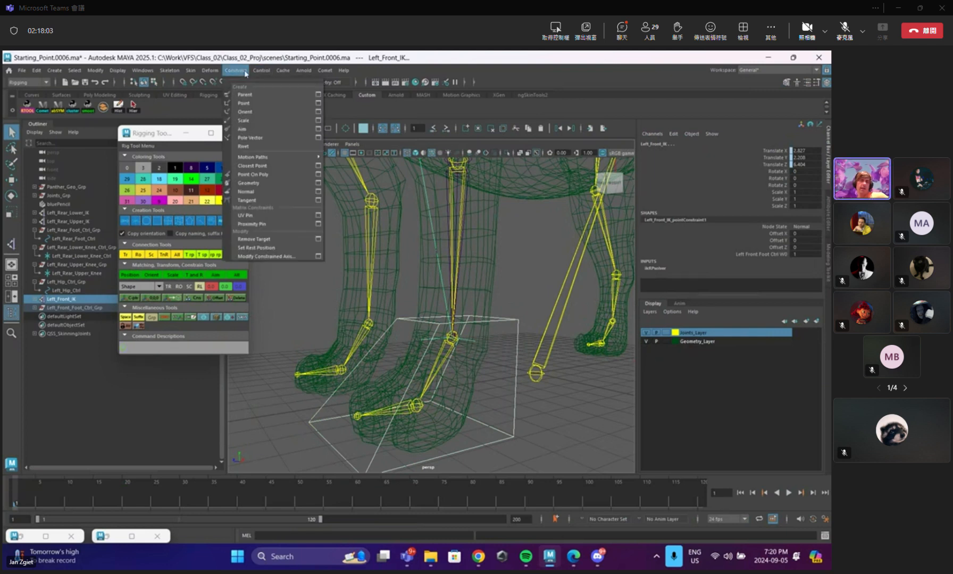
pyautogui.click(514, 298)
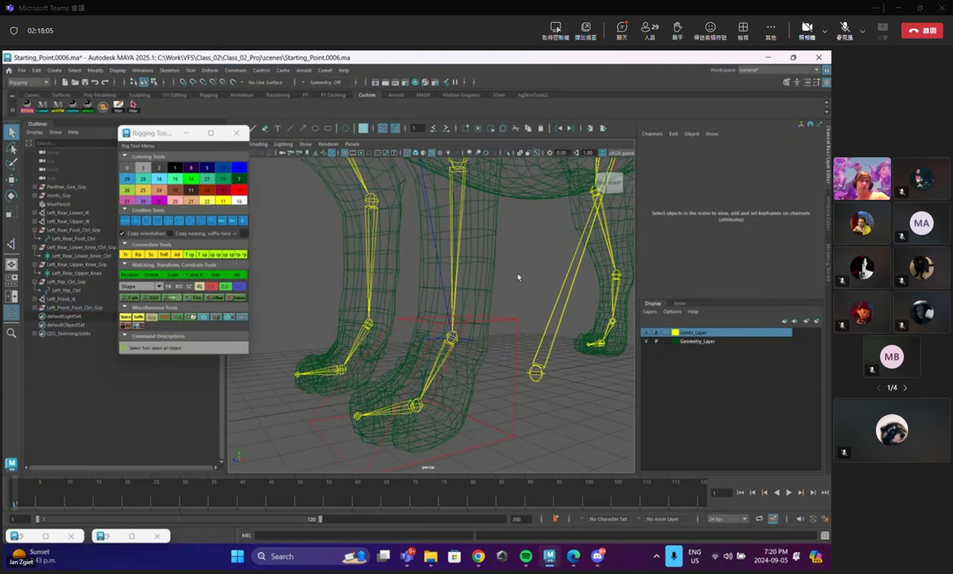
pyautogui.click(506, 328)
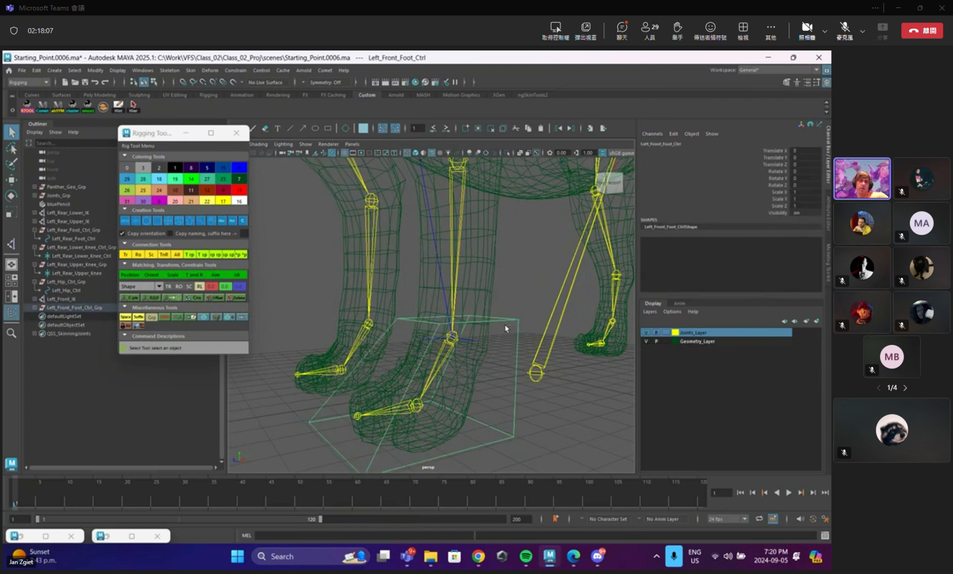
pyautogui.click(441, 359)
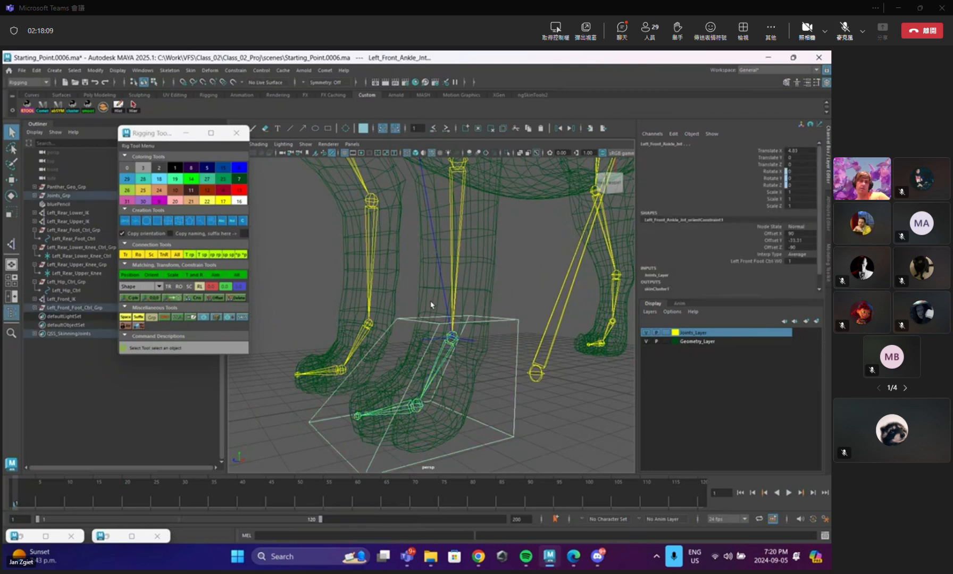
pyautogui.click(236, 70)
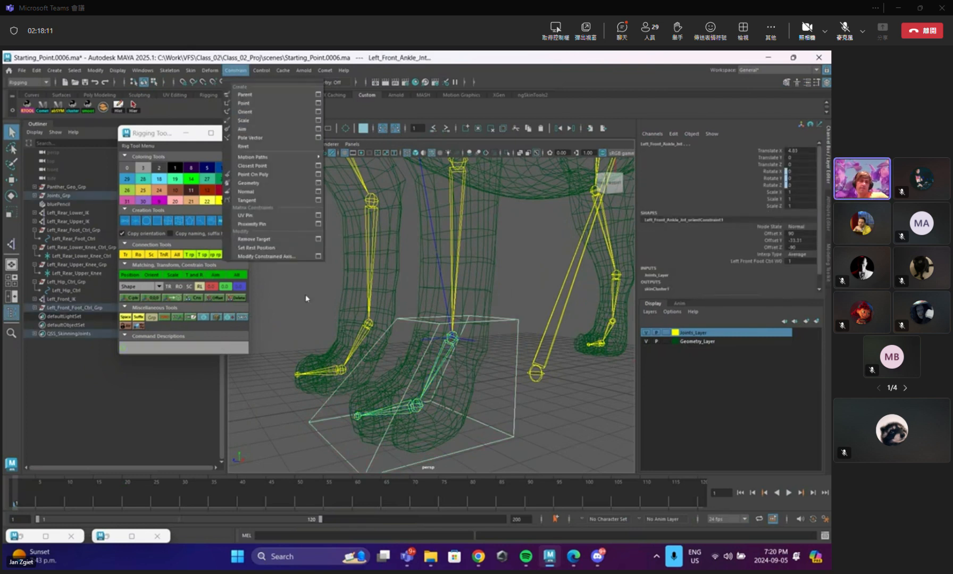
pyautogui.click(405, 371)
# In an emptied Script Editor tab, write the comments "# IK IS POINT CONSTRAINED TO THE CONTROL" and "# BONE IS ORIENT CONSTRAINED TO THE CONTROL", enlarge the text, and minimize the editor.
pyautogui.click(823, 536)
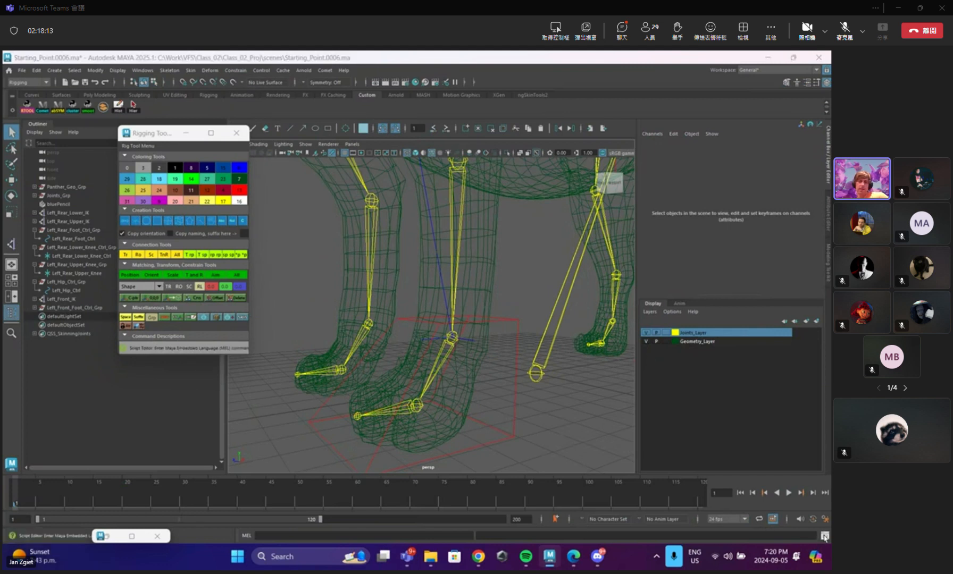
pyautogui.hotkey('ctrl', 'a')
pyautogui.press('BackSpace')
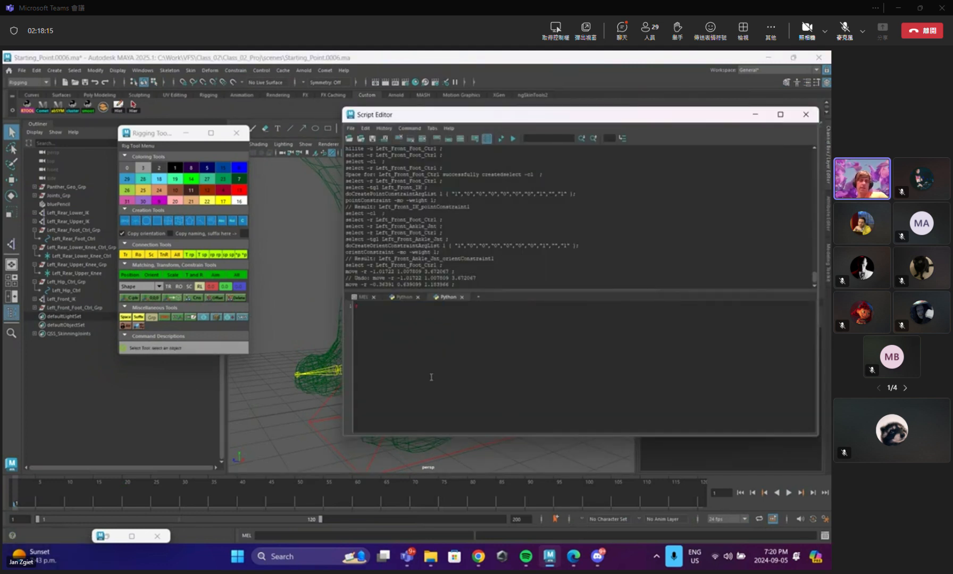
pyautogui.write('# To')
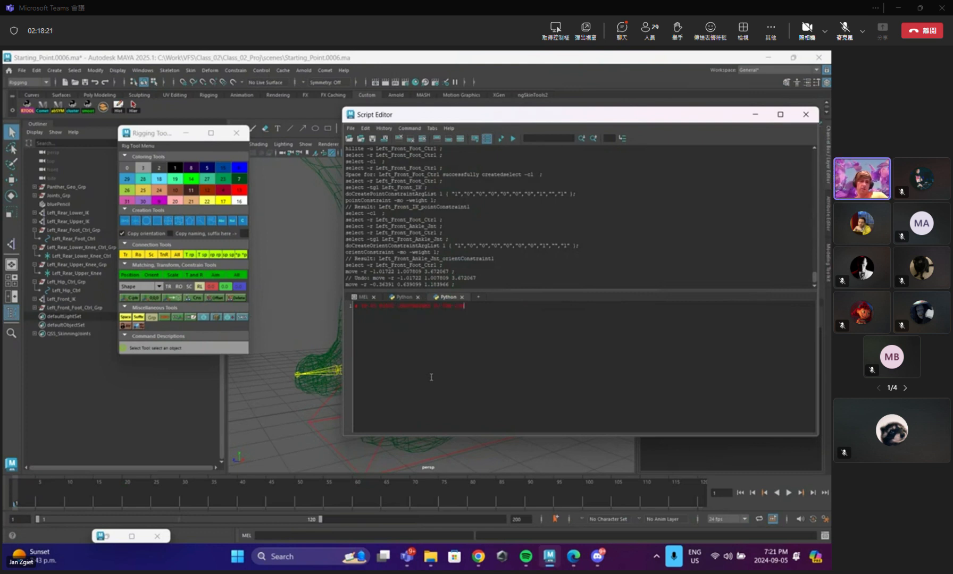
pyautogui.press('Return')
pyautogui.write('#')
pyautogui.write('D TO THE CON')
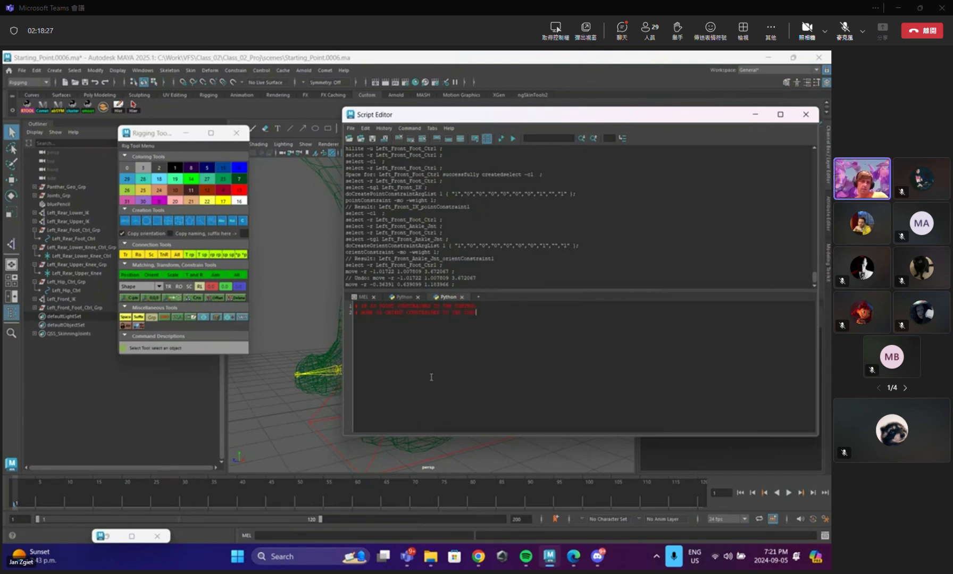
pyautogui.keyDown('ctrl'); pyautogui.scroll(6, 431, 377); pyautogui.keyUp('ctrl')
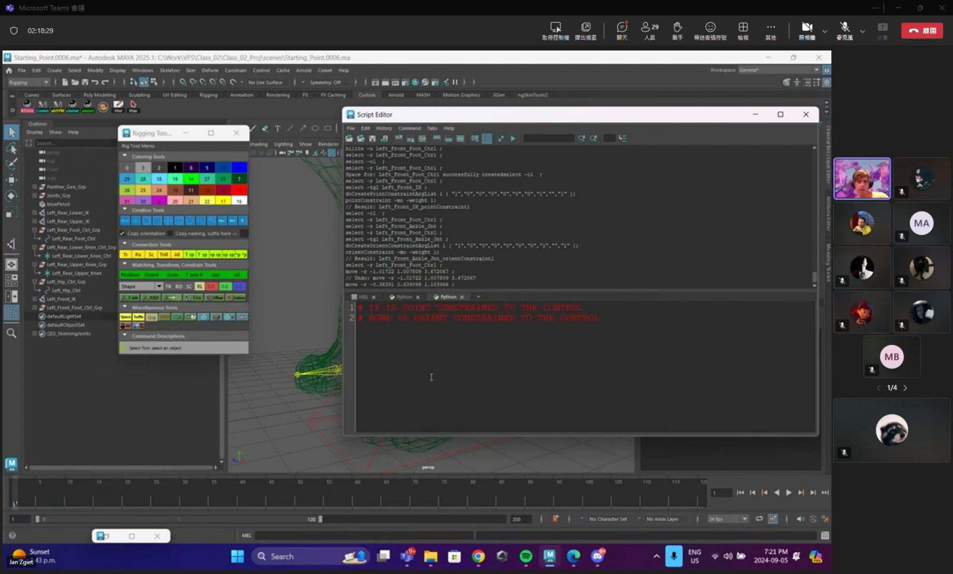
pyautogui.click(317, 382)
pyautogui.click(755, 114)
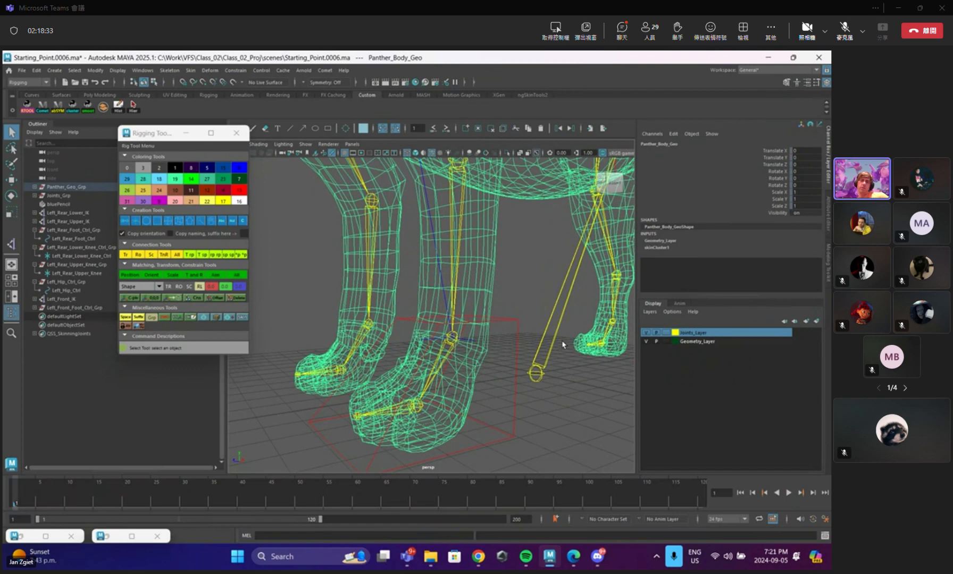
# Try moving and rotating Left_Front_Foot_Ctrl in the close wireframe view, undoing each change.
pyautogui.press('w')
pyautogui.click(451, 337)
pyautogui.moveTo(453, 341); pyautogui.dragTo(472, 310)
pyautogui.hotkey('ctrl', 'z')
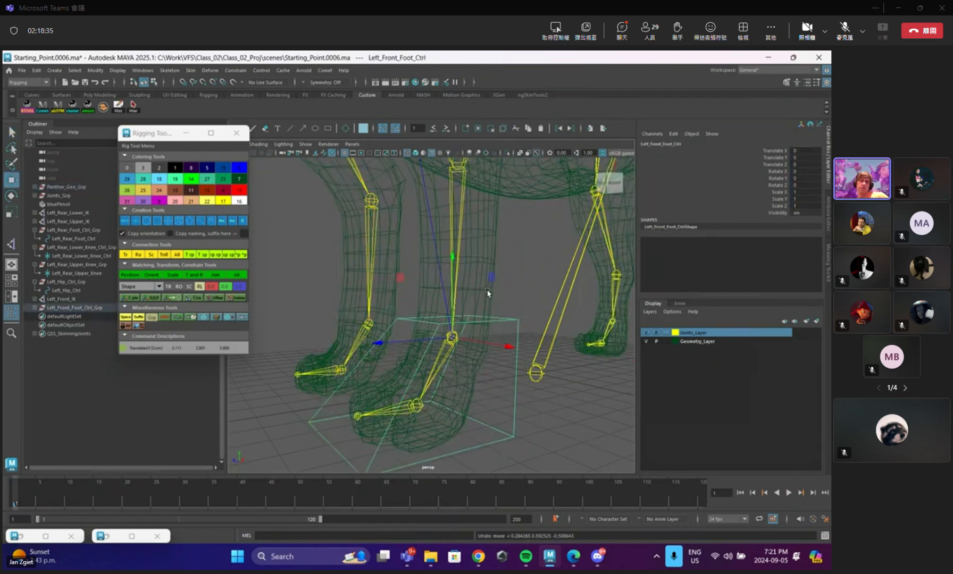
pyautogui.press('q')
pyautogui.keyDown('alt'); pyautogui.moveTo(485, 315); pyautogui.dragTo(491, 259, button='middle'); pyautogui.keyUp('alt')
pyautogui.keyDown('alt'); pyautogui.moveTo(492, 259); pyautogui.dragTo(499, 284, button='right'); pyautogui.keyUp('alt')
pyautogui.keyDown('alt'); pyautogui.moveTo(499, 284); pyautogui.dragTo(416, 265); pyautogui.keyUp('alt')
pyautogui.press('e')
pyautogui.hotkey('ctrl', 'z')
pyautogui.press('q')
# Inspect the channels of Left_Front_Foot_Ctrl, Left_Front_IK, the front ankle joint, and Left_Front_Foot_Ctrl_Grp.
pyautogui.click(529, 272)
pyautogui.click(525, 308)
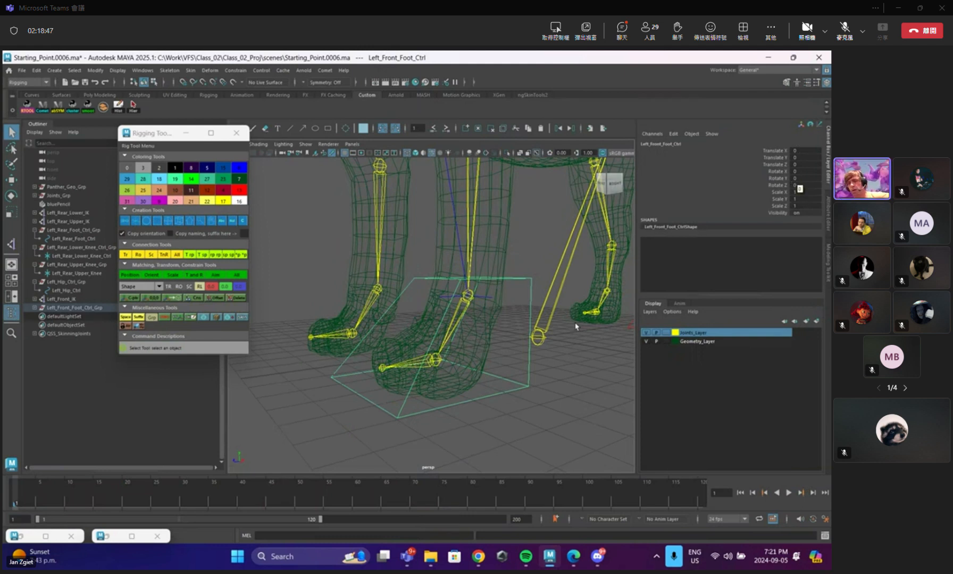
pyautogui.click(593, 378)
pyautogui.click(477, 296)
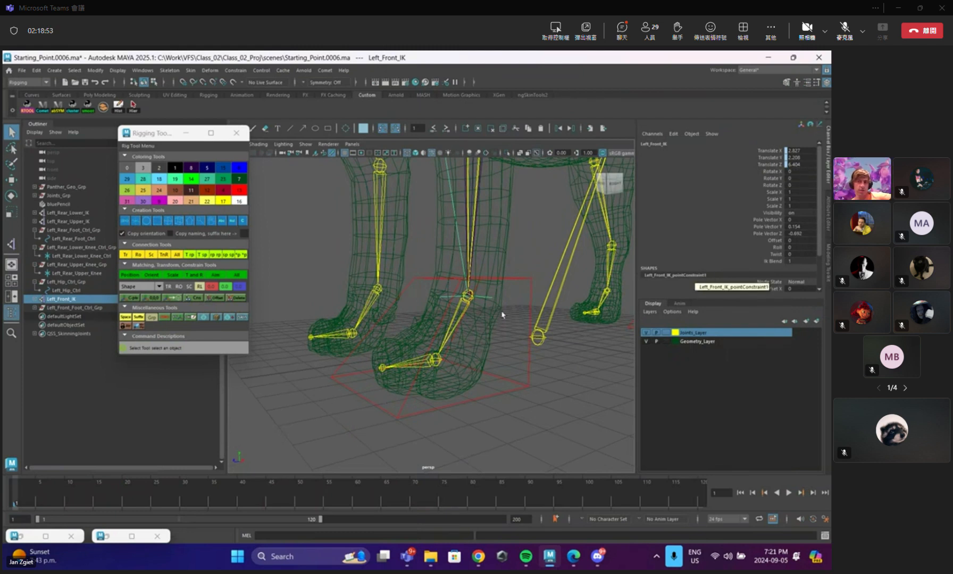
pyautogui.click(458, 312)
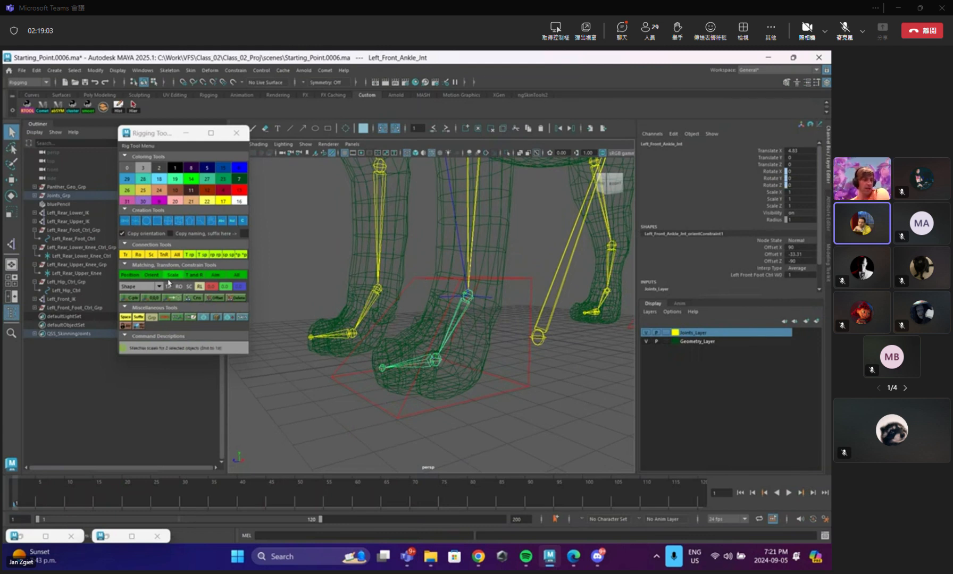
pyautogui.click(75, 307)
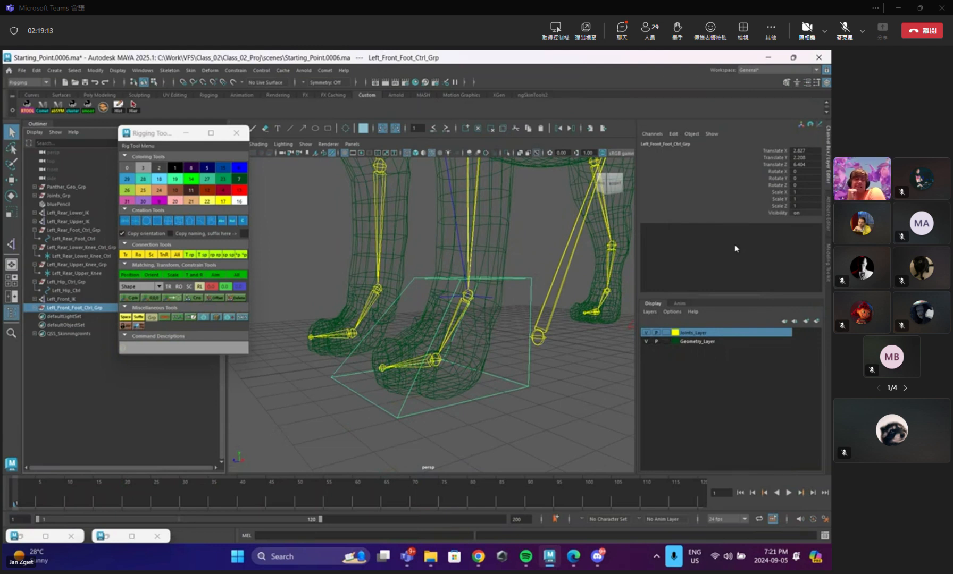
# Repeat the move and rotate test on Left_Front_Foot_Ctrl and undo both changes.
pyautogui.click(530, 288)
pyautogui.press('w')
pyautogui.moveTo(469, 299); pyautogui.dragTo(449, 264)
pyautogui.hotkey('ctrl', 'z')
pyautogui.press('e')
pyautogui.hotkey('ctrl', 'z')
pyautogui.press('q')
# Examine the left front leg's joints and foot control from several angles in shaded and wireframe display with nothing selected.
pyautogui.keyDown('alt'); pyautogui.moveTo(508, 229); pyautogui.dragTo(514, 309, button='middle'); pyautogui.keyUp('alt')
pyautogui.keyDown('alt'); pyautogui.moveTo(514, 310); pyautogui.dragTo(468, 281, button='right'); pyautogui.keyUp('alt')
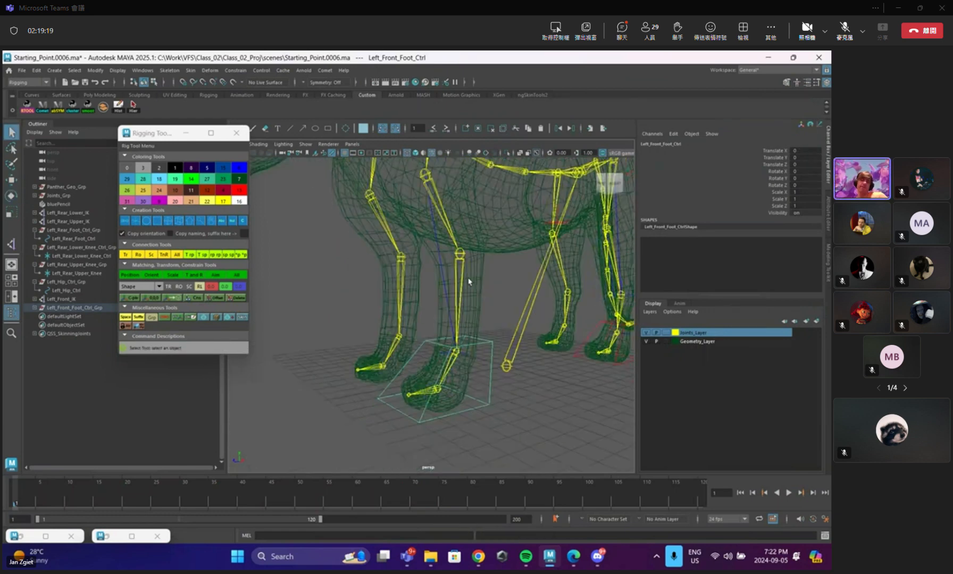
pyautogui.keyDown('alt'); pyautogui.moveTo(468, 280); pyautogui.dragTo(455, 279); pyautogui.keyUp('alt')
pyautogui.keyDown('alt'); pyautogui.moveTo(456, 279); pyautogui.dragTo(466, 296, button='middle'); pyautogui.keyUp('alt')
pyautogui.press('5')
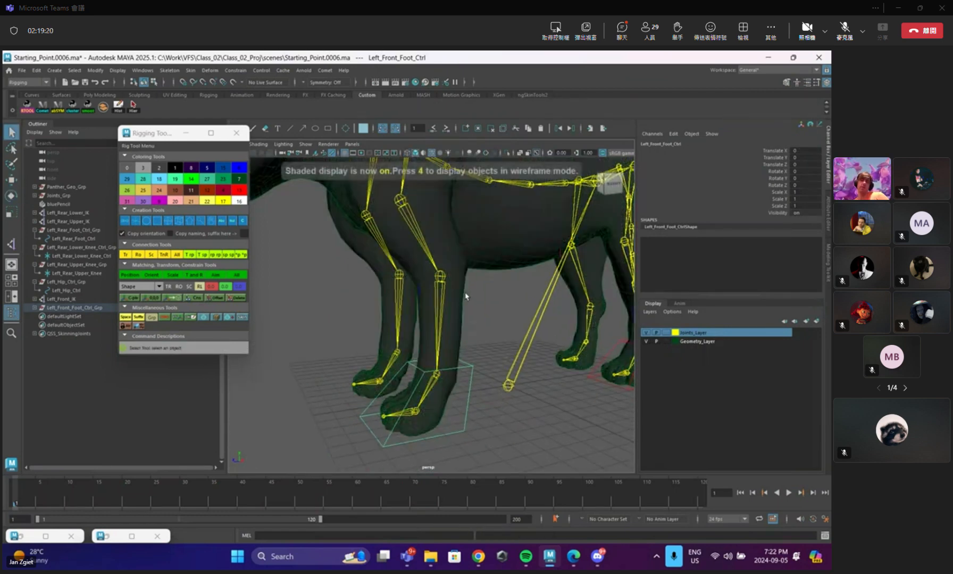
pyautogui.click(497, 306)
pyautogui.press('4')
pyautogui.keyDown('alt'); pyautogui.moveTo(538, 301); pyautogui.dragTo(508, 294, button='right'); pyautogui.keyUp('alt')
pyautogui.keyDown('alt'); pyautogui.moveTo(508, 293); pyautogui.dragTo(483, 291); pyautogui.keyUp('alt')
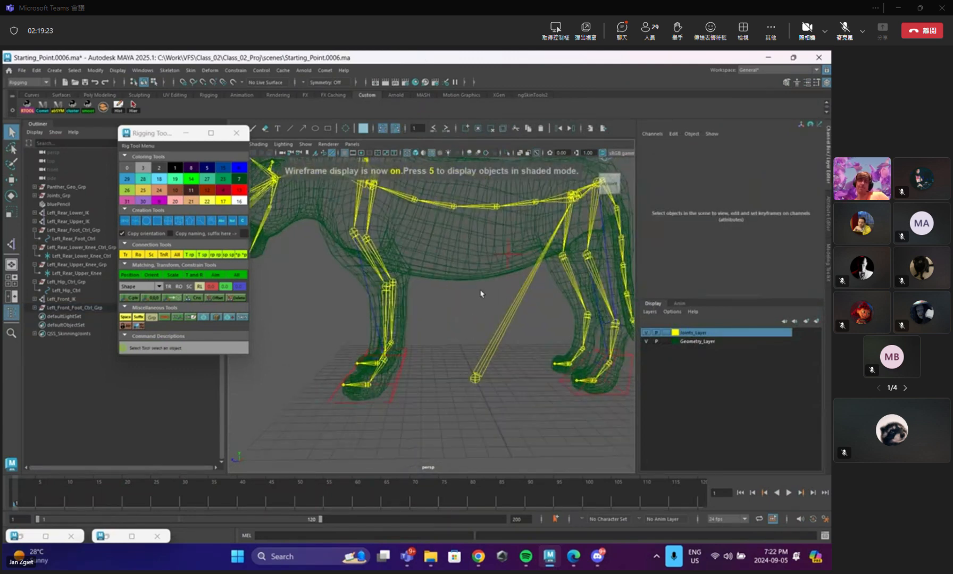
pyautogui.keyDown('alt'); pyautogui.moveTo(483, 291); pyautogui.dragTo(451, 277, button='right'); pyautogui.keyUp('alt')
pyautogui.keyDown('alt'); pyautogui.moveTo(451, 277); pyautogui.dragTo(449, 283, button='middle'); pyautogui.keyUp('alt')
pyautogui.keyDown('alt'); pyautogui.moveTo(450, 284); pyautogui.dragTo(468, 298, button='right'); pyautogui.keyUp('alt')
pyautogui.keyDown('alt'); pyautogui.moveTo(468, 298); pyautogui.dragTo(459, 311); pyautogui.keyUp('alt')
pyautogui.keyDown('alt'); pyautogui.moveTo(459, 311); pyautogui.dragTo(473, 319, button='right'); pyautogui.keyUp('alt')
pyautogui.keyDown('alt'); pyautogui.moveTo(473, 319); pyautogui.dragTo(431, 316, button='middle'); pyautogui.keyUp('alt')
pyautogui.click(429, 311)
pyautogui.click(473, 320)
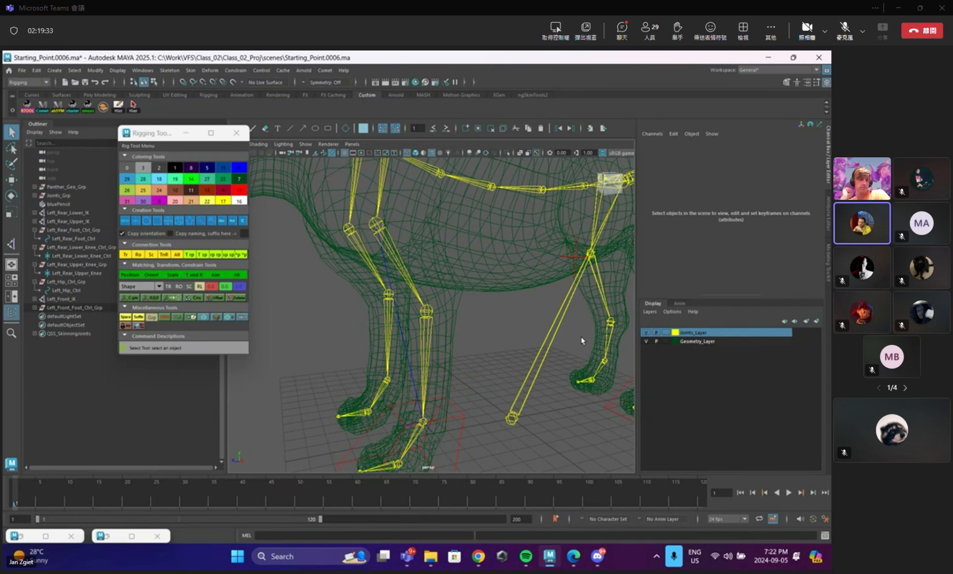
# Select Left_Front_Foot_Ctrl_Grp and check its pivot and axis orientation at the left front foot.
pyautogui.click(106, 307)
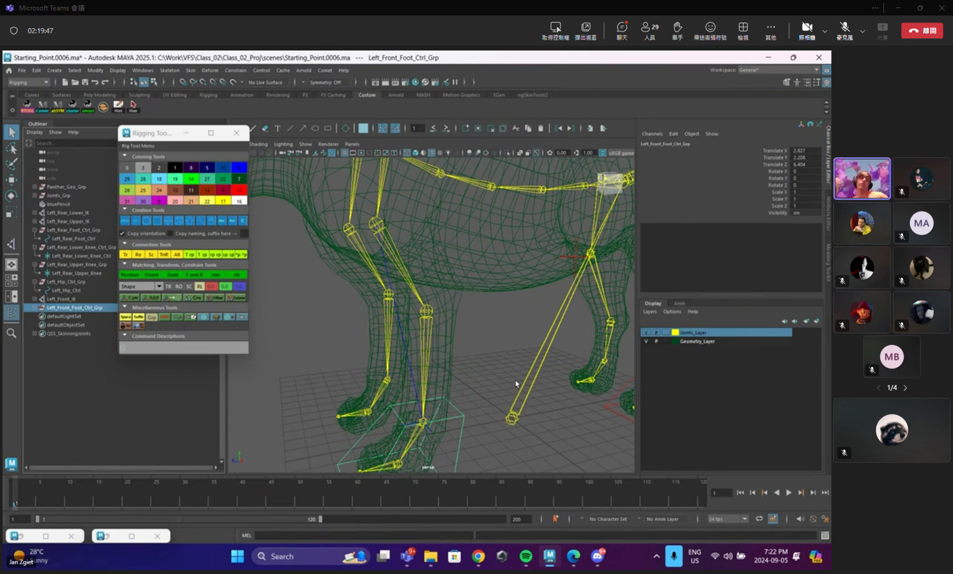
pyautogui.keyDown('alt'); pyautogui.moveTo(531, 367); pyautogui.dragTo(444, 316); pyautogui.keyUp('alt')
pyautogui.keyDown('alt'); pyautogui.moveTo(444, 317); pyautogui.dragTo(518, 400, button='right'); pyautogui.keyUp('alt')
pyautogui.press('w')
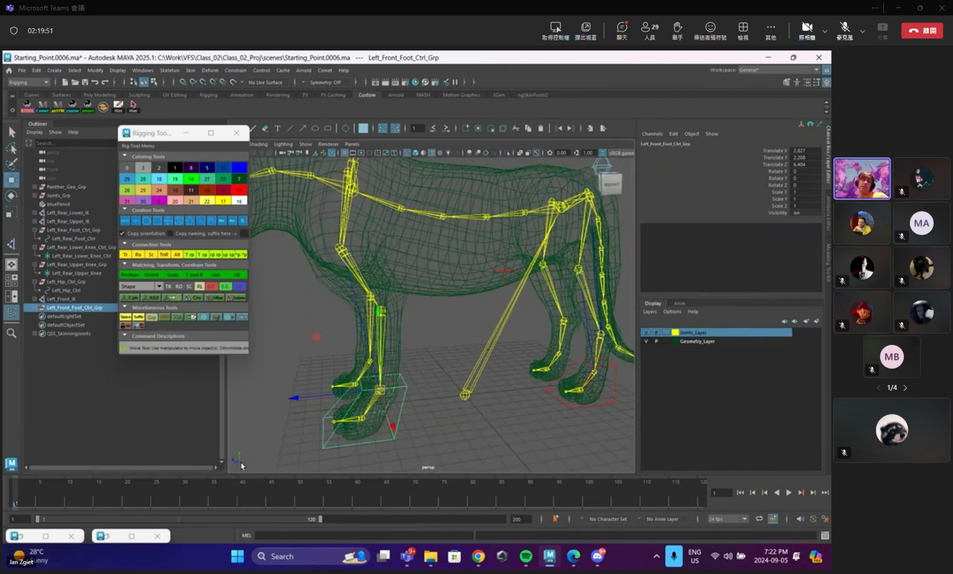
pyautogui.keyDown('alt'); pyautogui.moveTo(499, 387); pyautogui.dragTo(494, 246); pyautogui.keyUp('alt')
pyautogui.press('q')
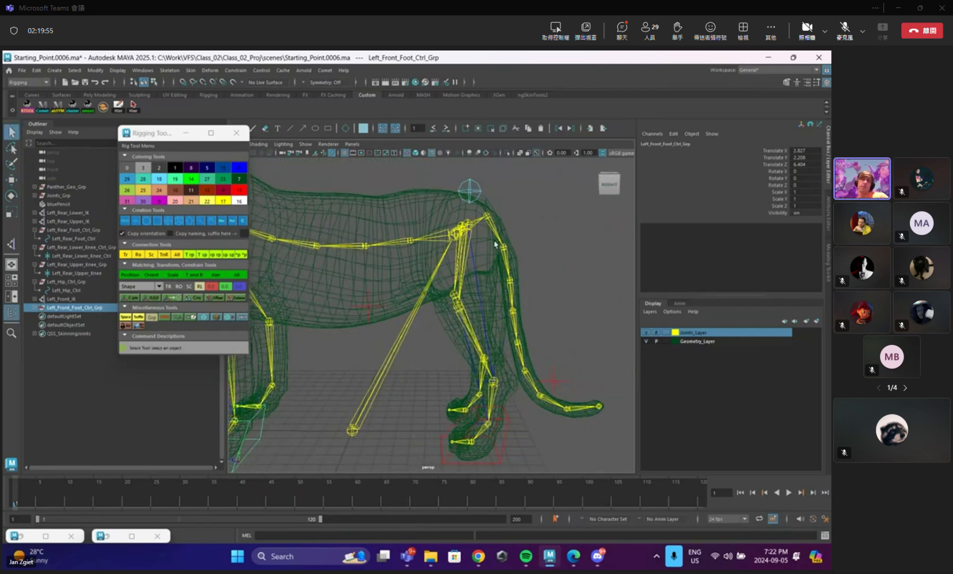
# Select the whole tail joint hierarchy, try creating control shapes on it with the rigging toolbox, and undo the creation.
pyautogui.click(501, 254)
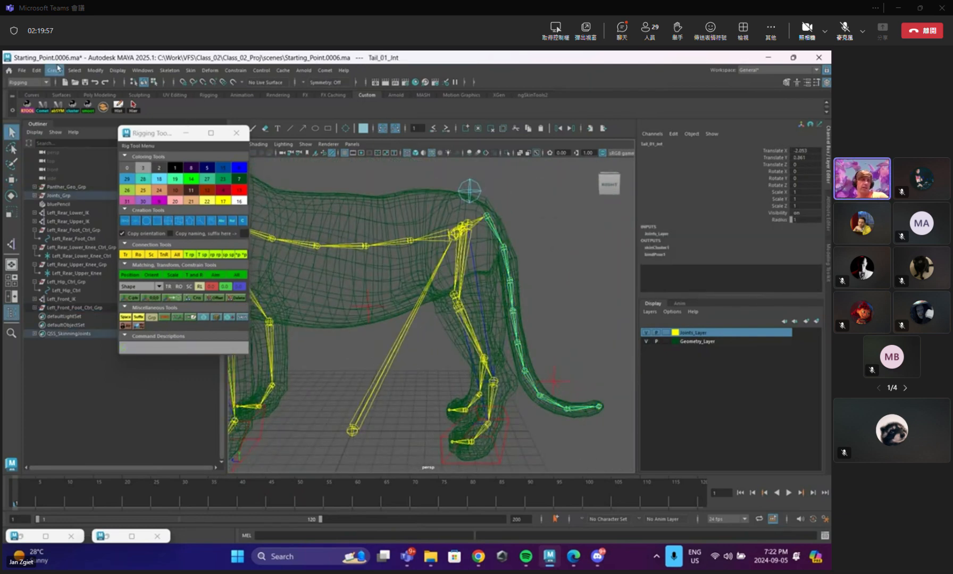
pyautogui.click(75, 70)
pyautogui.click(91, 114)
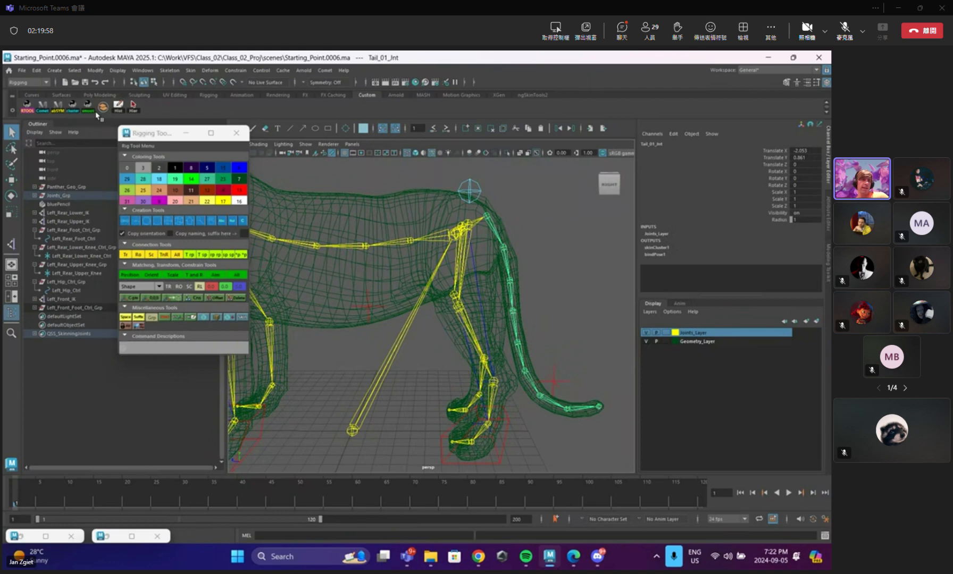
pyautogui.click(157, 222)
pyautogui.keyDown('alt'); pyautogui.moveTo(518, 290); pyautogui.dragTo(543, 322); pyautogui.keyUp('alt')
pyautogui.hotkey('ctrl', 'z')
# Try creating a Comet circle shape at each selected tail joint and select the circle near the tail's lower bend.
pyautogui.click(282, 70)
pyautogui.moveTo(354, 118)
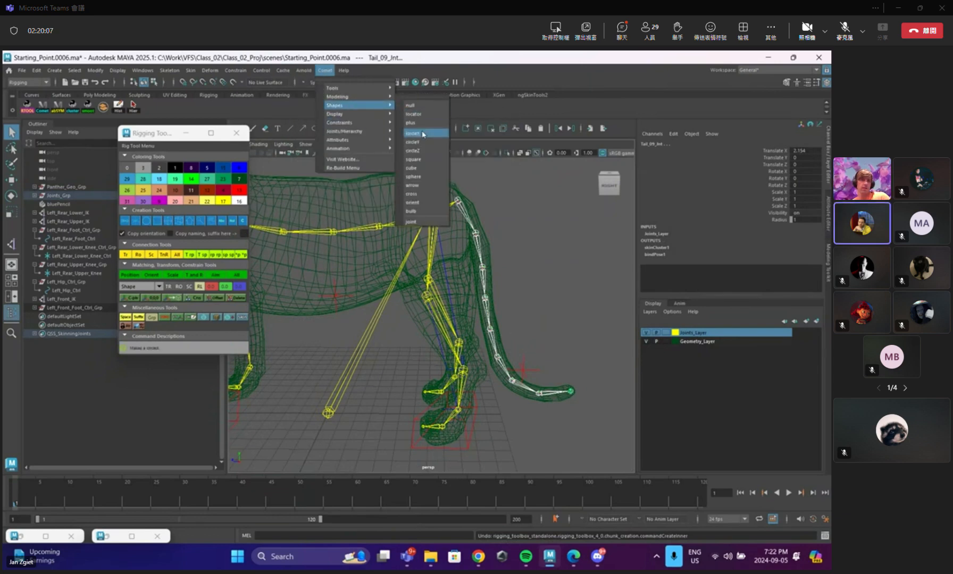
pyautogui.press('Escape')
pyautogui.hotkey('shift', 'z')
pyautogui.keyDown('alt'); pyautogui.moveTo(568, 275); pyautogui.dragTo(516, 335); pyautogui.keyUp('alt')
pyautogui.click(512, 409)
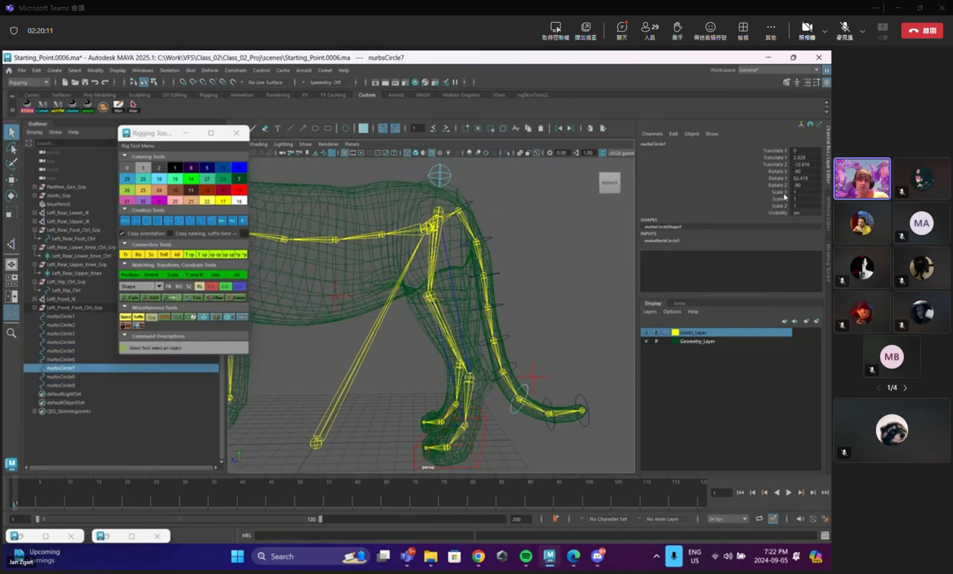
# Try setting the selected tail circle's Rotate X, Y and Z to 0, and undo both that and the circles' creation.
pyautogui.moveTo(793, 184); pyautogui.dragTo(797, 173)
pyautogui.write('0')
pyautogui.press('Return')
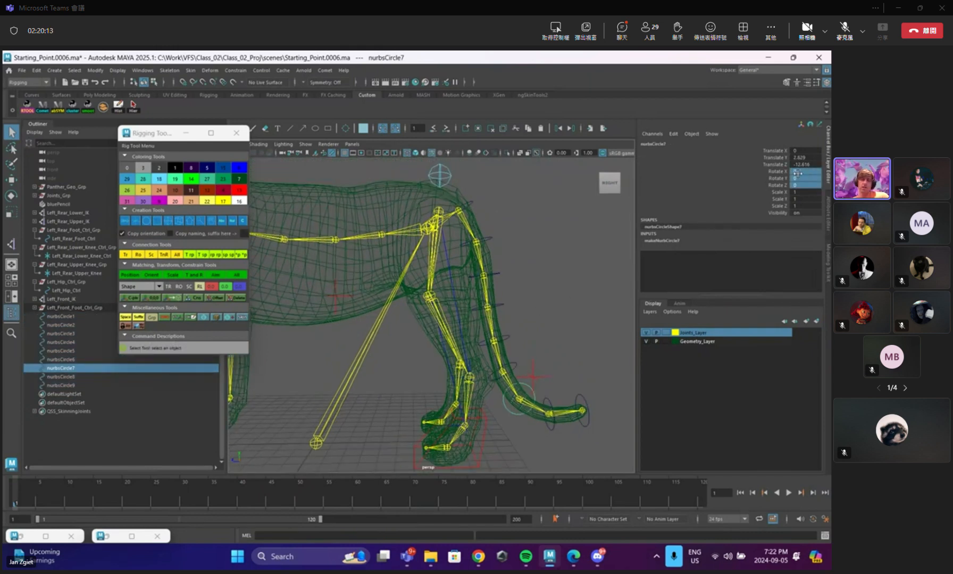
pyautogui.hotkey('ctrl', 'z')
pyautogui.hotkey('ctrl', 'z')
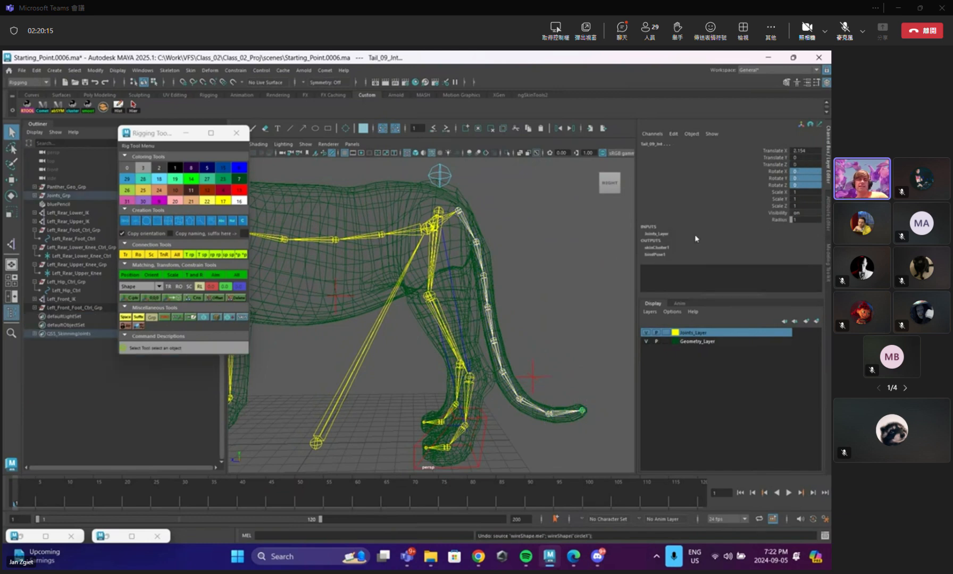
# Try moving the left front foot control, undo the move, and clear the selection.
pyautogui.keyDown('alt'); pyautogui.moveTo(579, 277); pyautogui.dragTo(551, 309); pyautogui.keyUp('alt')
pyautogui.click(549, 412)
pyautogui.keyDown('alt'); pyautogui.moveTo(550, 308); pyautogui.dragTo(478, 284, button='right'); pyautogui.keyUp('alt')
pyautogui.keyDown('shift'); pyautogui.click(397, 379); pyautogui.keyUp('shift')
pyautogui.press('w')
pyautogui.keyDown('shift'); pyautogui.moveTo(377, 370); pyautogui.dragTo(346, 372, button='middle'); pyautogui.keyUp('shift')
pyautogui.hotkey('ctrl', 'z')
pyautogui.press('q')
pyautogui.click(465, 382)
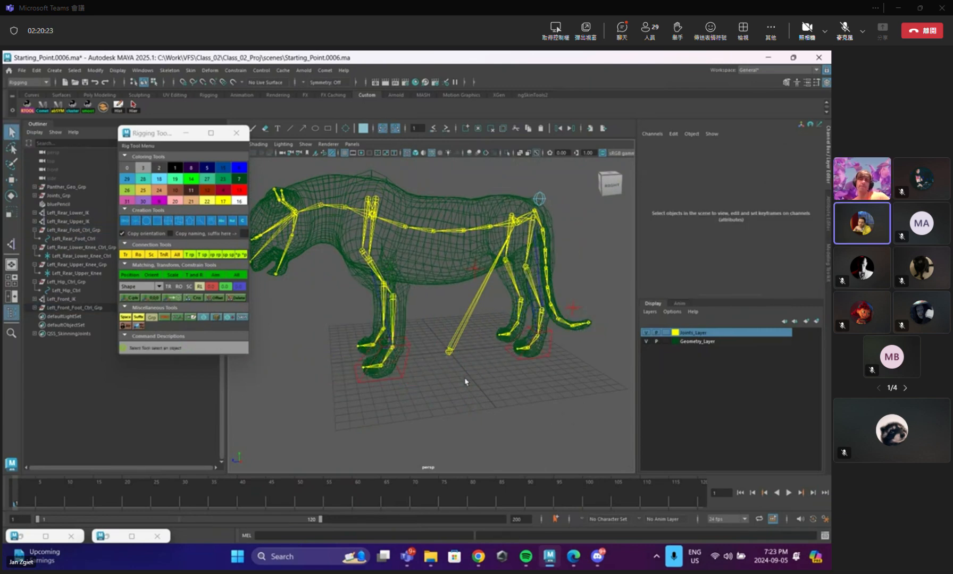
# Create a locator matched to the left front lower knee joint.
pyautogui.scroll(5, 425, 309)
pyautogui.click(411, 293)
pyautogui.press('w')
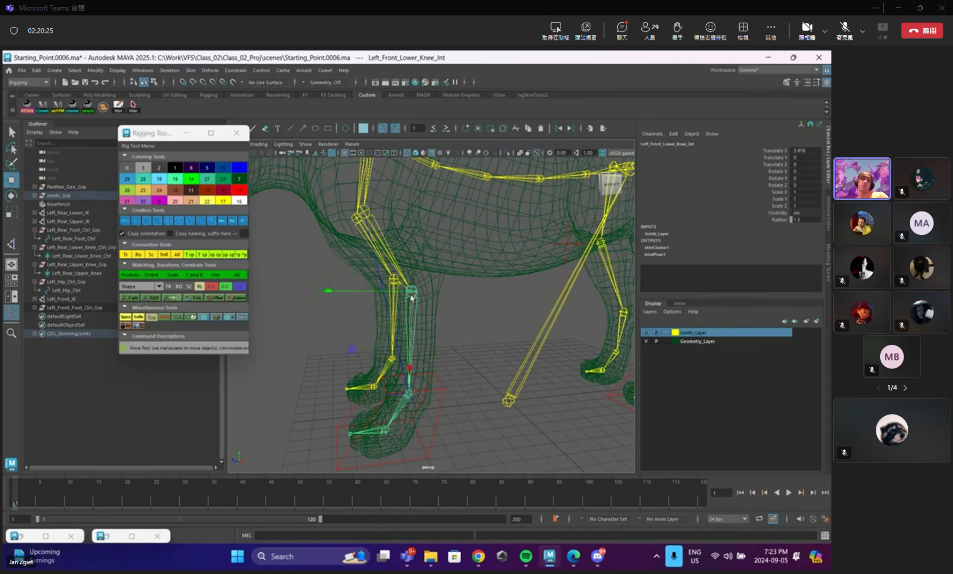
pyautogui.scroll(-4, 437, 282)
pyautogui.keyDown('alt'); pyautogui.moveTo(436, 282); pyautogui.dragTo(455, 305); pyautogui.keyUp('alt')
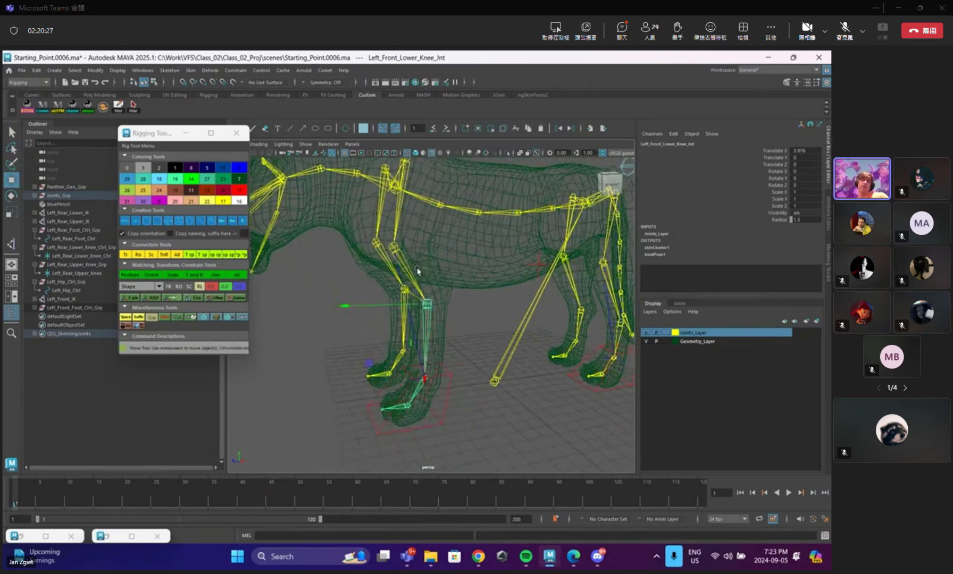
pyautogui.scroll(4, 456, 305)
pyautogui.scroll(-4, 455, 305)
pyautogui.scroll(5, 456, 304)
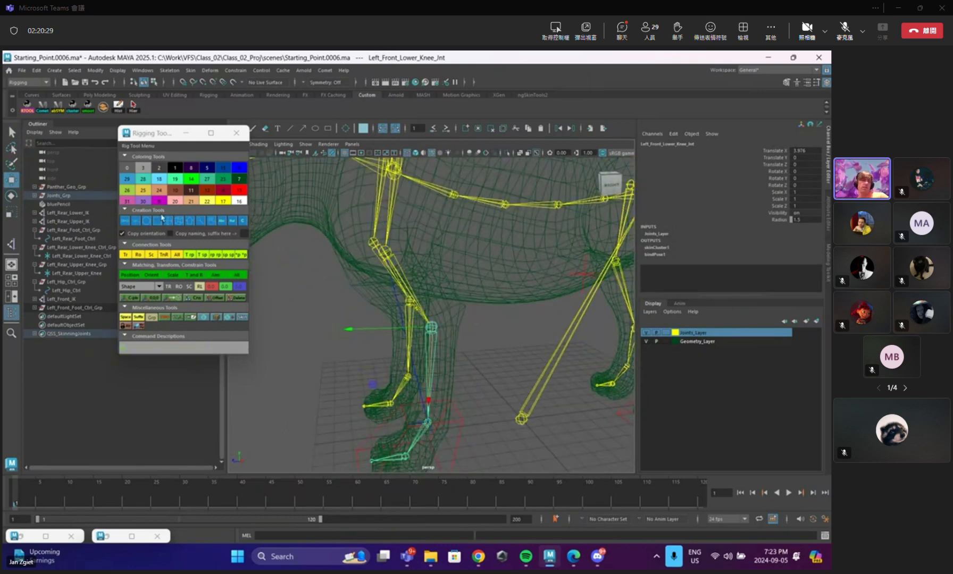
pyautogui.click(139, 221)
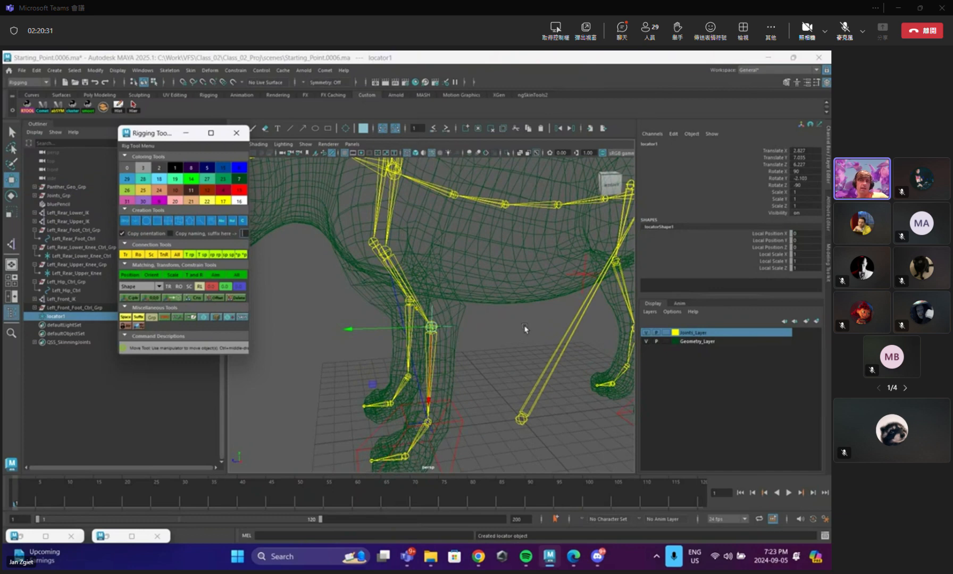
pyautogui.scroll(3, 466, 326)
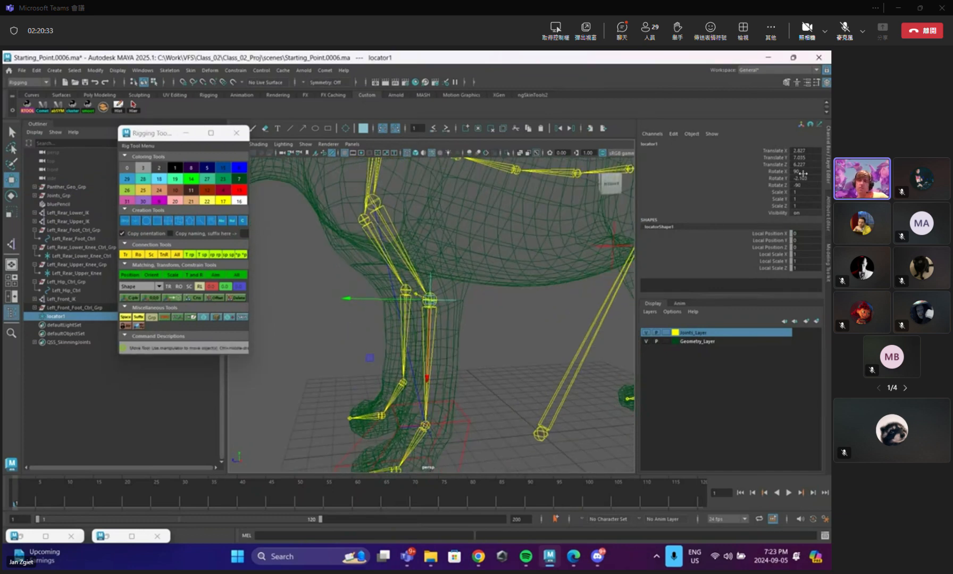
# Set the locator's Rotate X, Y and Z to 0 and move it behind the leg to about 1.527 in Translate Z.
pyautogui.moveTo(803, 171); pyautogui.dragTo(806, 184)
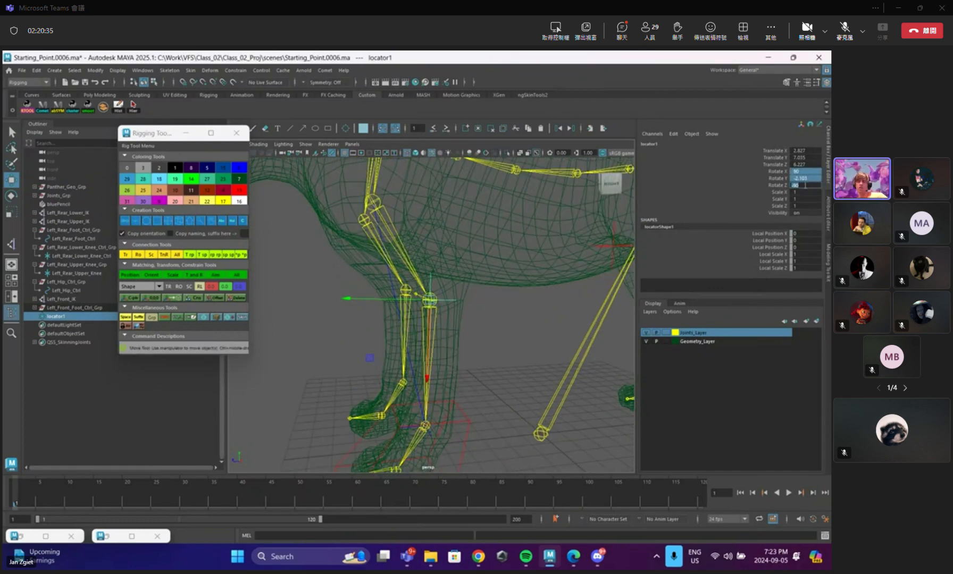
pyautogui.write('0')
pyautogui.press('Return')
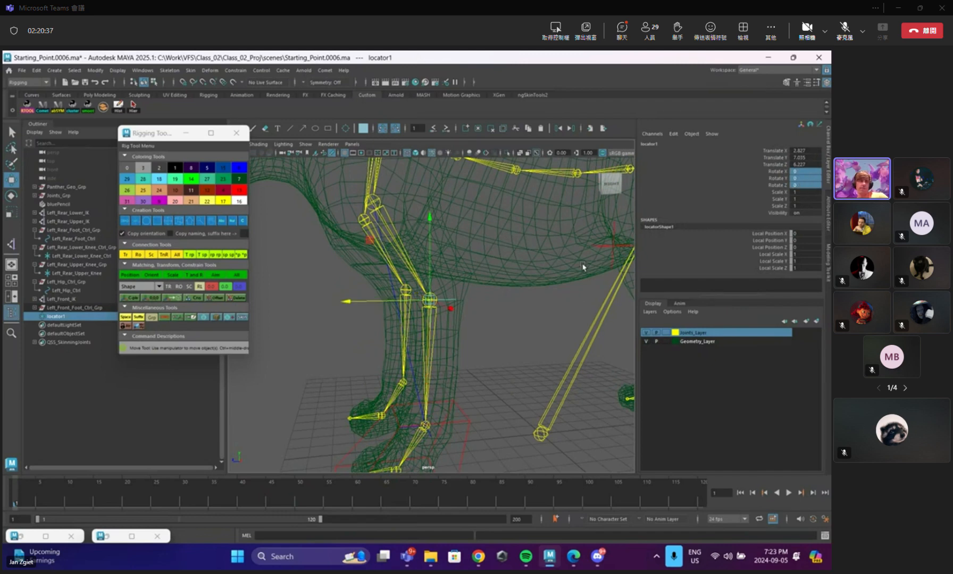
pyautogui.moveTo(378, 301); pyautogui.dragTo(456, 318)
pyautogui.press('q')
pyautogui.scroll(-5, 500, 292)
pyautogui.scroll(4, 477, 319)
pyautogui.press('w')
# Rename the locator Left_Front_Knee_Ctrl and create a space group above it.
pyautogui.doubleClick(74, 316)
pyautogui.write('Left')
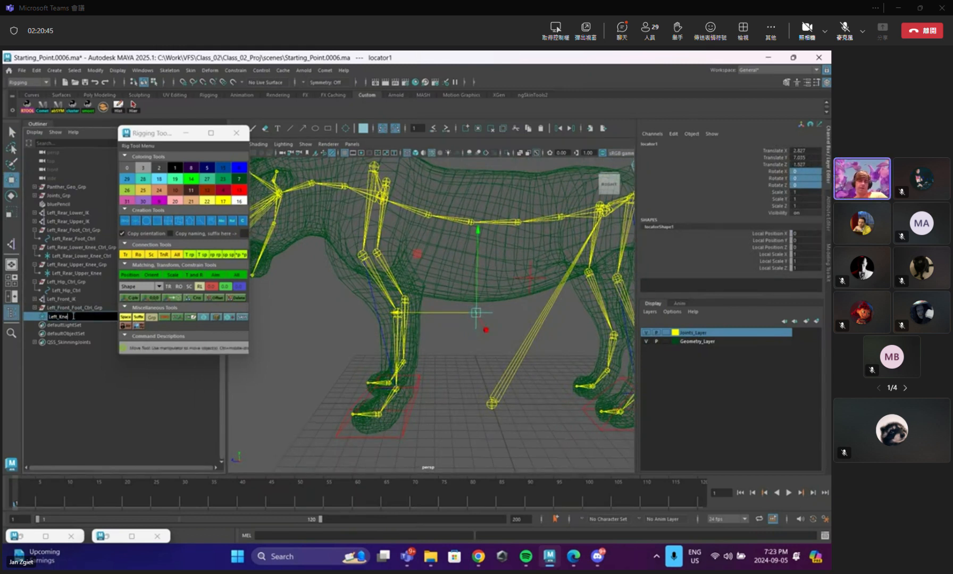
pyautogui.write('_Front_Knee_C')
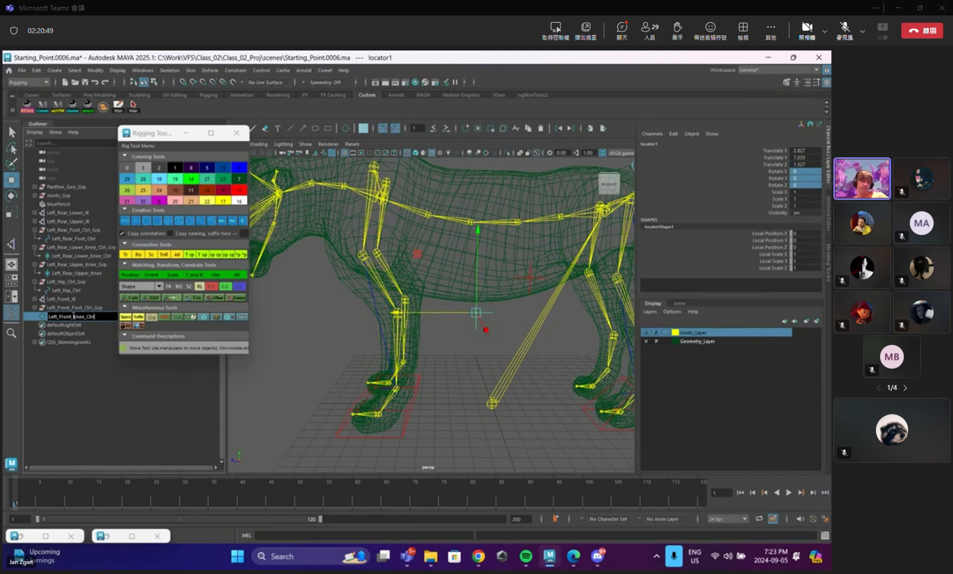
pyautogui.write('trl')
pyautogui.press('Return')
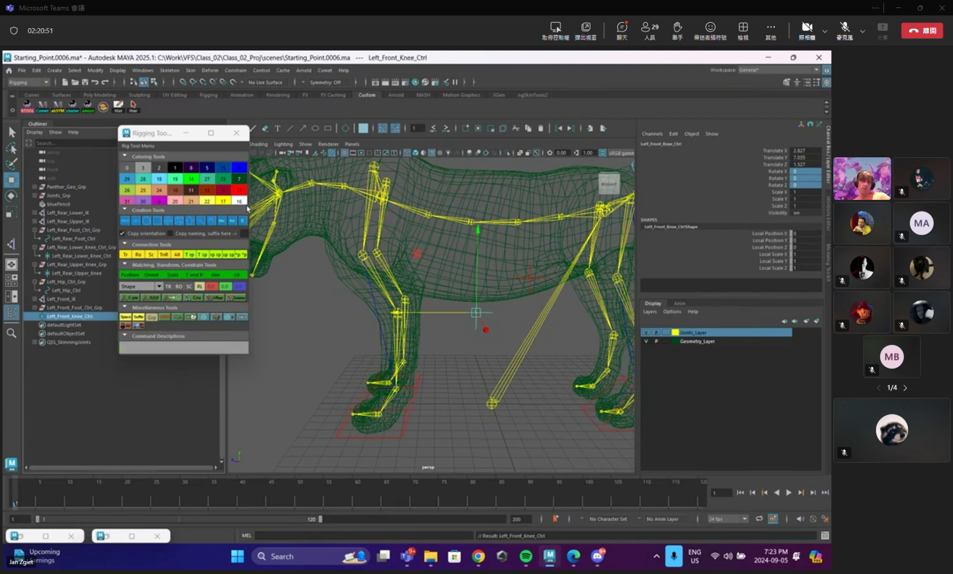
pyautogui.click(126, 318)
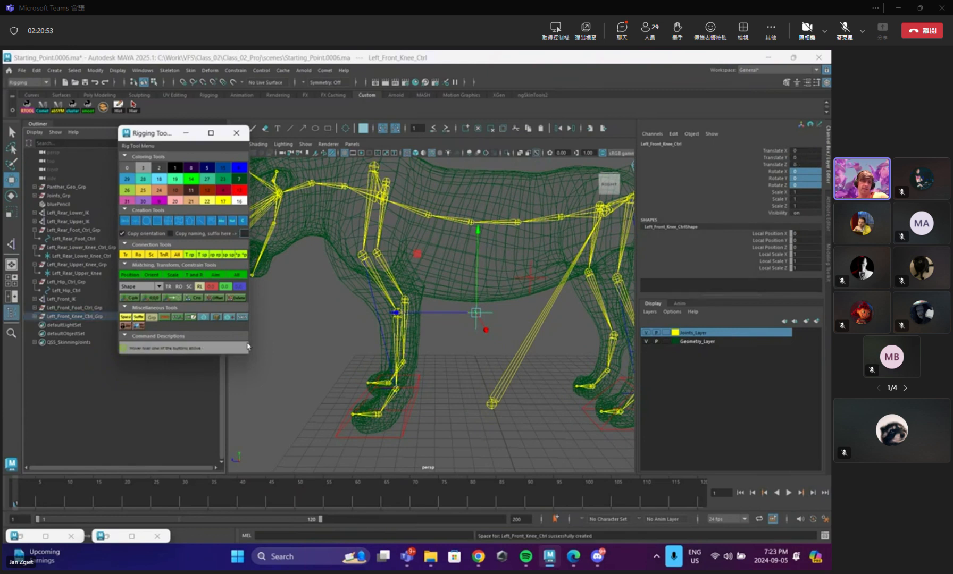
# Constrain Left_Front_IK to Left_Front_Knee_Ctrl with a pole vector constraint.
pyautogui.click(413, 372)
pyautogui.press('q')
pyautogui.click(482, 320)
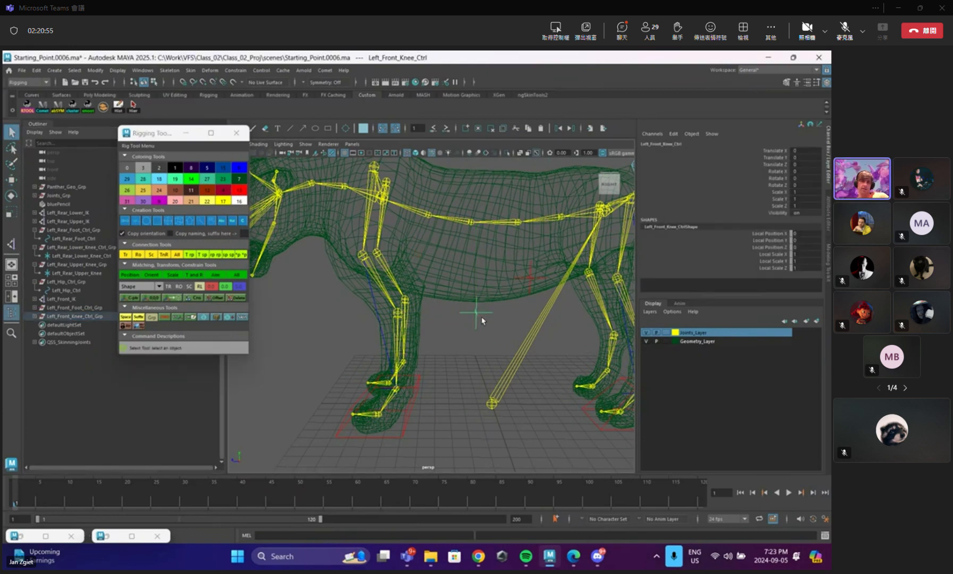
pyautogui.press('f')
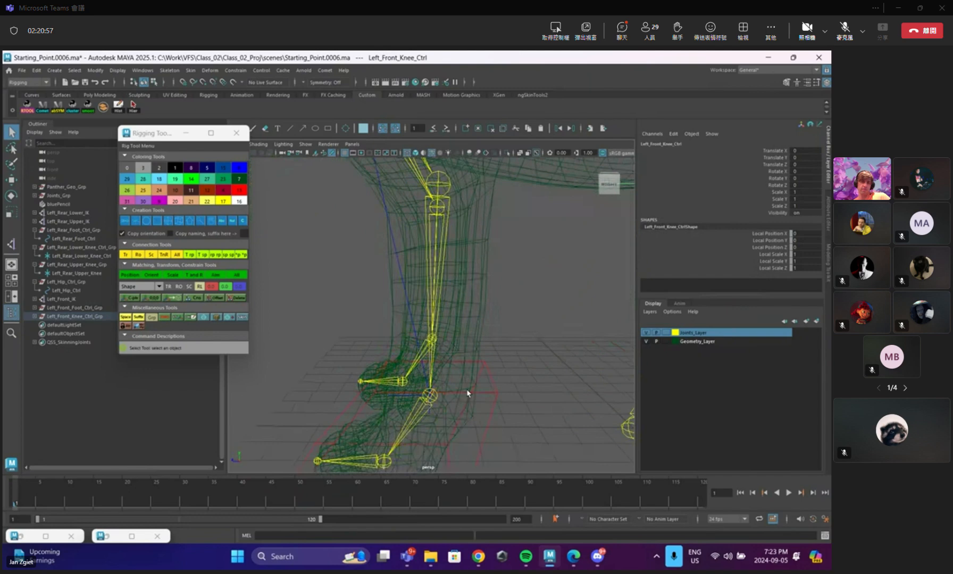
pyautogui.keyDown('shift'); pyautogui.click(447, 381); pyautogui.keyUp('shift')
pyautogui.keyDown('alt'); pyautogui.moveTo(446, 382); pyautogui.dragTo(400, 323, button='right'); pyautogui.keyUp('alt')
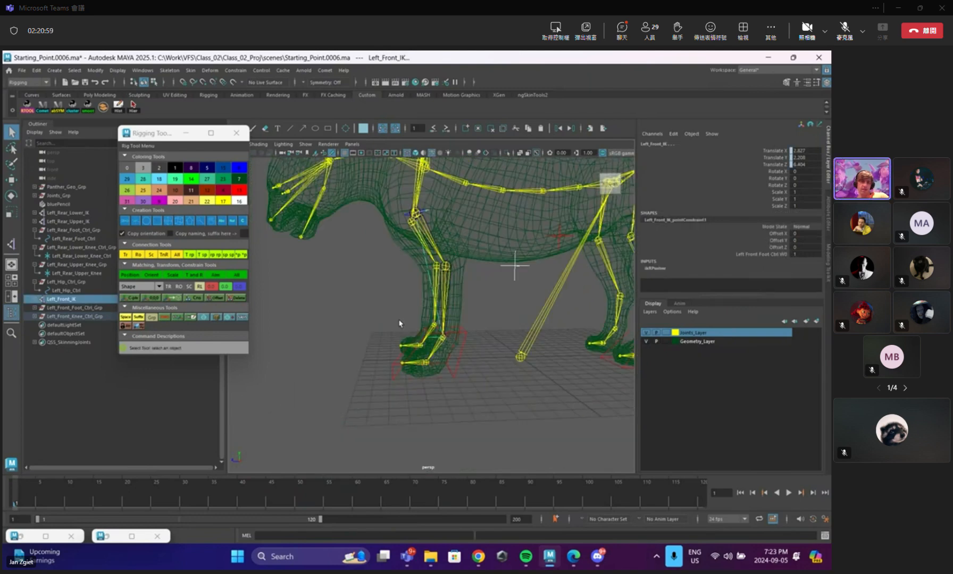
pyautogui.keyDown('alt'); pyautogui.moveTo(400, 323); pyautogui.dragTo(398, 366, button='middle'); pyautogui.keyUp('alt')
pyautogui.click(235, 70)
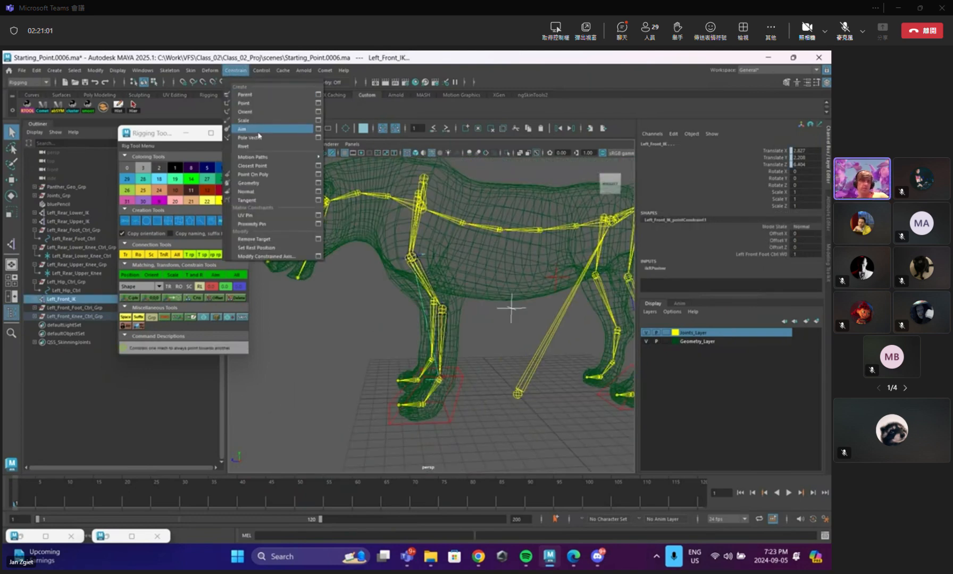
pyautogui.click(249, 137)
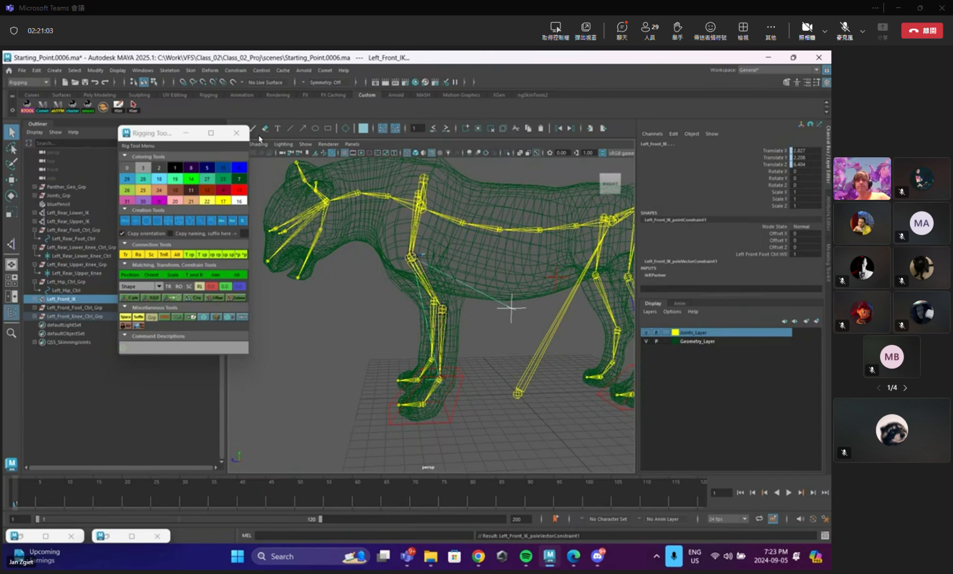
# Test the pole vector by moving Left_Front_Knee_Ctrl, and undo the move.
pyautogui.click(511, 345)
pyautogui.moveTo(502, 320); pyautogui.dragTo(515, 315)
pyautogui.keyDown('alt'); pyautogui.moveTo(505, 319); pyautogui.dragTo(481, 324); pyautogui.keyUp('alt')
pyautogui.press('w')
pyautogui.hotkey('ctrl', 'z')
pyautogui.press('q')
pyautogui.moveTo(480, 324)
pyautogui.keyDown('alt'); pyautogui.mouseDown(button='right')
pyautogui.moveTo(461, 330)
pyautogui.moveTo(489, 342)
pyautogui.mouseUp(button='right'); pyautogui.keyUp('alt')
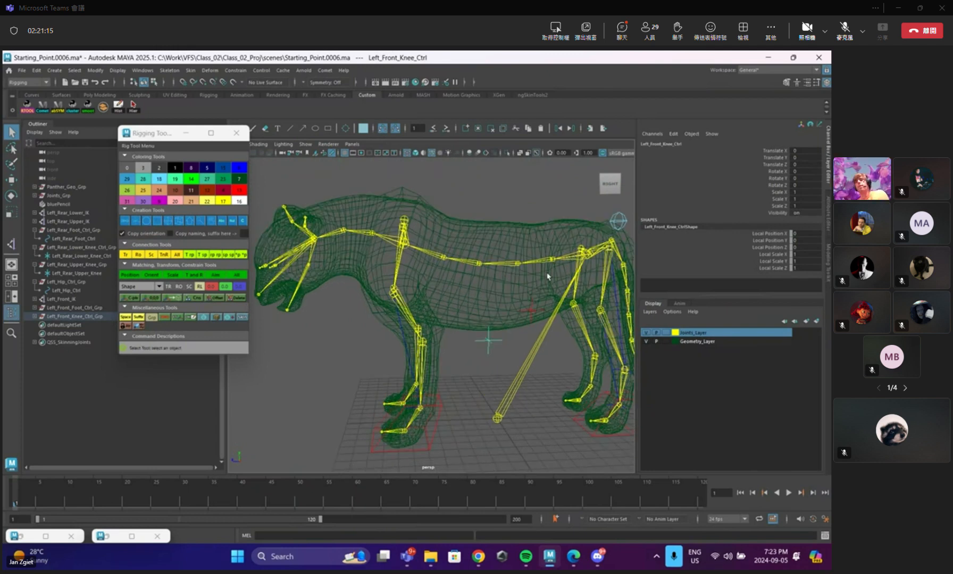
# Test the leg in shaded display by moving Left_Front_Foot_Ctrl forward and up, and undo the move.
pyautogui.click(431, 449)
pyautogui.press('5')
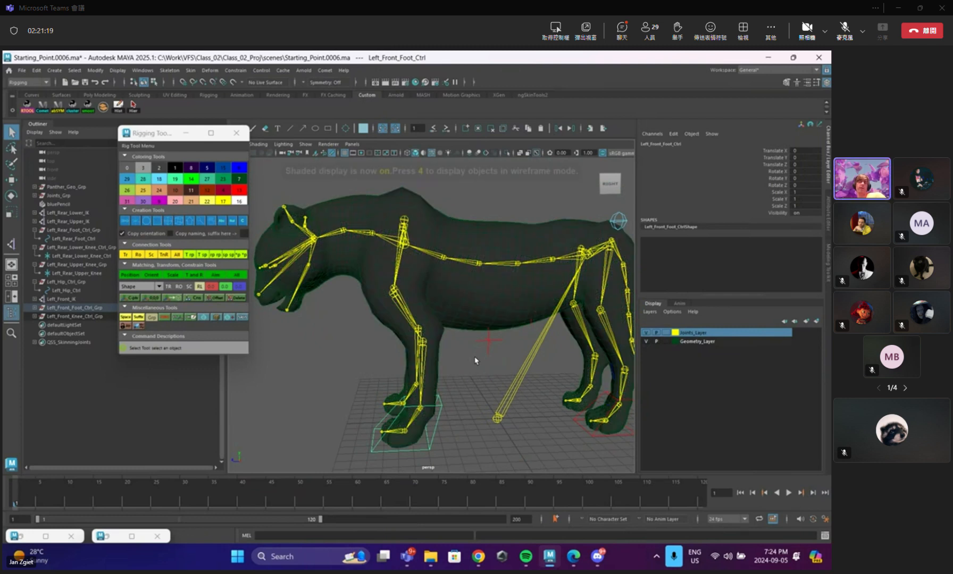
pyautogui.keyDown('alt'); pyautogui.moveTo(472, 356); pyautogui.dragTo(447, 328); pyautogui.keyUp('alt')
pyautogui.press('w')
pyautogui.moveTo(387, 384); pyautogui.dragTo(348, 352)
pyautogui.hotkey('ctrl', 'z')
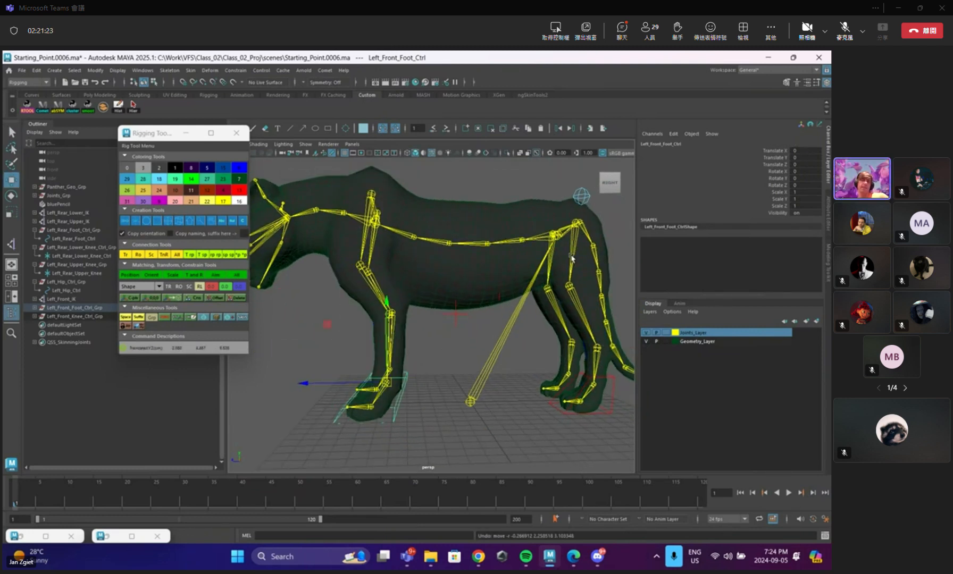
pyautogui.press('q')
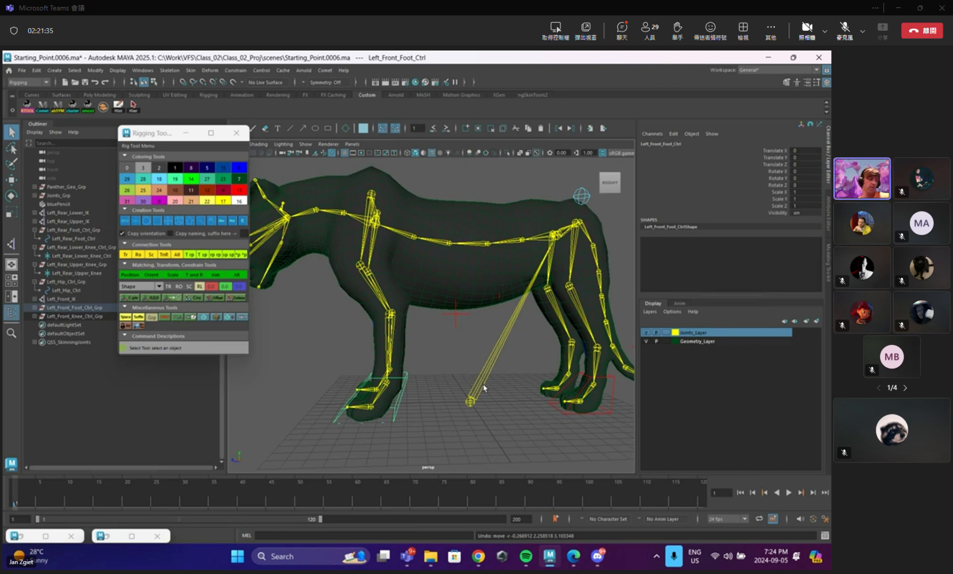
# Return the panther to wireframe display and save the scene incrementally as Starting_Point.0007.ma.
pyautogui.keyDown('alt'); pyautogui.moveTo(472, 305); pyautogui.dragTo(491, 332, button='middle'); pyautogui.keyUp('alt')
pyautogui.keyDown('alt'); pyautogui.moveTo(491, 332); pyautogui.dragTo(483, 307, button='right'); pyautogui.keyUp('alt')
pyautogui.press('4')
pyautogui.keyDown('alt'); pyautogui.moveTo(482, 306); pyautogui.dragTo(492, 308); pyautogui.keyUp('alt')
pyautogui.keyDown('alt'); pyautogui.moveTo(491, 309); pyautogui.dragTo(460, 299, button='right'); pyautogui.keyUp('alt')
pyautogui.keyDown('alt'); pyautogui.moveTo(489, 339); pyautogui.dragTo(461, 314, button='middle'); pyautogui.keyUp('alt')
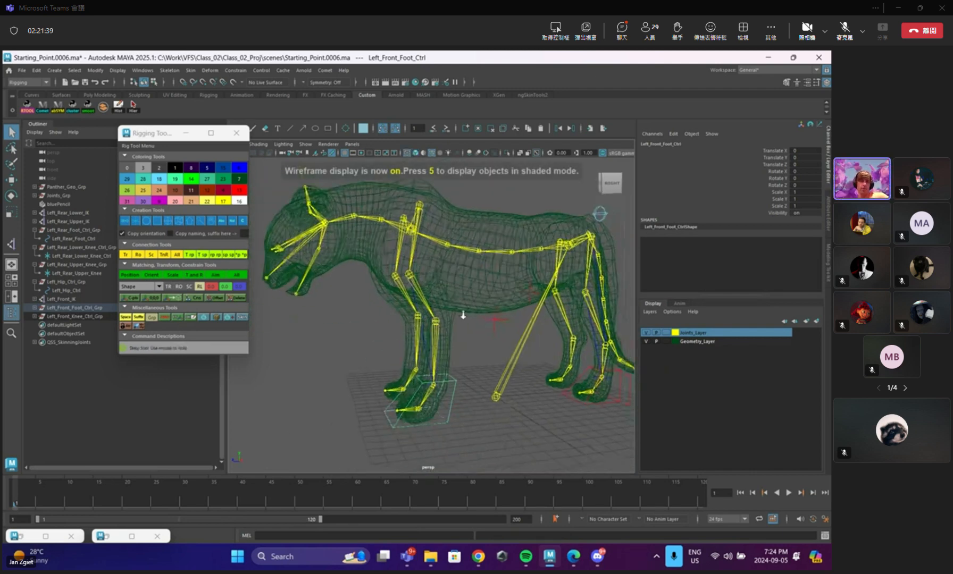
pyautogui.keyDown('alt'); pyautogui.moveTo(461, 315); pyautogui.dragTo(498, 329, button='right'); pyautogui.keyUp('alt')
pyautogui.keyDown('alt'); pyautogui.moveTo(497, 329); pyautogui.dragTo(497, 338); pyautogui.keyUp('alt')
pyautogui.keyDown('alt'); pyautogui.moveTo(498, 338); pyautogui.dragTo(489, 340, button='right'); pyautogui.keyUp('alt')
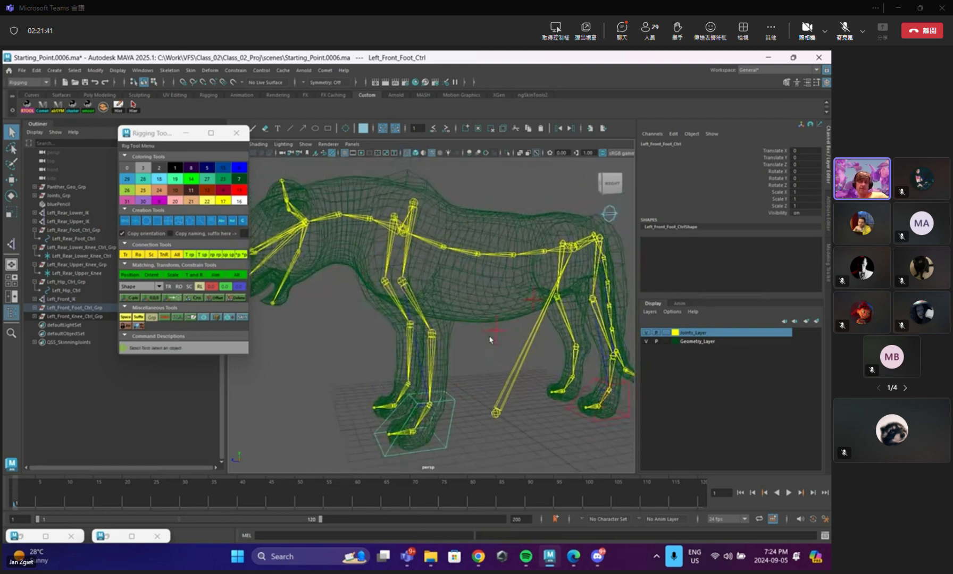
pyautogui.hotkey('ctrl', 'alt', 's')
# Set the IK Handle tool's current solver to Single-Chain Solver, with the view framed on the left shoulder joint.
pyautogui.click(395, 313)
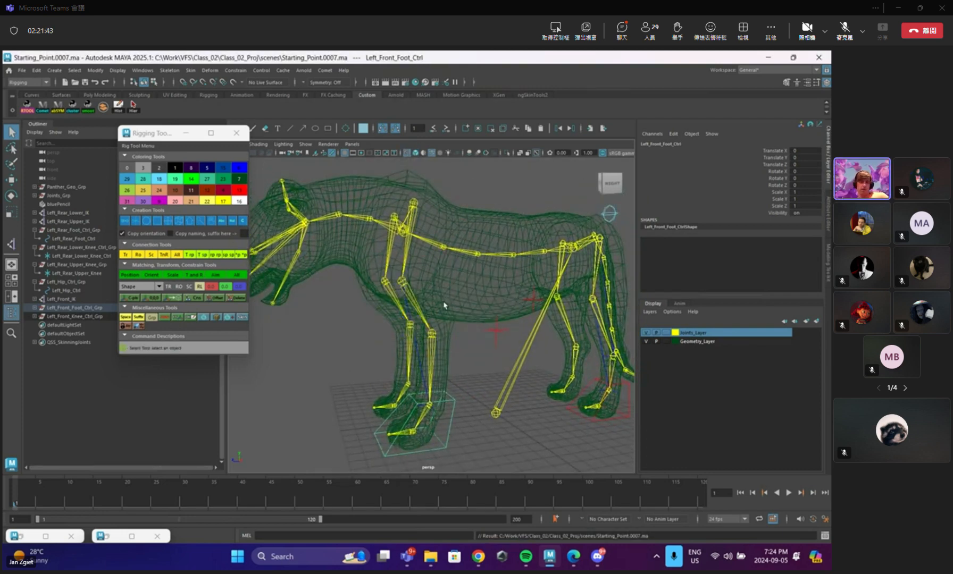
pyautogui.click(404, 282)
pyautogui.press('f')
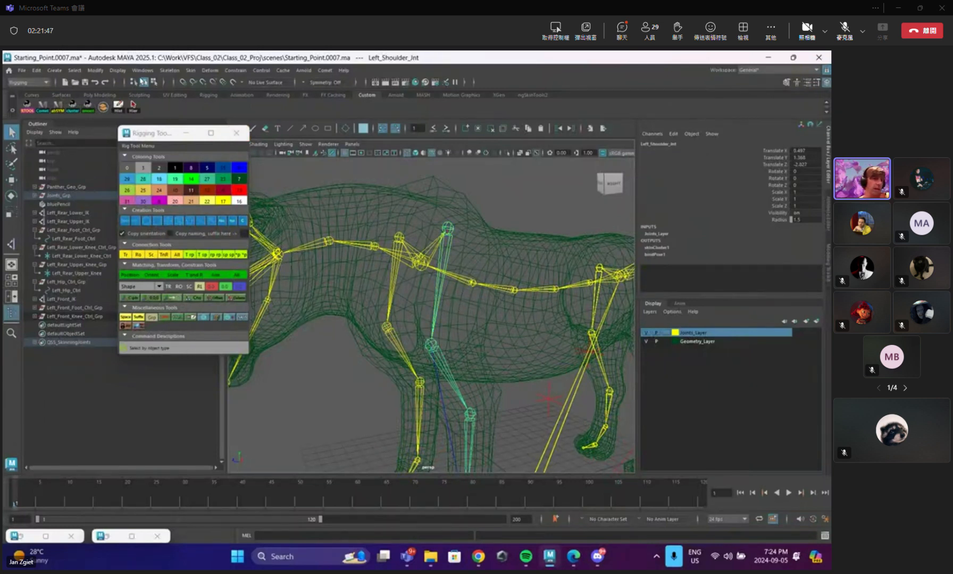
pyautogui.click(169, 71)
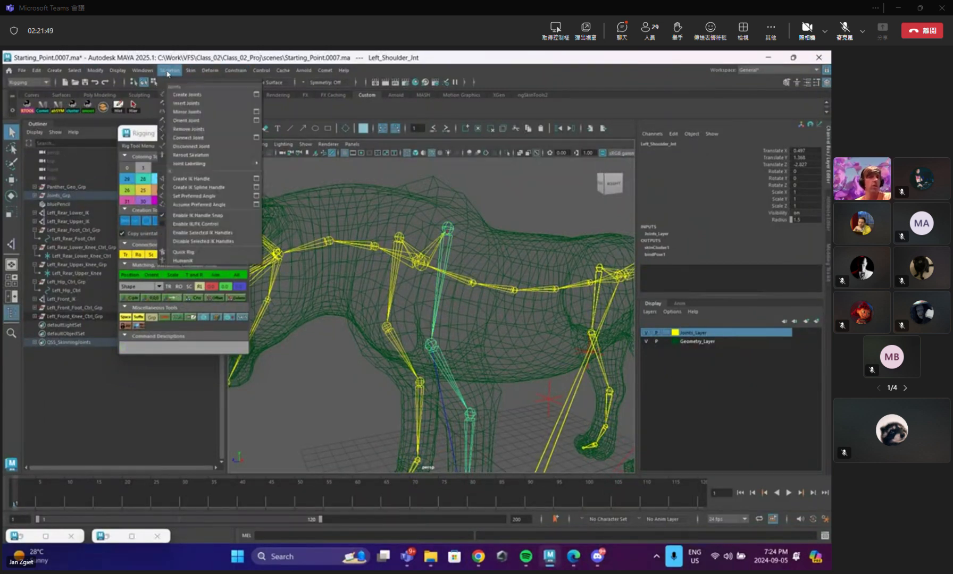
pyautogui.click(256, 180)
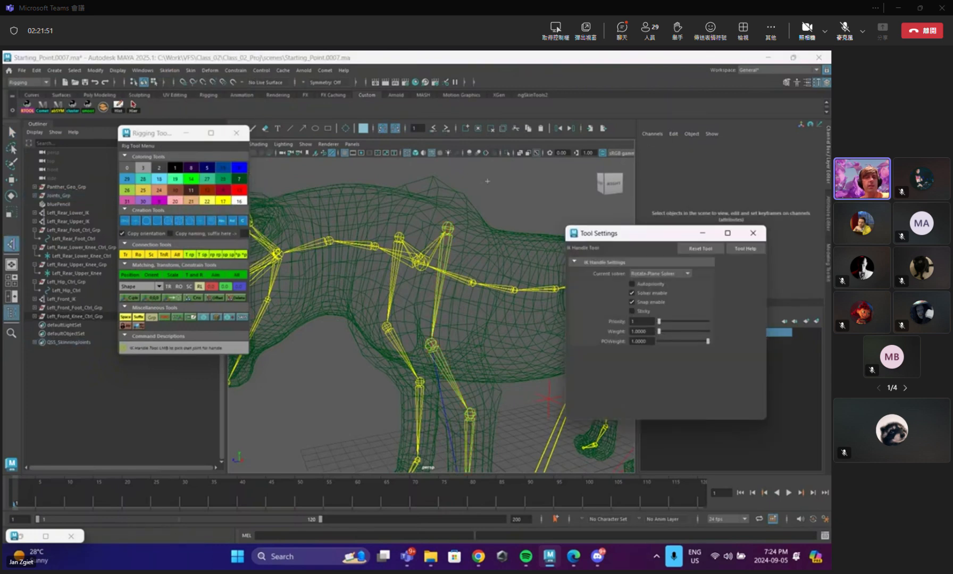
pyautogui.moveTo(582, 234); pyautogui.dragTo(174, 128)
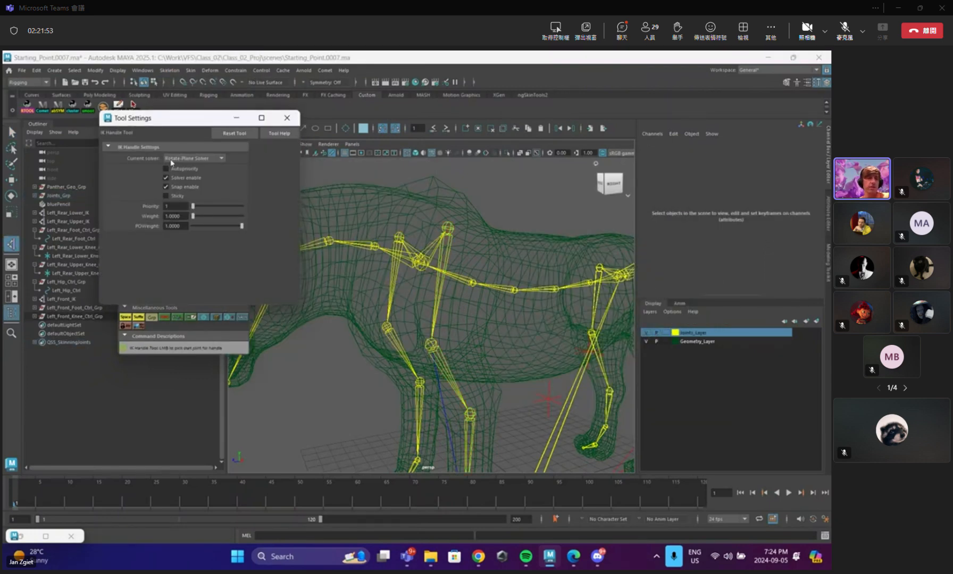
pyautogui.click(212, 159)
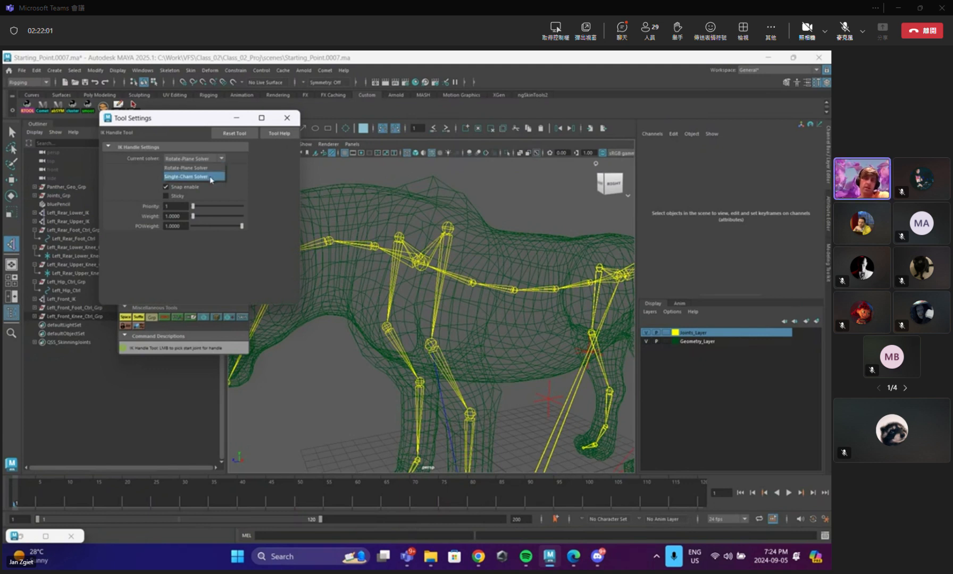
pyautogui.click(212, 177)
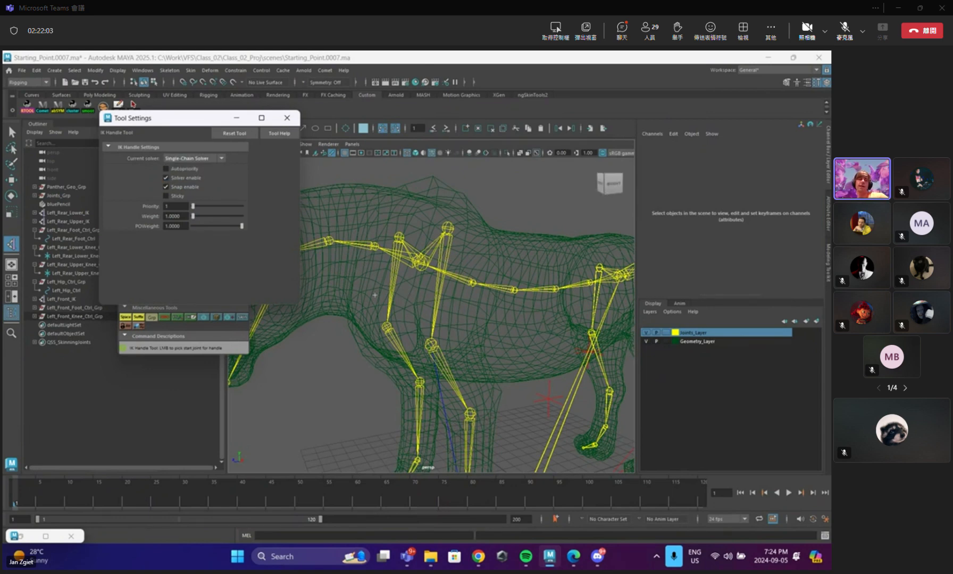
# Test the single-chain solver with a temporary IK handle on the left ear joints, and delete the handle.
pyautogui.keyDown('alt'); pyautogui.moveTo(351, 298); pyautogui.dragTo(484, 328, button='middle'); pyautogui.keyUp('alt')
pyautogui.scroll(2, 483, 306)
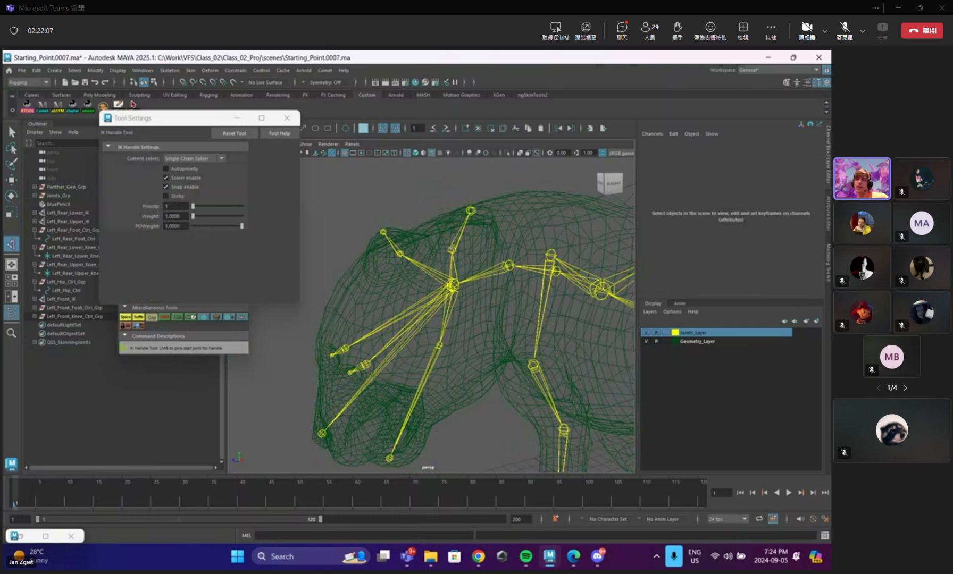
pyautogui.click(470, 210)
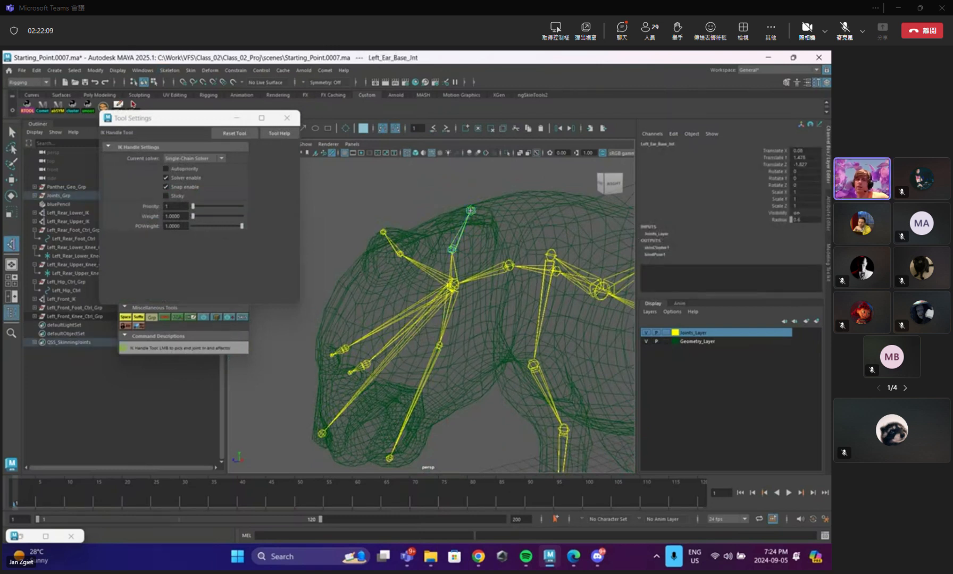
pyautogui.click(470, 211)
pyautogui.press('w')
pyautogui.moveTo(470, 211); pyautogui.dragTo(497, 235)
pyautogui.hotkey('ctrl', 'z')
pyautogui.keyDown('alt'); pyautogui.moveTo(530, 271); pyautogui.dragTo(464, 269); pyautogui.keyUp('alt')
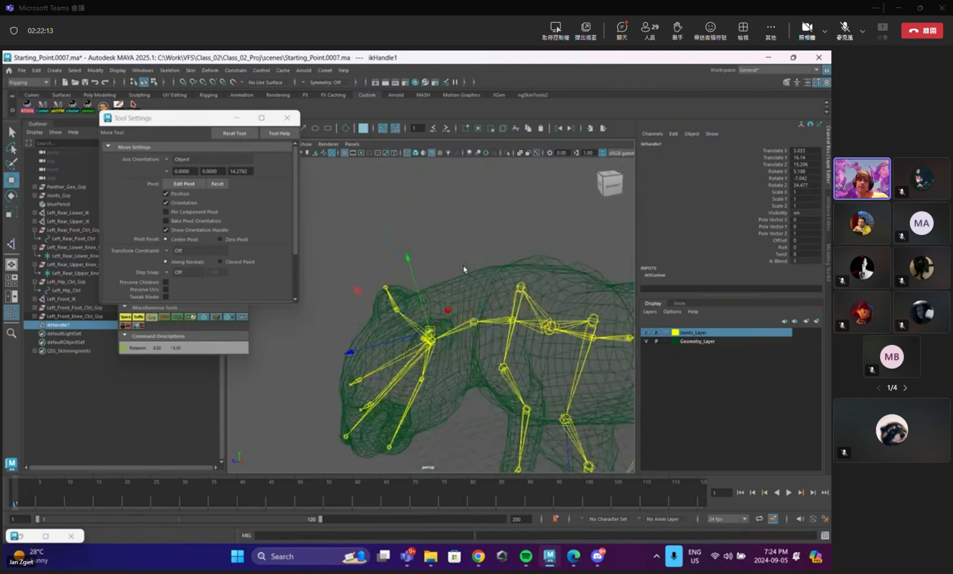
pyautogui.moveTo(428, 332)
pyautogui.mouseDown()
pyautogui.moveTo(404, 298)
pyautogui.moveTo(407, 335)
pyautogui.moveTo(385, 328)
pyautogui.moveTo(353, 364)
pyautogui.moveTo(456, 313)
pyautogui.moveTo(415, 332)
pyautogui.moveTo(425, 339)
pyautogui.mouseUp()
pyautogui.press('Delete')
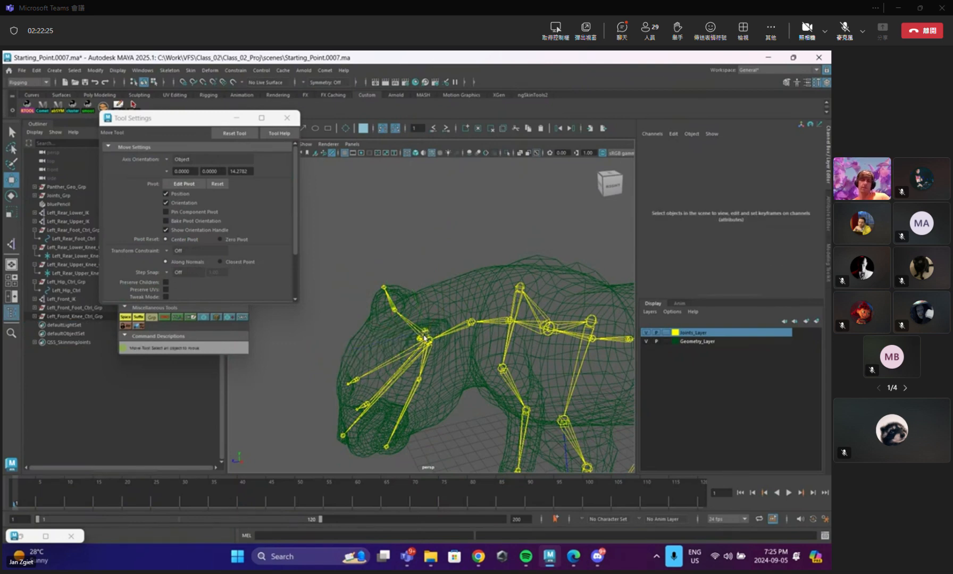
# Create a single-chain IK handle from the left shoulder joint to the joint directly below it, and close the tool settings.
pyautogui.keyDown('alt'); pyautogui.moveTo(510, 344); pyautogui.dragTo(406, 278, button='middle'); pyautogui.keyUp('alt')
pyautogui.keyDown('alt'); pyautogui.moveTo(406, 278); pyautogui.dragTo(409, 287); pyautogui.keyUp('alt')
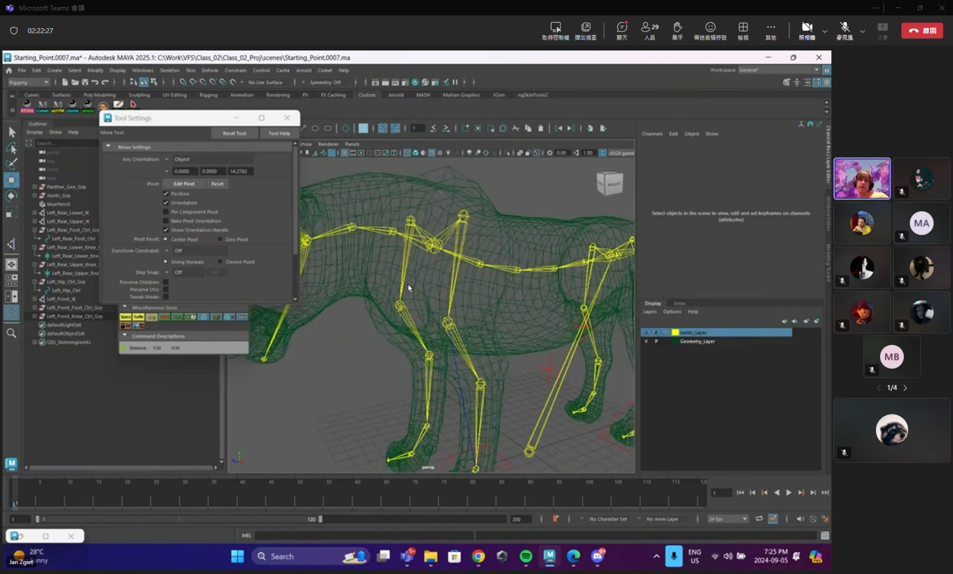
pyautogui.keyDown('alt'); pyautogui.moveTo(408, 287); pyautogui.dragTo(466, 299, button='right'); pyautogui.keyUp('alt')
pyautogui.click(281, 121)
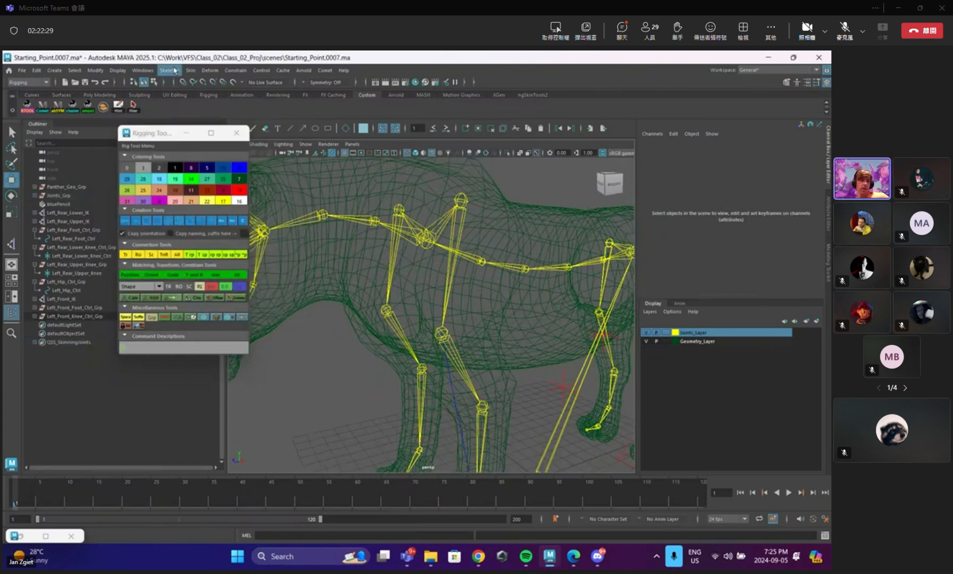
pyautogui.click(170, 70)
pyautogui.click(253, 180)
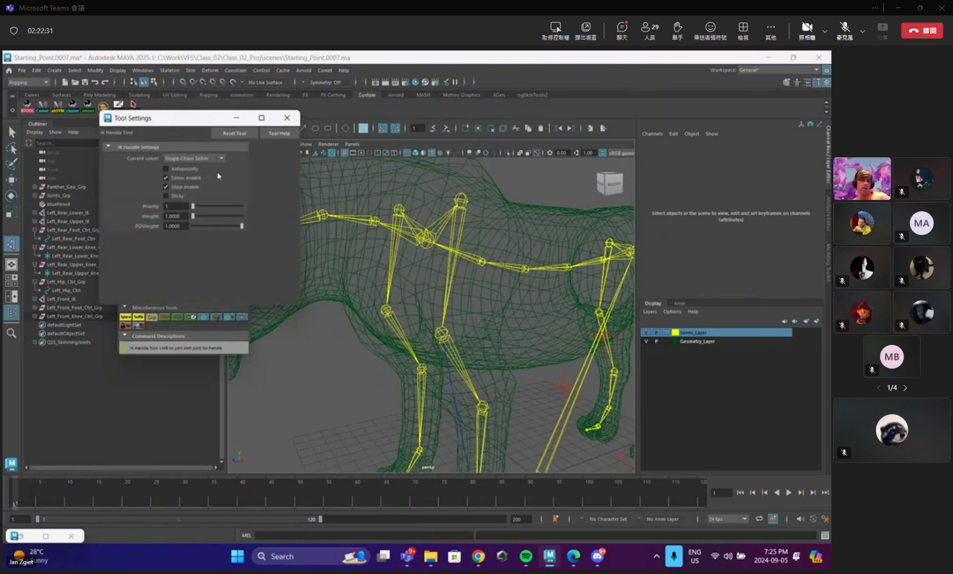
pyautogui.click(461, 201)
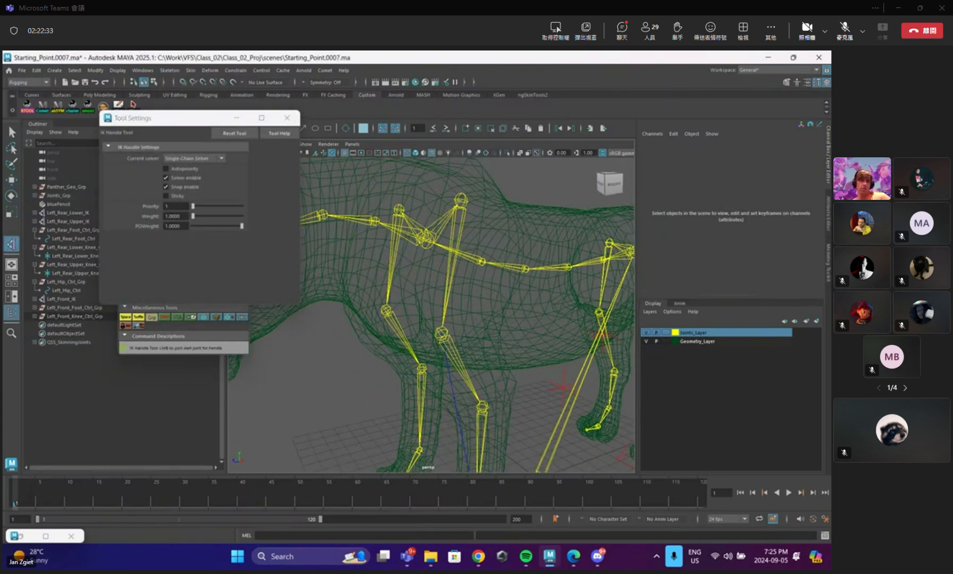
pyautogui.click(442, 333)
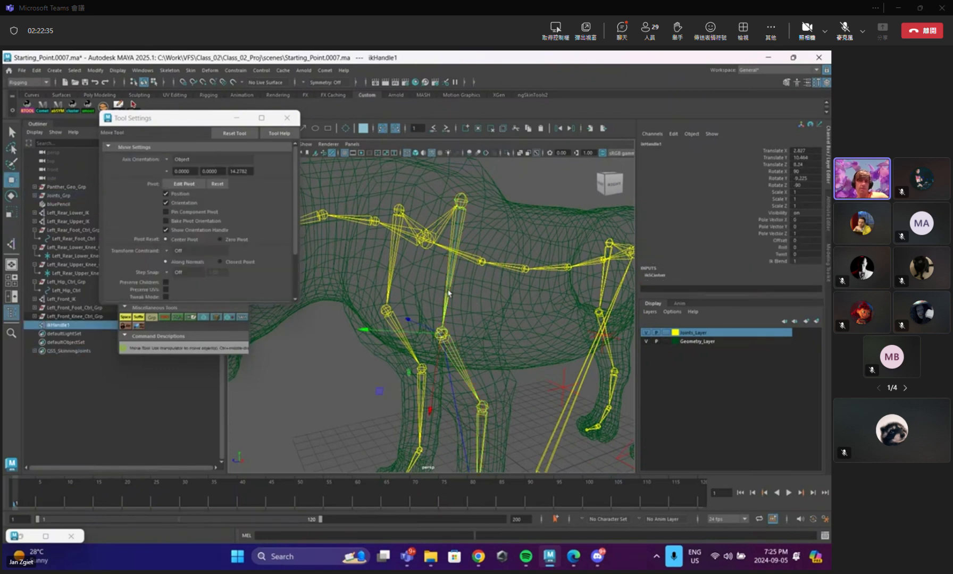
pyautogui.keyDown('alt'); pyautogui.moveTo(473, 307); pyautogui.dragTo(457, 300); pyautogui.keyUp('alt')
pyautogui.press('4')
pyautogui.keyDown('alt'); pyautogui.moveTo(474, 287); pyautogui.dragTo(462, 289, button='right'); pyautogui.keyUp('alt')
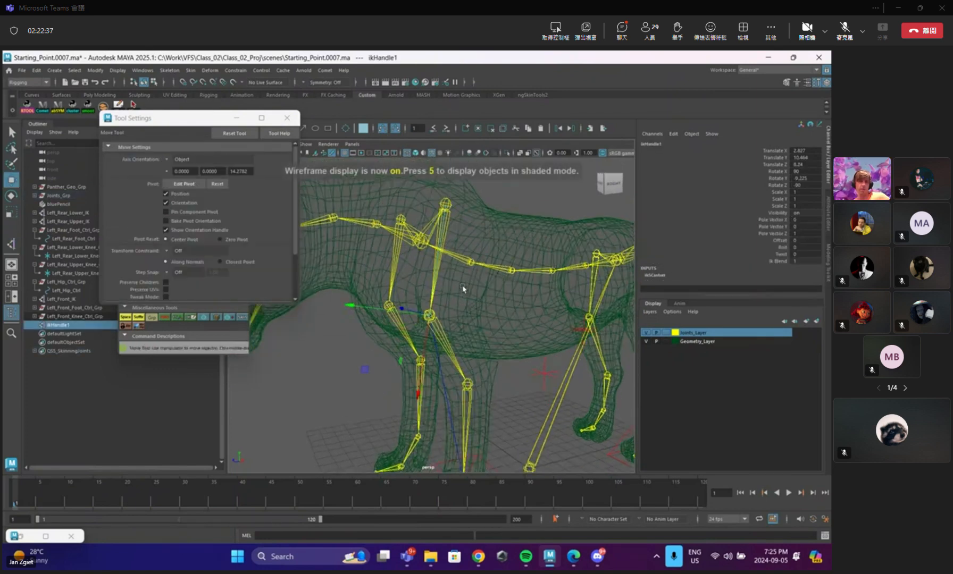
pyautogui.click(287, 117)
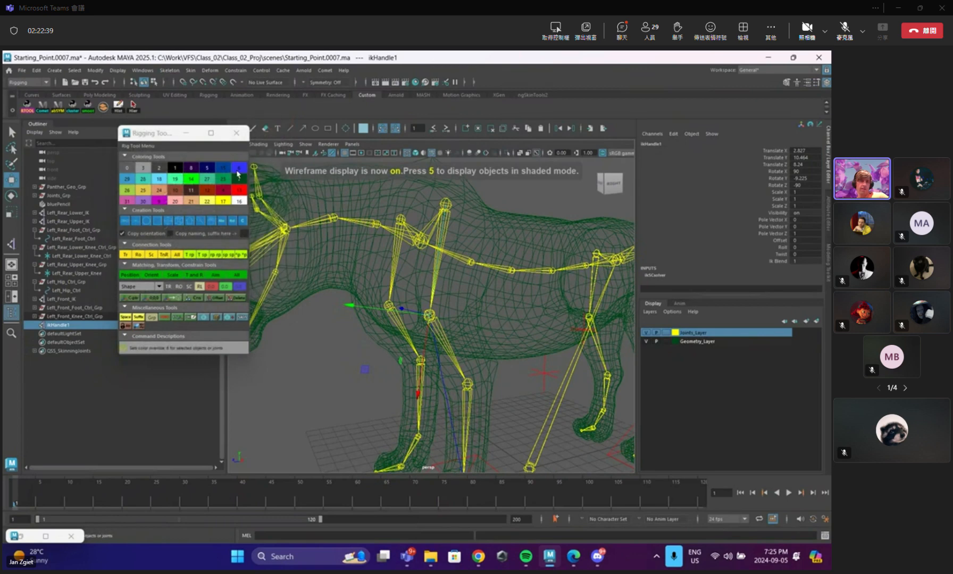
# Hide Geometry_Layer so only the skeleton and rig are displayed around the front legs.
pyautogui.click(319, 295)
pyautogui.click(420, 316)
pyautogui.keyDown('alt'); pyautogui.moveTo(419, 316); pyautogui.dragTo(457, 288); pyautogui.keyUp('alt')
pyautogui.press('4')
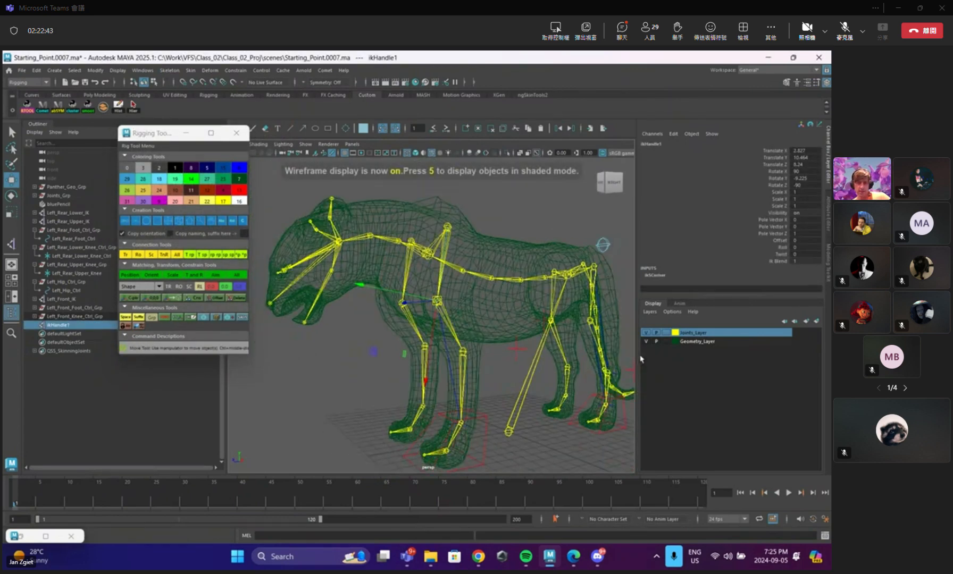
pyautogui.click(647, 343)
pyautogui.press('q')
pyautogui.click(504, 322)
pyautogui.keyDown('alt'); pyautogui.moveTo(473, 321); pyautogui.dragTo(497, 323, button='right'); pyautogui.keyUp('alt')
pyautogui.keyDown('alt'); pyautogui.moveTo(444, 315); pyautogui.dragTo(446, 318); pyautogui.keyUp('alt')
pyautogui.keyDown('alt'); pyautogui.moveTo(446, 317); pyautogui.dragTo(445, 337, button='middle'); pyautogui.keyUp('alt')
pyautogui.press('w')
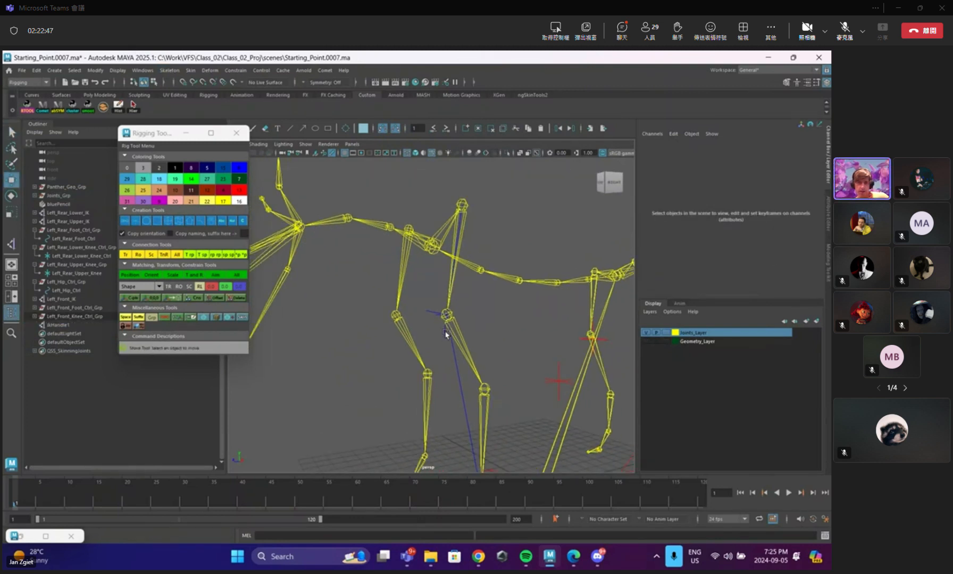
# Test the left shoulder's IK handle by moving it slightly, and undo the move.
pyautogui.click(444, 332)
pyautogui.moveTo(453, 318)
pyautogui.mouseDown()
pyautogui.moveTo(488, 340)
pyautogui.moveTo(422, 333)
pyautogui.moveTo(467, 322)
pyautogui.mouseUp()
pyautogui.hotkey('ctrl', 'z')
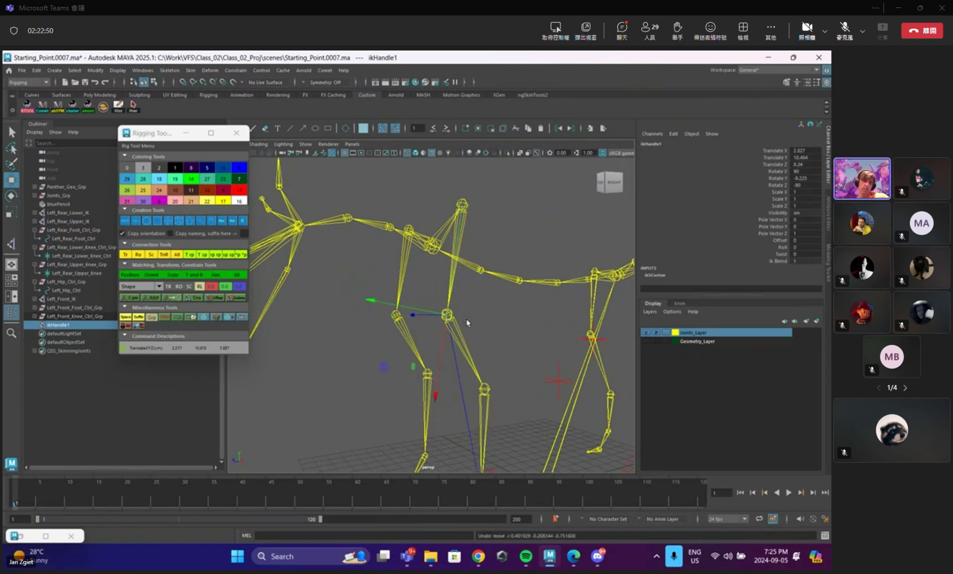
# Rename the left shoulder's IK handle as Left_Front_Upper_IK.
pyautogui.doubleClick(59, 325)
pyautogui.write('Lef')
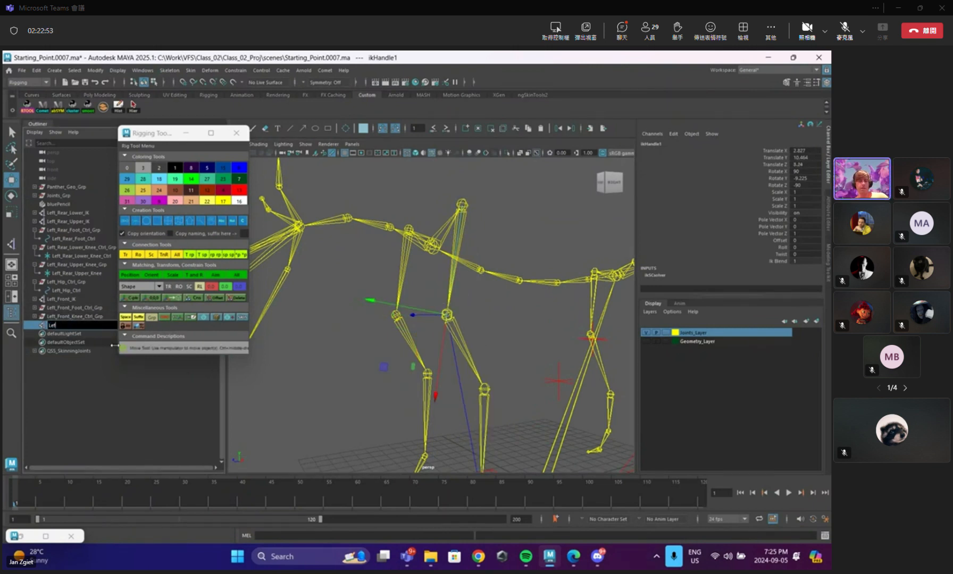
pyautogui.write('t_Front_Upper_IK')
pyautogui.press('Return')
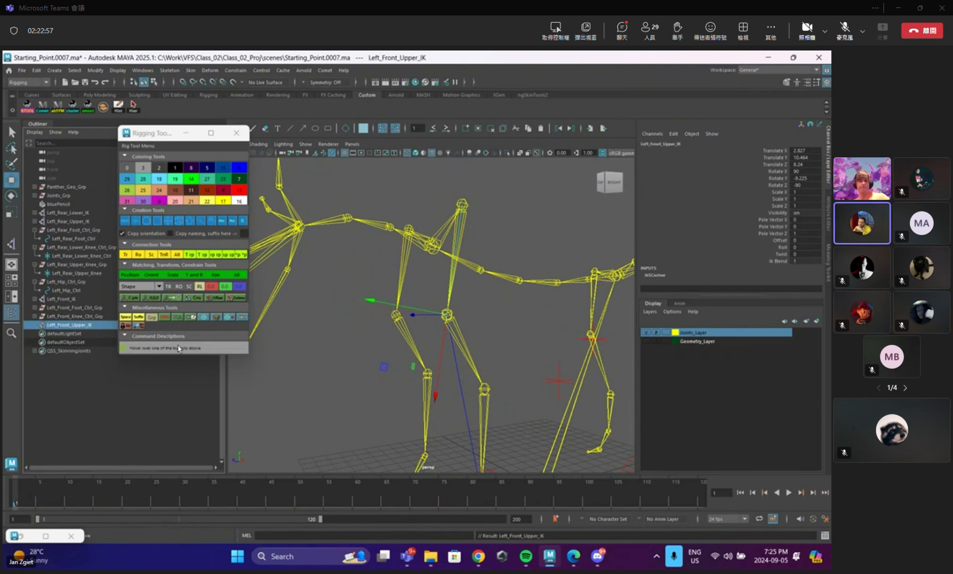
# Close the rigging tools window and delete the Left_Front_Upper_IK handle.
pyautogui.click(514, 311)
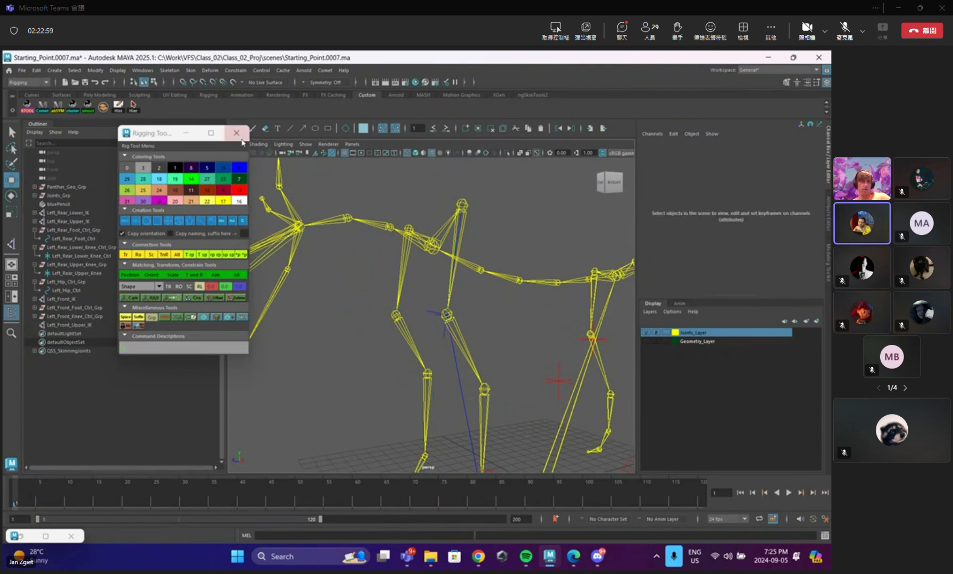
pyautogui.keyDown('alt'); pyautogui.moveTo(434, 236); pyautogui.dragTo(447, 261); pyautogui.keyUp('alt')
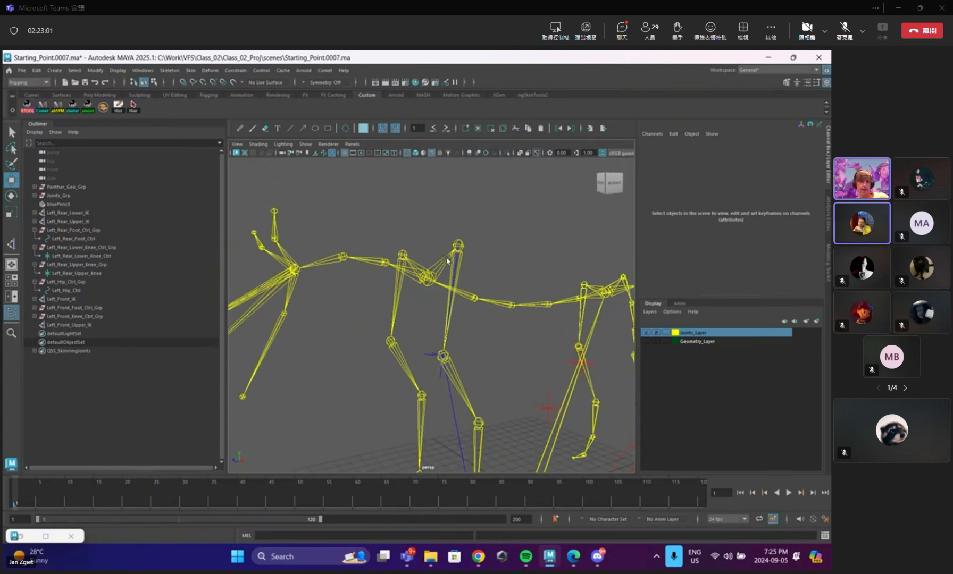
pyautogui.click(427, 359)
pyautogui.press('Delete')
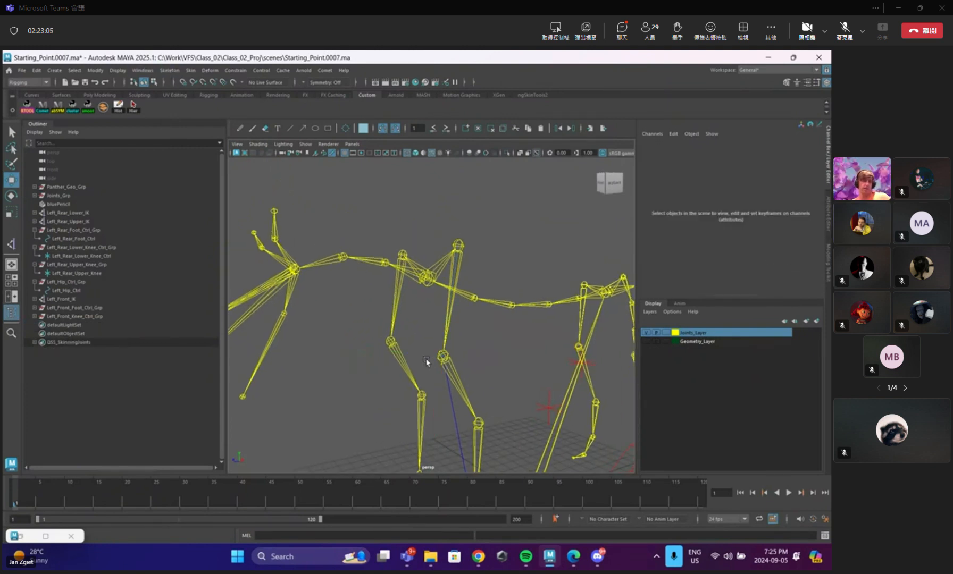
# Create a single-chain IK handle from the left shoulder joint to the joint directly below, and name it Left_Front_Upper_IK.
pyautogui.click(169, 70)
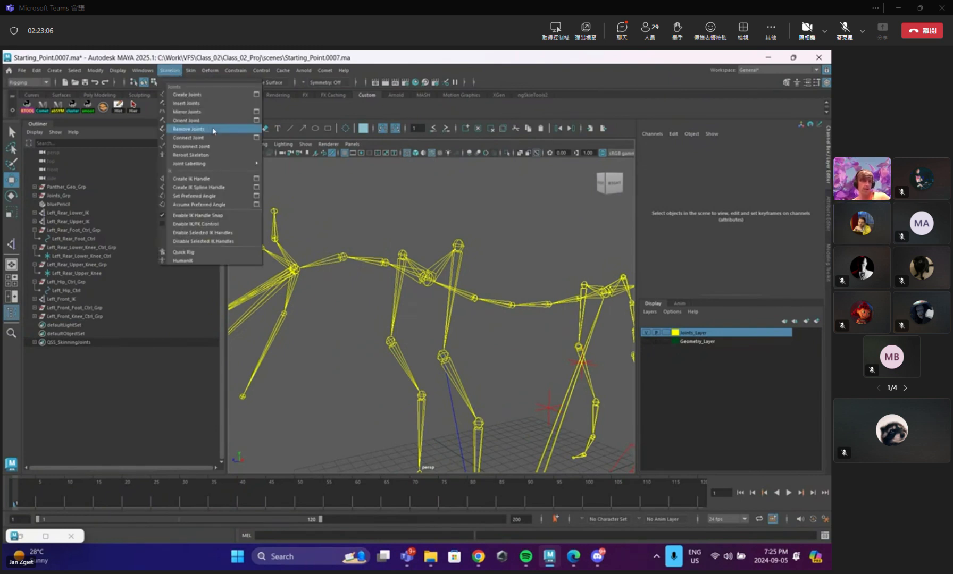
pyautogui.click(256, 179)
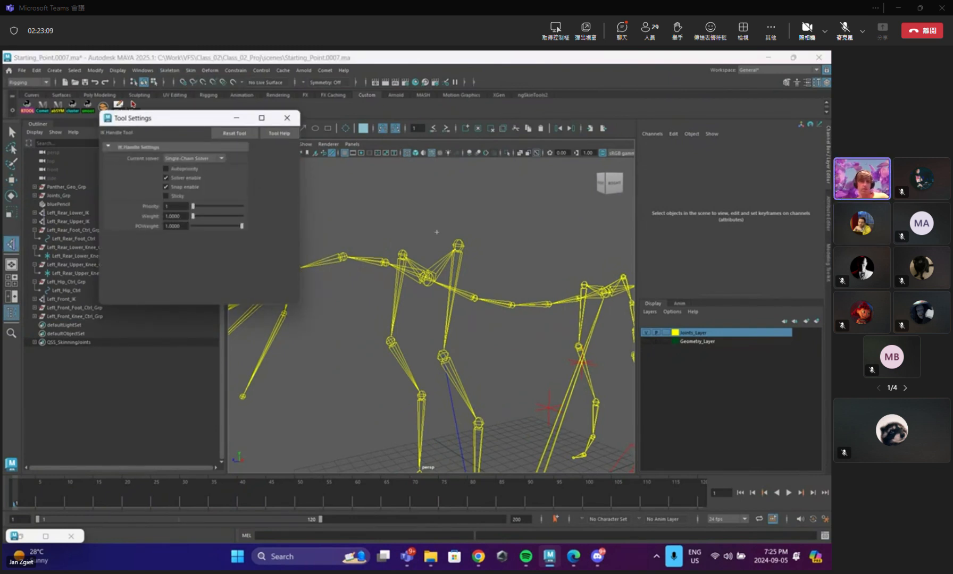
pyautogui.click(443, 373)
pyautogui.click(442, 355)
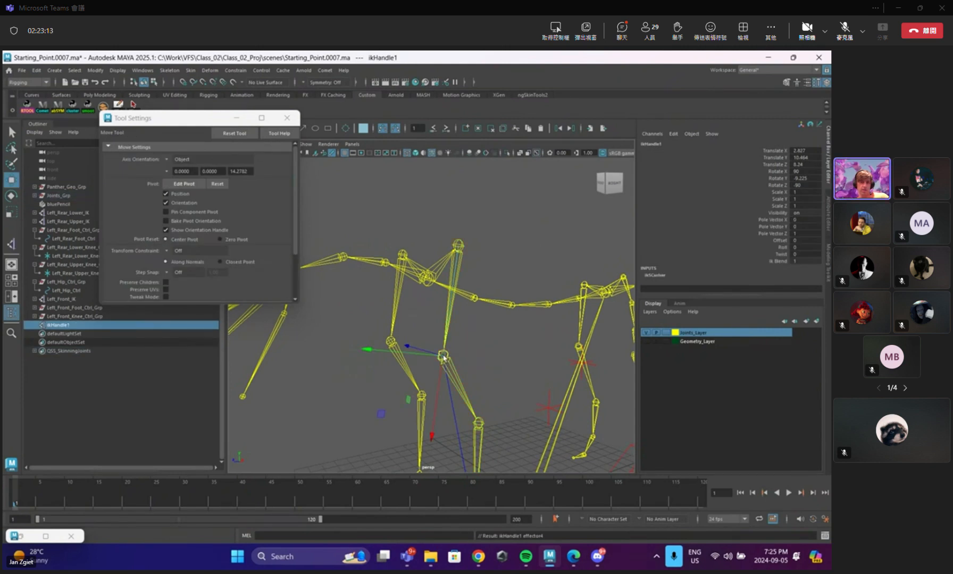
pyautogui.doubleClick(64, 325)
pyautogui.write('Left_Front_Upper')
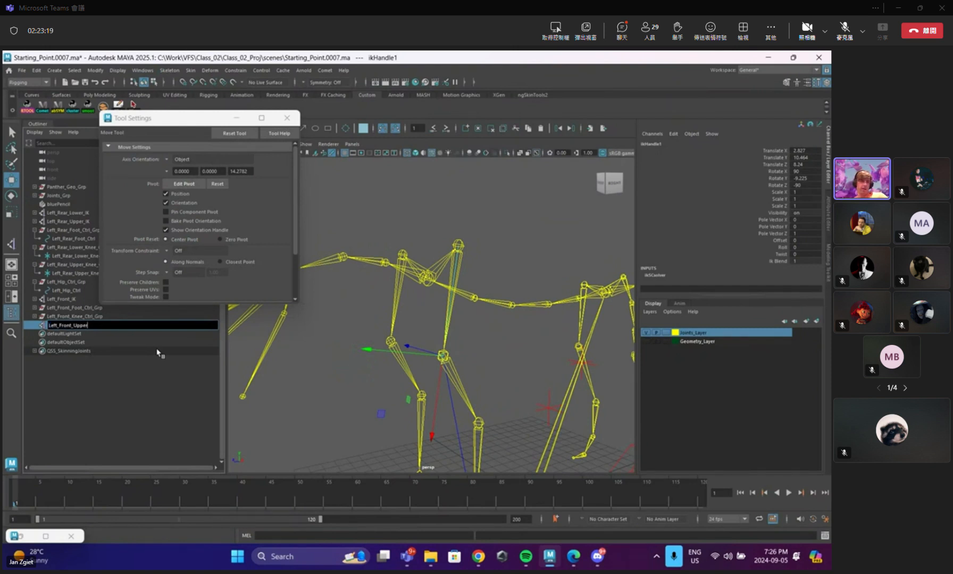
pyautogui.write('_IK')
pyautogui.press('Return')
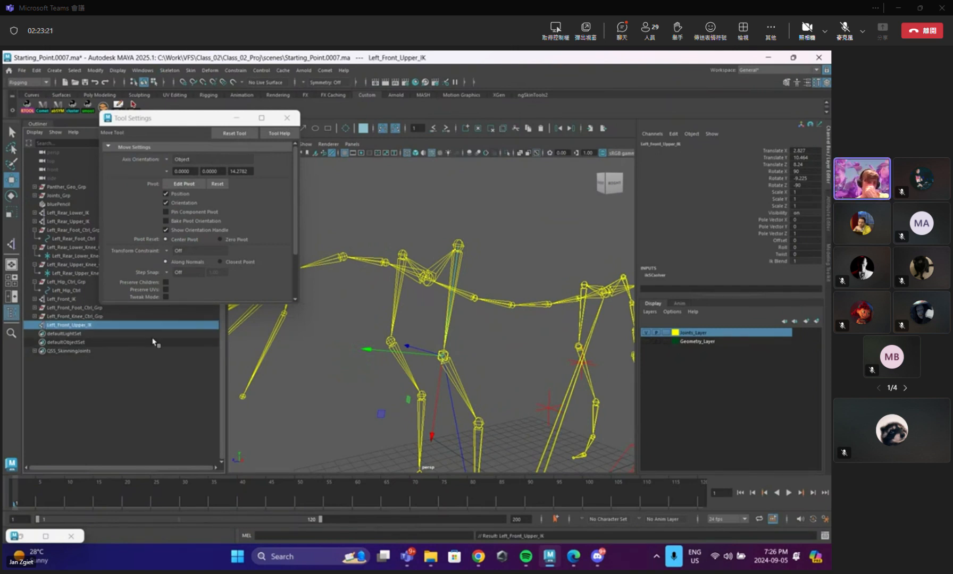
# Rename the Left_Front_IK handle as Left_Front_Lower_IK.
pyautogui.doubleClick(63, 300)
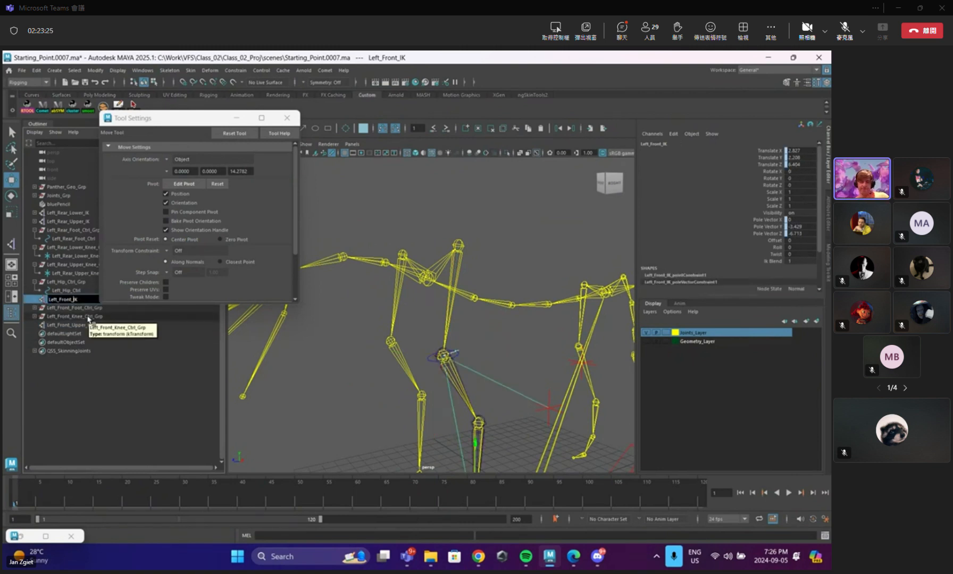
pyautogui.press('Return')
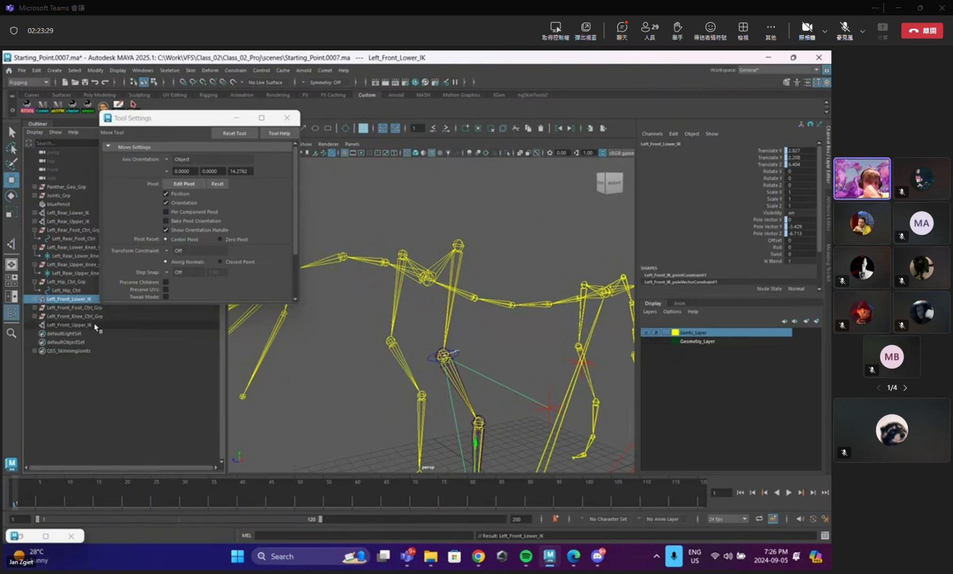
# Select the Left_Front_Upper_IK handle, close the Move tool settings and open the rigging tools window.
pyautogui.click(455, 361)
pyautogui.click(287, 117)
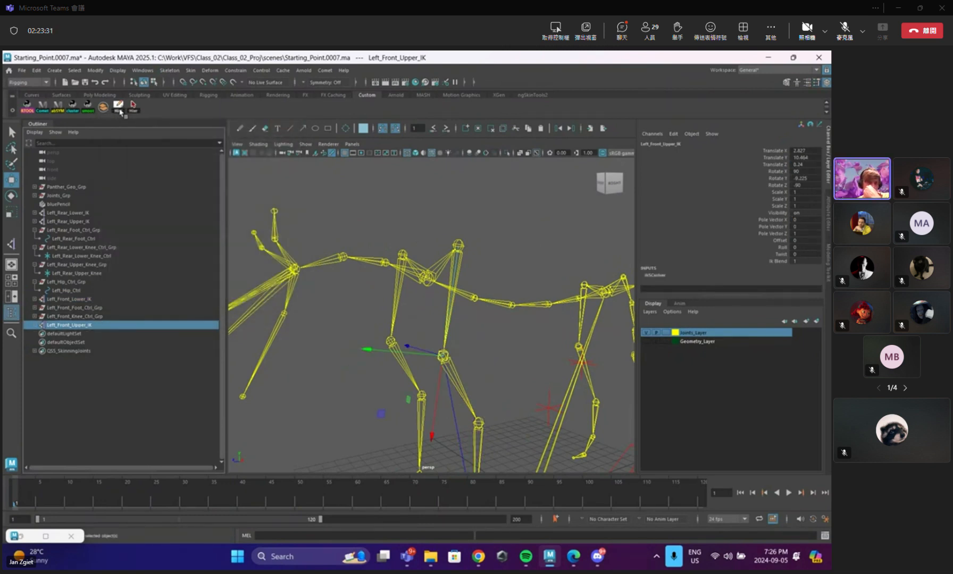
pyautogui.click(27, 105)
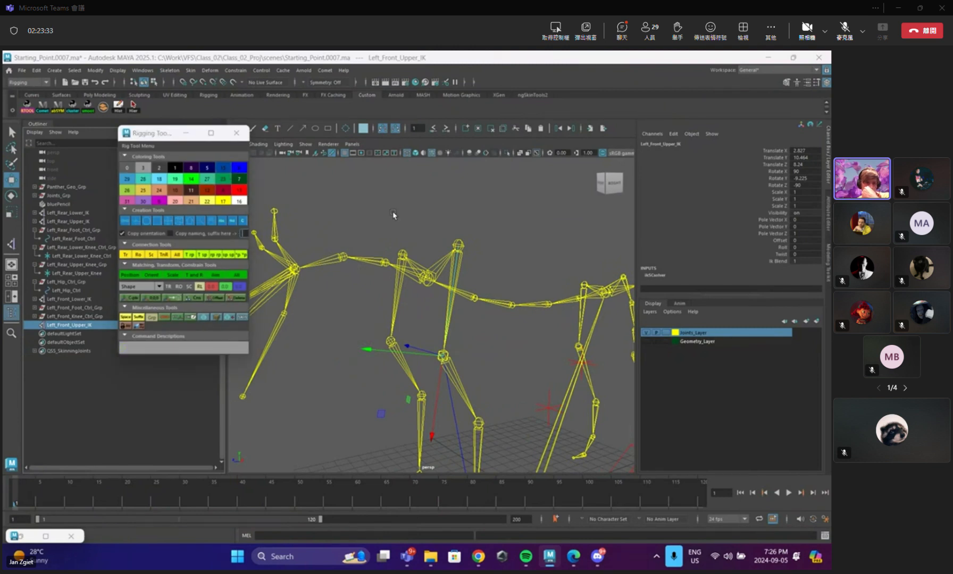
# Cycle the viewport background colour through its presets back to the dark grey one.
pyautogui.click(425, 250)
pyautogui.click(428, 351)
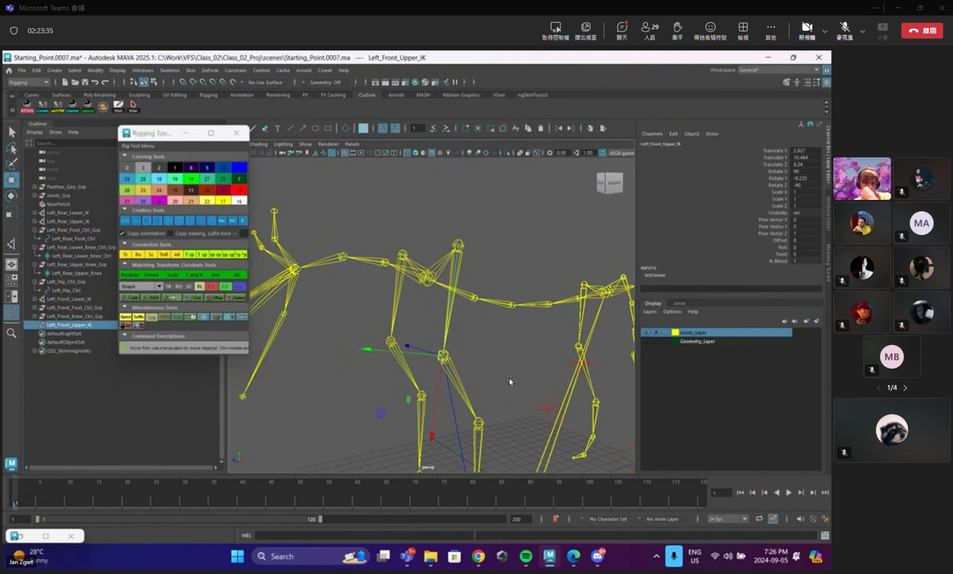
pyautogui.hotkey('alt', 'b')
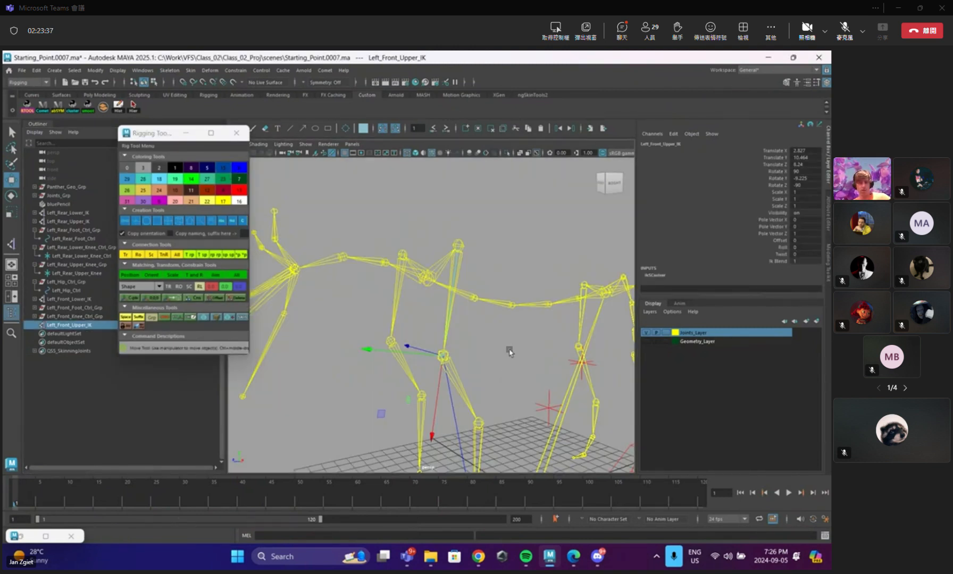
pyautogui.click(516, 323)
pyautogui.hotkey('alt', 'b')
pyautogui.hotkey('alt', 'b')
pyautogui.hotkey('alt', 'b')
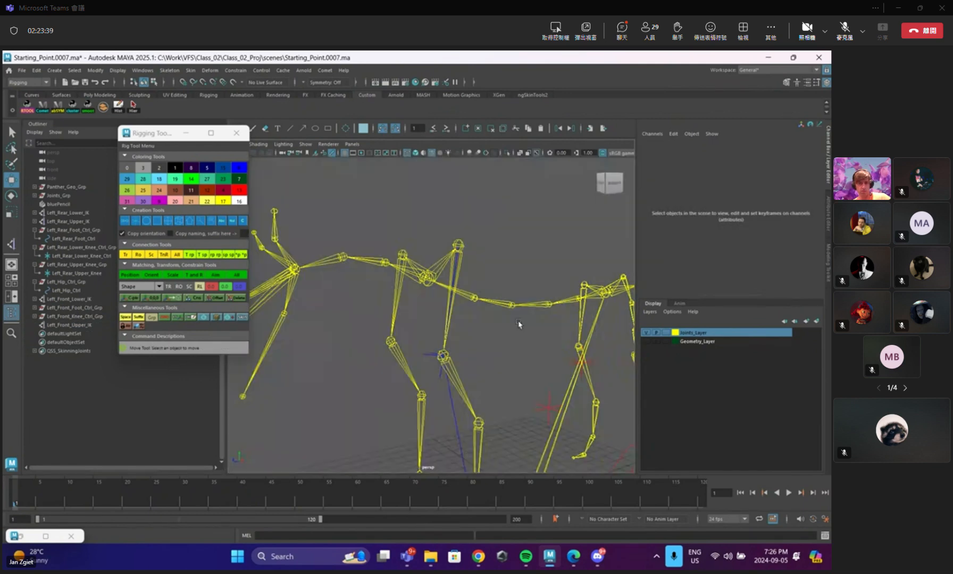
# Test the shoulder by moving the Left_Front_Upper_IK handle slightly, and undo the move.
pyautogui.keyDown('alt'); pyautogui.moveTo(479, 309); pyautogui.dragTo(468, 278, button='middle'); pyautogui.keyUp('alt')
pyautogui.scroll(3, 468, 279)
pyautogui.press('q')
pyautogui.click(404, 292)
pyautogui.press('w')
pyautogui.moveTo(422, 292)
pyautogui.mouseDown()
pyautogui.moveTo(455, 283)
pyautogui.moveTo(420, 290)
pyautogui.mouseUp()
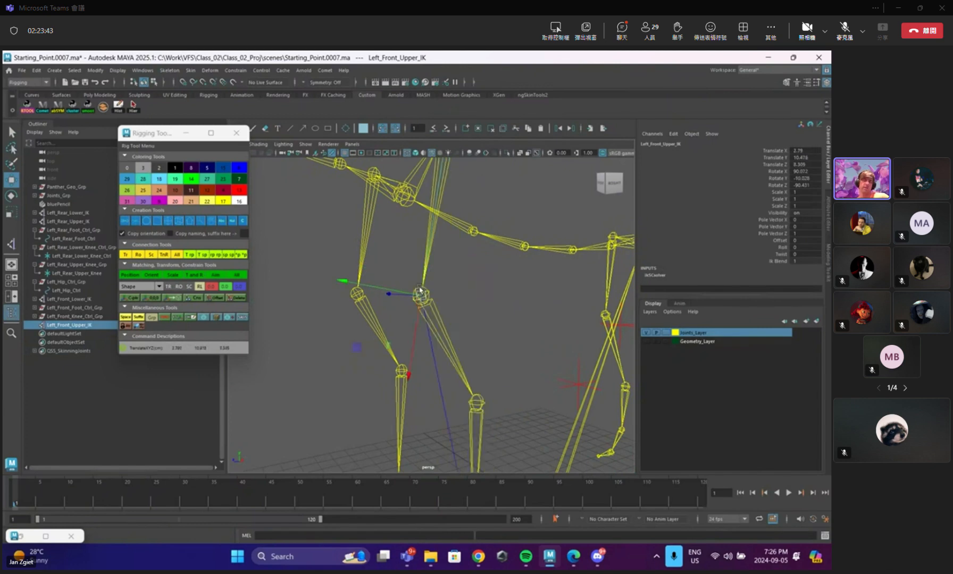
pyautogui.hotkey('ctrl', 'z')
pyautogui.press('q')
# Create a hand-shaped control at the Left_Front_Upper_IK handle and set its X, Y and Z rotation to 0.
pyautogui.keyDown('alt'); pyautogui.moveTo(480, 310); pyautogui.dragTo(436, 302, button='right'); pyautogui.keyUp('alt')
pyautogui.keyDown('alt'); pyautogui.moveTo(435, 302); pyautogui.dragTo(442, 306); pyautogui.keyUp('alt')
pyautogui.keyDown('alt'); pyautogui.moveTo(442, 307); pyautogui.dragTo(449, 305, button='right'); pyautogui.keyUp('alt')
pyautogui.keyDown('alt'); pyautogui.moveTo(450, 304); pyautogui.dragTo(453, 272, button='middle'); pyautogui.keyUp('alt')
pyautogui.keyDown('alt'); pyautogui.moveTo(453, 272); pyautogui.dragTo(483, 287); pyautogui.keyUp('alt')
pyautogui.keyDown('alt'); pyautogui.moveTo(483, 287); pyautogui.dragTo(525, 317, button='right'); pyautogui.keyUp('alt')
pyautogui.keyDown('alt'); pyautogui.moveTo(526, 317); pyautogui.dragTo(506, 311); pyautogui.keyUp('alt')
pyautogui.keyDown('alt'); pyautogui.moveTo(506, 311); pyautogui.dragTo(515, 314, button='right'); pyautogui.keyUp('alt')
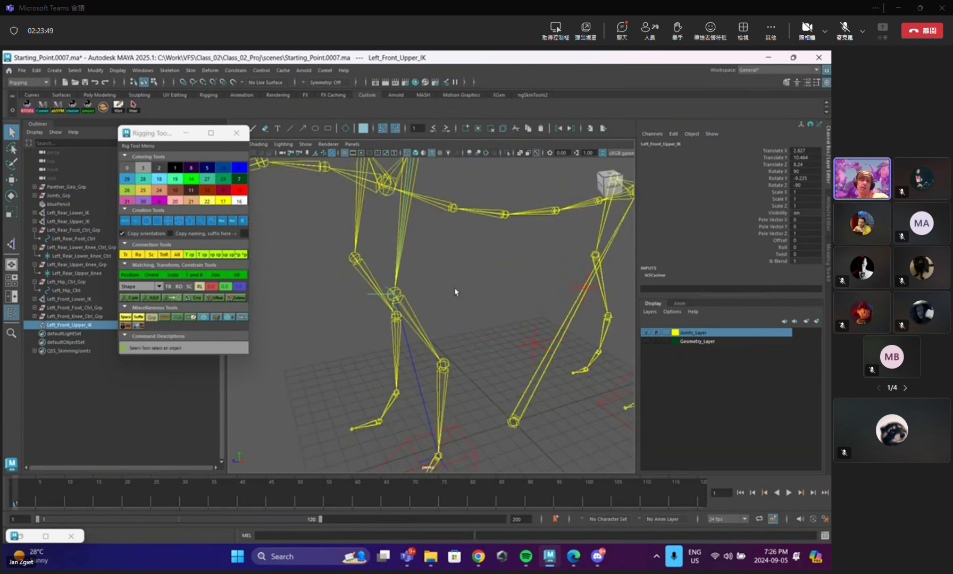
pyautogui.keyDown('alt'); pyautogui.moveTo(456, 291); pyautogui.dragTo(474, 294, button='middle'); pyautogui.keyUp('alt')
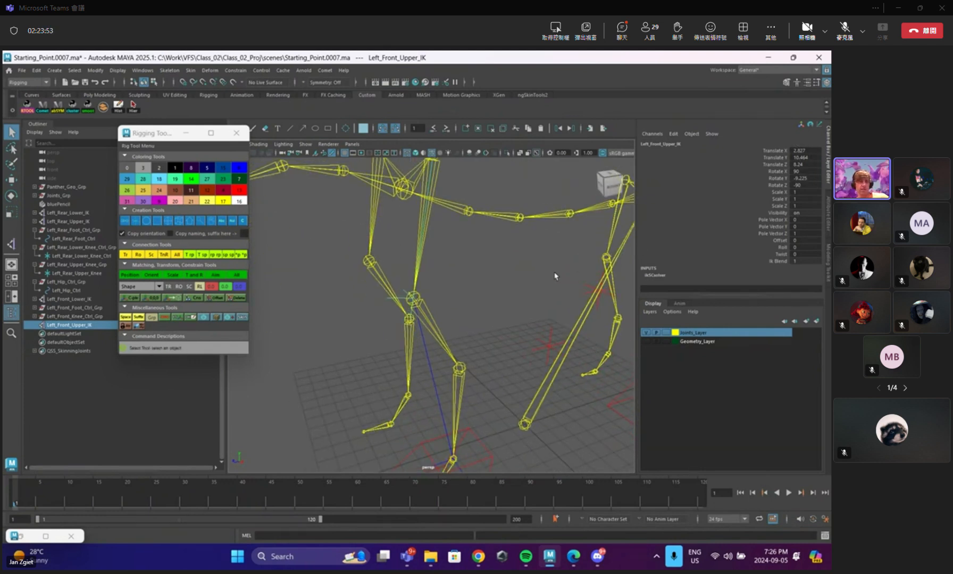
pyautogui.click(211, 220)
pyautogui.keyDown('alt'); pyautogui.moveTo(453, 301); pyautogui.dragTo(510, 290); pyautogui.keyUp('alt')
pyautogui.moveTo(810, 170); pyautogui.dragTo(805, 185)
pyautogui.press('Return')
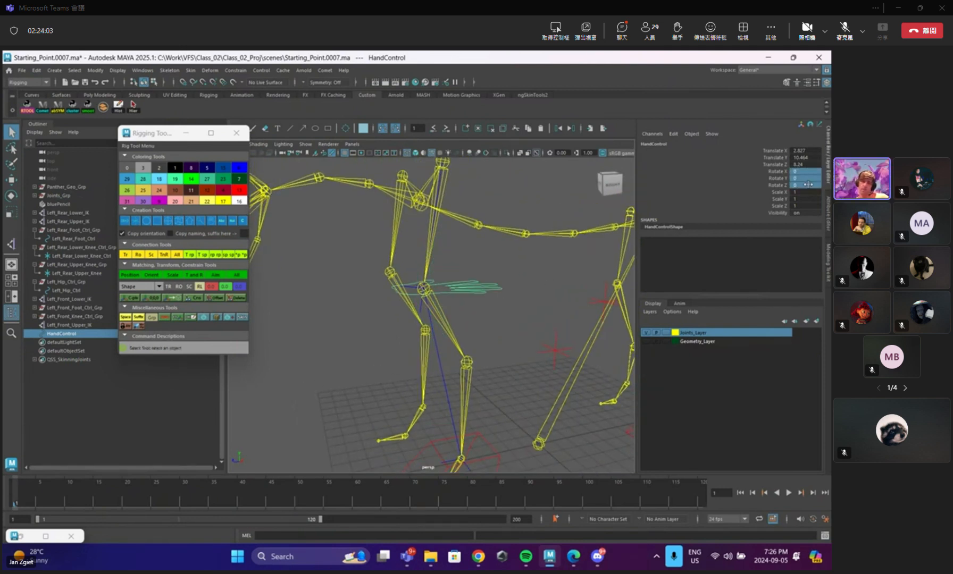
# Rename the hand-shaped control as Left_AutoShoulder_System.
pyautogui.click(516, 301)
pyautogui.click(484, 293)
pyautogui.keyDown('alt'); pyautogui.moveTo(480, 254); pyautogui.dragTo(479, 282); pyautogui.keyUp('alt')
pyautogui.click(330, 302)
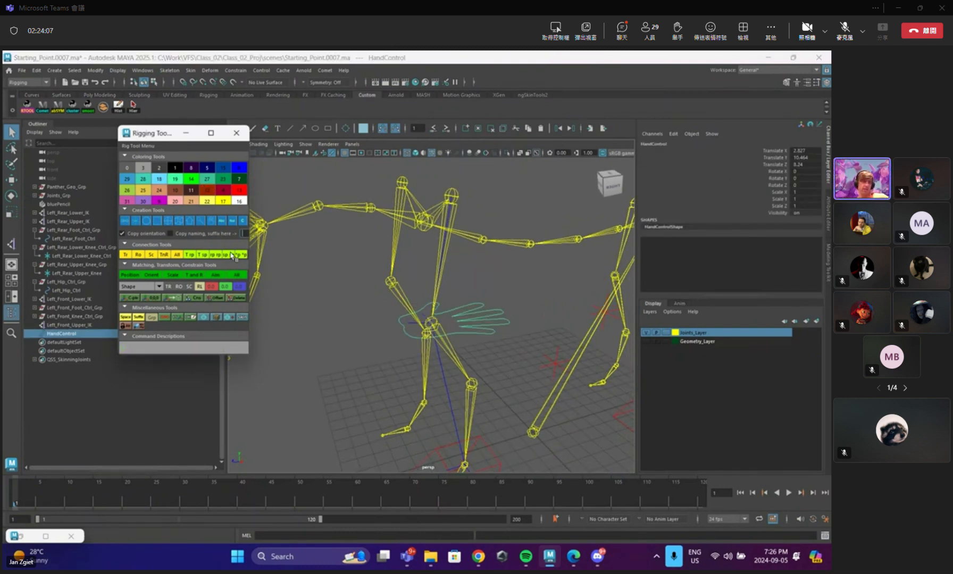
pyautogui.scroll(1, 384, 294)
pyautogui.click(484, 337)
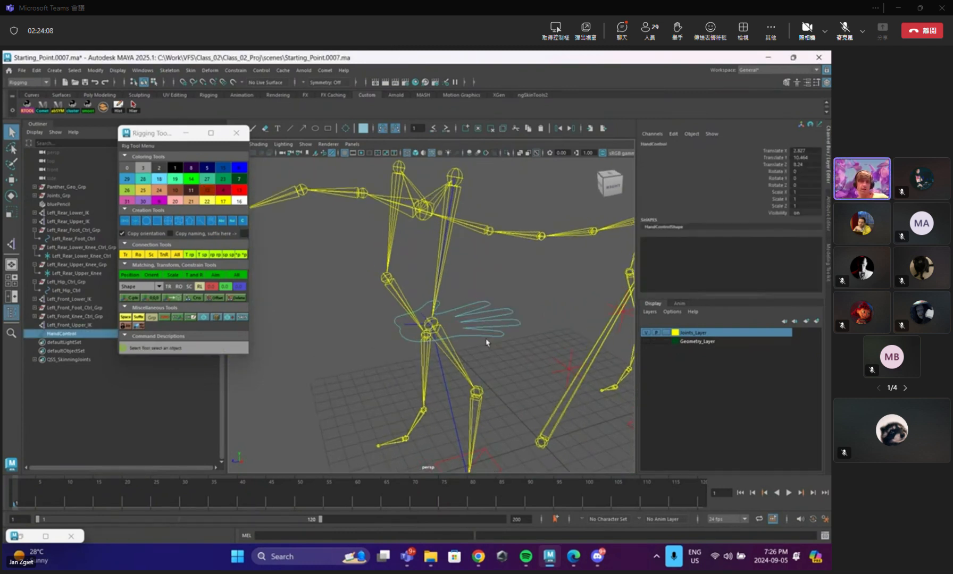
pyautogui.doubleClick(83, 335)
pyautogui.write('Left_')
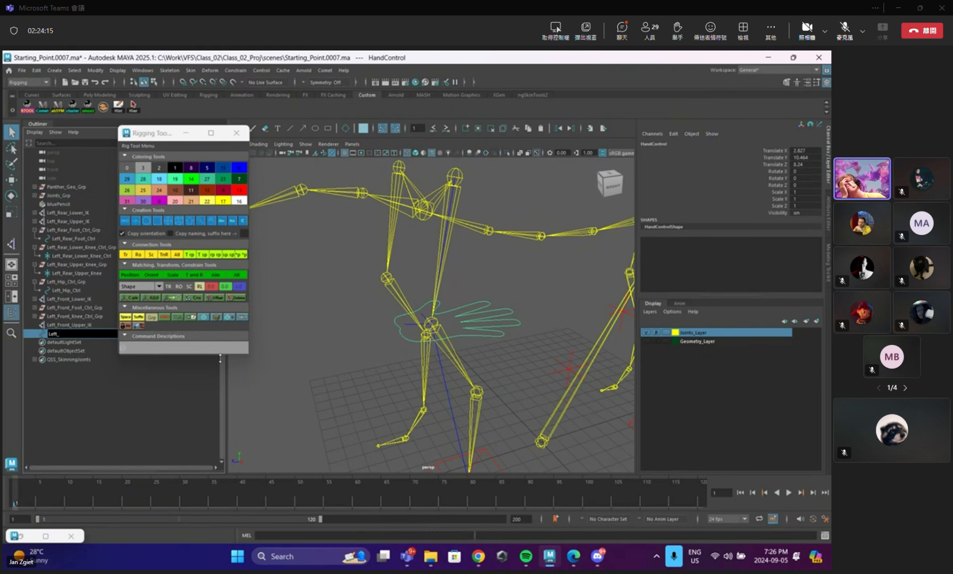
pyautogui.write('AutoShoulder')
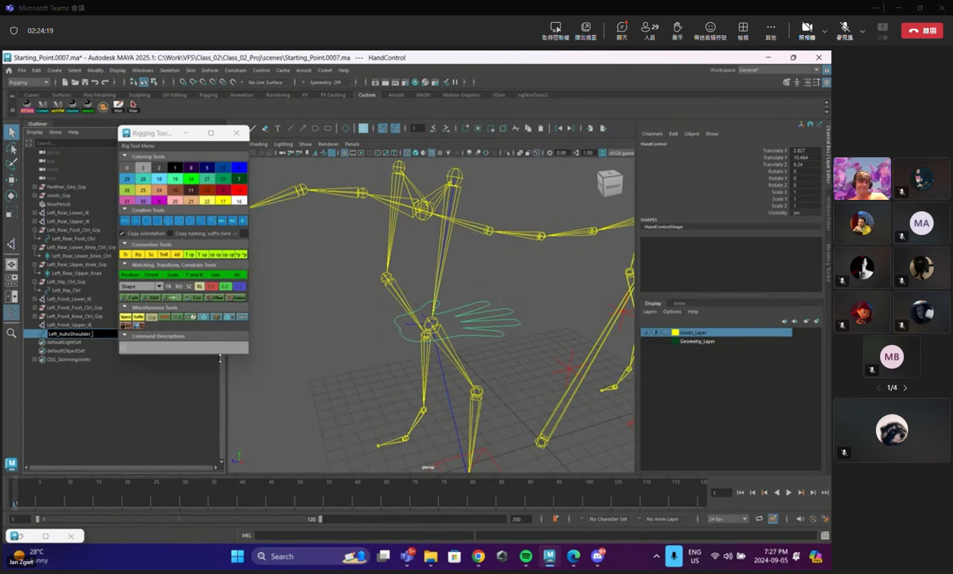
pyautogui.write('_System')
pyautogui.press('Return')
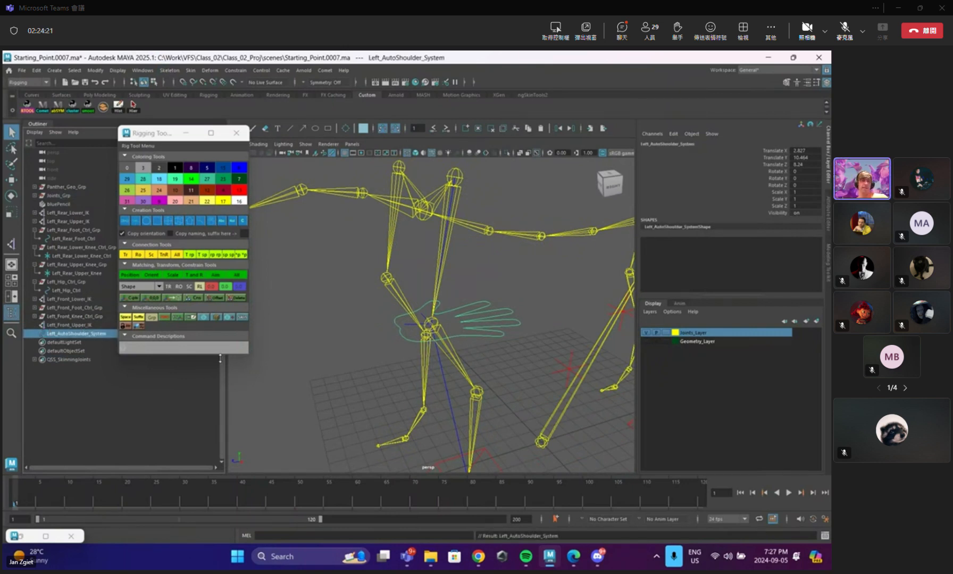
# Add a parent space group to the Left_AutoShoulder_System control and expand the group in the Outliner.
pyautogui.moveTo(164, 136); pyautogui.dragTo(218, 168)
pyautogui.click(114, 373)
pyautogui.click(109, 334)
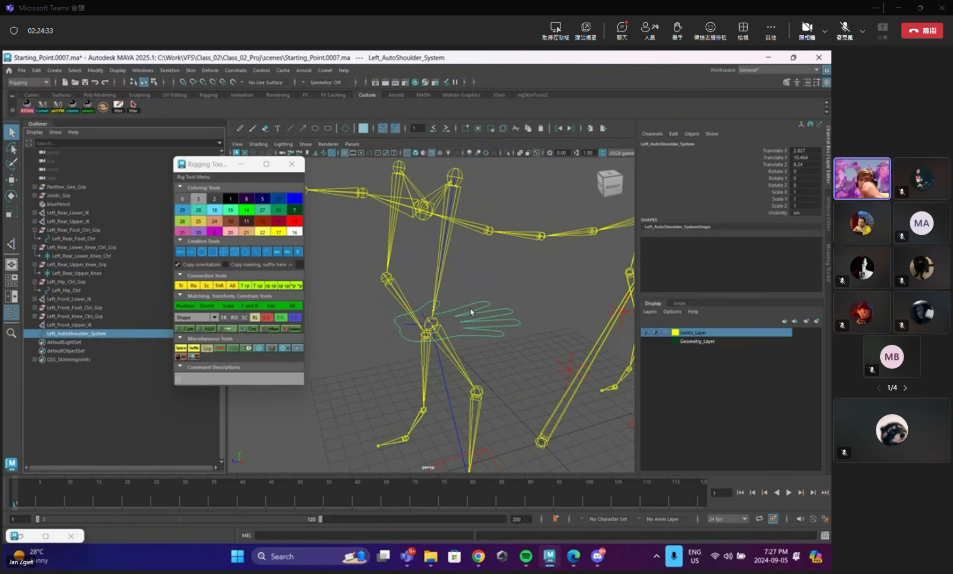
pyautogui.click(184, 351)
pyautogui.click(35, 334)
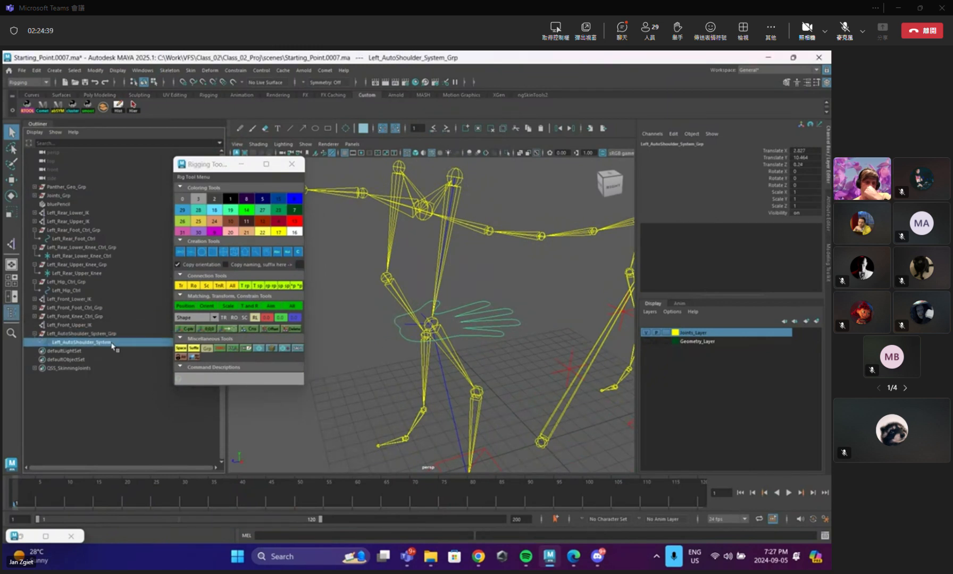
# Point constrain the Left_Front_Upper_IK handle to the Left_AutoShoulder_System control.
pyautogui.click(409, 328)
pyautogui.keyDown('alt'); pyautogui.moveTo(463, 318); pyautogui.dragTo(450, 304); pyautogui.keyUp('alt')
pyautogui.keyDown('alt'); pyautogui.moveTo(450, 304); pyautogui.dragTo(478, 341, button='middle'); pyautogui.keyUp('alt')
pyautogui.keyDown('alt'); pyautogui.moveTo(478, 341); pyautogui.dragTo(544, 339, button='right'); pyautogui.keyUp('alt')
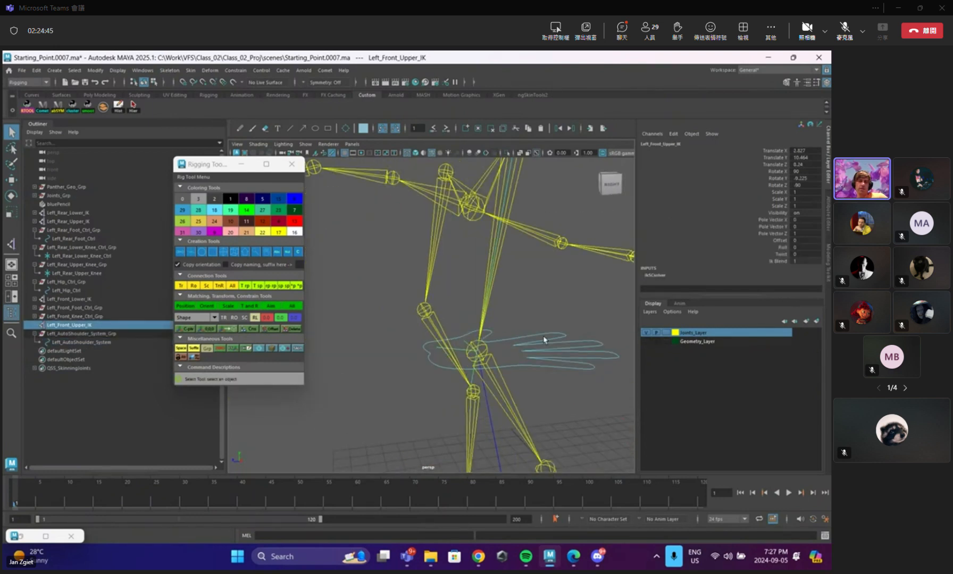
pyautogui.click(546, 322)
pyautogui.click(445, 351)
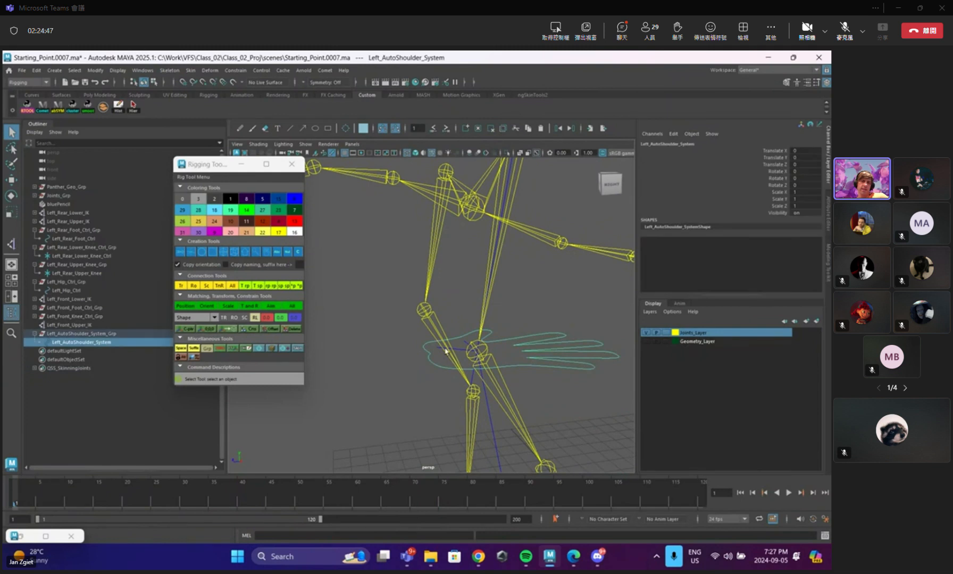
pyautogui.keyDown('shift'); pyautogui.click(438, 351); pyautogui.keyUp('shift')
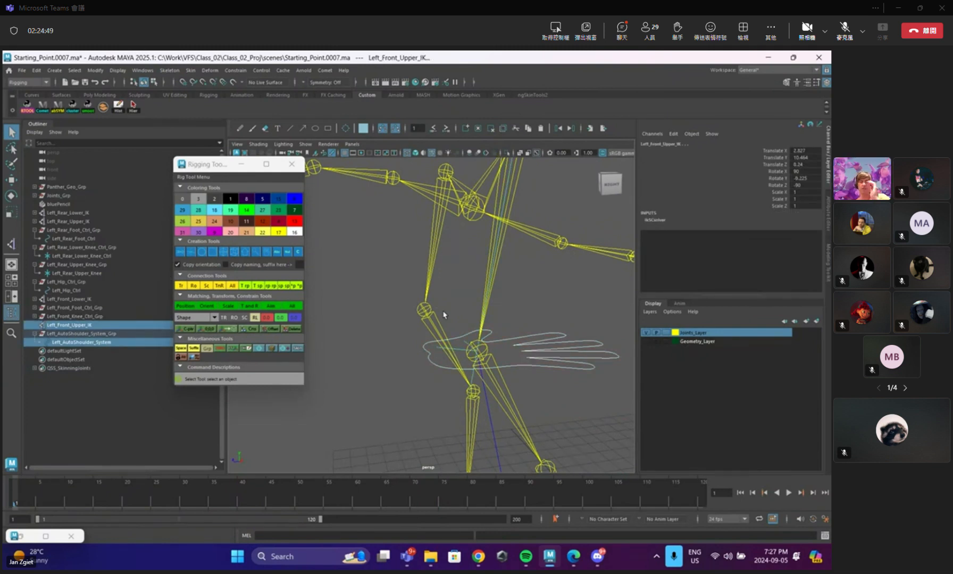
pyautogui.click(236, 70)
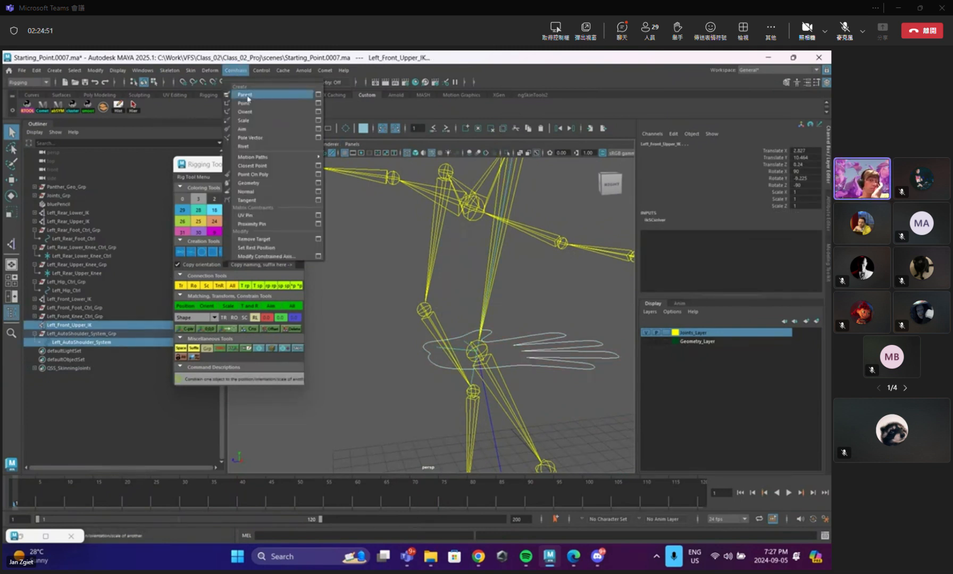
pyautogui.click(246, 103)
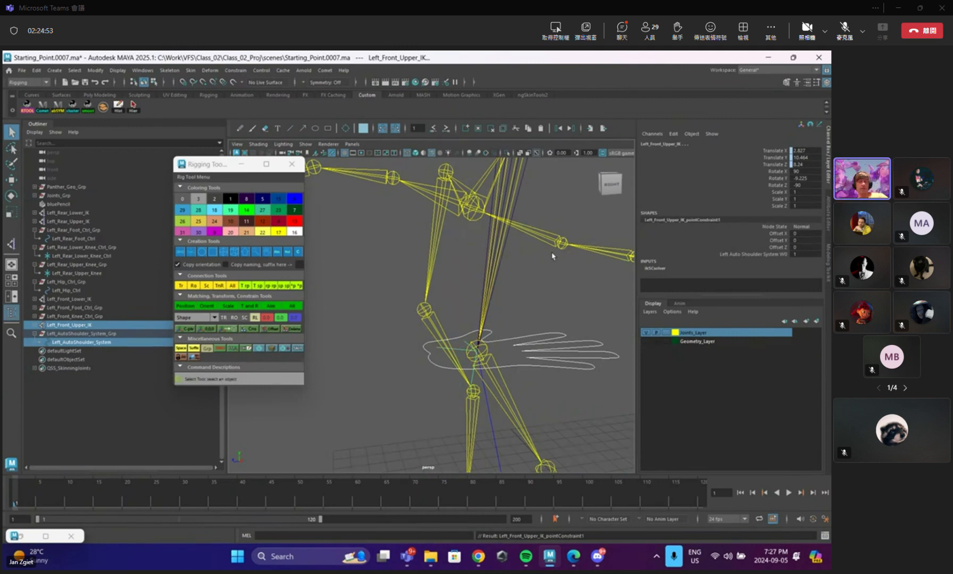
# Test the point constraint by moving the Left_AutoShoulder_System control, and undo the move.
pyautogui.click(554, 285)
pyautogui.click(554, 348)
pyautogui.moveTo(572, 330); pyautogui.dragTo(521, 319, button='right')
pyautogui.click(570, 315)
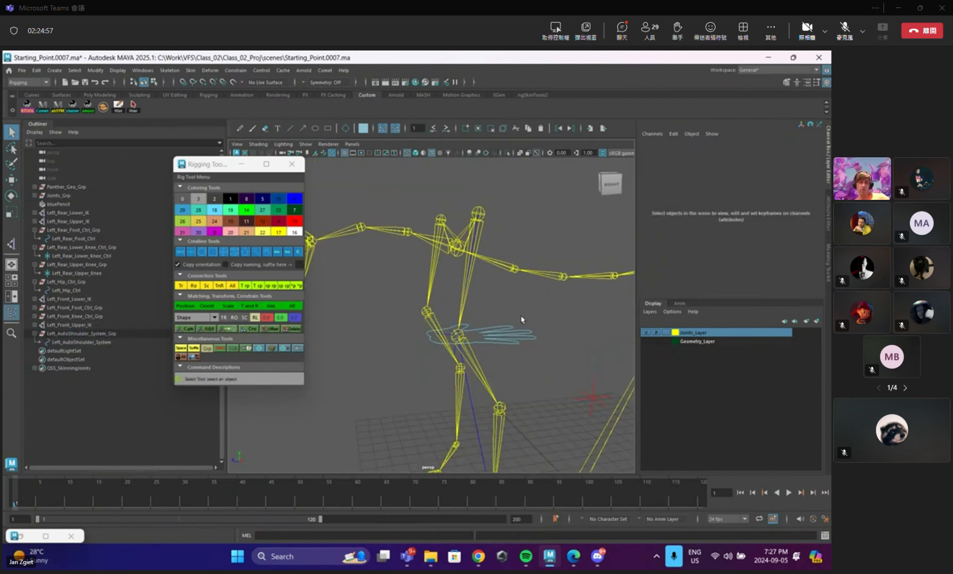
pyautogui.click(521, 339)
pyautogui.press('w')
pyautogui.moveTo(458, 335); pyautogui.dragTo(502, 344)
pyautogui.hotkey('ctrl', 'z')
# Review the constraint types for the upper IK with its shoulder control and the lower IK with its knee control.
pyautogui.press('q')
pyautogui.keyDown('shift'); pyautogui.click(448, 328); pyautogui.keyUp('shift')
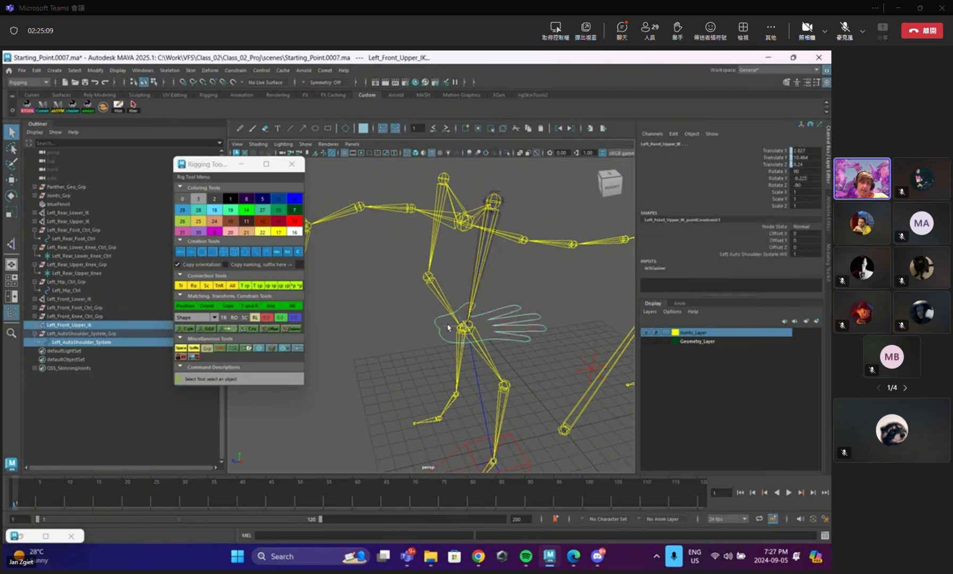
pyautogui.click(235, 70)
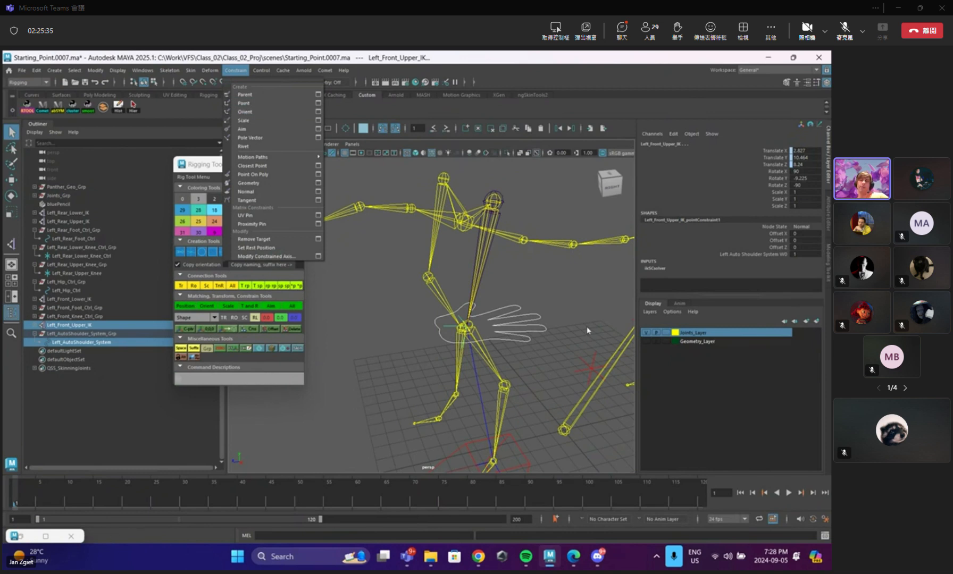
pyautogui.click(581, 372)
pyautogui.keyDown('alt'); pyautogui.moveTo(577, 330); pyautogui.dragTo(548, 315); pyautogui.keyUp('alt')
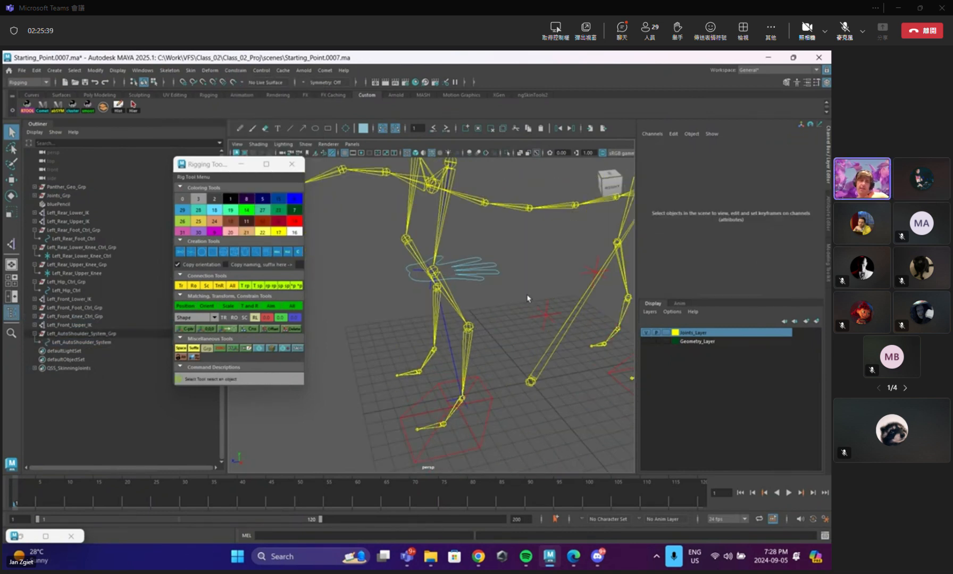
pyautogui.click(453, 403)
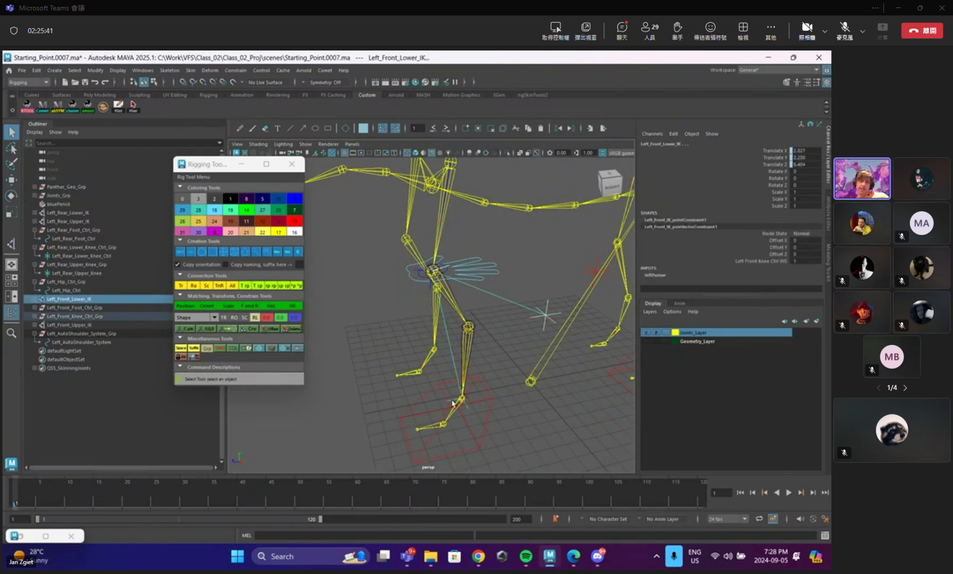
pyautogui.click(236, 70)
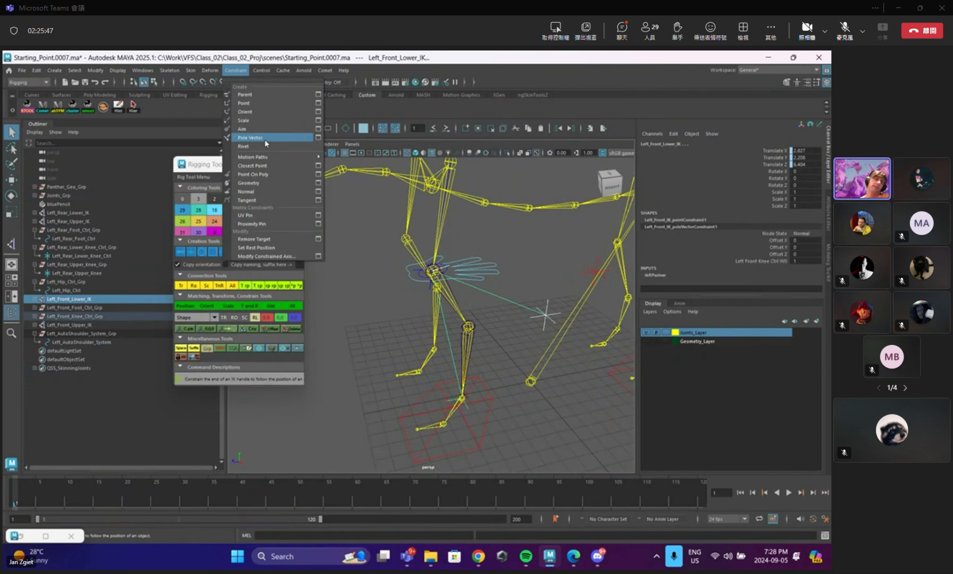
pyautogui.click(521, 238)
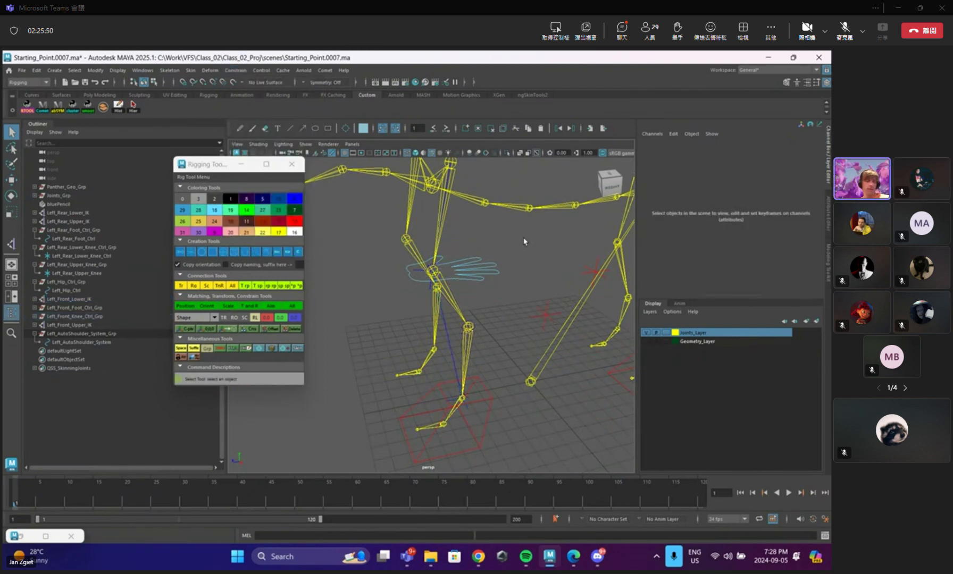
# Try moving the left hand-shaped shoulder control again from a side view, and undo the move.
pyautogui.click(498, 261)
pyautogui.keyDown('alt'); pyautogui.moveTo(509, 275); pyautogui.dragTo(479, 265); pyautogui.keyUp('alt')
pyautogui.press('w')
pyautogui.moveTo(419, 275)
pyautogui.mouseDown()
pyautogui.moveTo(407, 268)
pyautogui.moveTo(468, 271)
pyautogui.moveTo(425, 275)
pyautogui.mouseUp()
pyautogui.hotkey('ctrl', 'z')
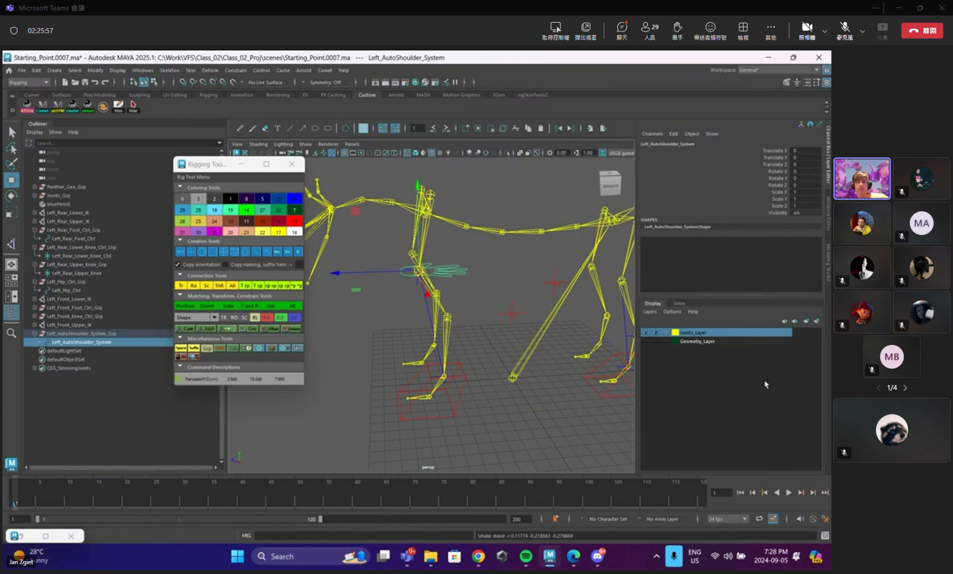
# Show the Geometry_Layer and switch the viewport to shaded display.
pyautogui.click(647, 341)
pyautogui.press('q')
pyautogui.press('5')
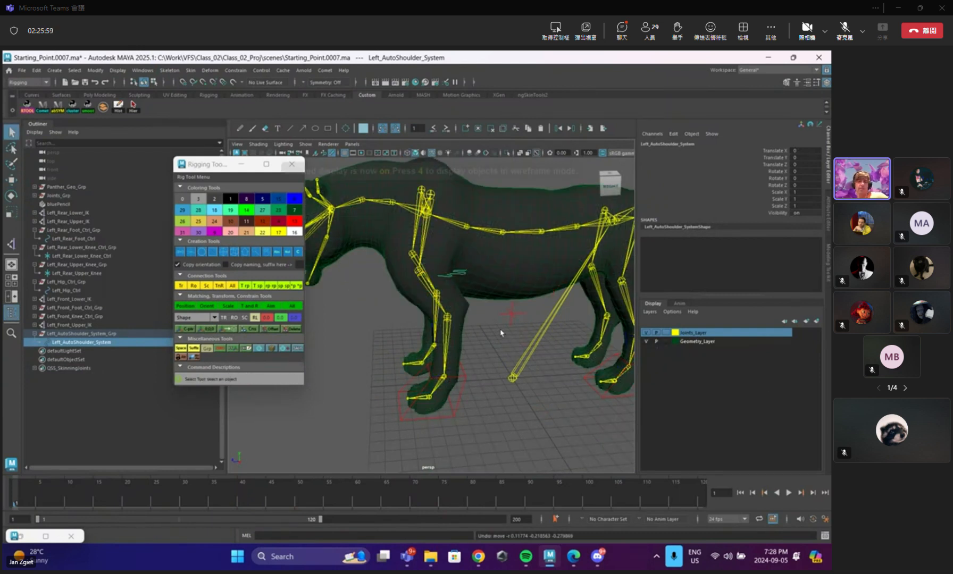
pyautogui.click(506, 346)
pyautogui.keyDown('alt'); pyautogui.moveTo(506, 346); pyautogui.dragTo(510, 367, button='middle'); pyautogui.keyUp('alt')
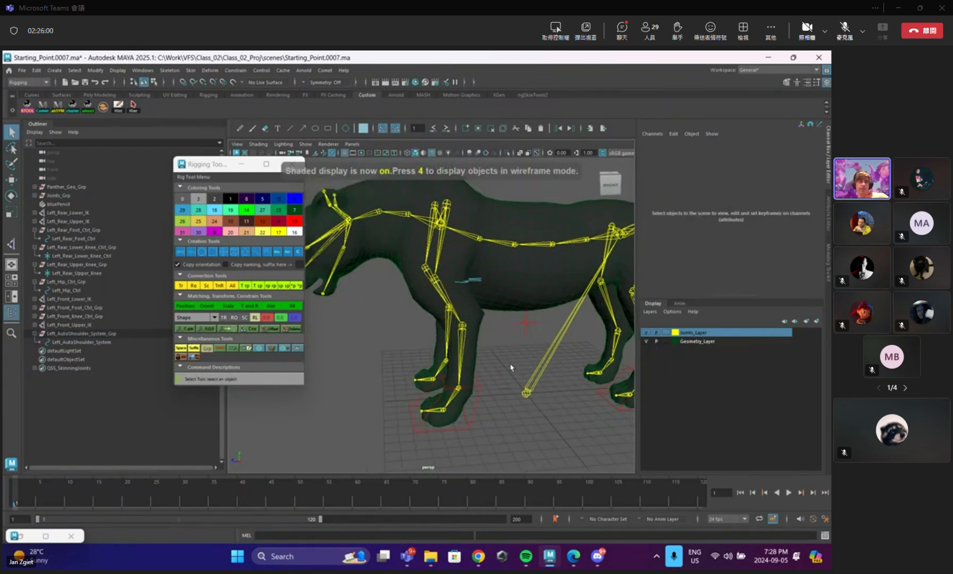
# Test a forward step by moving Left_Front_Foot_Ctrl and Left_AutoShoulder_System ahead, and undo both moves.
pyautogui.click(475, 408)
pyautogui.press('w')
pyautogui.moveTo(459, 390); pyautogui.dragTo(345, 362)
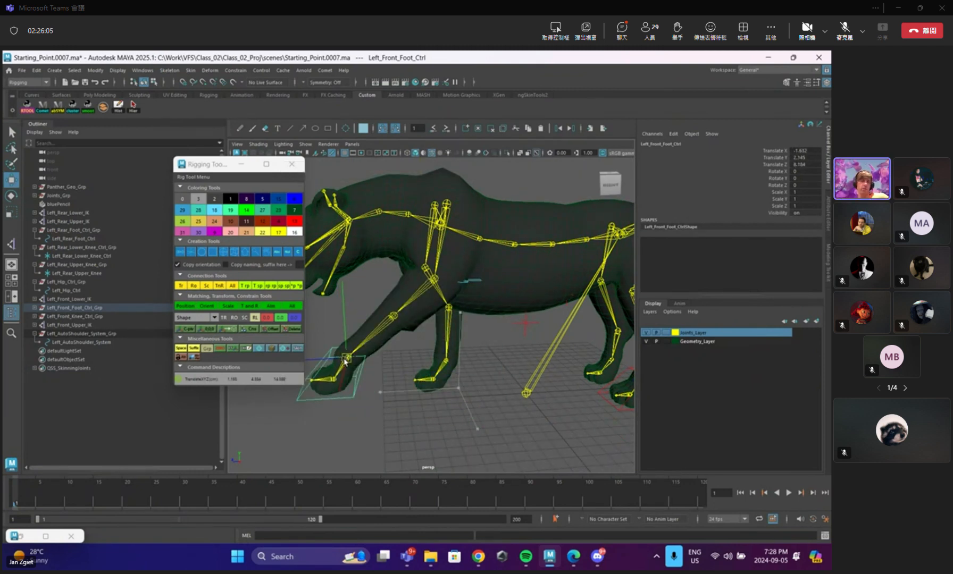
pyautogui.press('q')
pyautogui.click(479, 282)
pyautogui.press('w')
pyautogui.moveTo(435, 280)
pyautogui.mouseDown()
pyautogui.moveTo(442, 282)
pyautogui.moveTo(418, 286)
pyautogui.mouseUp()
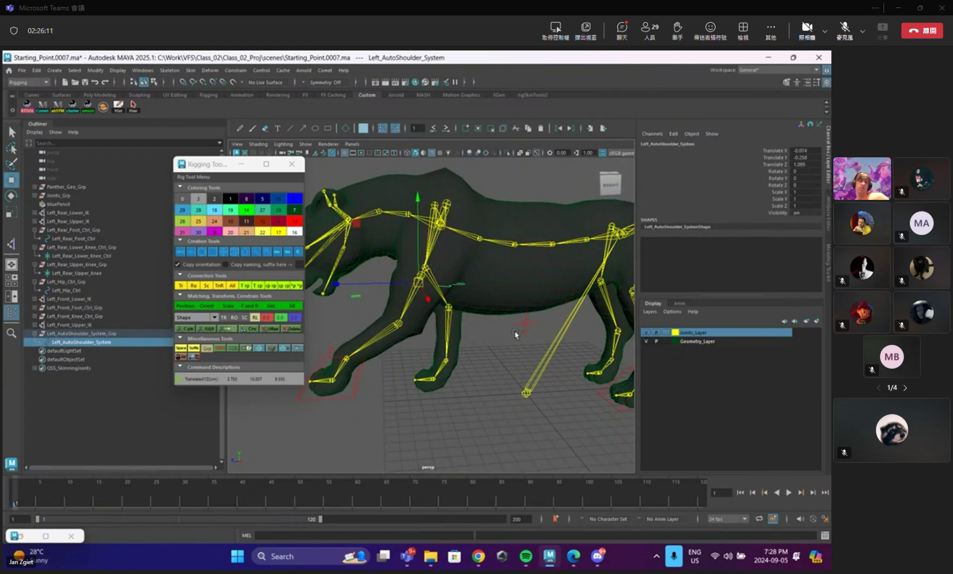
pyautogui.hotkey('ctrl', 'z')
pyautogui.hotkey('ctrl', 'z')
pyautogui.hotkey('ctrl', 'z')
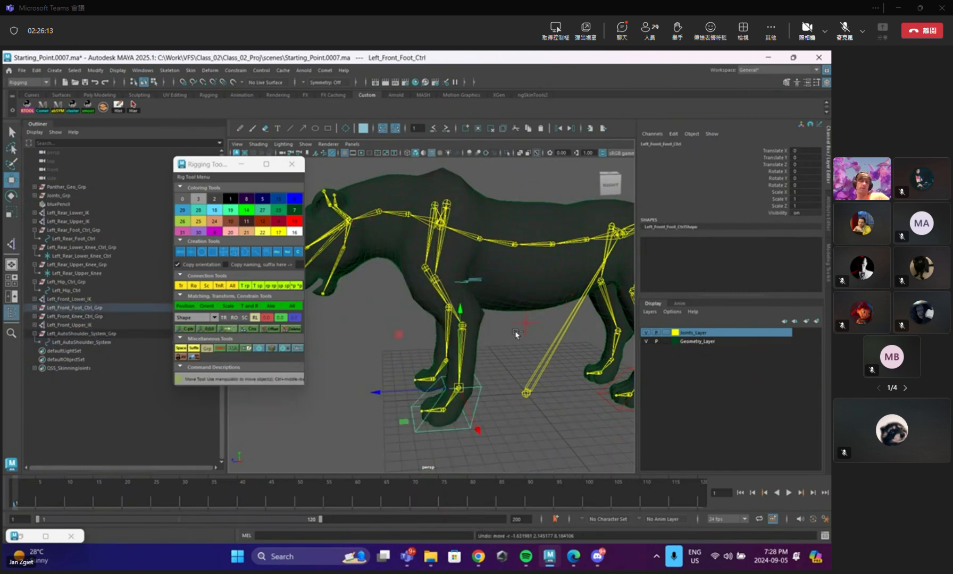
# Test the shoulder deformation by moving only the Left_AutoShoulder_System control, and undo the move.
pyautogui.press('q')
pyautogui.click(477, 281)
pyautogui.press('w')
pyautogui.moveTo(436, 278); pyautogui.dragTo(453, 293)
pyautogui.hotkey('ctrl', 'z')
# Test the leg by moving the left front foot control forward with the shoulder control following, and undo the moves.
pyautogui.press('q')
pyautogui.click(482, 393)
pyautogui.press('w')
pyautogui.moveTo(412, 394); pyautogui.dragTo(380, 393)
pyautogui.press('q')
pyautogui.click(373, 283)
pyautogui.press('w')
pyautogui.moveTo(394, 282); pyautogui.dragTo(434, 288)
pyautogui.hotkey('ctrl', 'z')
pyautogui.hotkey('ctrl', 'z')
pyautogui.hotkey('ctrl', 'z')
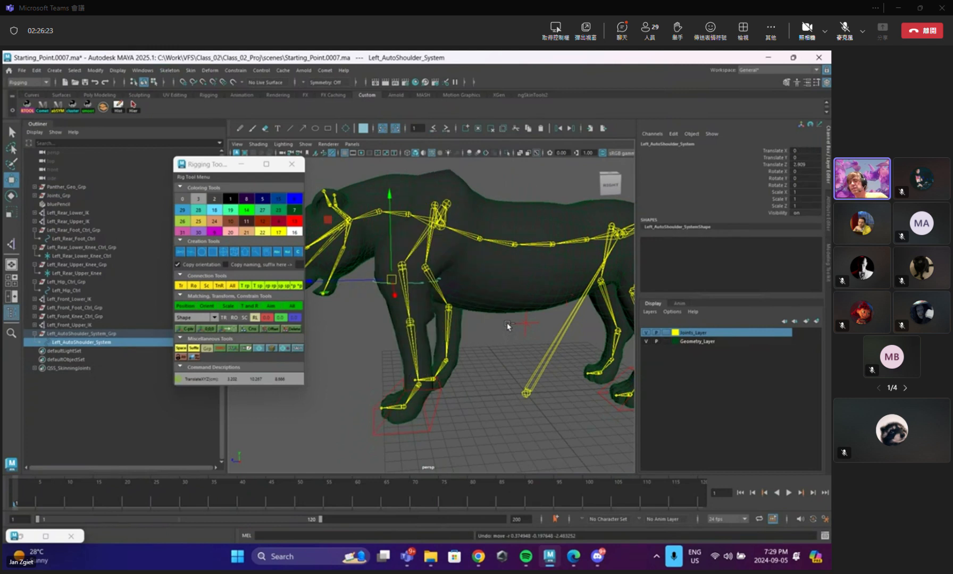
# Select Left_Front_Foot_Ctrl and Left_AutoShoulder_System together, with the viewport in wireframe display.
pyautogui.press('q')
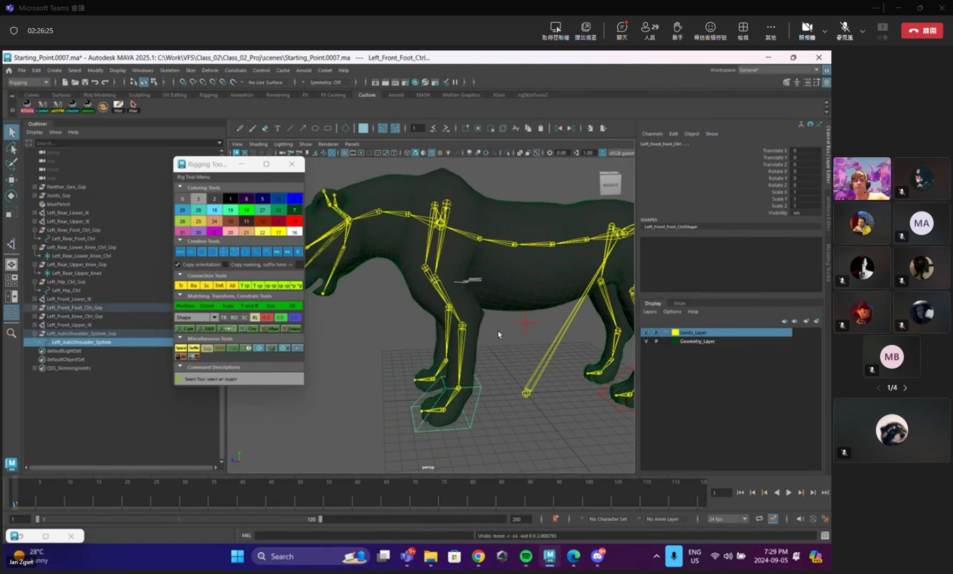
pyautogui.click(402, 366)
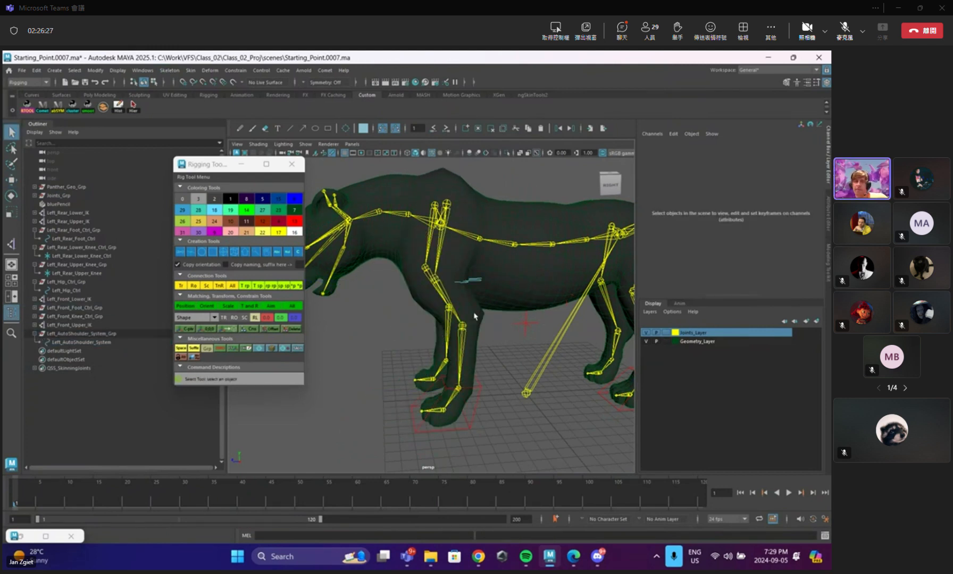
pyautogui.click(476, 410)
pyautogui.click(472, 280)
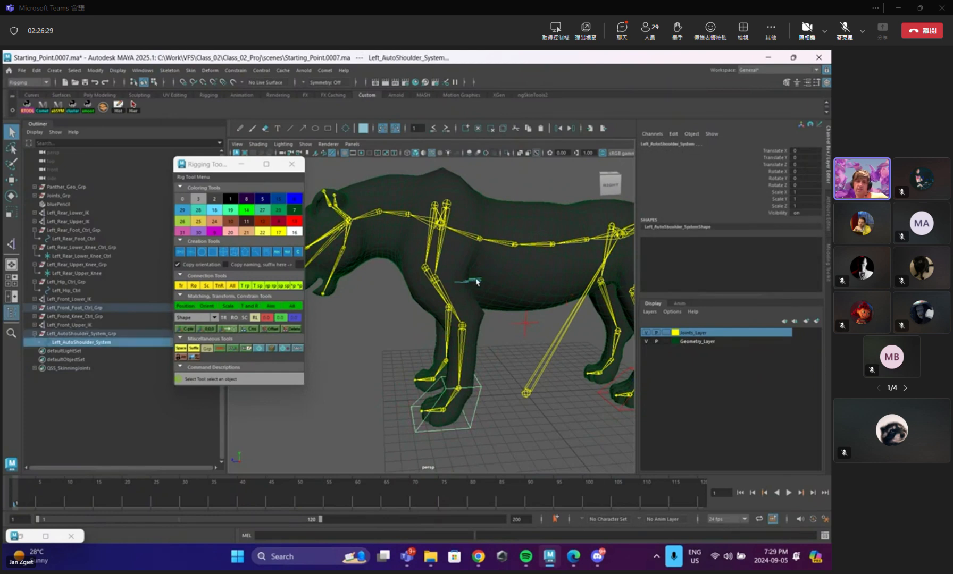
pyautogui.press('4')
pyautogui.keyDown('alt'); pyautogui.moveTo(473, 280); pyautogui.dragTo(512, 295); pyautogui.keyUp('alt')
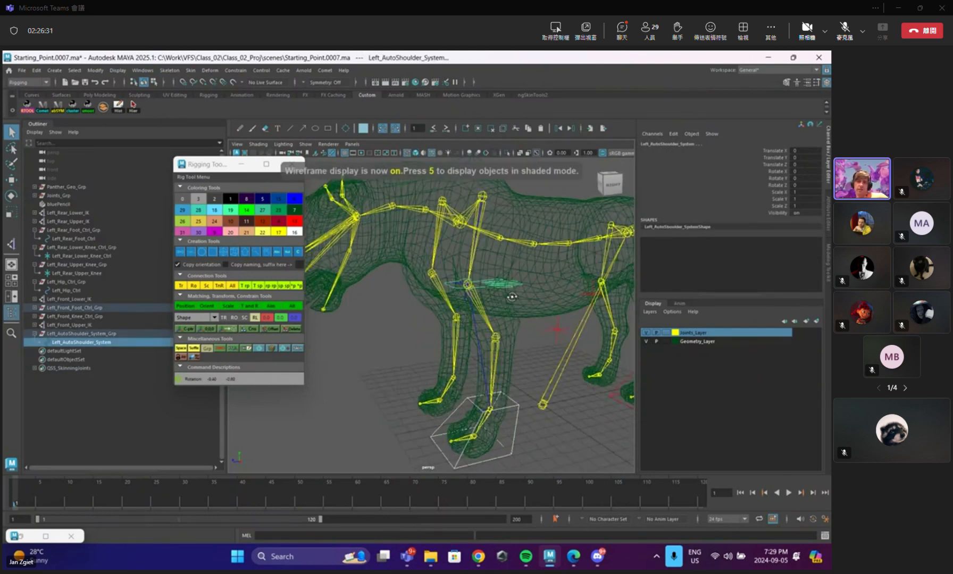
pyautogui.keyDown('alt'); pyautogui.moveTo(512, 296); pyautogui.dragTo(500, 284, button='right'); pyautogui.keyUp('alt')
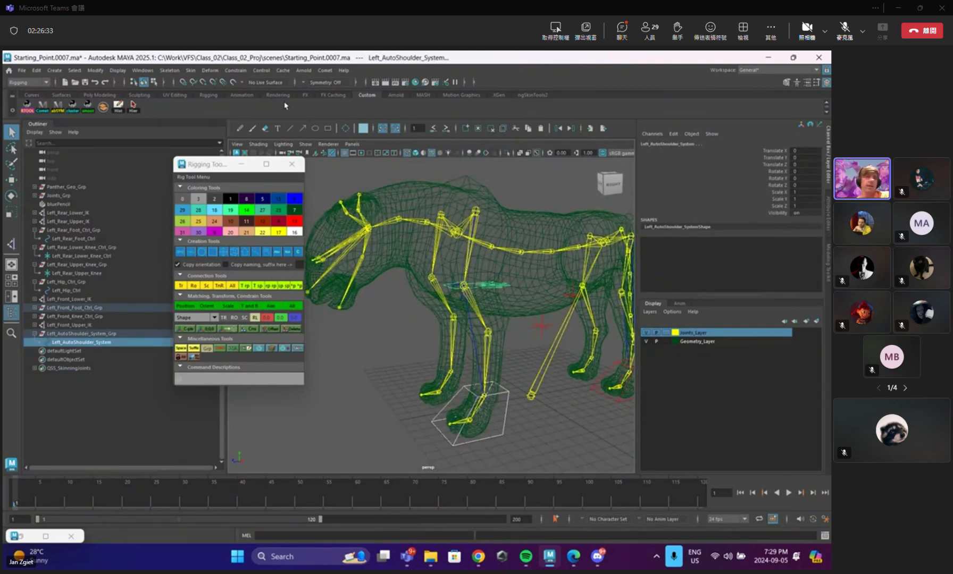
# Open the Node Editor, clear the old graph, and load the two selected controls into it.
pyautogui.click(142, 70)
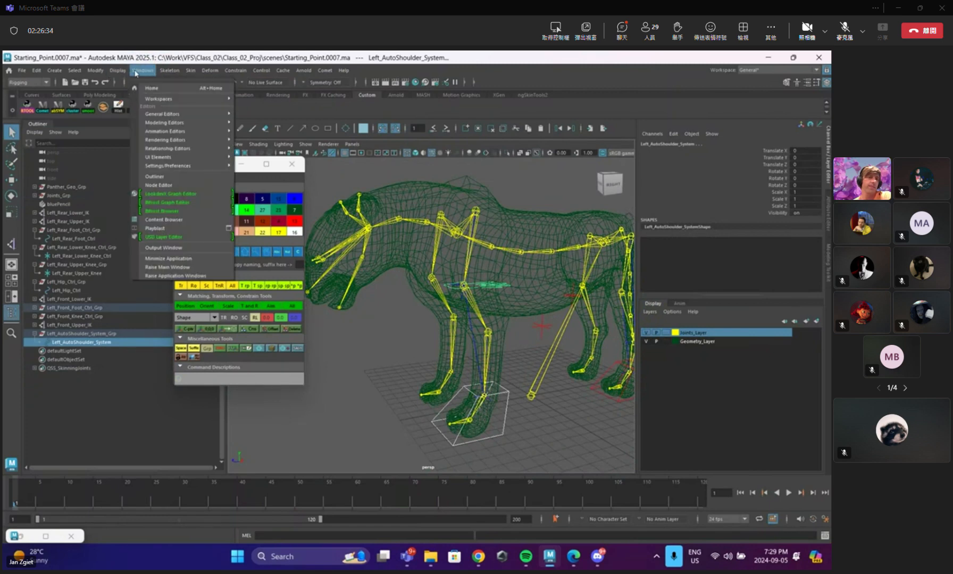
pyautogui.click(184, 186)
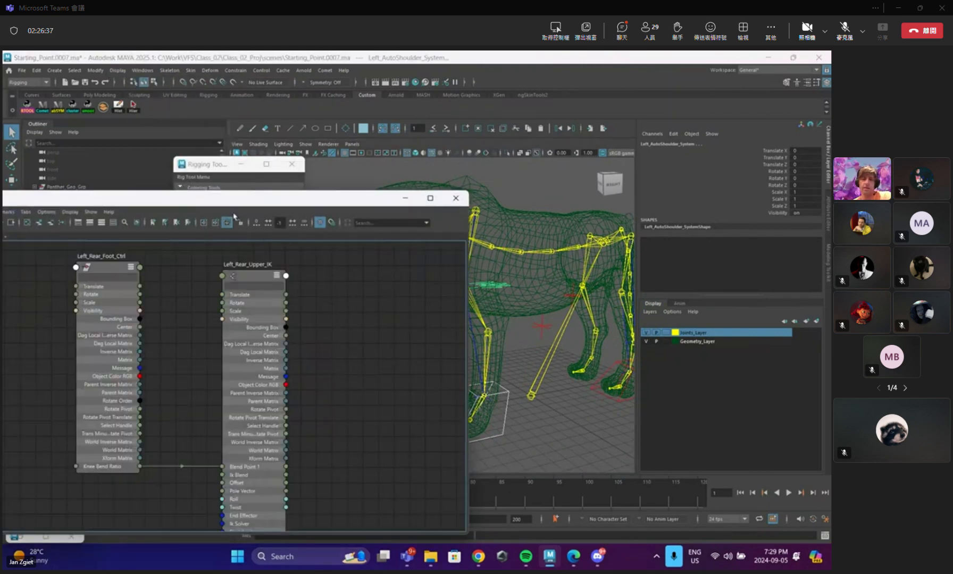
pyautogui.moveTo(277, 156); pyautogui.dragTo(297, 137)
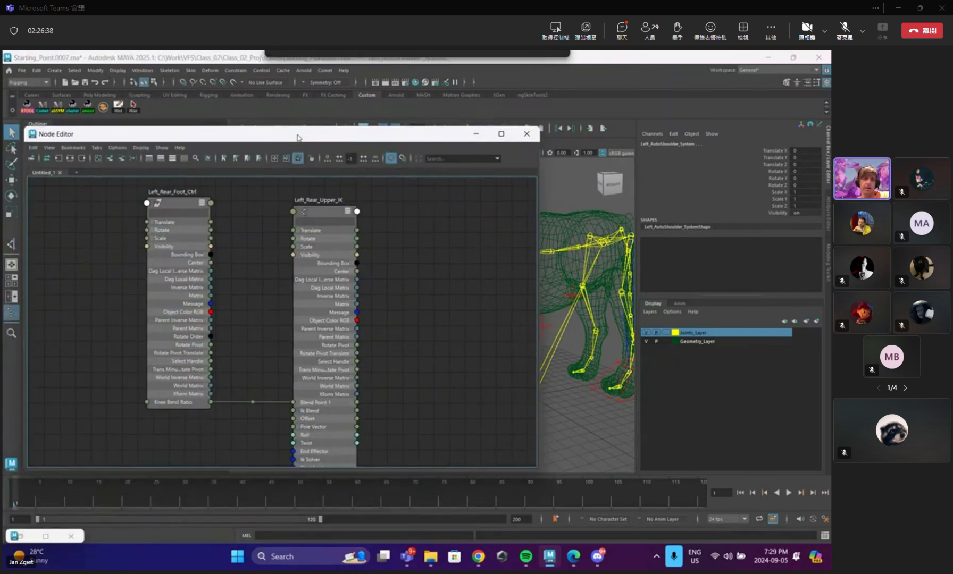
pyautogui.click(98, 159)
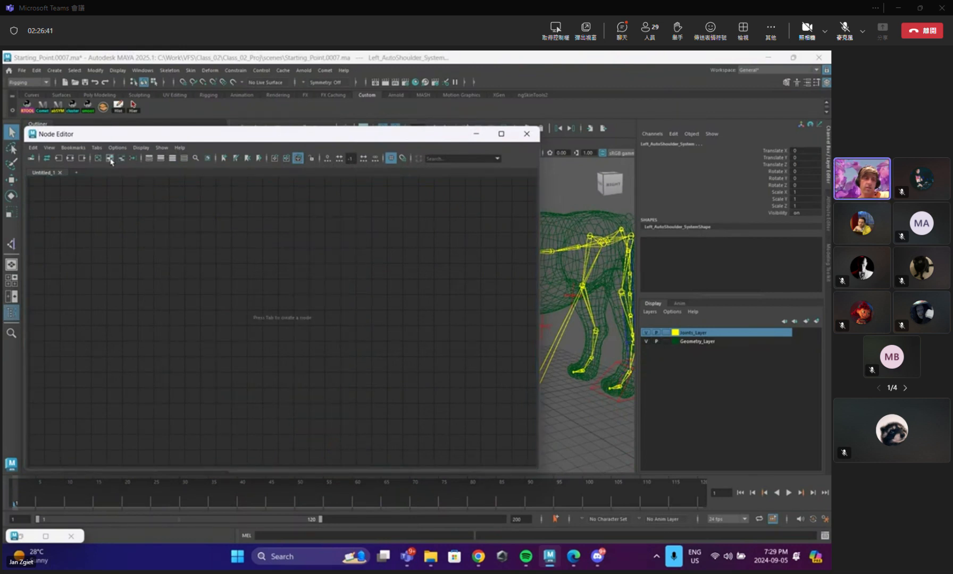
pyautogui.click(110, 159)
# Separate the Left_Front_Foot_Ctrl and Left_AutoShoulder_System nodes and expand both to show their attributes.
pyautogui.click(287, 249)
pyautogui.moveTo(291, 287); pyautogui.dragTo(167, 228)
pyautogui.press('3')
pyautogui.moveTo(278, 355); pyautogui.dragTo(328, 223)
pyautogui.click(350, 242)
pyautogui.press('3')
# Connect Left_Front_Foot_Ctrl's Translate output directly to Left_AutoShoulder_System's Translate input.
pyautogui.moveTo(176, 233); pyautogui.dragTo(157, 213)
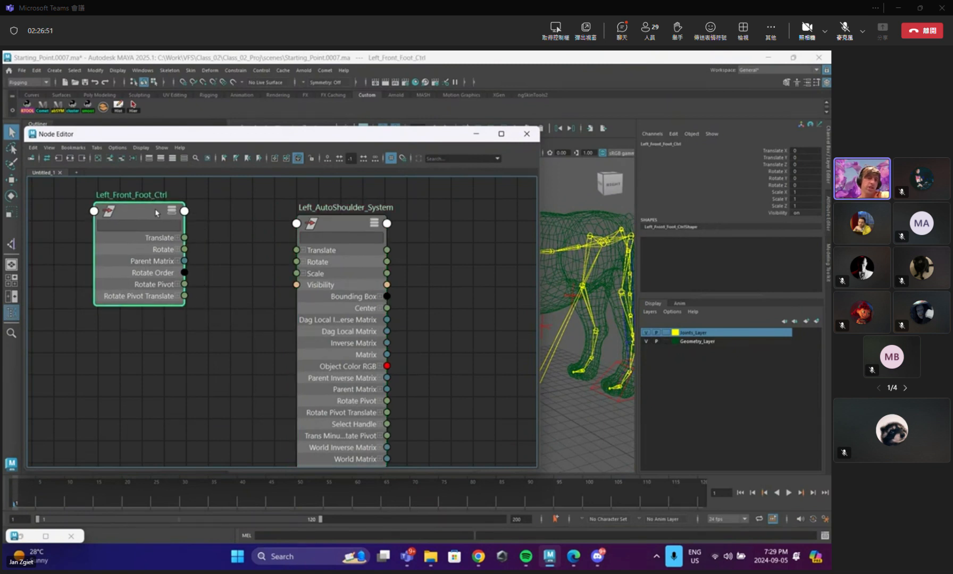
pyautogui.moveTo(319, 239); pyautogui.dragTo(349, 231)
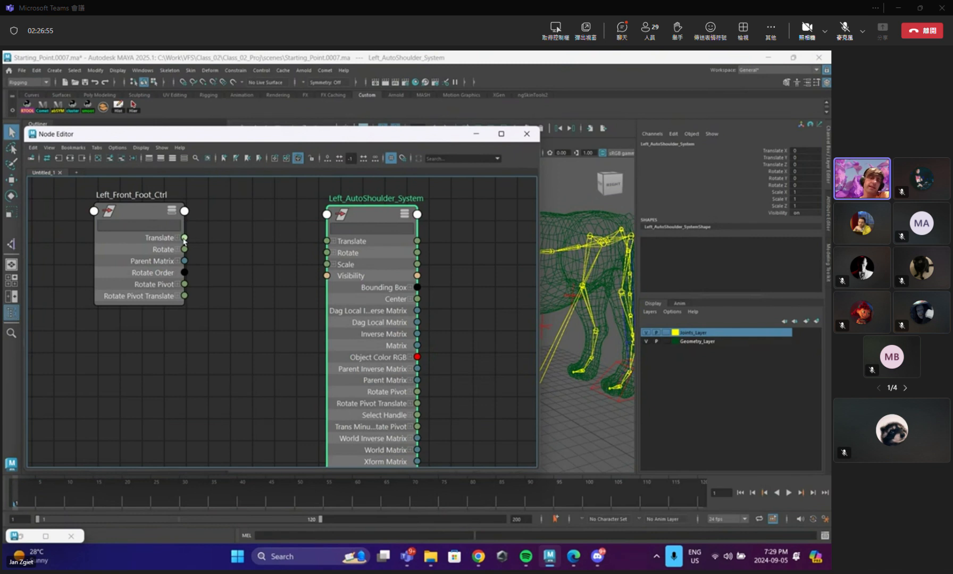
pyautogui.moveTo(185, 238); pyautogui.dragTo(329, 242)
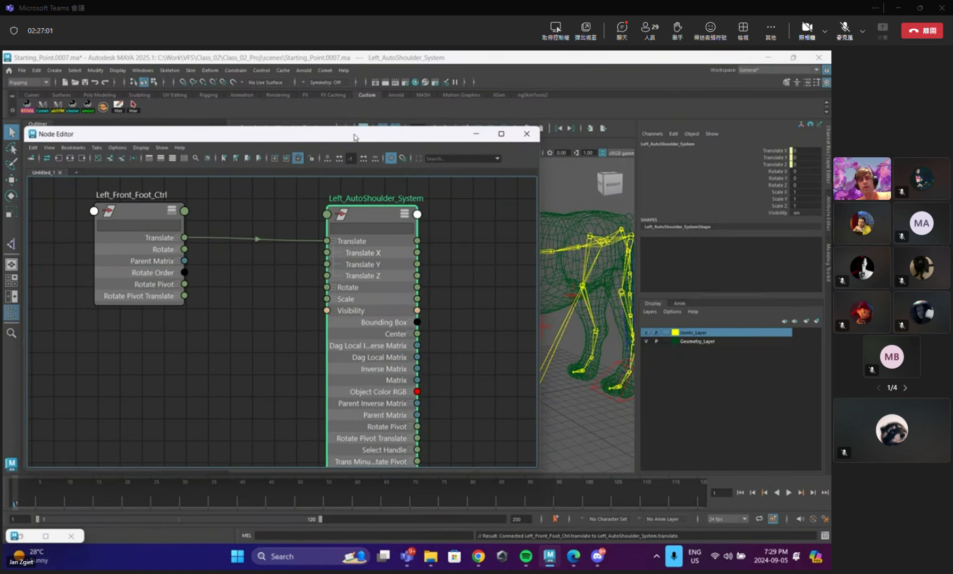
# Test the direct connection by moving Left_Front_Foot_Ctrl in the viewport, and undo the moves.
pyautogui.moveTo(353, 139); pyautogui.dragTo(416, 445)
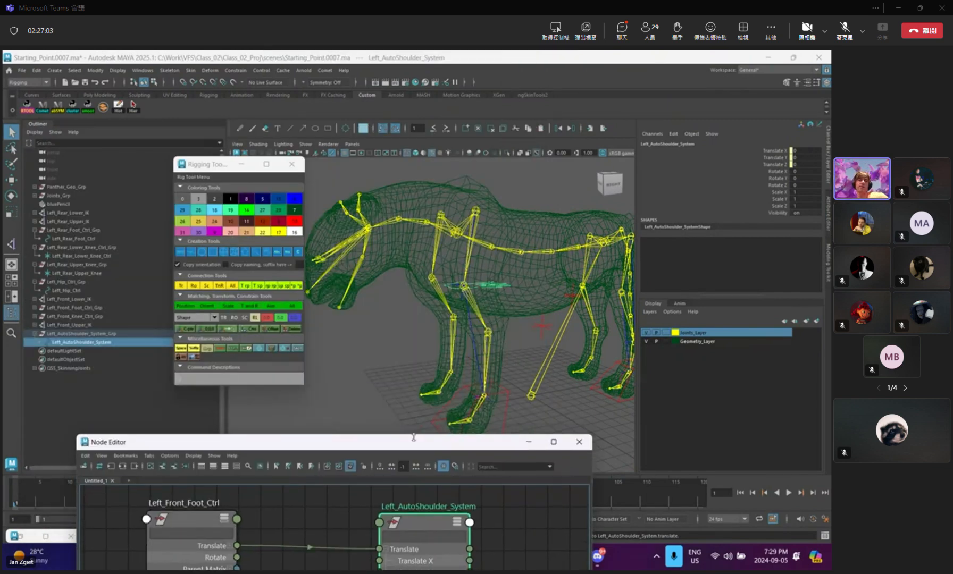
pyautogui.scroll(3, 485, 374)
pyautogui.click(476, 376)
pyautogui.press('w')
pyautogui.moveTo(458, 343); pyautogui.dragTo(405, 310)
pyautogui.hotkey('ctrl', 'z')
pyautogui.hotkey('ctrl', 'z')
pyautogui.hotkey('ctrl', 'z')
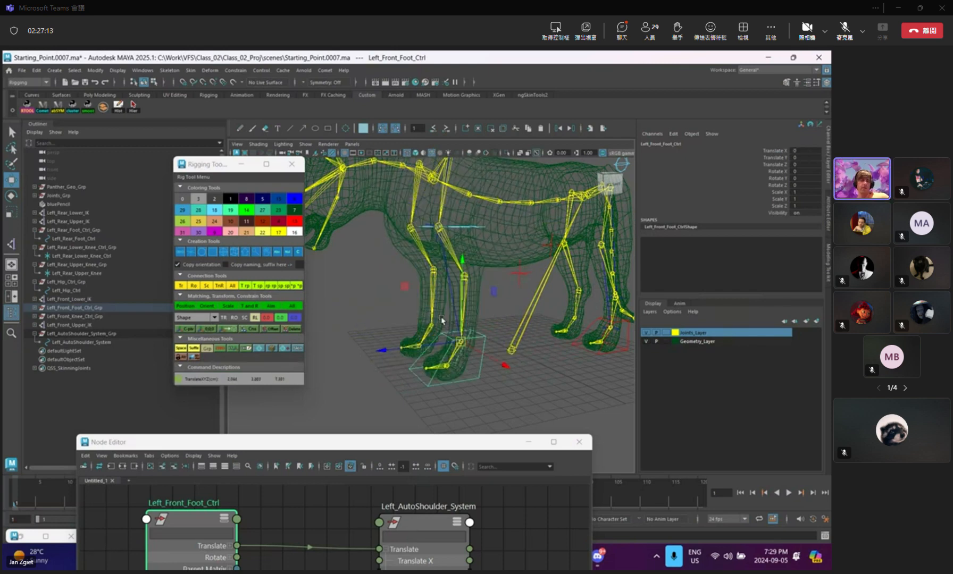
# Switch the viewport to shaded display to check the shoulder deformation, and undo the remaining foot control move.
pyautogui.press('5')
pyautogui.moveTo(441, 320)
pyautogui.keyDown('alt'); pyautogui.mouseDown()
pyautogui.moveTo(447, 349)
pyautogui.moveTo(402, 344)
pyautogui.moveTo(464, 350)
pyautogui.mouseUp(); pyautogui.keyUp('alt')
pyautogui.hotkey('ctrl', 'z')
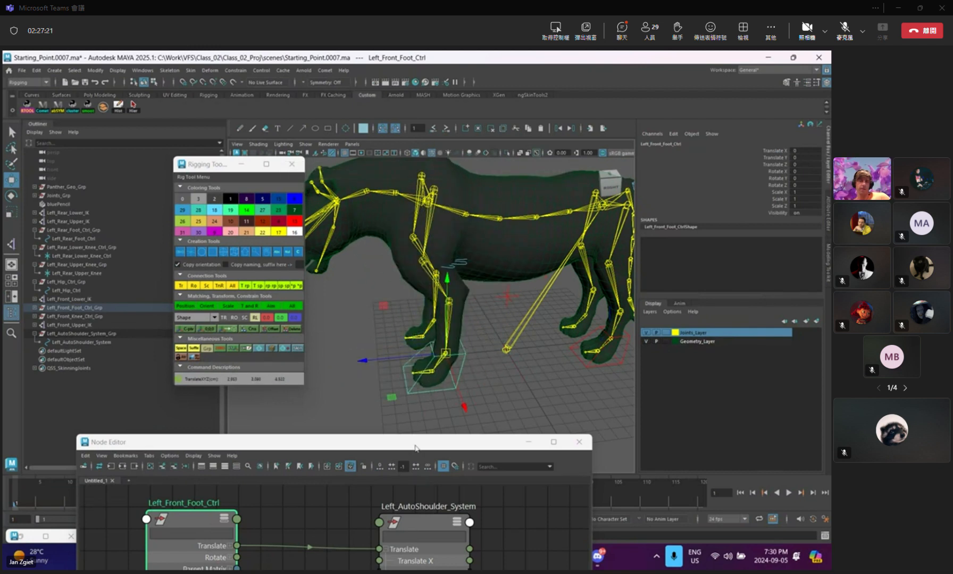
# Make room between the two control nodes, create a multiplyDivide node there, and show its attributes.
pyautogui.moveTo(420, 441); pyautogui.dragTo(440, 240)
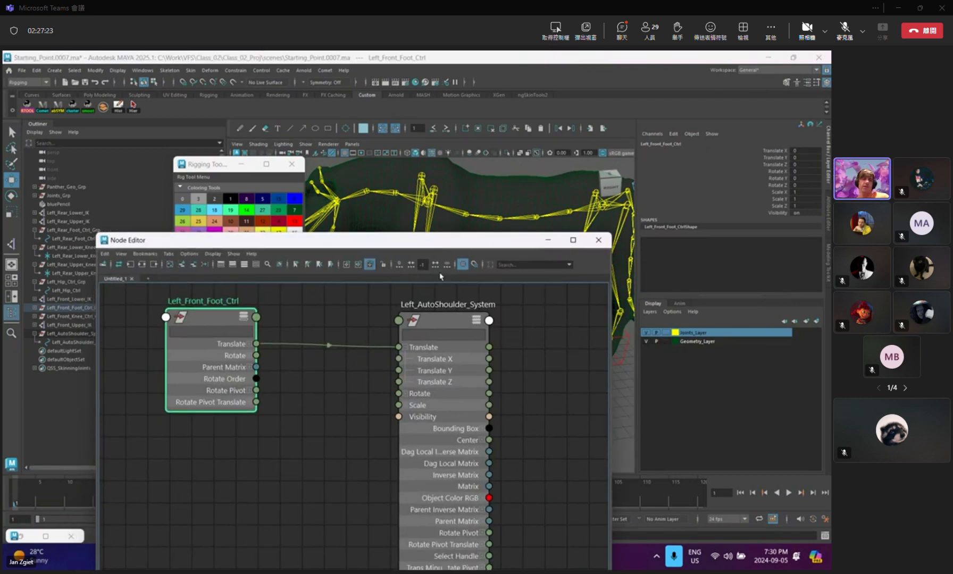
pyautogui.moveTo(443, 321); pyautogui.dragTo(550, 318)
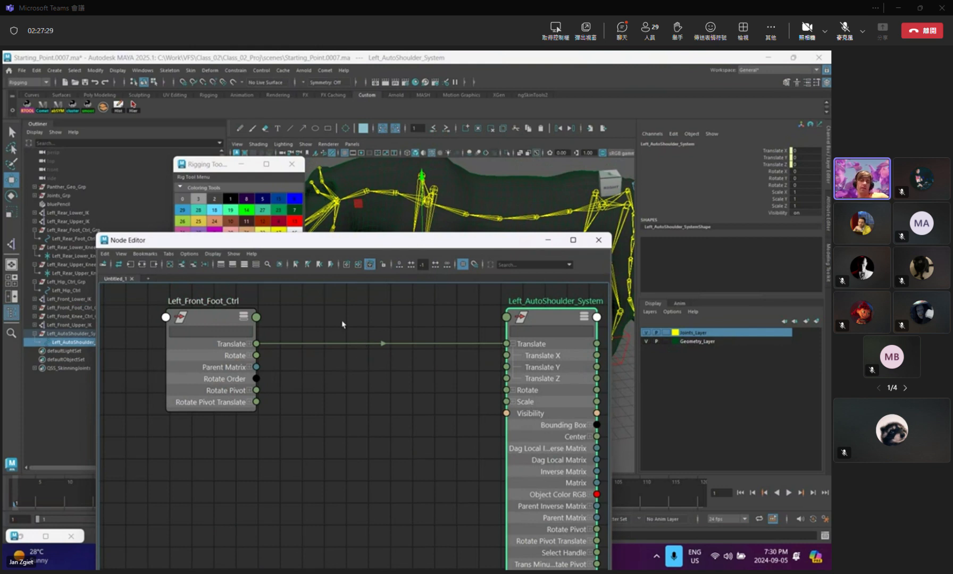
pyautogui.moveTo(362, 245); pyautogui.dragTo(342, 180)
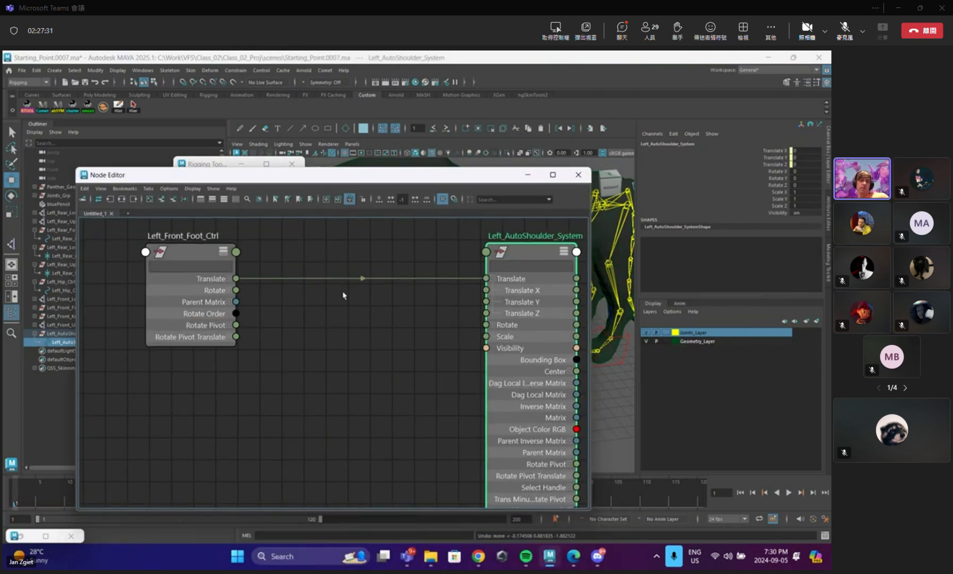
pyautogui.click(302, 306)
pyautogui.press('Tab')
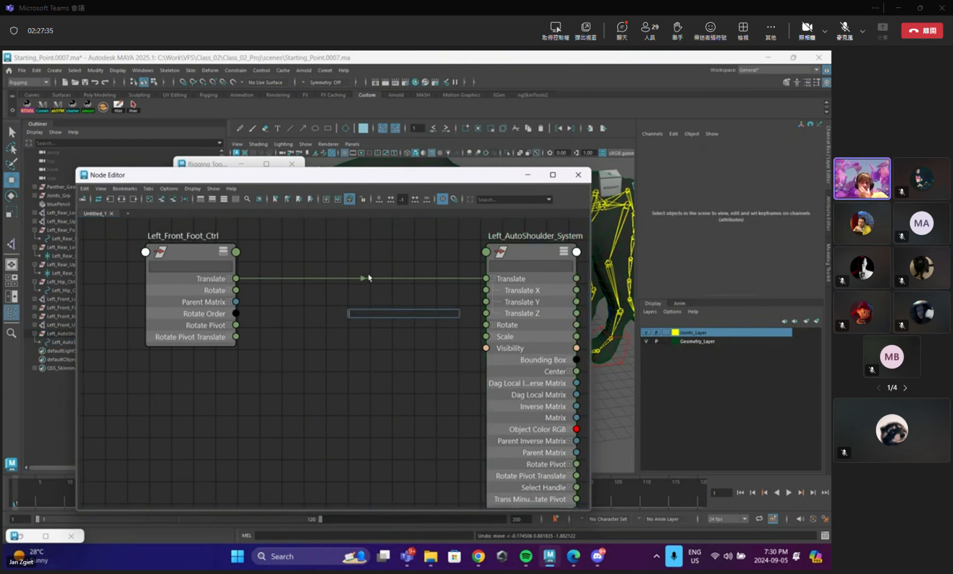
pyautogui.write('multiply')
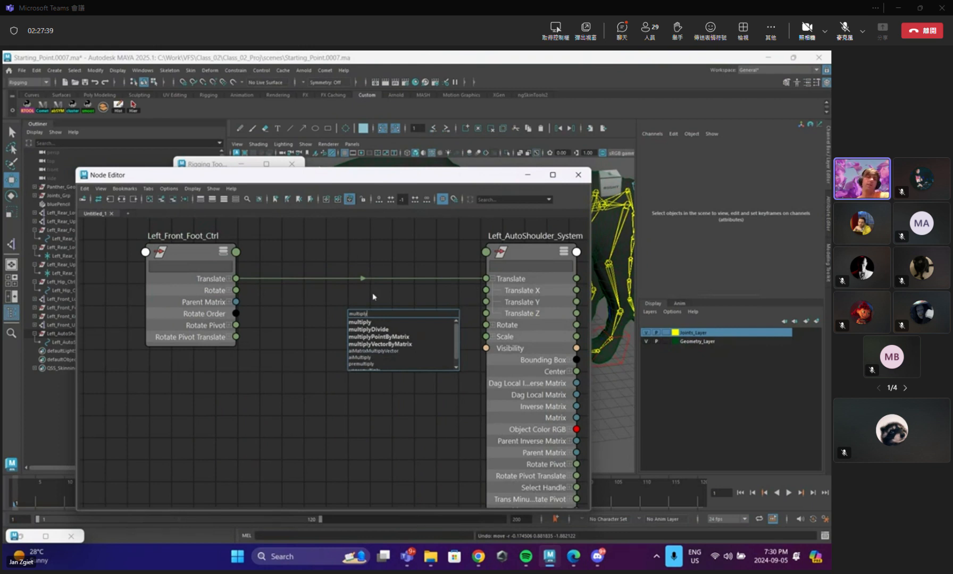
pyautogui.click(371, 330)
pyautogui.moveTo(385, 322); pyautogui.dragTo(358, 298)
pyautogui.click(400, 299)
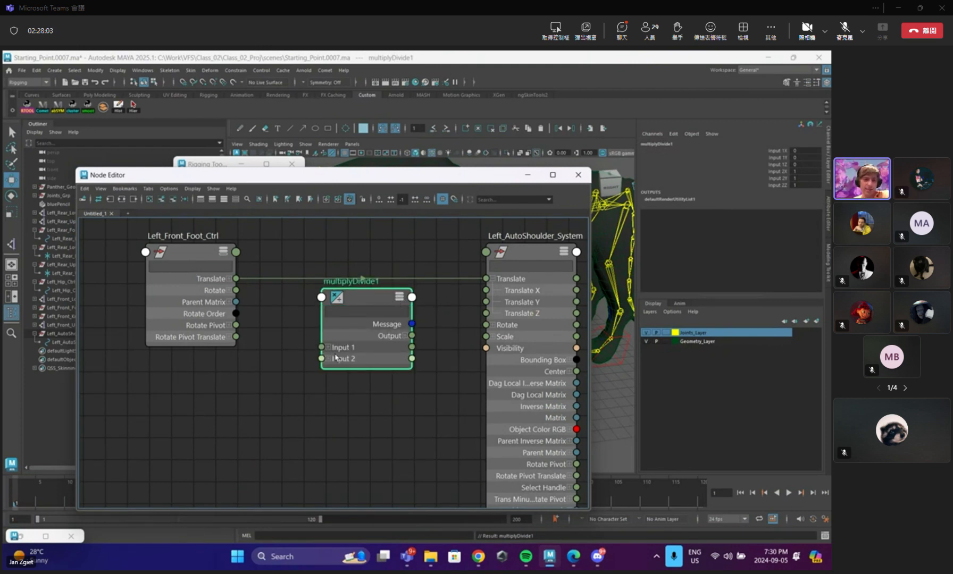
pyautogui.moveTo(363, 296); pyautogui.dragTo(356, 311)
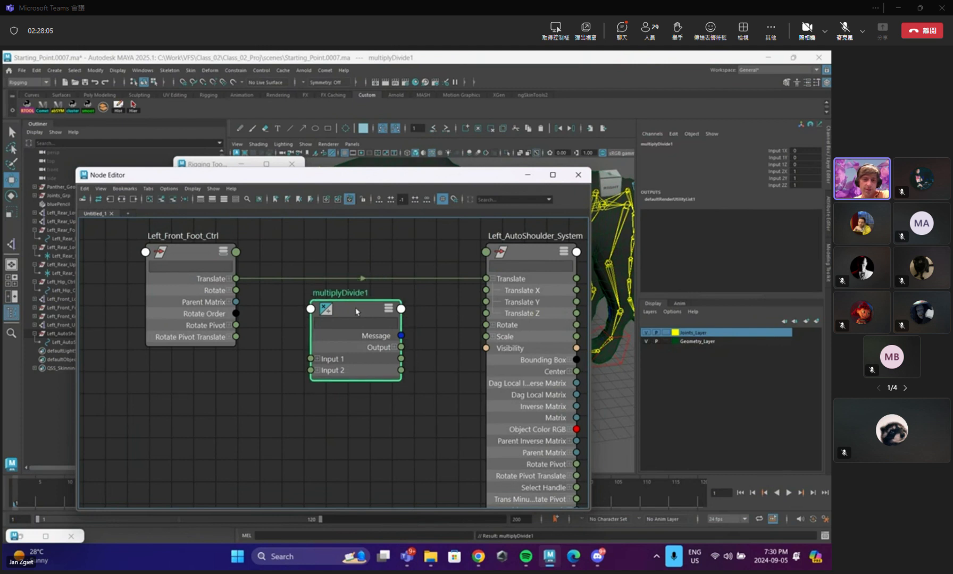
# Connect Left_Front_Foot_Ctrl's Translate to the multiplyDivide node's Input 1 and set Input 2 X, Y and Z to 0.2.
pyautogui.moveTo(236, 280); pyautogui.dragTo(313, 363)
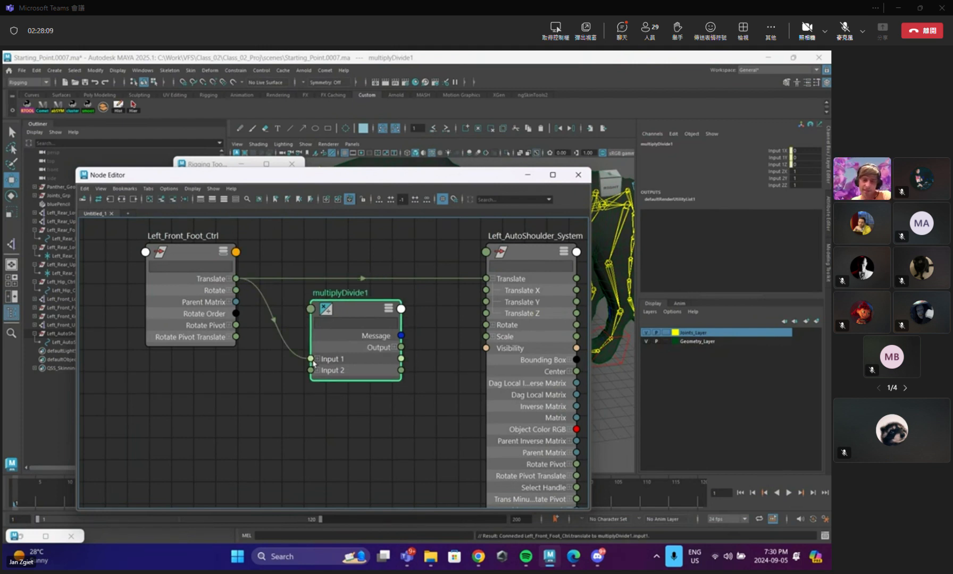
pyautogui.click(797, 171)
pyautogui.click(805, 184)
pyautogui.moveTo(798, 173); pyautogui.dragTo(799, 185)
pyautogui.write('0.2')
pyautogui.press('Return')
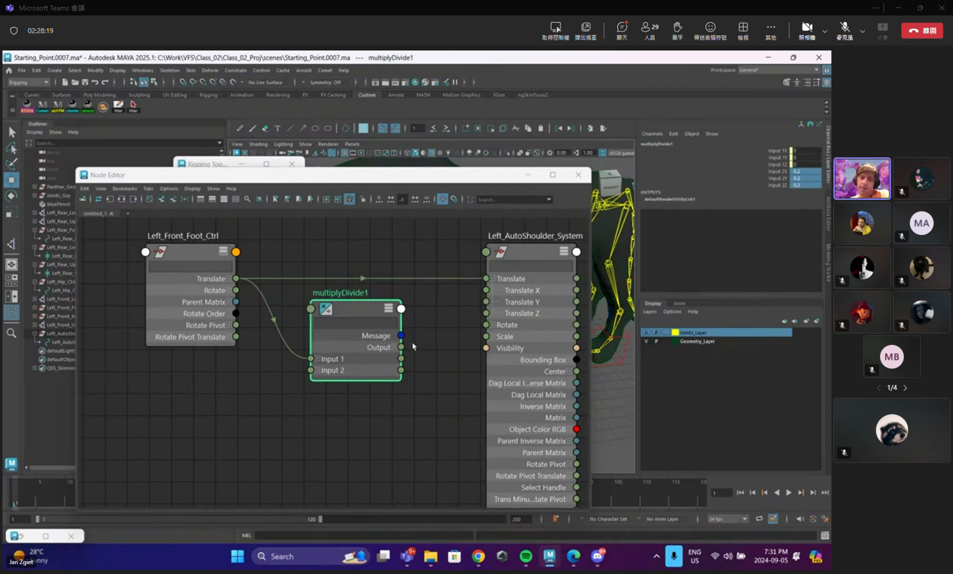
# Connect the multiplyDivide node's Output to Left_AutoShoulder_System's Translate, replacing the direct connection, and line up the nodes.
pyautogui.moveTo(402, 347); pyautogui.dragTo(486, 279)
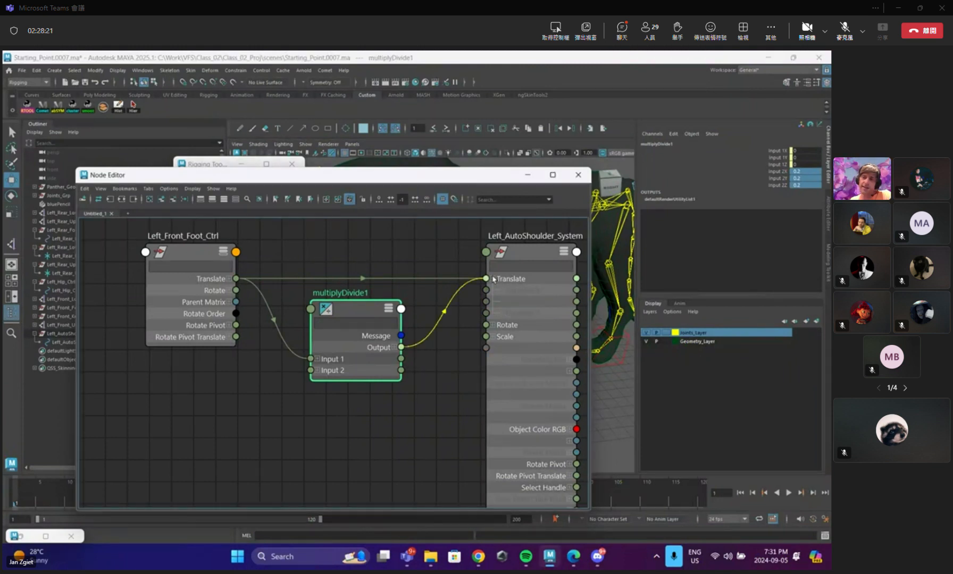
pyautogui.moveTo(349, 316); pyautogui.dragTo(350, 245)
pyautogui.moveTo(202, 254); pyautogui.dragTo(178, 266)
pyautogui.click(335, 261)
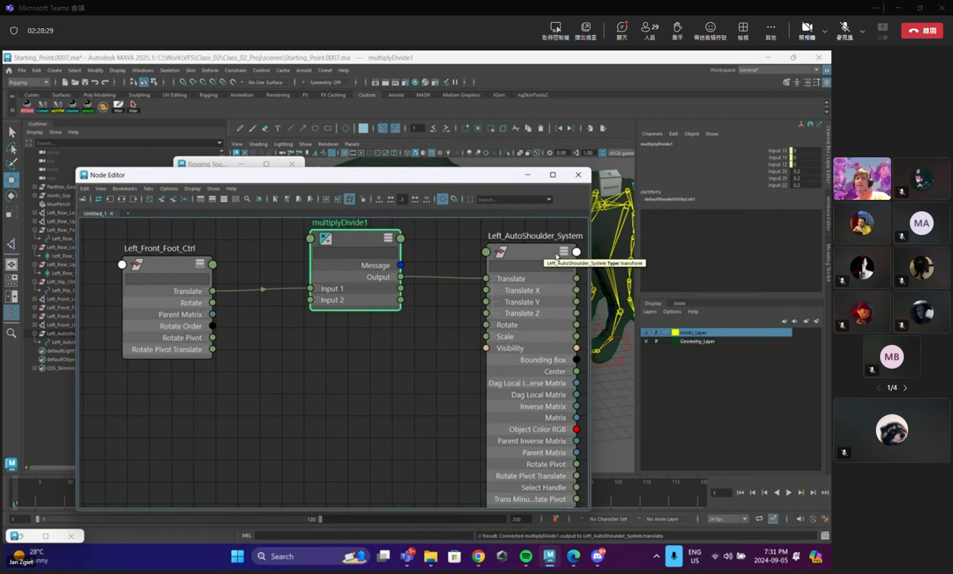
# Minimize the Node Editor, test the reduced shoulder motion by moving Left_Front_Foot_Ctrl, and undo the moves.
pyautogui.click(527, 177)
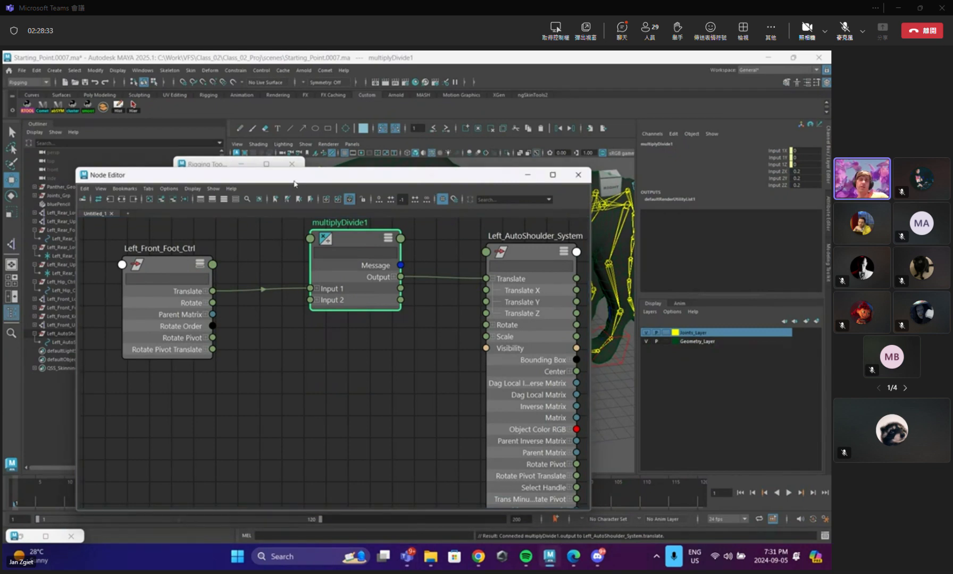
pyautogui.moveTo(534, 179); pyautogui.dragTo(485, 230)
pyautogui.click(479, 225)
pyautogui.click(457, 372)
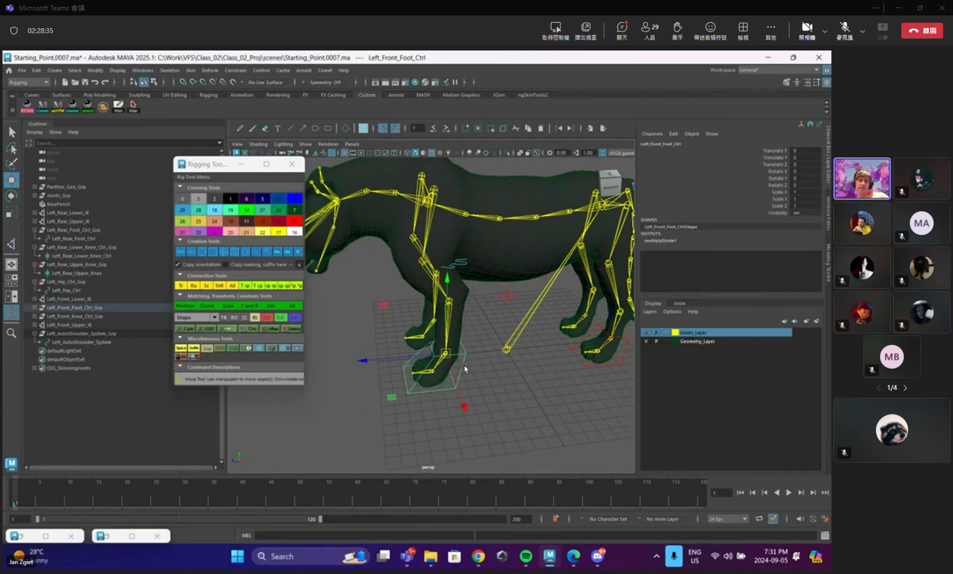
pyautogui.moveTo(452, 365); pyautogui.dragTo(480, 342)
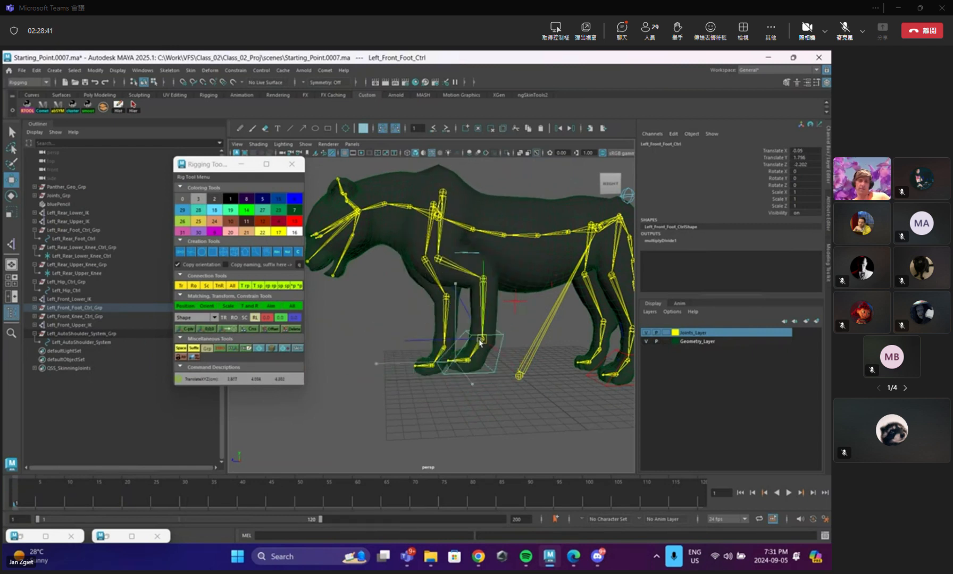
pyautogui.hotkey('ctrl', 'z')
pyautogui.hotkey('ctrl', 'z')
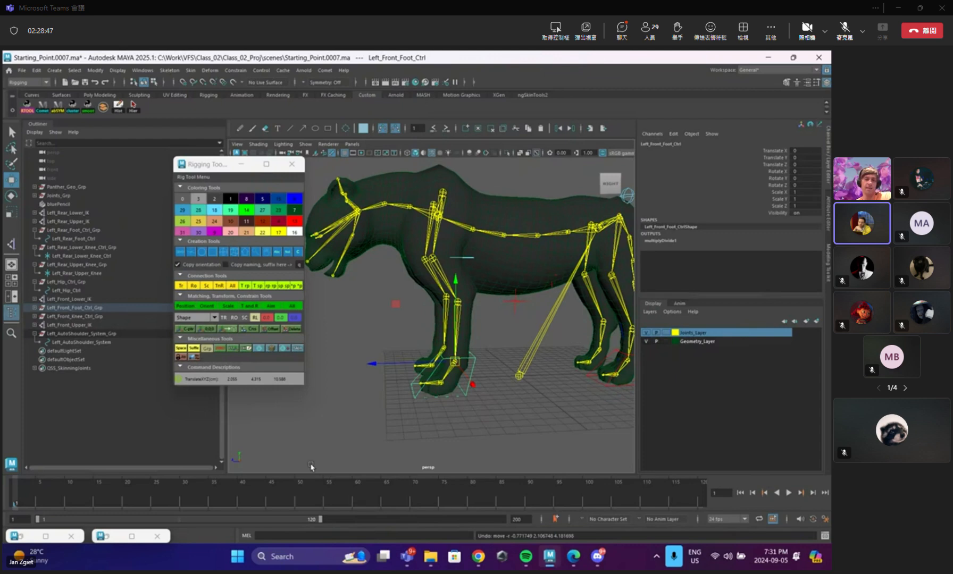
# Bring the Node Editor back, create a multiply node below the multiplyDivide node, and show its attributes.
pyautogui.click(131, 536)
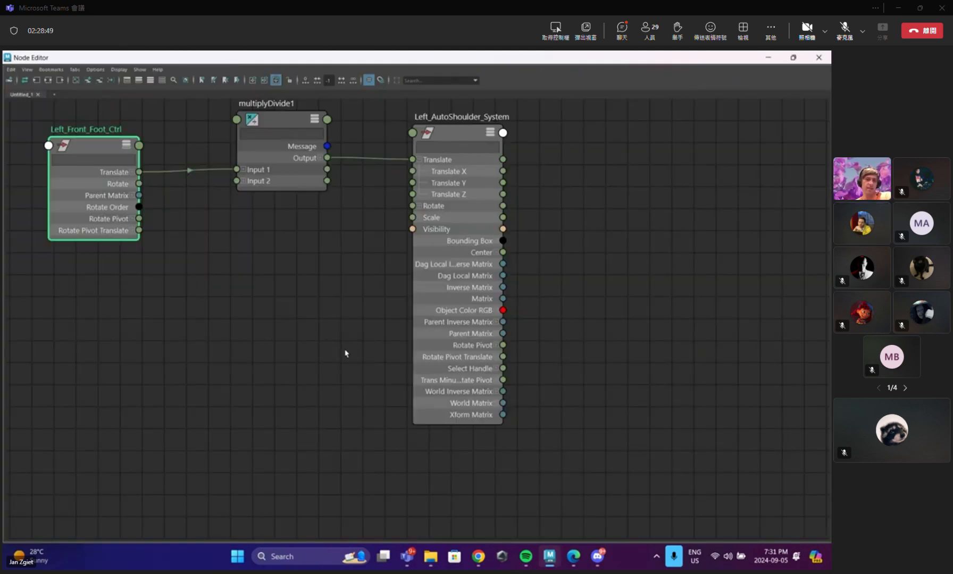
pyautogui.rightClick(324, 230)
pyautogui.keyDown('alt'); pyautogui.moveTo(317, 231); pyautogui.dragTo(339, 321, button='middle'); pyautogui.keyUp('alt')
pyautogui.click(255, 331)
pyautogui.press('Tab')
pyautogui.write('multiply')
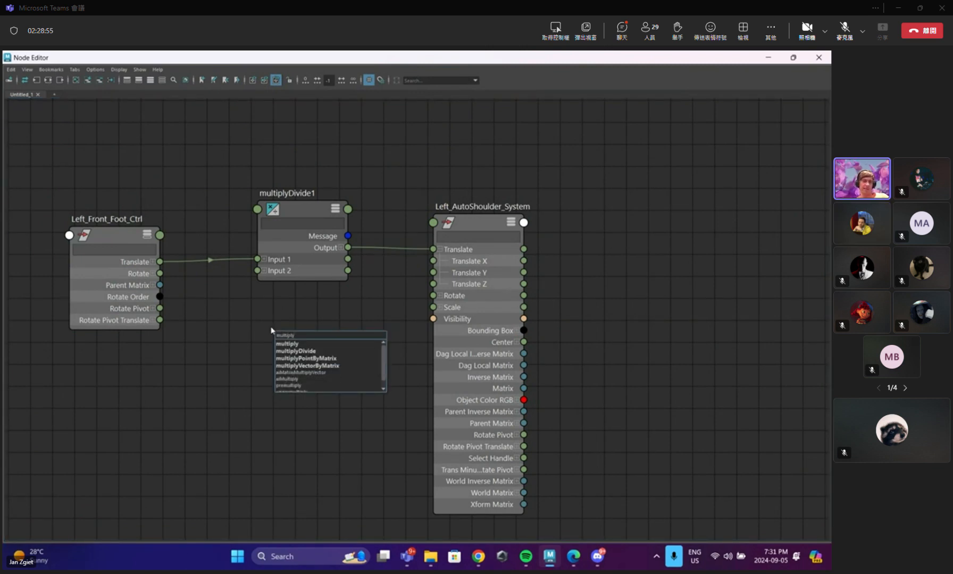
pyautogui.press('Return')
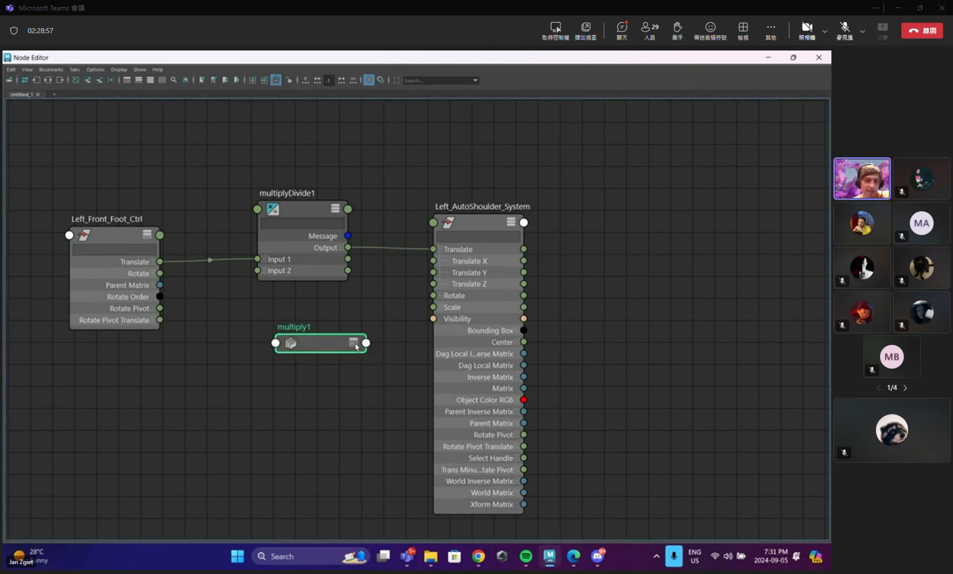
pyautogui.click(352, 345)
pyautogui.click(352, 346)
pyautogui.moveTo(287, 395); pyautogui.dragTo(276, 366)
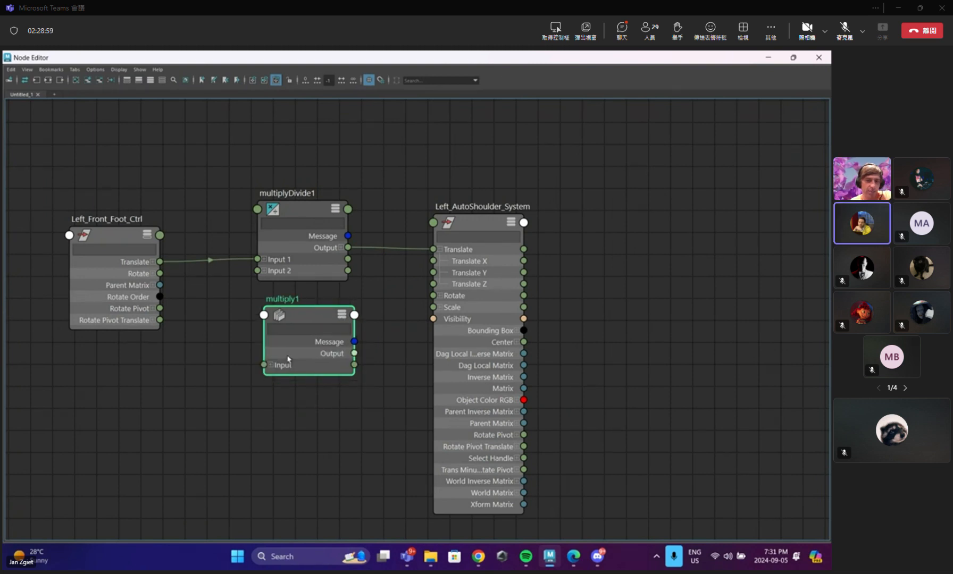
# Expand the multiply node's Input and try to connect Left_Front_Foot_Ctrl's Translate to it, comparing it with the multiplyDivide node.
pyautogui.click(272, 366)
pyautogui.moveTo(160, 261); pyautogui.dragTo(247, 346)
pyautogui.click(234, 296)
pyautogui.moveTo(317, 319); pyautogui.dragTo(310, 313)
pyautogui.click(309, 217)
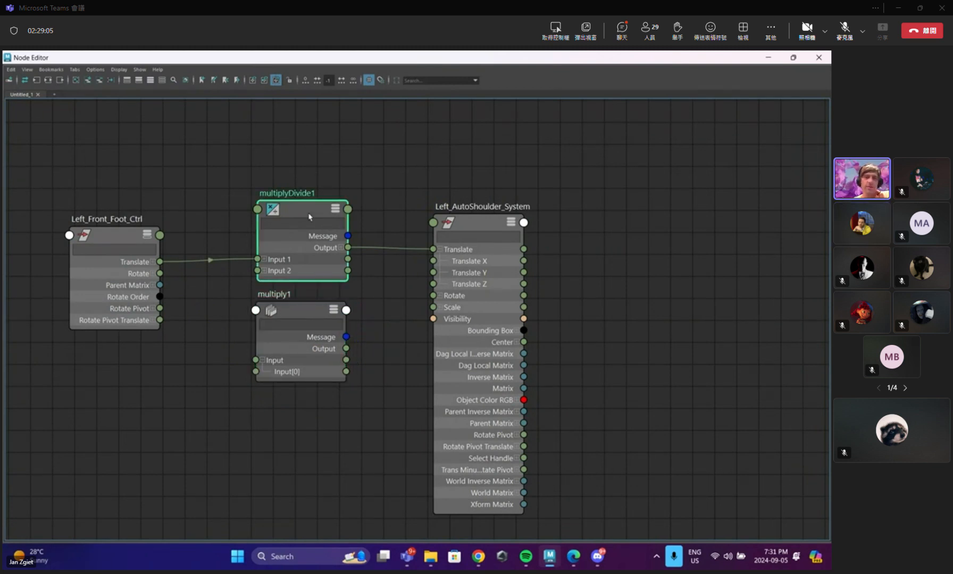
# Delete the multiplyDivide node, put the multiply node in its place, and connect Left_Front_Foot_Ctrl's Translate X, Y and Z to Input[0], Input[1] and Input[2].
pyautogui.click(152, 262)
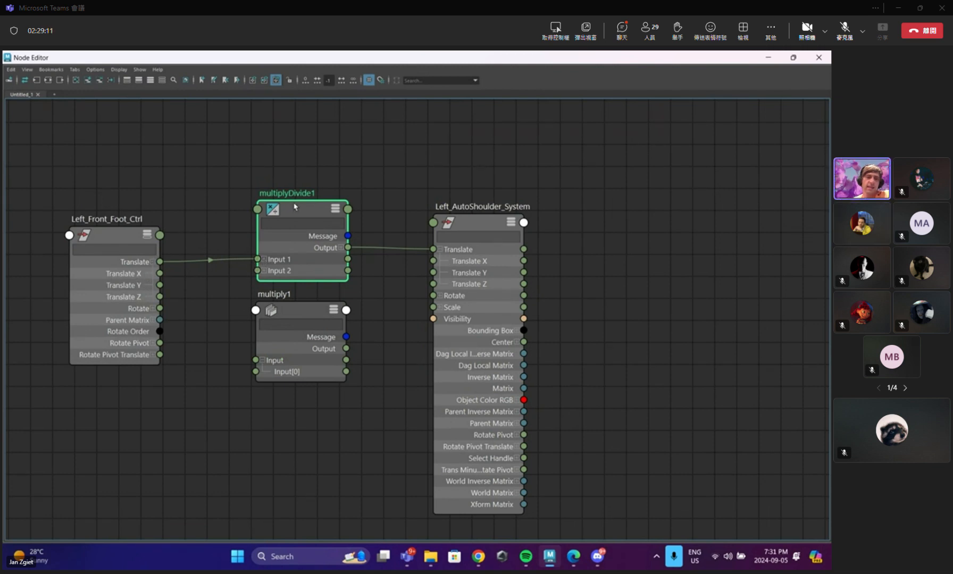
pyautogui.press('Delete')
pyautogui.moveTo(294, 314); pyautogui.dragTo(279, 187)
pyautogui.moveTo(160, 274); pyautogui.dragTo(240, 244)
pyautogui.moveTo(160, 285); pyautogui.dragTo(240, 255)
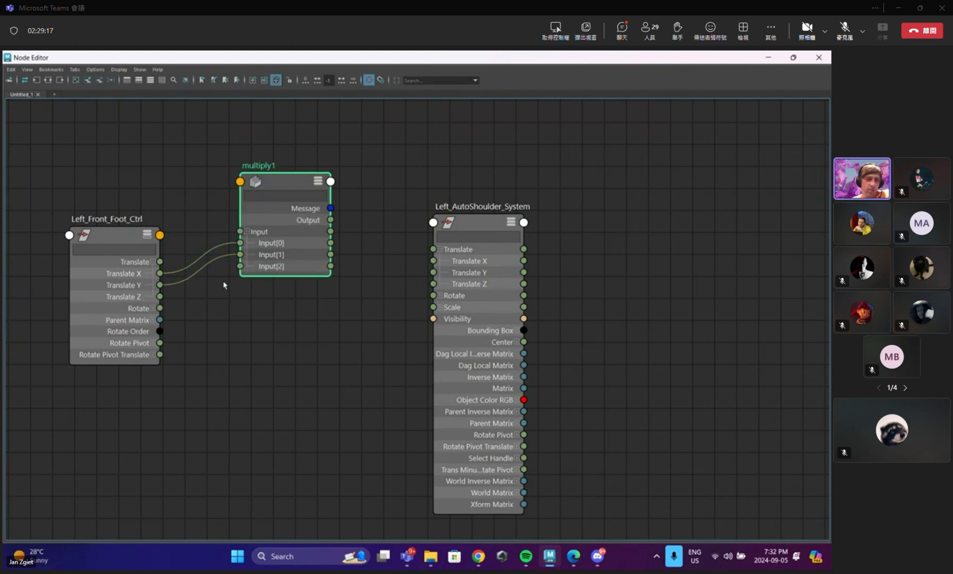
pyautogui.moveTo(160, 298); pyautogui.dragTo(241, 266)
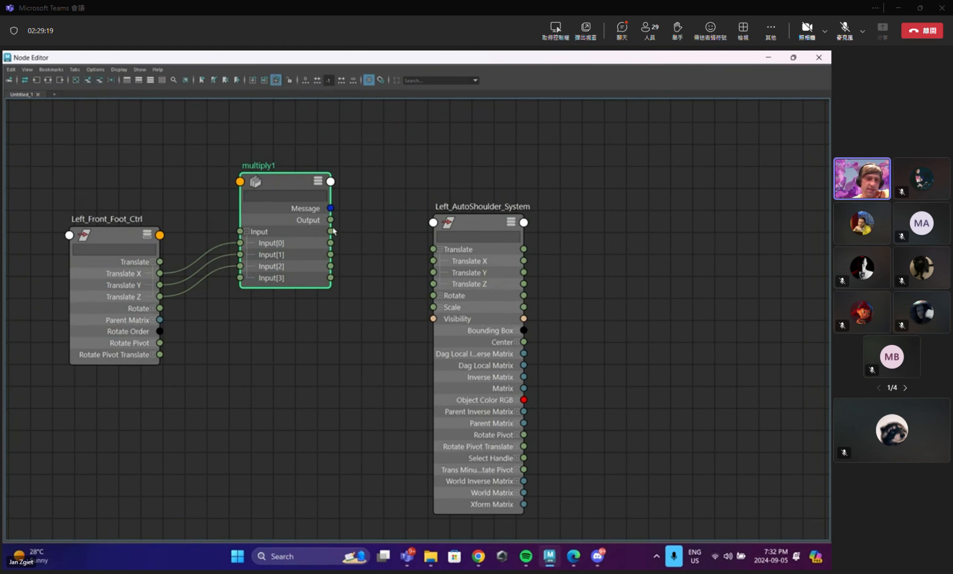
# Try to connect the multiply node's Output to Left_AutoShoulder_System's Translate, and level the multiply node with its incoming connections.
pyautogui.moveTo(331, 220); pyautogui.dragTo(404, 244)
pyautogui.moveTo(293, 180); pyautogui.dragTo(289, 208)
pyautogui.moveTo(327, 249); pyautogui.dragTo(401, 241)
pyautogui.click(383, 213)
pyautogui.click(299, 209)
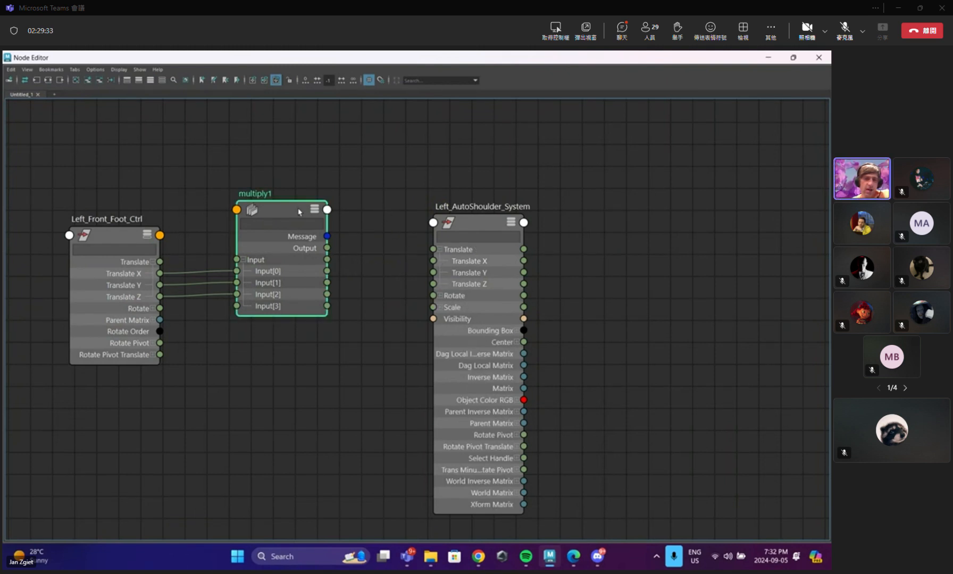
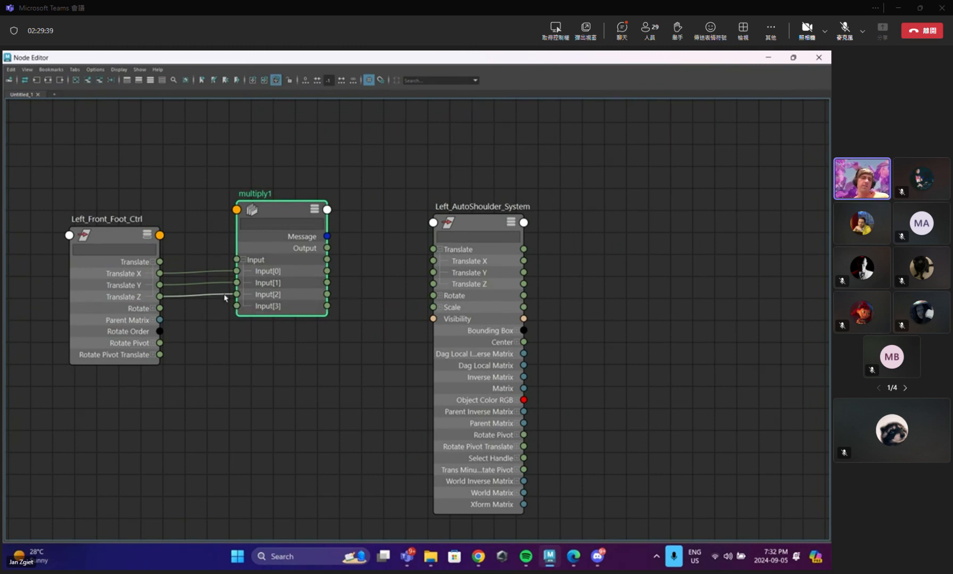
# Shrink the Node Editor to uncover the multiply node's attributes and examine its Input section and connected plugs.
pyautogui.click(280, 213)
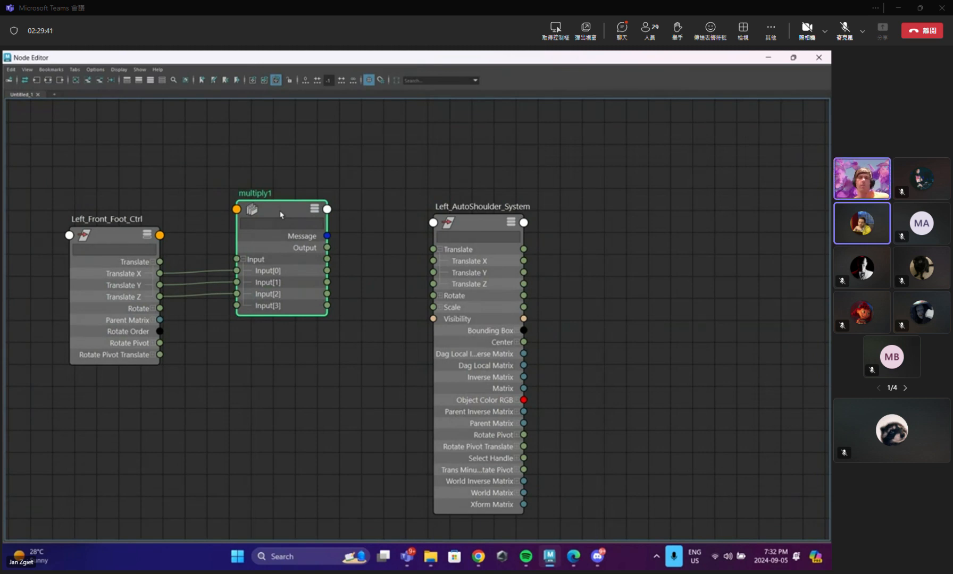
pyautogui.moveTo(511, 58); pyautogui.dragTo(358, 131)
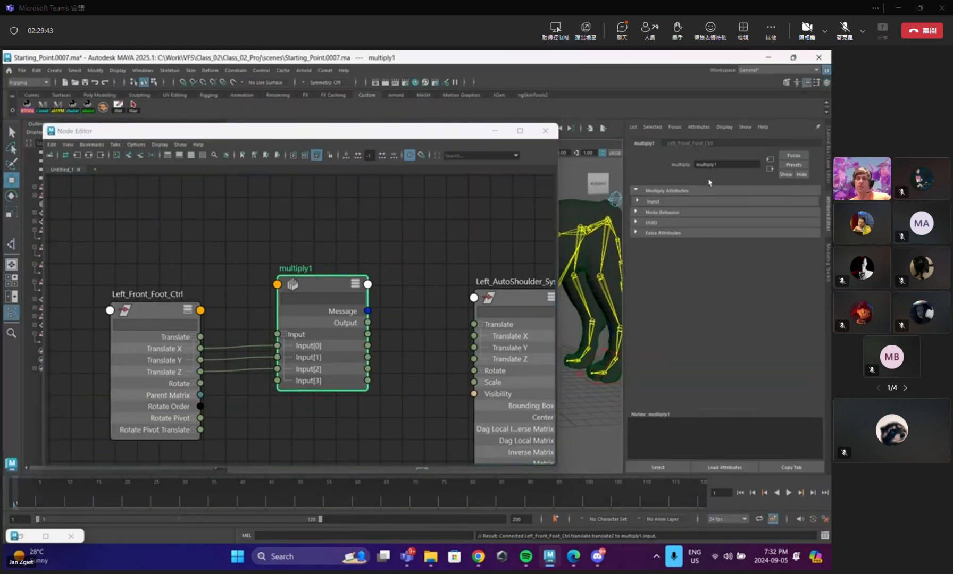
pyautogui.click(637, 202)
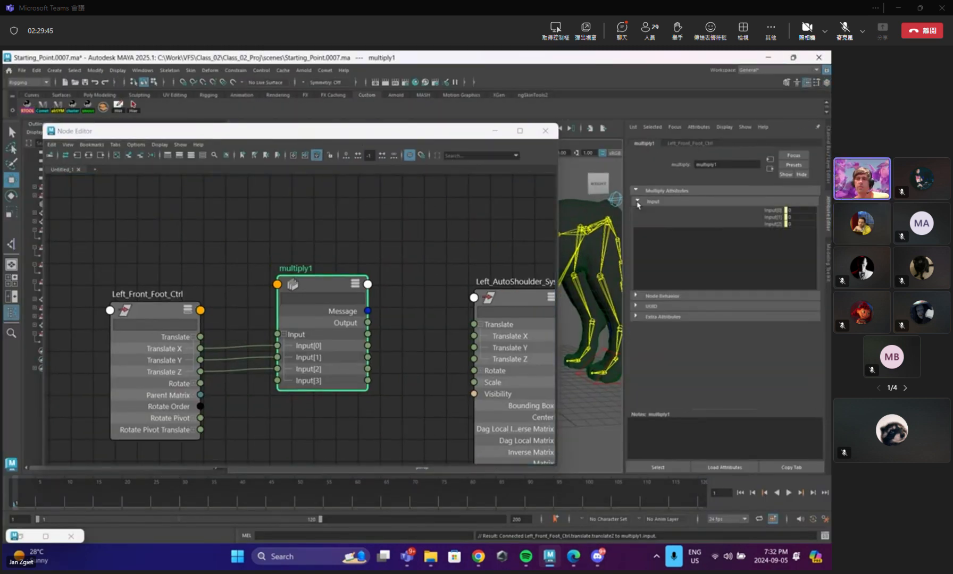
pyautogui.click(637, 202)
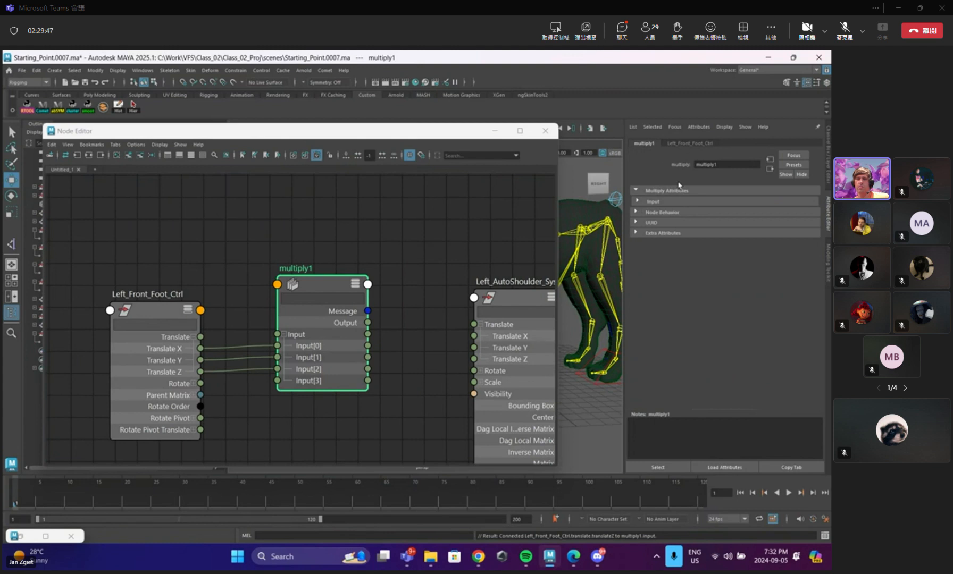
pyautogui.click(269, 370)
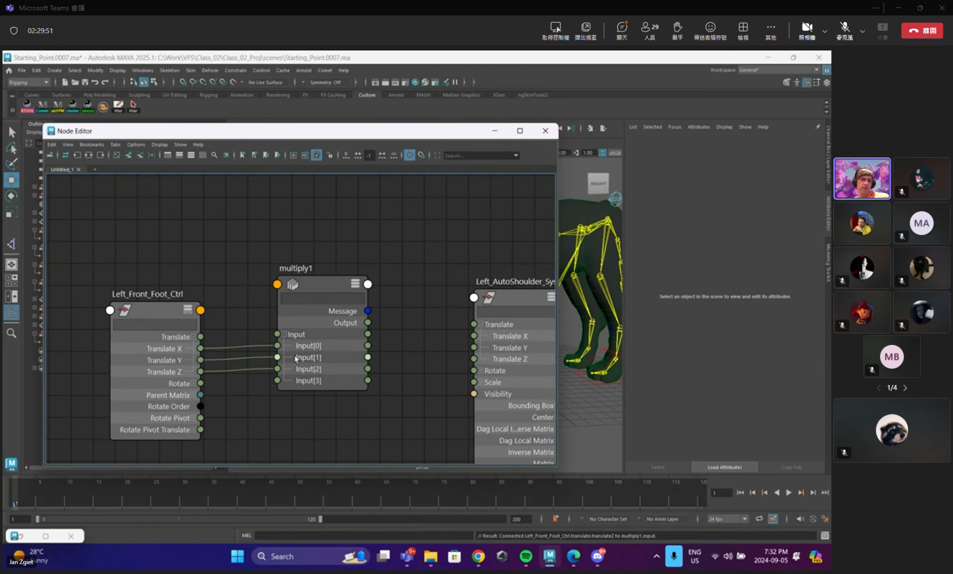
pyautogui.click(328, 287)
pyautogui.click(254, 307)
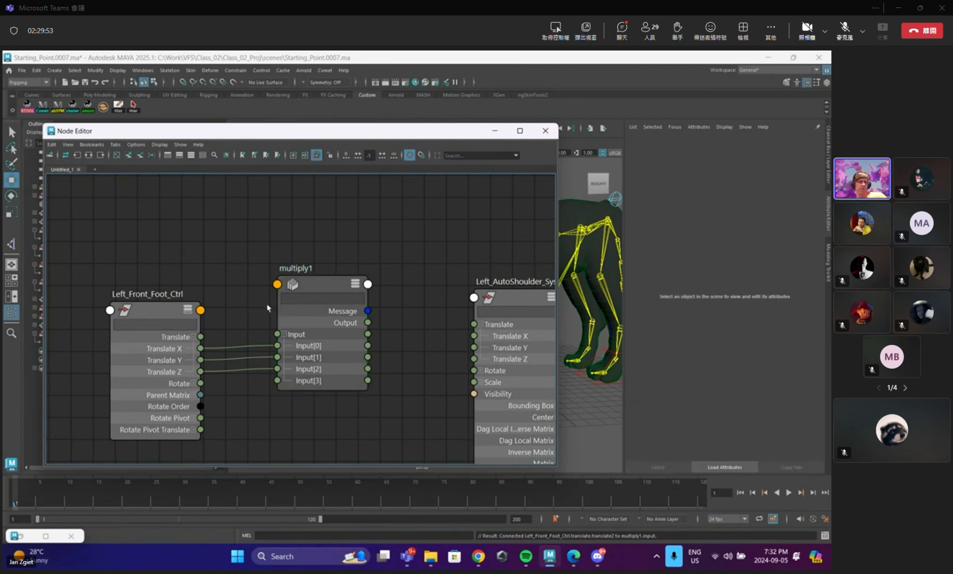
# Undo the Translate Y and Translate Z connections to the multiply node.
pyautogui.hotkey('ctrl', 'z')
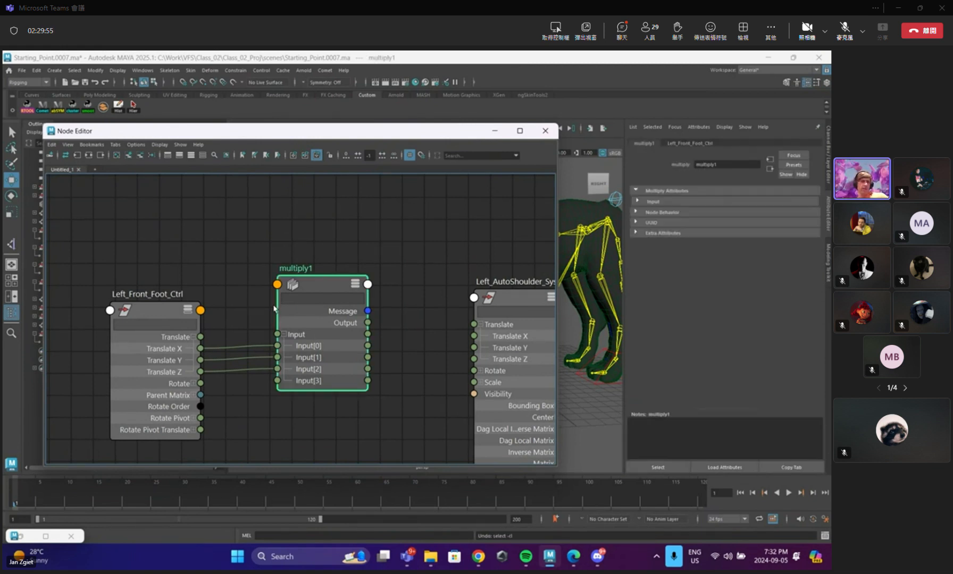
pyautogui.hotkey('ctrl', 'z')
pyautogui.hotkey('ctrl', 'z')
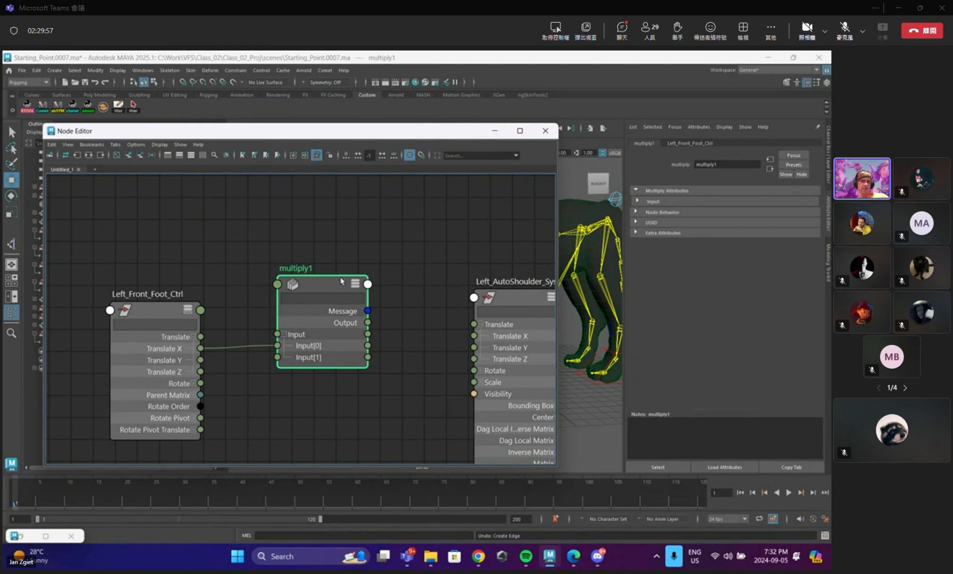
# Duplicate the multiply node twice, stack the copies below the original, and expand their display.
pyautogui.moveTo(342, 282); pyautogui.dragTo(356, 210)
pyautogui.hotkey('ctrl', 'd')
pyautogui.moveTo(342, 379); pyautogui.dragTo(341, 318)
pyautogui.click(370, 321)
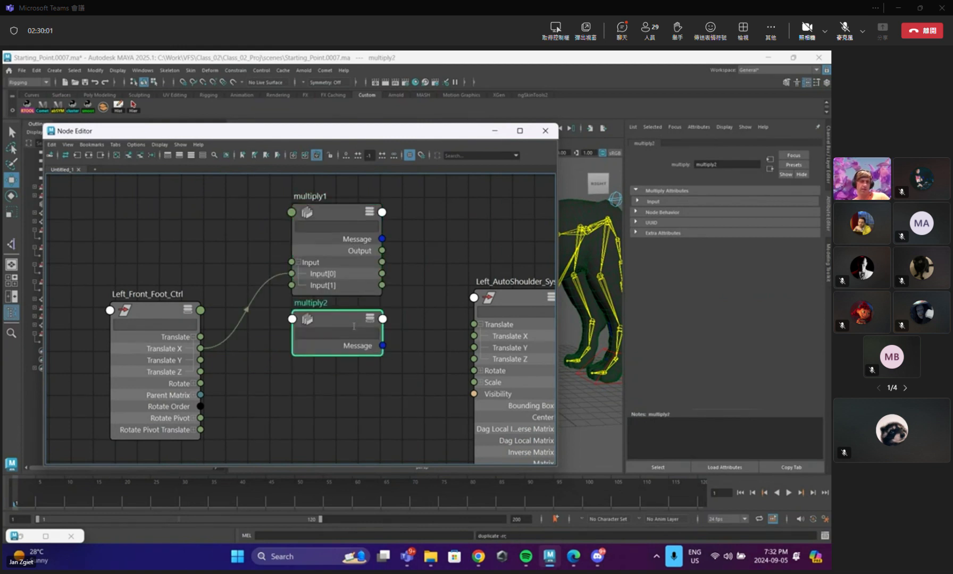
pyautogui.hotkey('ctrl', 'd')
pyautogui.moveTo(180, 242); pyautogui.dragTo(346, 415)
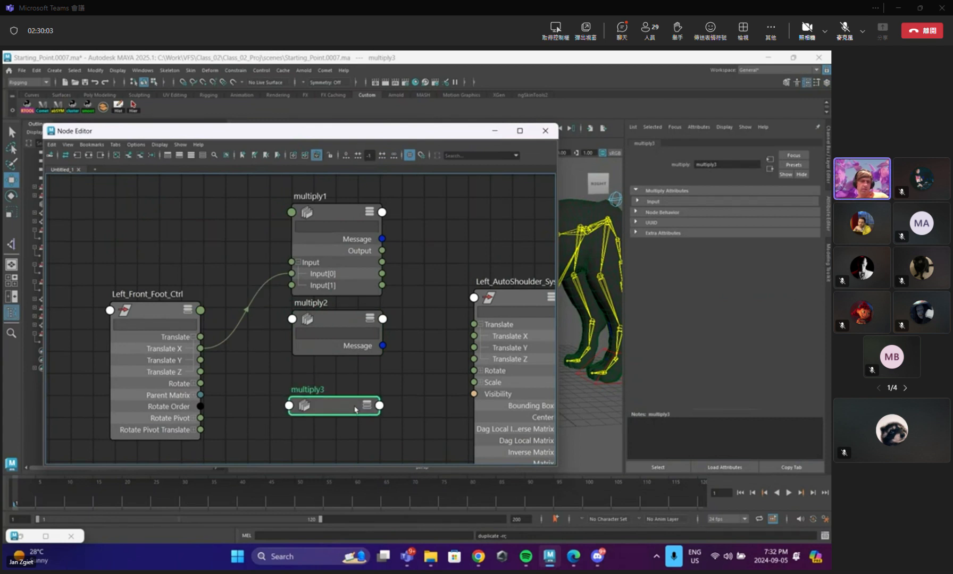
pyautogui.click(366, 405)
pyautogui.moveTo(334, 363); pyautogui.dragTo(336, 357, button='right')
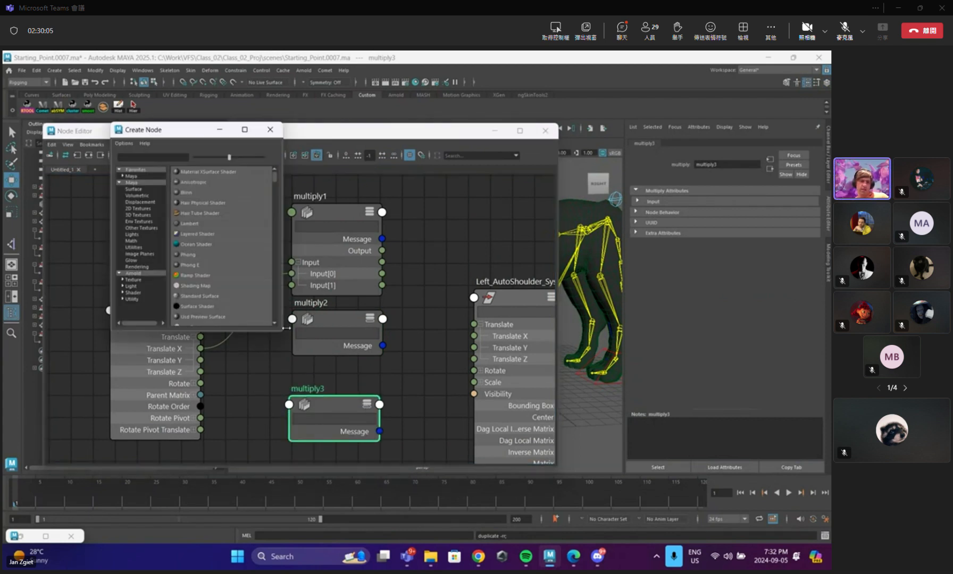
# Close the Create Node window and connect Left_Front_Foot_Ctrl's Translate Y to Input[0] of the second multiply node.
pyautogui.click(270, 130)
pyautogui.moveTo(201, 359); pyautogui.dragTo(303, 322)
pyautogui.moveTo(311, 326)
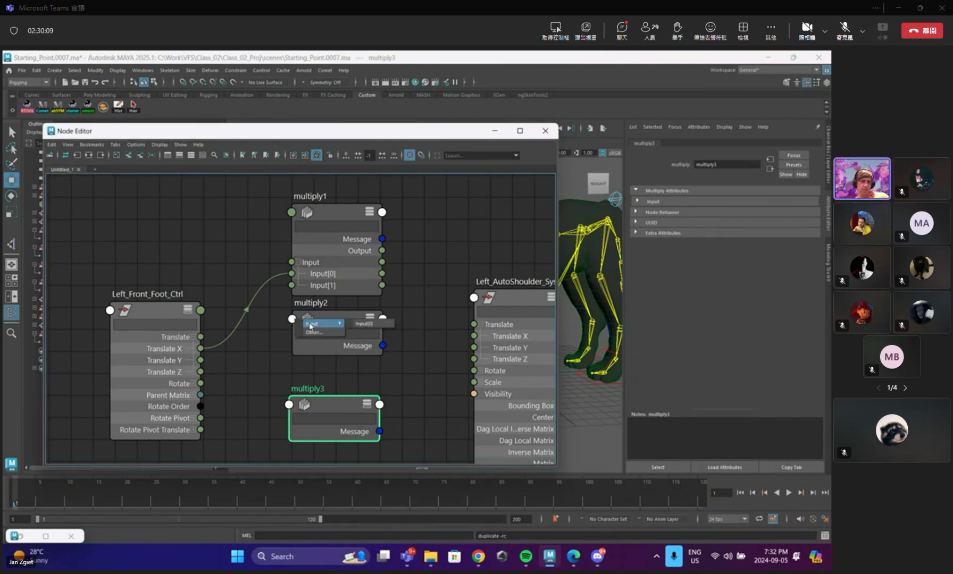
pyautogui.click(364, 324)
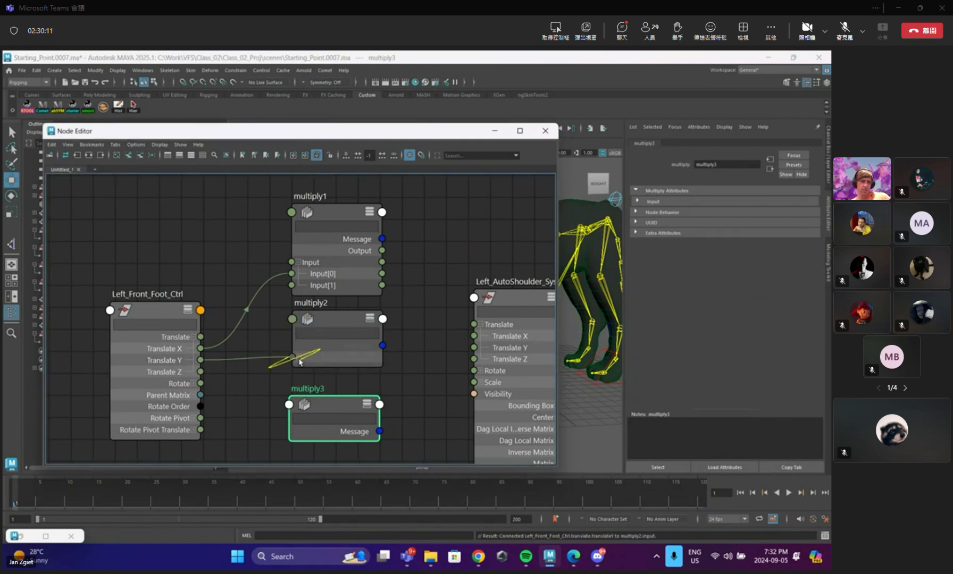
pyautogui.click(341, 318)
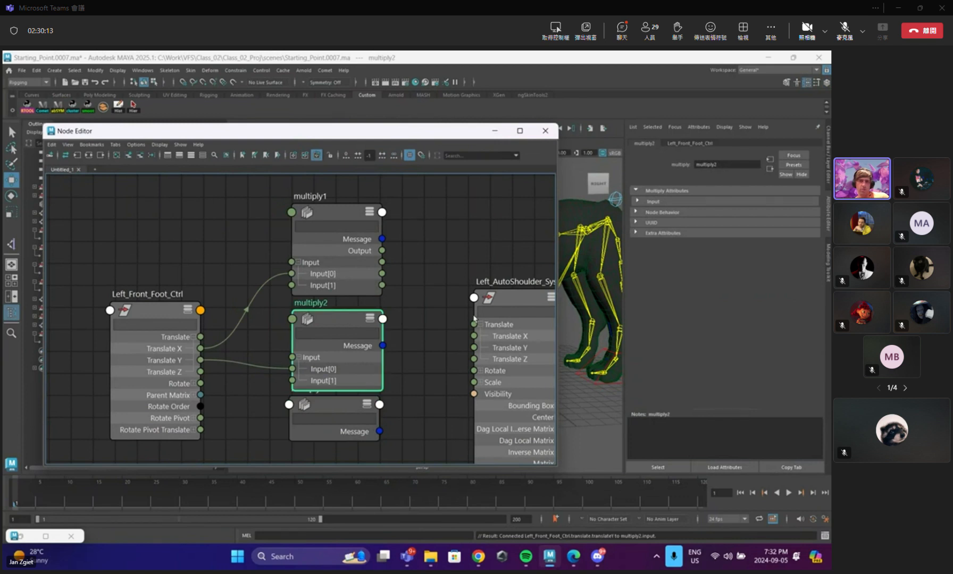
pyautogui.moveTo(345, 329); pyautogui.dragTo(344, 320)
# Delete all three multiply nodes between Left_Front_Foot_Ctrl and Left_AutoShoulder_System.
pyautogui.click(324, 406)
pyautogui.moveTo(419, 259); pyautogui.dragTo(354, 412)
pyautogui.press('Delete')
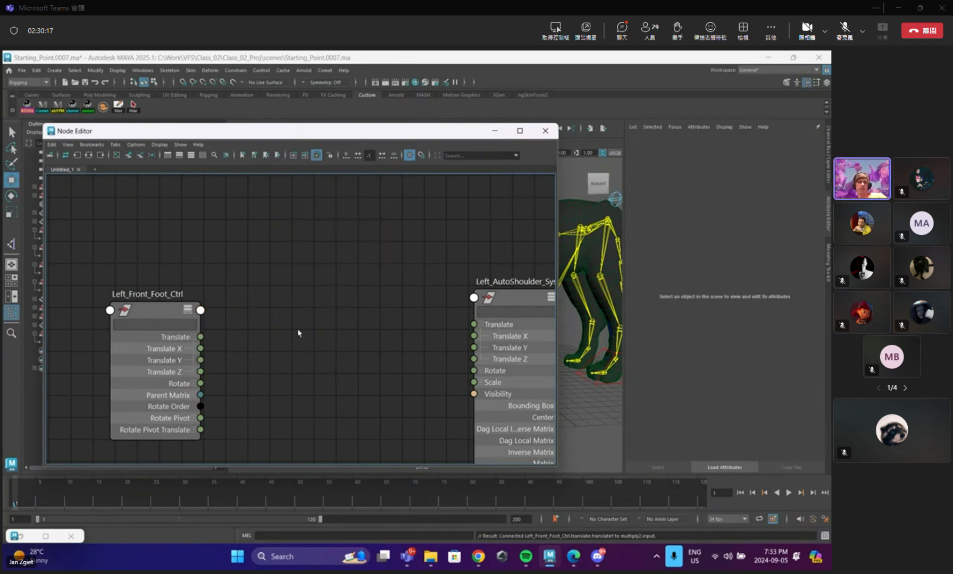
# Look through the available multiply node types, try a premultiply node between the foot control and shoulder nodes, and delete it.
pyautogui.press('Tab')
pyautogui.write('mult')
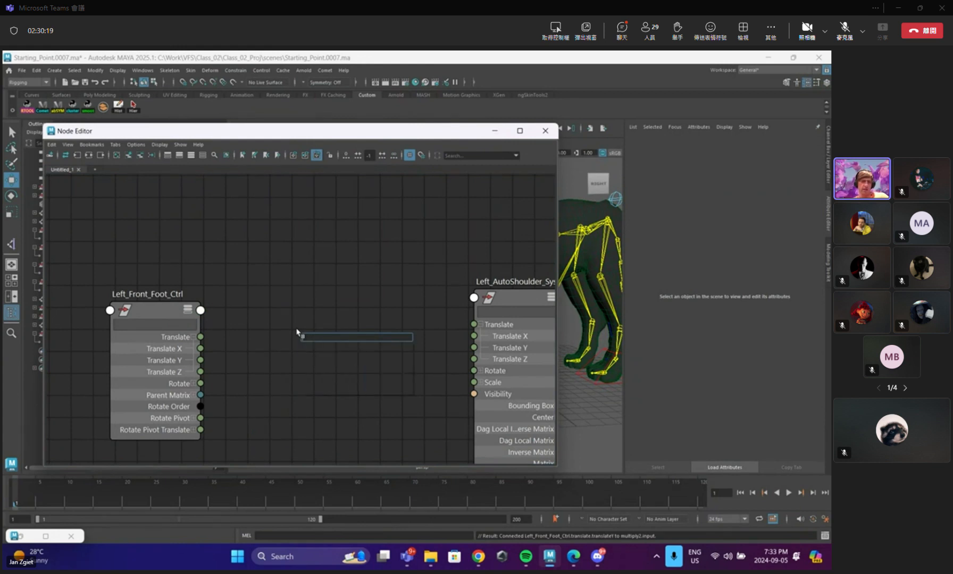
pyautogui.write('iply')
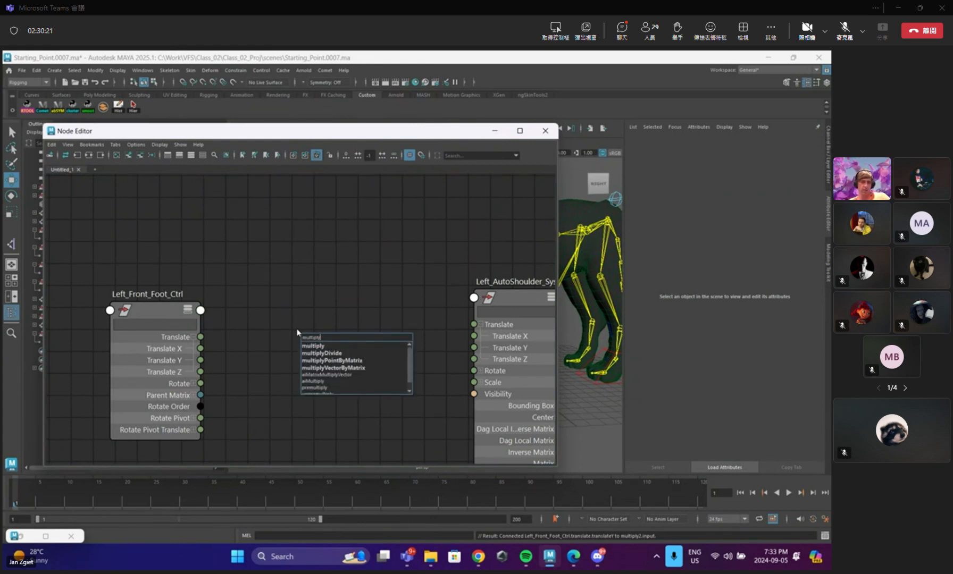
pyautogui.write('Ve')
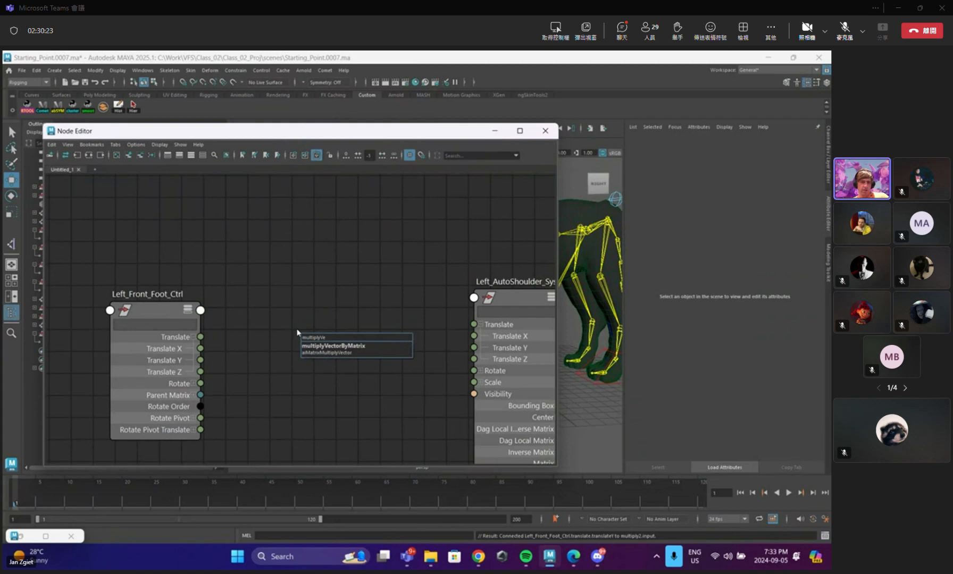
pyautogui.press('BackSpace')
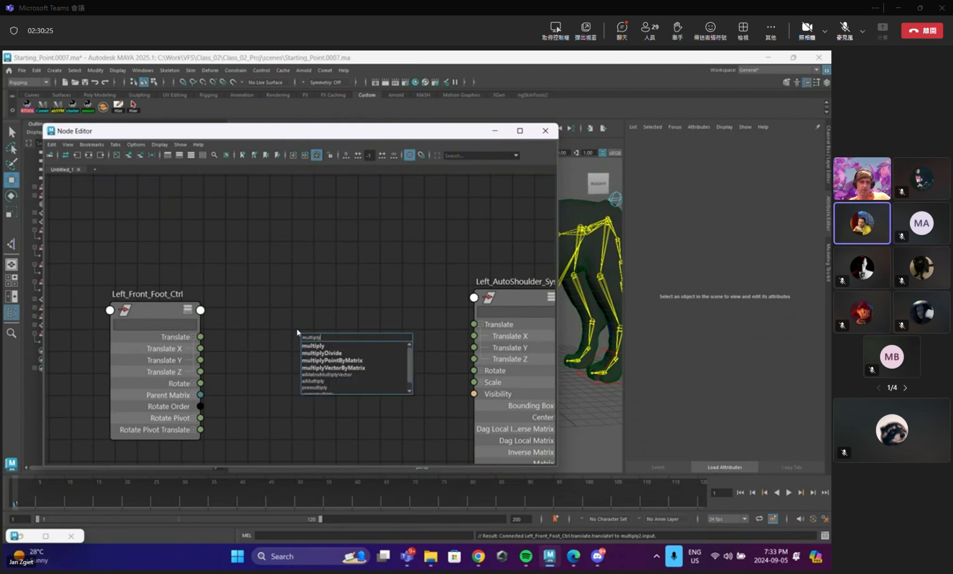
pyautogui.press('BackSpace')
pyautogui.press('BackSpace')
pyautogui.press('BackSpace')
pyautogui.press('BackSpace')
pyautogui.press('BackSpace')
pyautogui.press('BackSpace')
pyautogui.press('BackSpace')
pyautogui.write('prem')
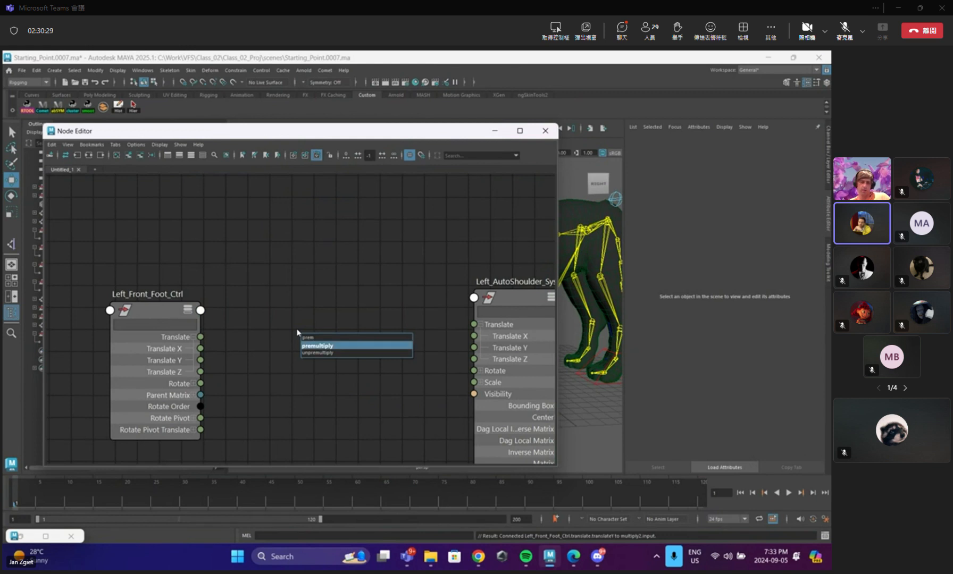
pyautogui.press('Return')
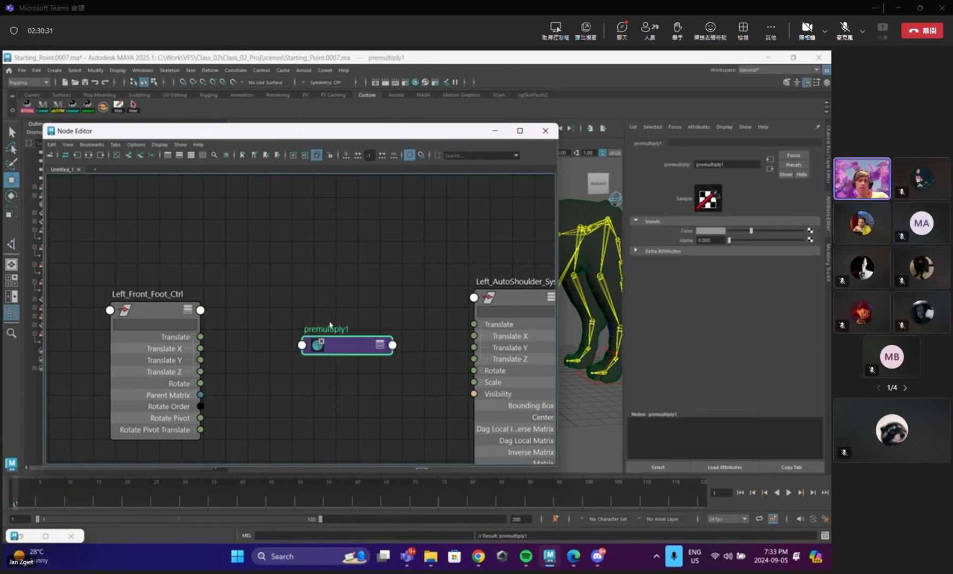
pyautogui.press('Delete')
# Move the Node Editor aside, pick out the auto-shoulder and left front foot controls in the viewport, and bring the editor back up.
pyautogui.moveTo(456, 133); pyautogui.dragTo(343, 402)
pyautogui.click(465, 261)
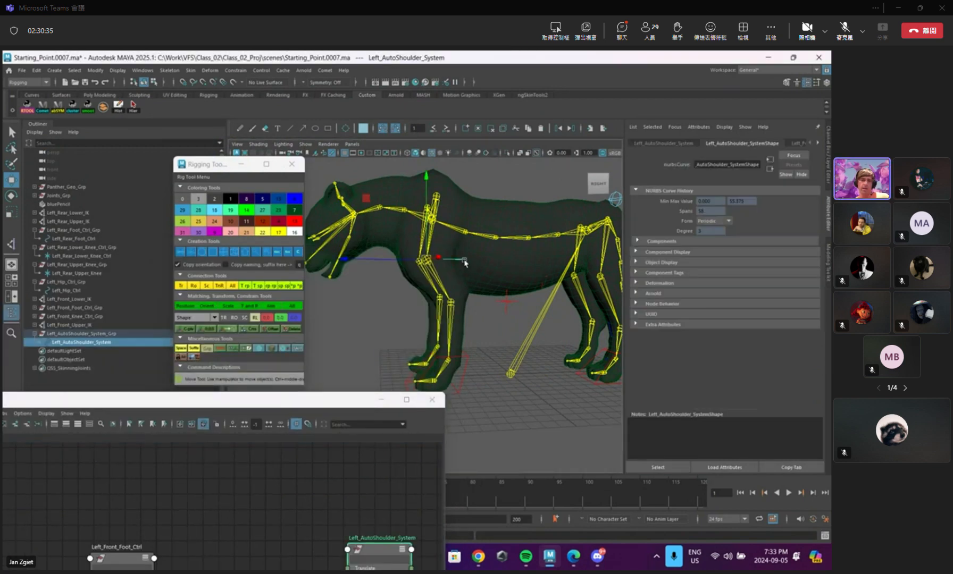
pyautogui.click(465, 375)
pyautogui.moveTo(311, 404); pyautogui.dragTo(364, 197)
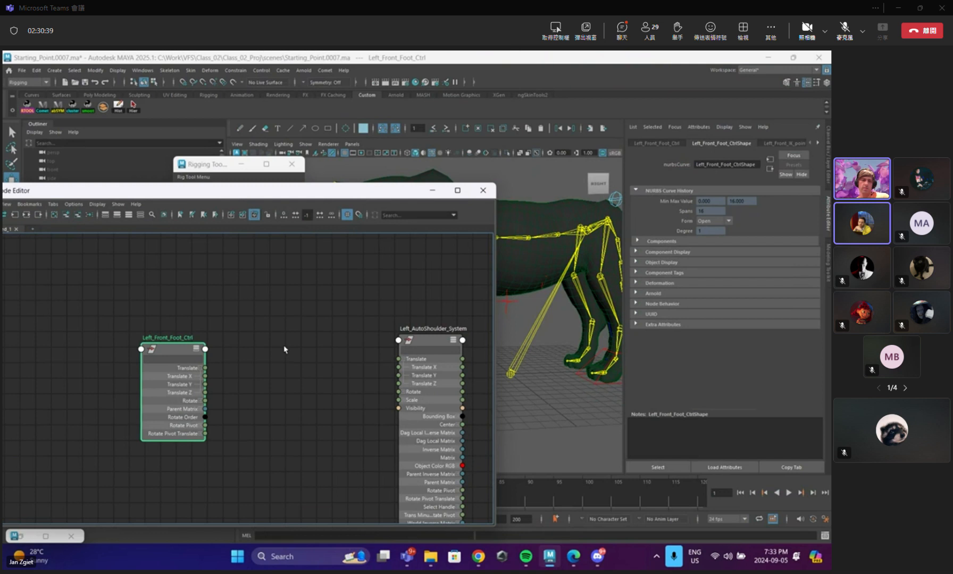
# Create a multiplyDivide node, connecting Left_Front_Foot_Ctrl's Translate to its Input 1 and its Output to Left_AutoShoulder_System's Translate.
pyautogui.click(268, 365)
pyautogui.press('Tab')
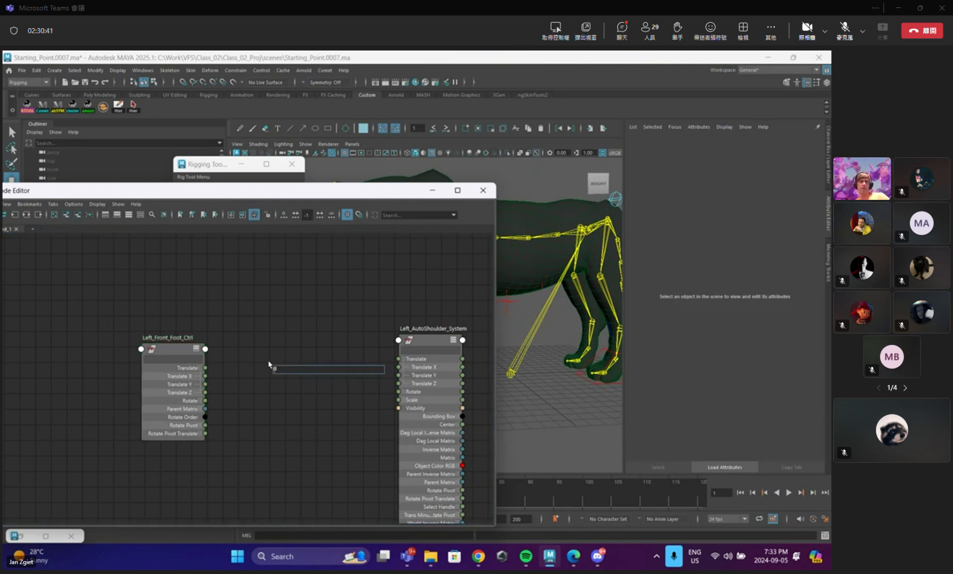
pyautogui.write('mul')
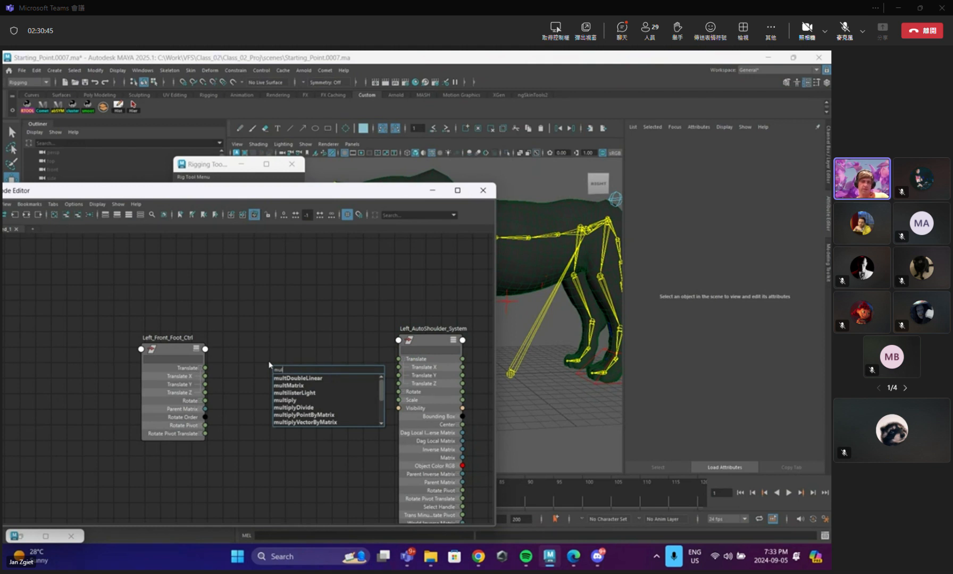
pyautogui.write('tipl')
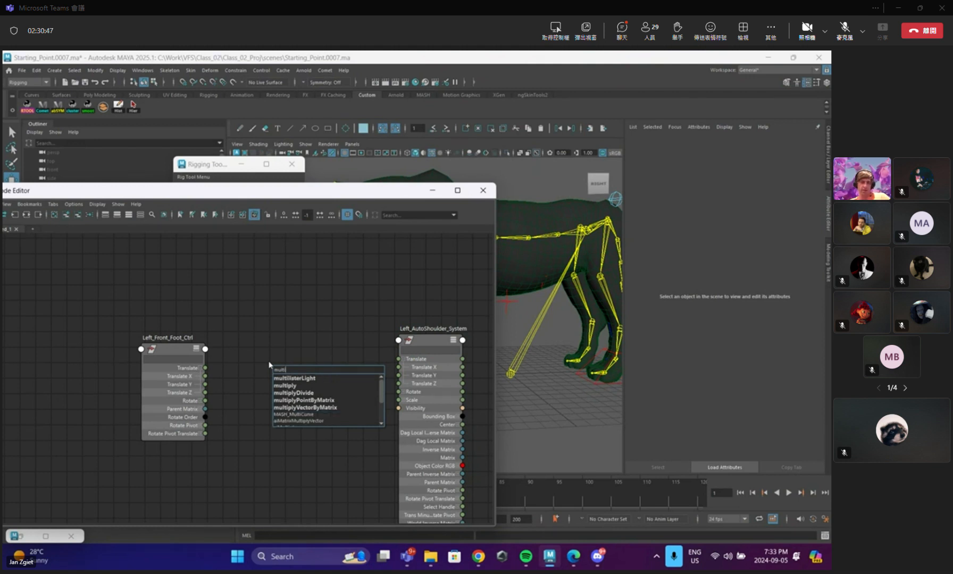
pyautogui.press('Down')
pyautogui.press('Down')
pyautogui.press('Return')
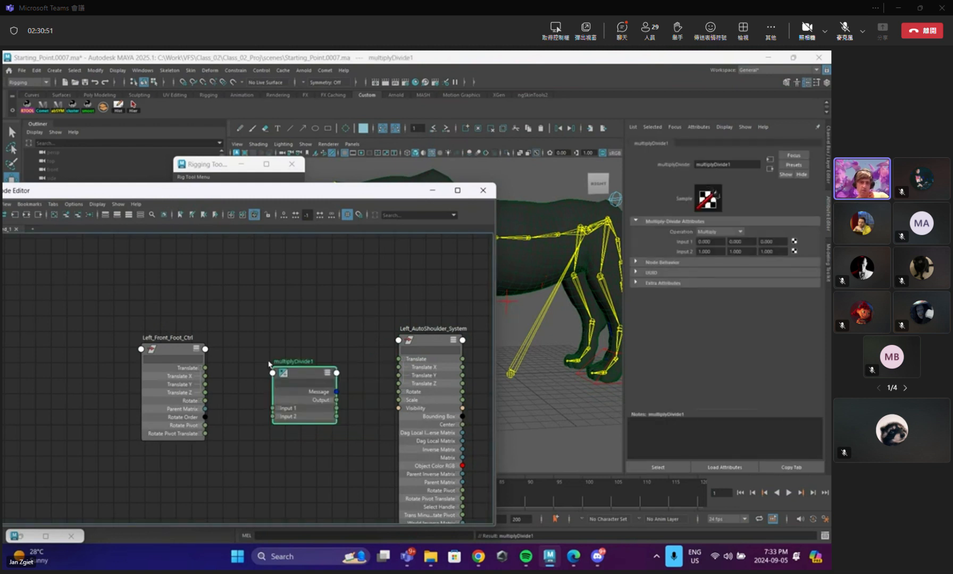
pyautogui.moveTo(205, 367); pyautogui.dragTo(273, 408)
pyautogui.moveTo(309, 378); pyautogui.dragTo(401, 362)
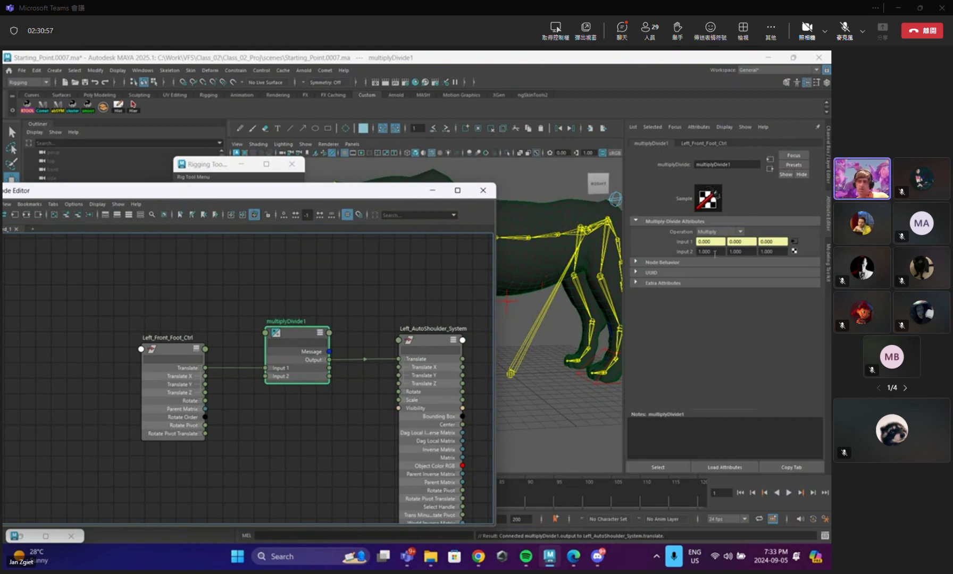
# Set the multiplyDivide node's Input 2 X, Y and Z to 0.25.
pyautogui.hotkey('ctrl', 'a')
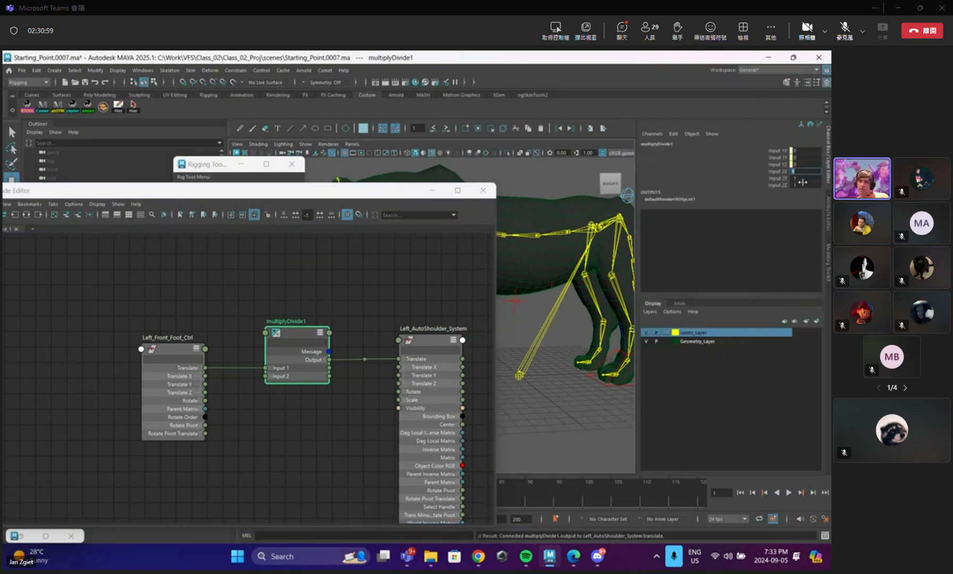
pyautogui.moveTo(797, 172); pyautogui.dragTo(803, 186)
pyautogui.write('0.25')
pyautogui.press('Return')
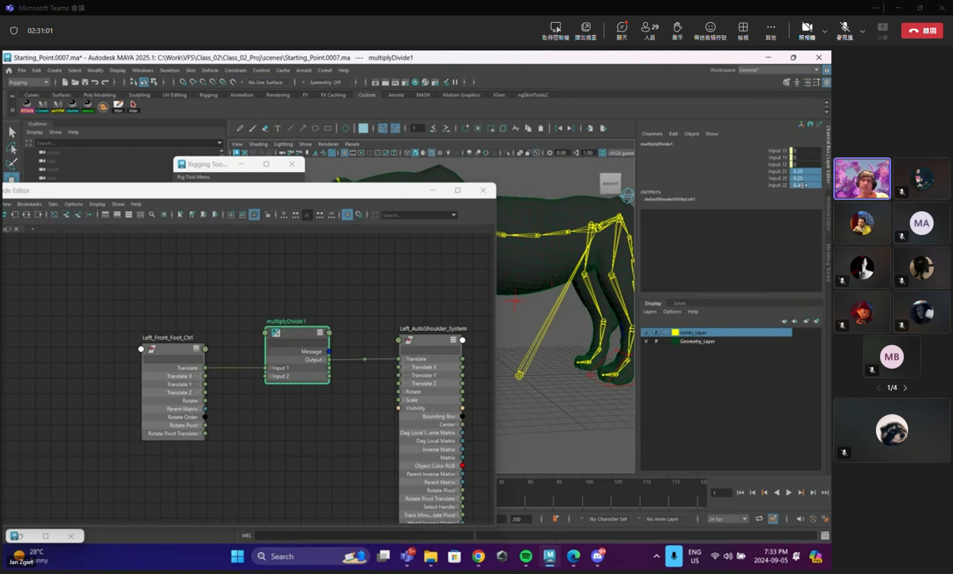
# Move the Node Editor aside, test-move the left front foot control to check how the auto-shoulder follows, and undo the move.
pyautogui.moveTo(399, 196); pyautogui.dragTo(447, 431)
pyautogui.click(459, 363)
pyautogui.moveTo(460, 363); pyautogui.dragTo(481, 341)
pyautogui.hotkey('ctrl', 'z')
pyautogui.moveTo(419, 428); pyautogui.dragTo(446, 398)
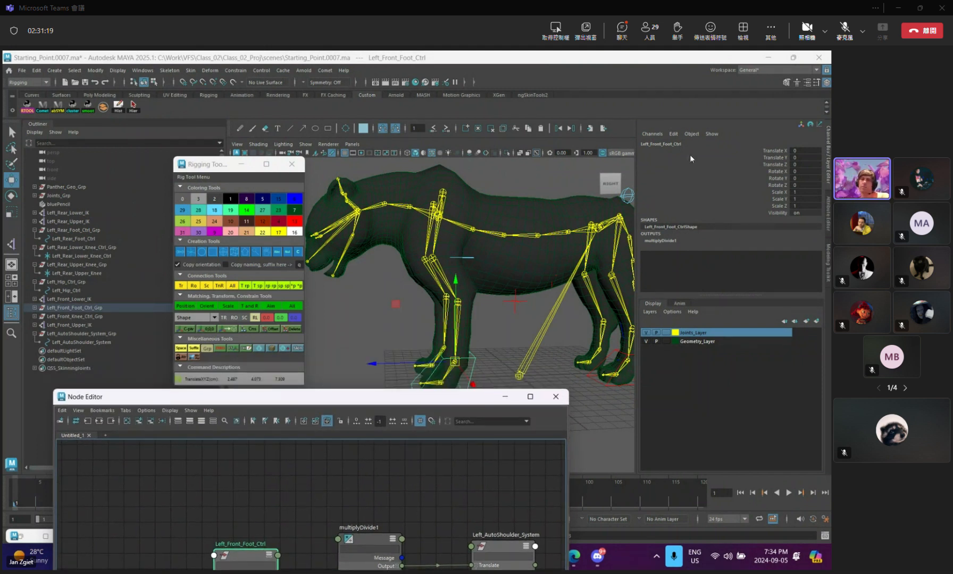
# Add a keyable float attribute AutoShoulder to Left_Front_Foot_Ctrl with minimum 0, maximum 1 and default 0.5.
pyautogui.click(673, 134)
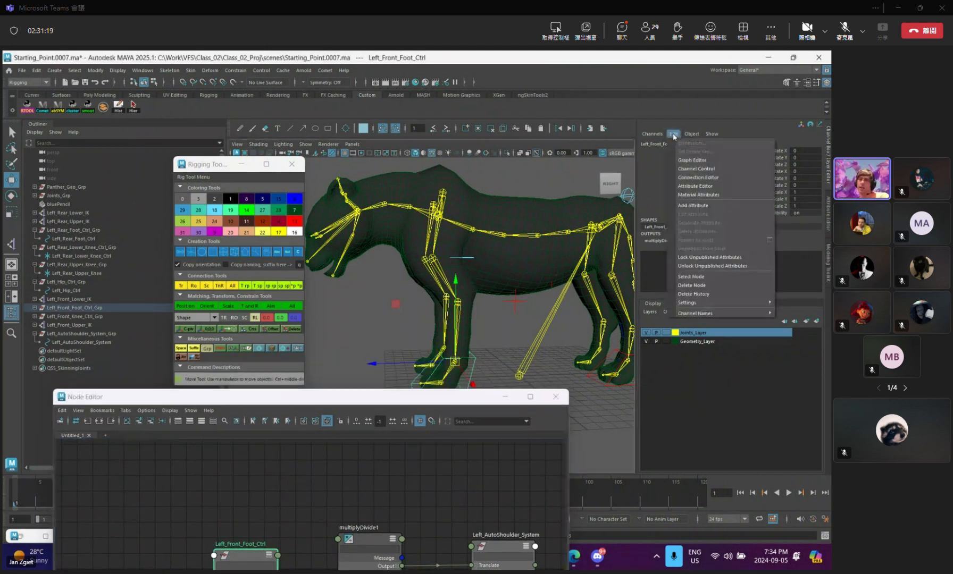
pyautogui.click(711, 206)
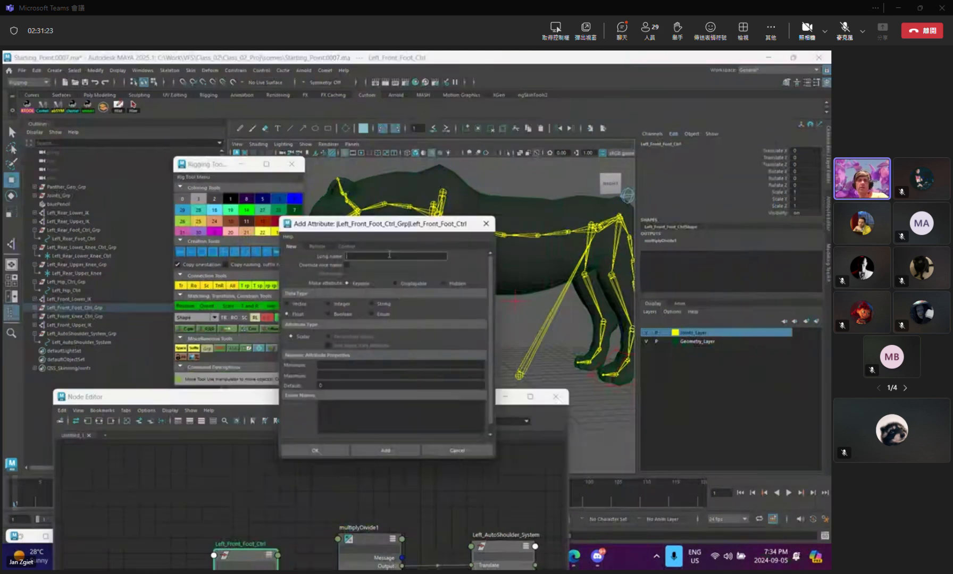
pyautogui.write('AutoShoulder')
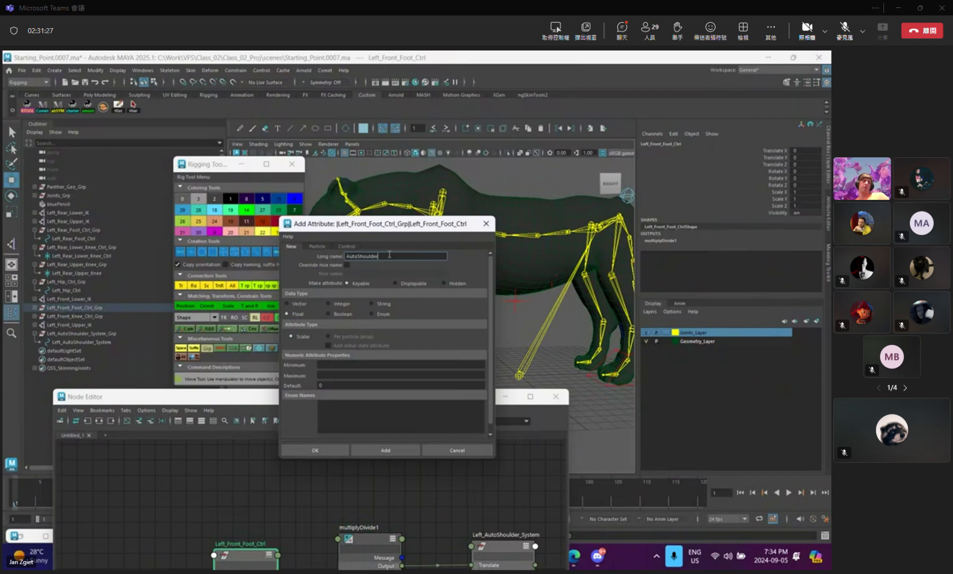
pyautogui.click(326, 365)
pyautogui.write('0')
pyautogui.click(327, 374)
pyautogui.write('1')
pyautogui.click(330, 384)
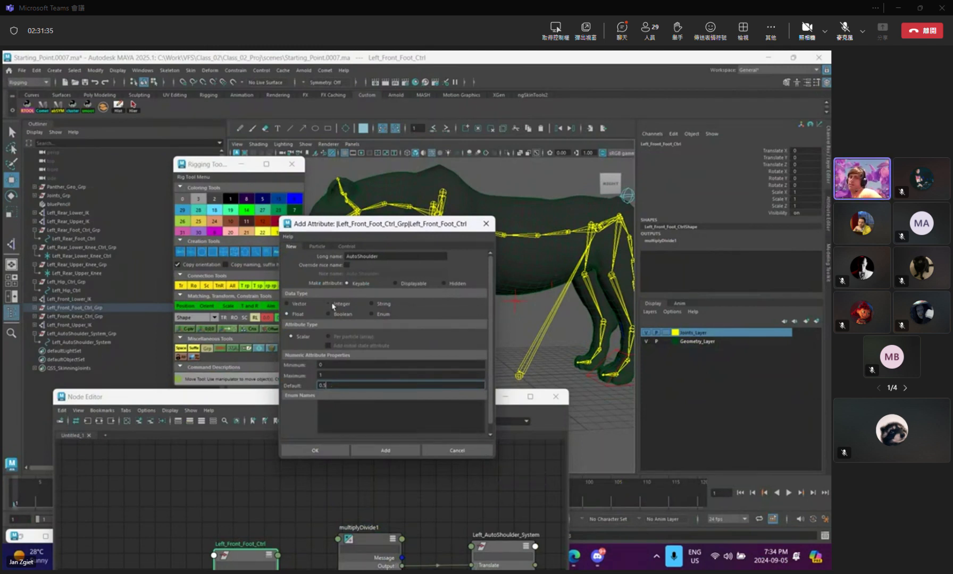
pyautogui.click(398, 450)
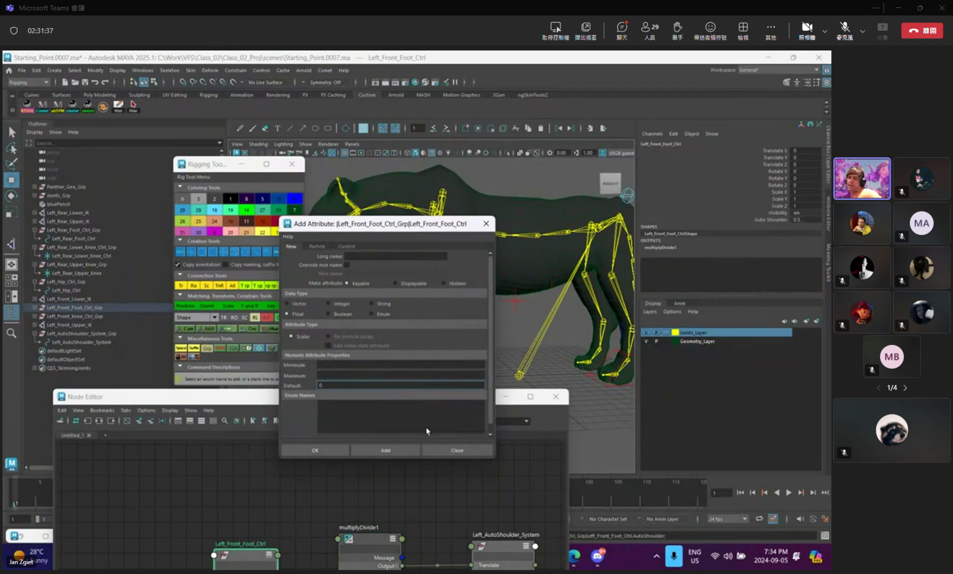
pyautogui.click(486, 225)
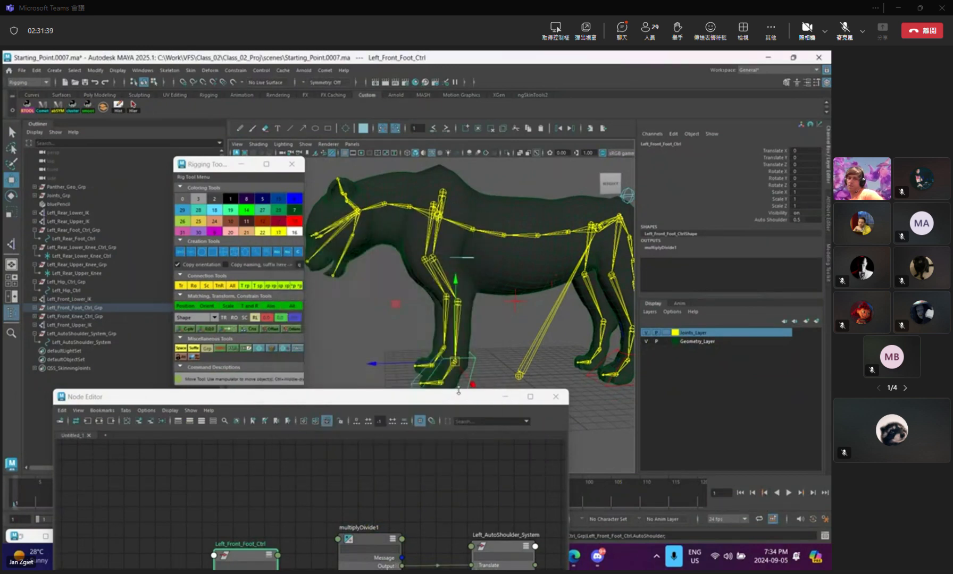
# Expand the Left_Front_Foot_Ctrl node to show all its attributes in the Node Editor, and rearrange it and the multiplyDivide node.
pyautogui.moveTo(459, 402); pyautogui.dragTo(472, 266)
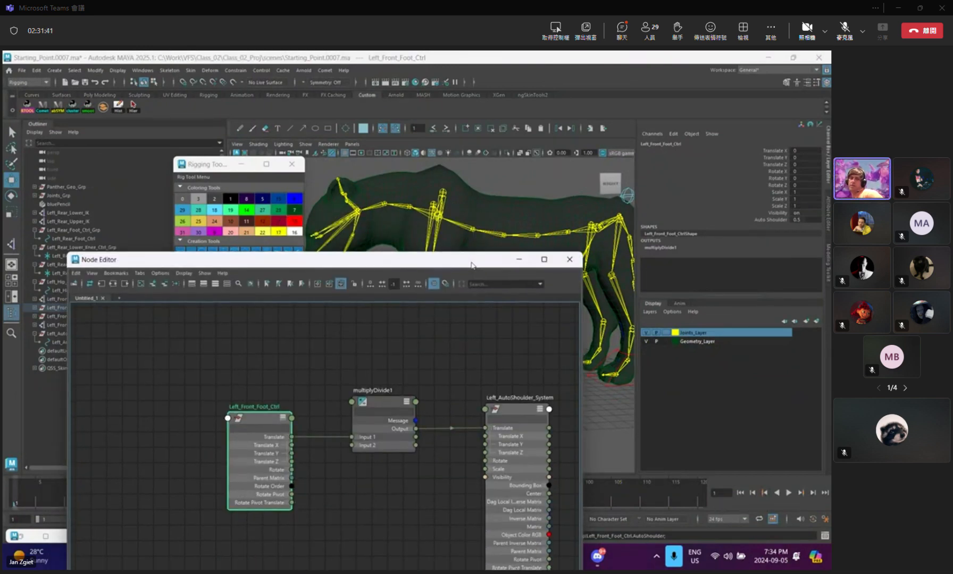
pyautogui.click(282, 419)
pyautogui.click(282, 419)
pyautogui.click(282, 418)
pyautogui.click(282, 418)
pyautogui.moveTo(272, 418); pyautogui.dragTo(223, 316)
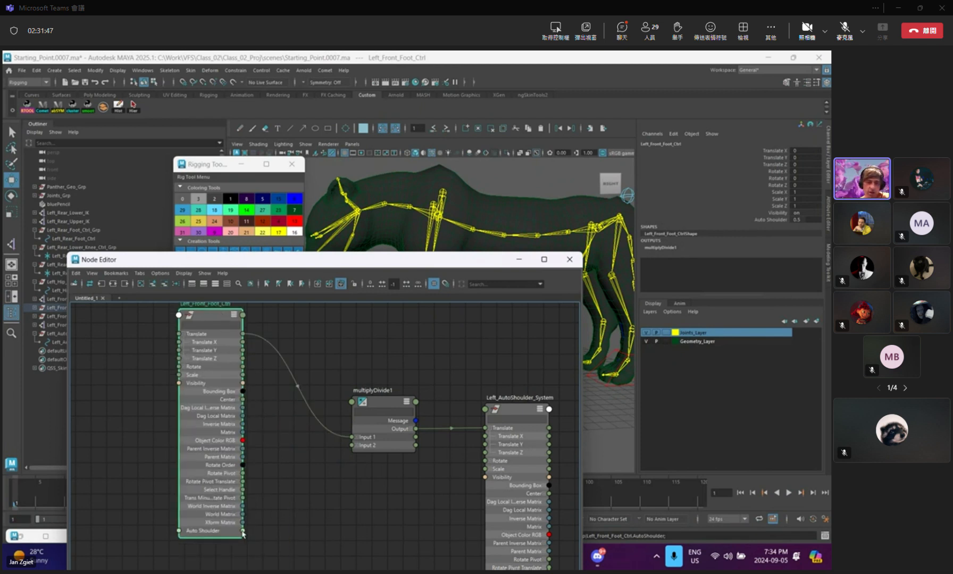
pyautogui.moveTo(393, 407); pyautogui.dragTo(349, 407)
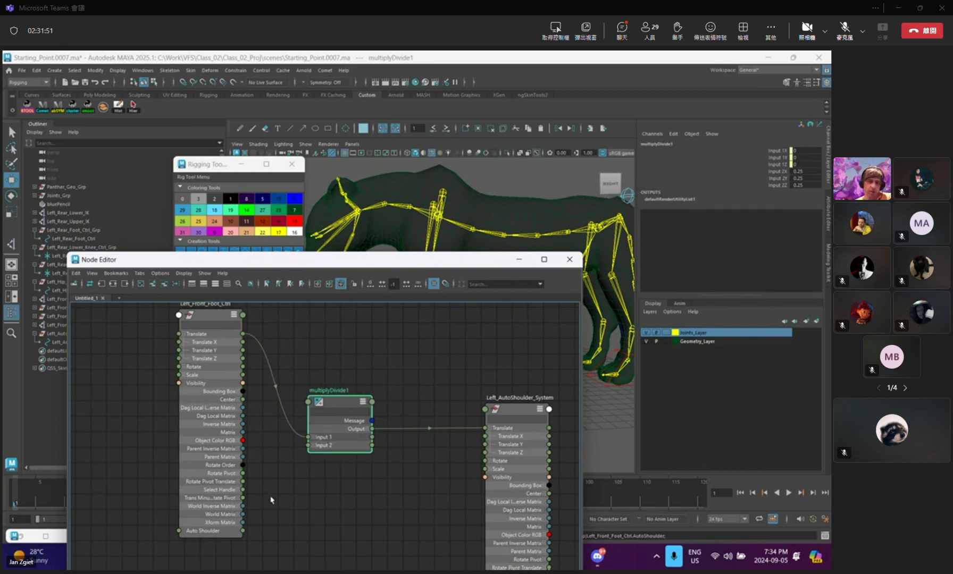
# Connect the foot control's Auto Shoulder attribute to the multiplyDivide node's Input 2X, Input 2Y and Input 2Z.
pyautogui.moveTo(243, 532); pyautogui.dragTo(309, 453)
pyautogui.moveTo(244, 531); pyautogui.dragTo(309, 461)
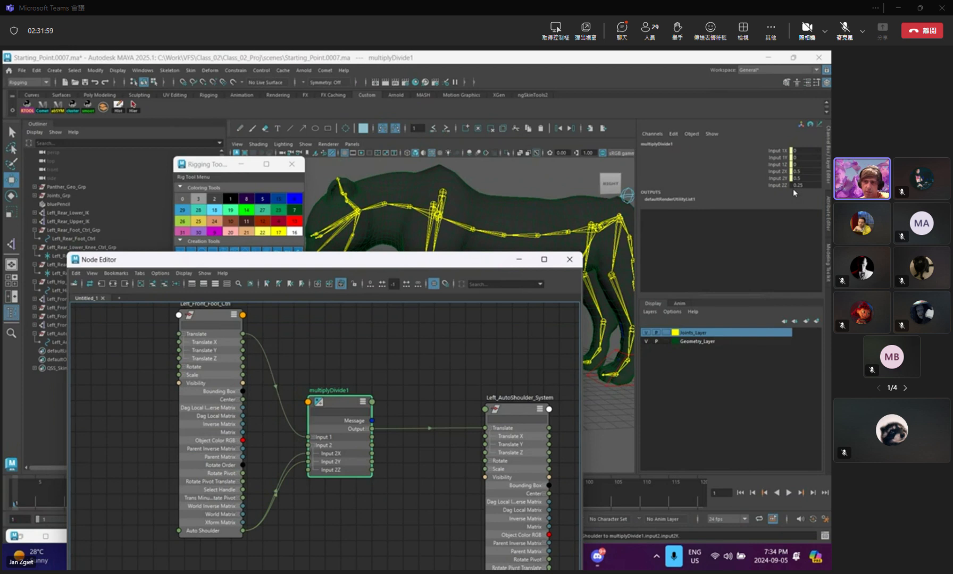
pyautogui.moveTo(244, 531); pyautogui.dragTo(309, 470)
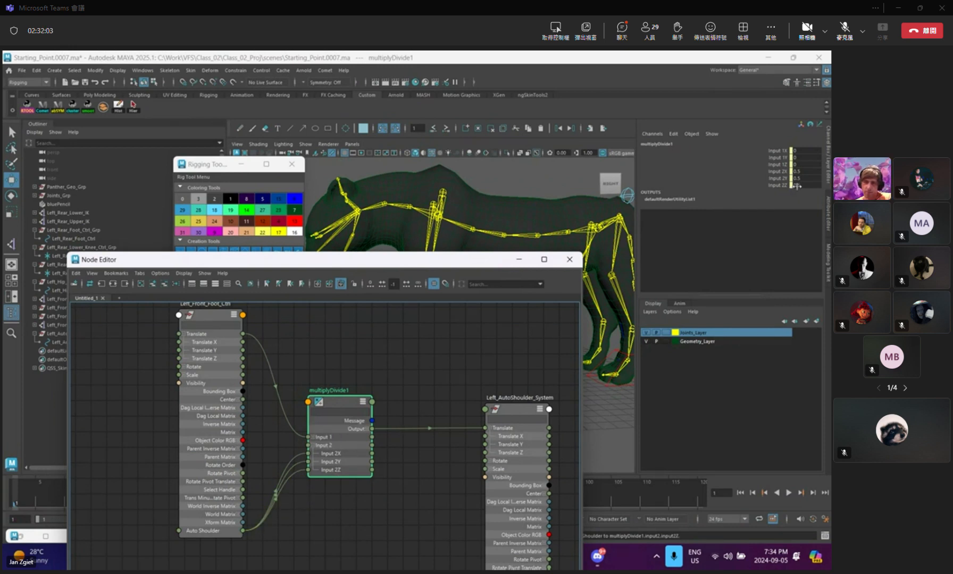
# Minimize the Node Editor, test-move the left front foot control with the default Auto Shoulder value, and undo the move.
pyautogui.click(519, 261)
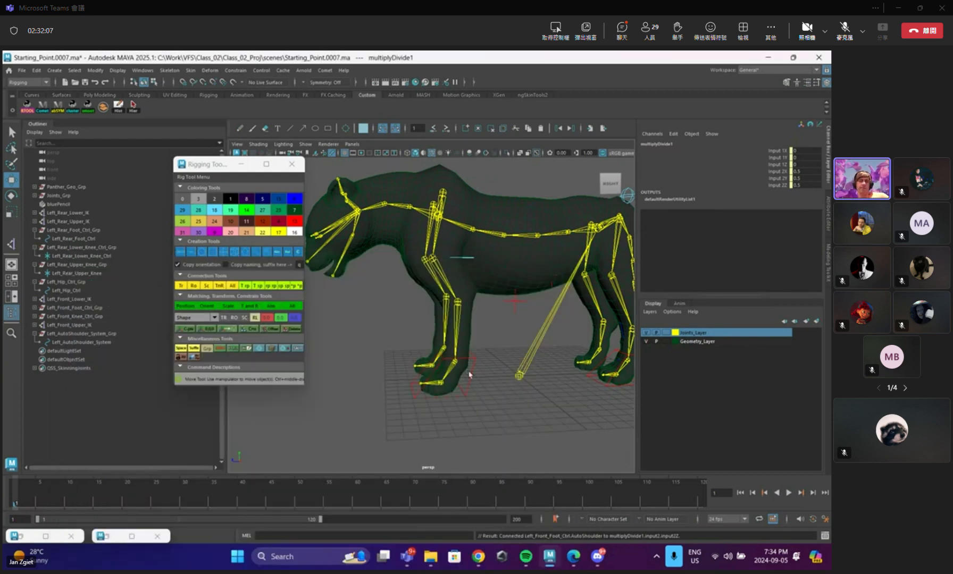
pyautogui.click(469, 366)
pyautogui.moveTo(468, 363); pyautogui.dragTo(421, 332)
pyautogui.hotkey('ctrl', 'z')
# Set the foot control's Auto Shoulder to 1, test-move the control in the viewport, and undo the move.
pyautogui.click(803, 218)
pyautogui.press('Return')
pyautogui.moveTo(455, 363); pyautogui.dragTo(425, 347)
pyautogui.hotkey('ctrl', 'z')
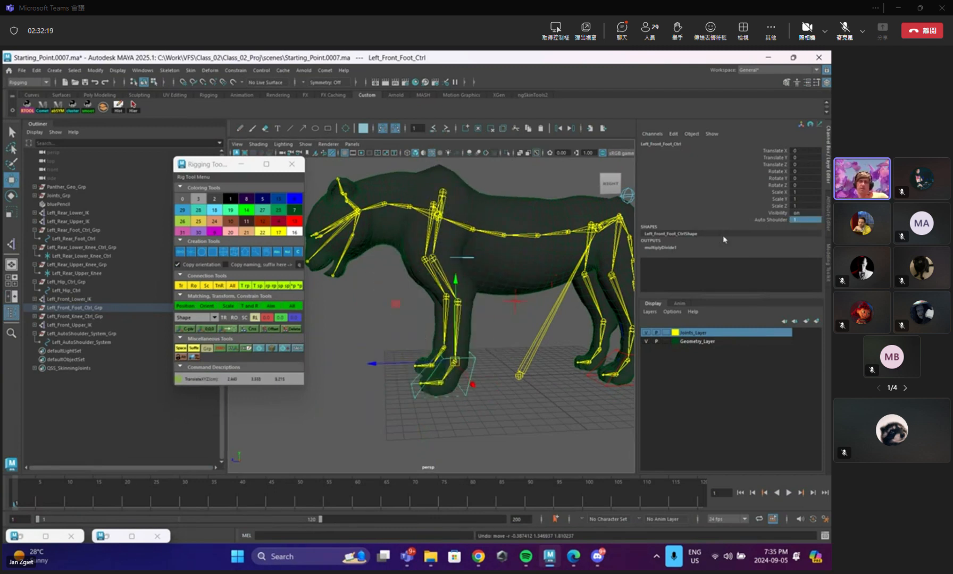
# Set the foot control's Auto Shoulder to 0.25, test the shoulder follow by moving the control, and undo the move.
pyautogui.doubleClick(803, 220)
pyautogui.write('0.25')
pyautogui.press('Return')
pyautogui.moveTo(455, 363); pyautogui.dragTo(398, 373)
pyautogui.hotkey('ctrl', 'z')
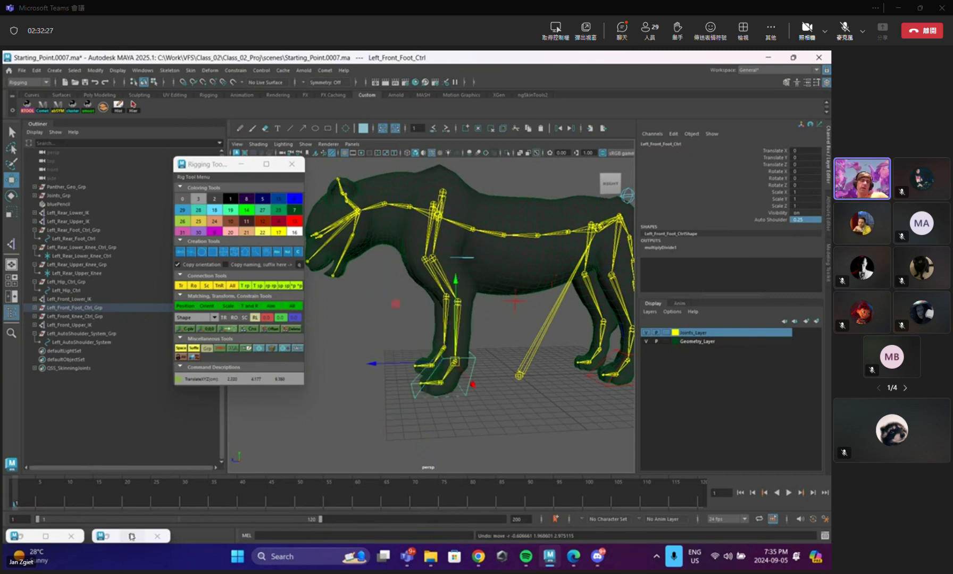
# Bring the Node Editor back up at full size and select the foot control, multiplyDivide and auto-shoulder nodes.
pyautogui.moveTo(132, 536)
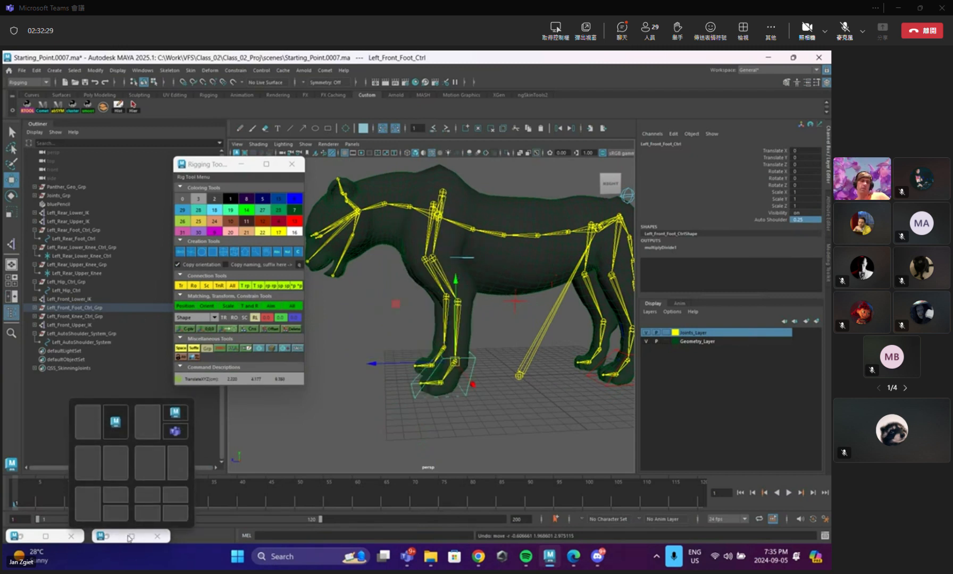
pyautogui.click(130, 537)
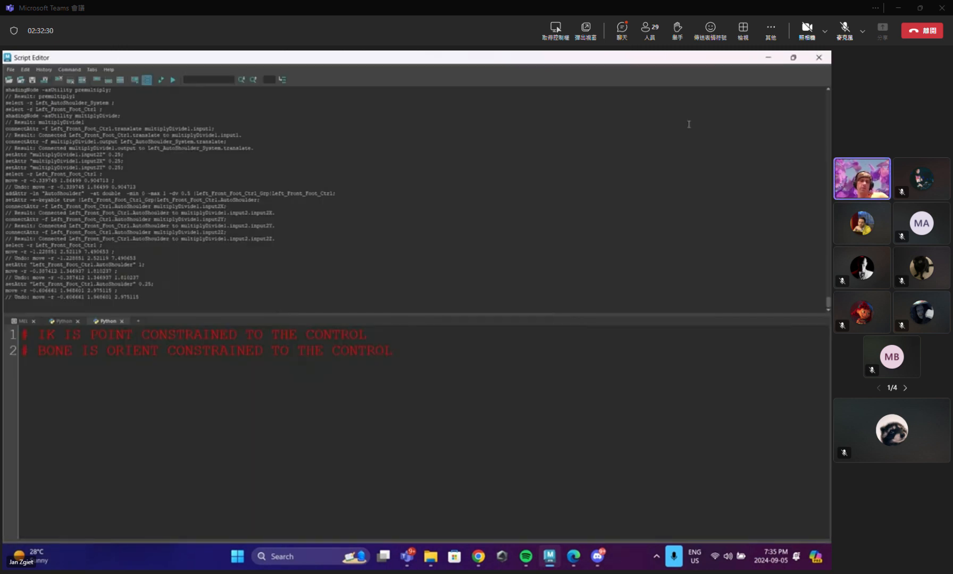
pyautogui.click(768, 58)
pyautogui.click(131, 536)
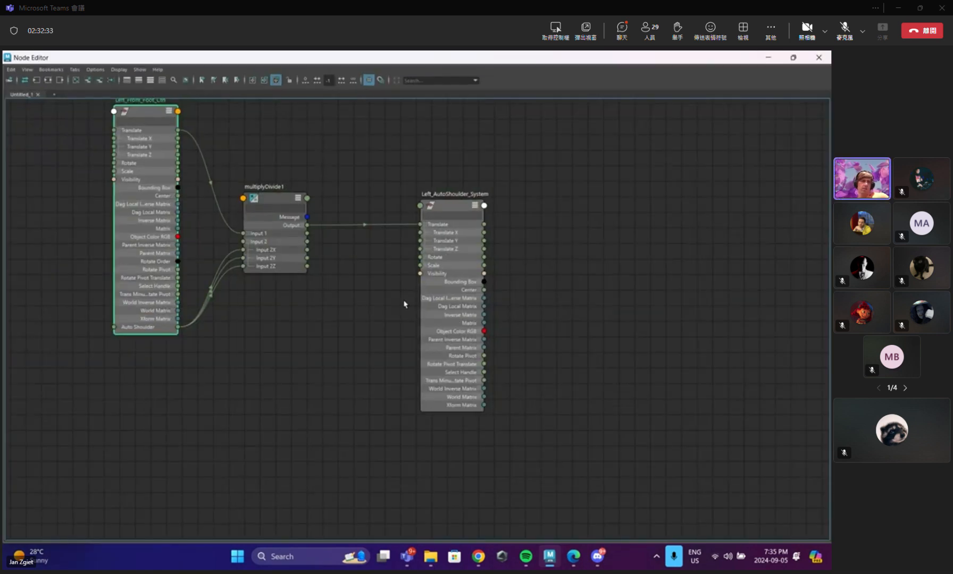
pyautogui.moveTo(252, 319); pyautogui.dragTo(316, 351, button='right')
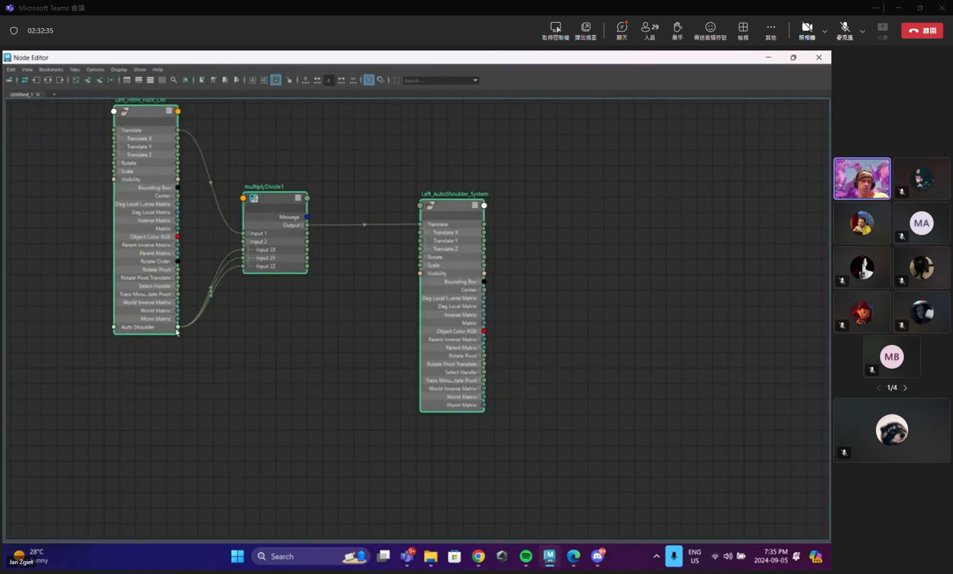
# Create a multiply node below multiplyDivide1 and connect the foot control's Auto Shoulder to its first input.
pyautogui.click(239, 340)
pyautogui.press('Tab')
pyautogui.write('multiply')
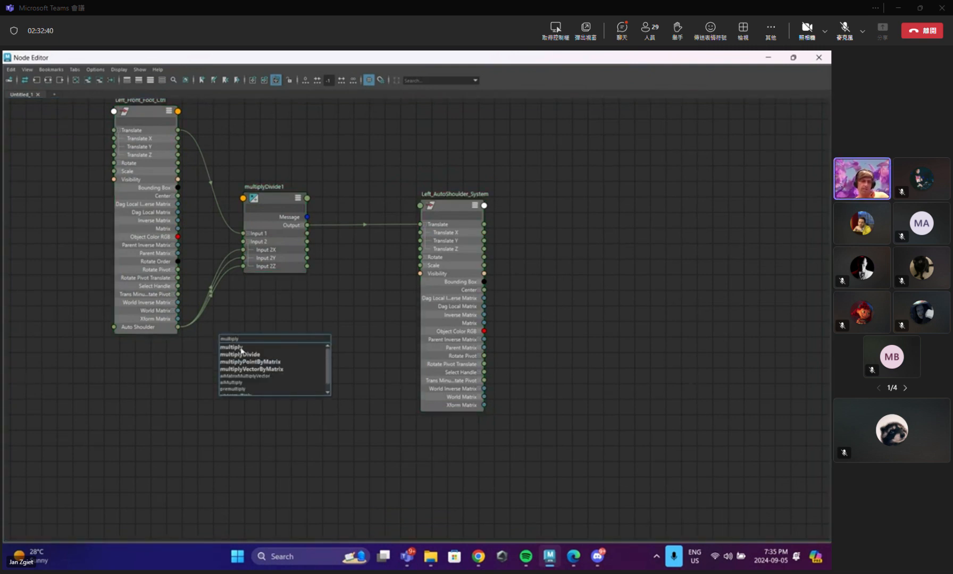
pyautogui.click(240, 348)
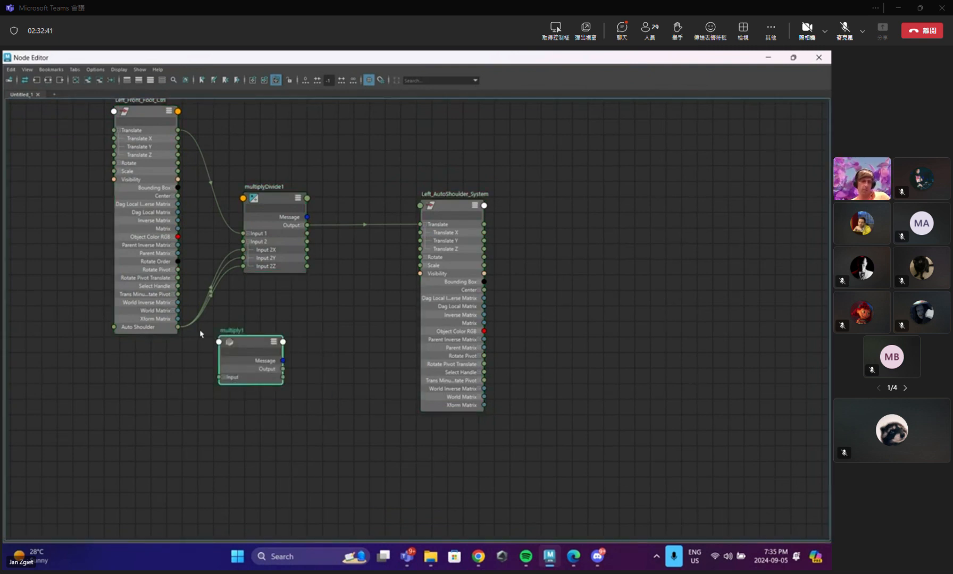
pyautogui.moveTo(179, 328); pyautogui.dragTo(223, 385)
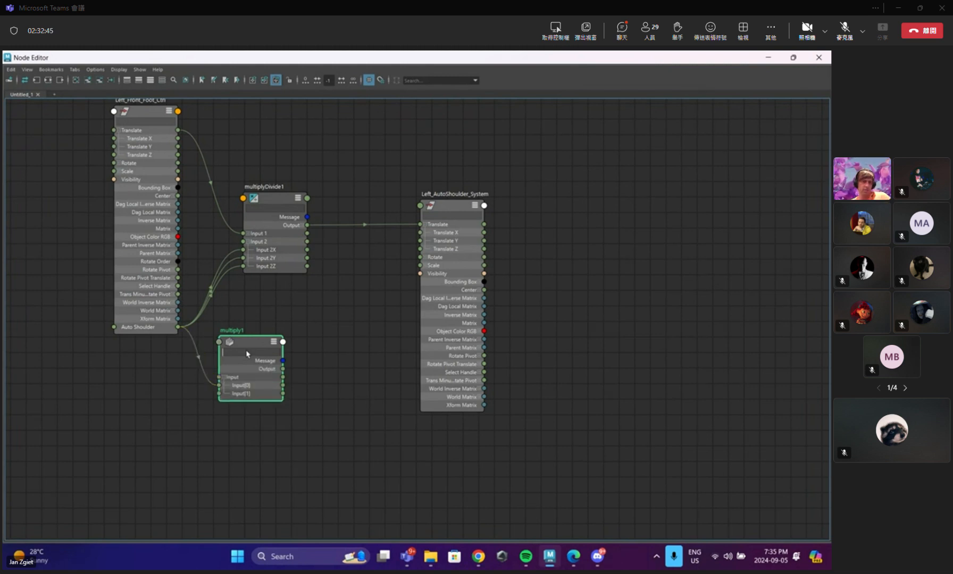
# Move the Node Editor aside at a smaller size and examine the multiply node's input attributes.
pyautogui.moveTo(555, 59); pyautogui.dragTo(298, 121)
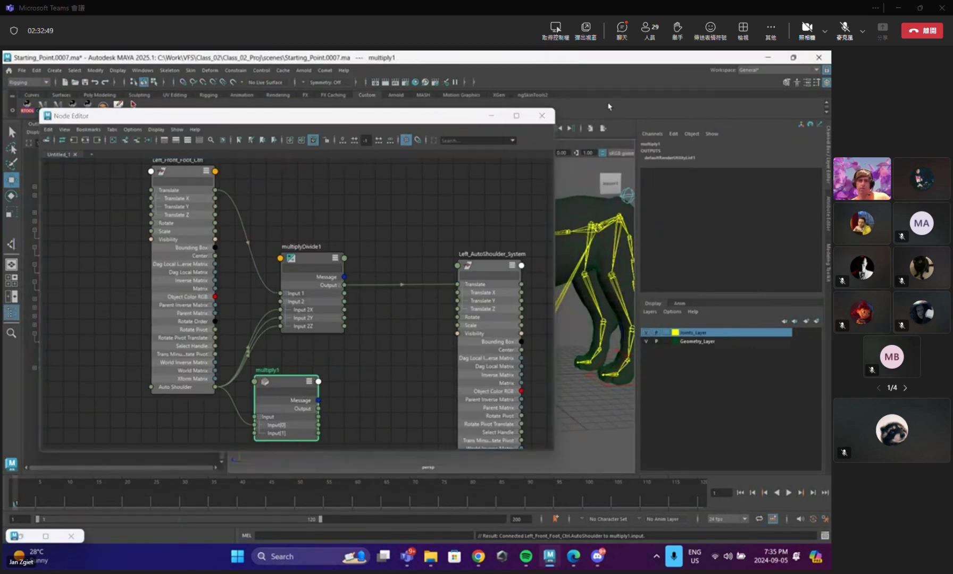
pyautogui.click(608, 106)
pyautogui.hotkey('ctrl', 'a')
pyautogui.click(638, 201)
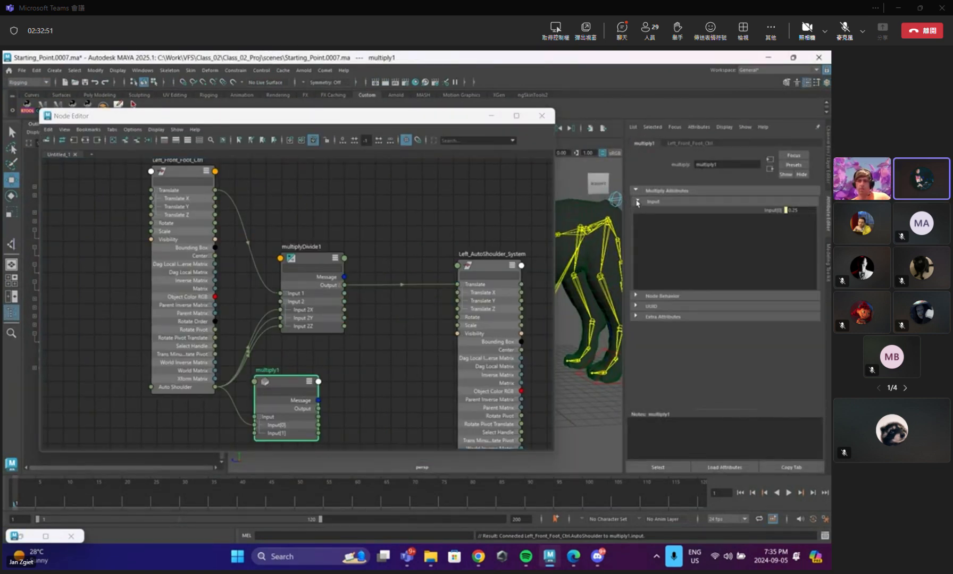
# Replace the multiply node with a multiplyDivide node below multiplyDivide1 and expand its Input 1 attributes.
pyautogui.click(285, 384)
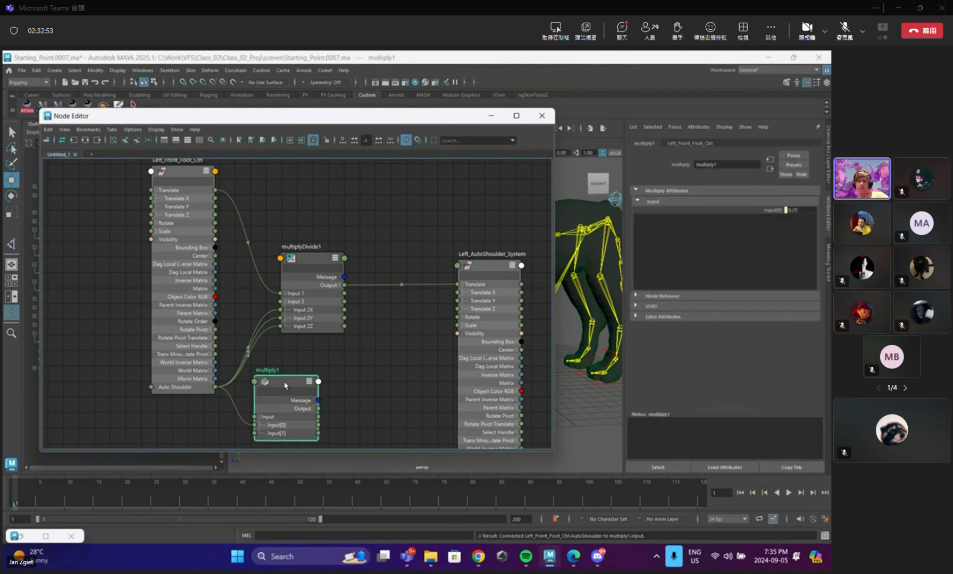
pyautogui.press('Delete')
pyautogui.press('Tab')
pyautogui.write('multipl')
pyautogui.press('Down')
pyautogui.press('Down')
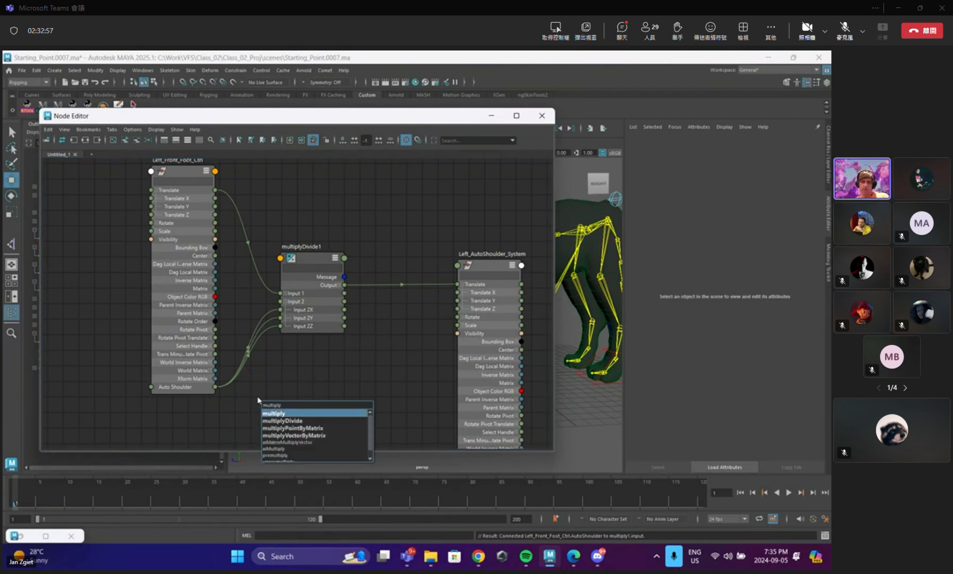
pyautogui.press('Return')
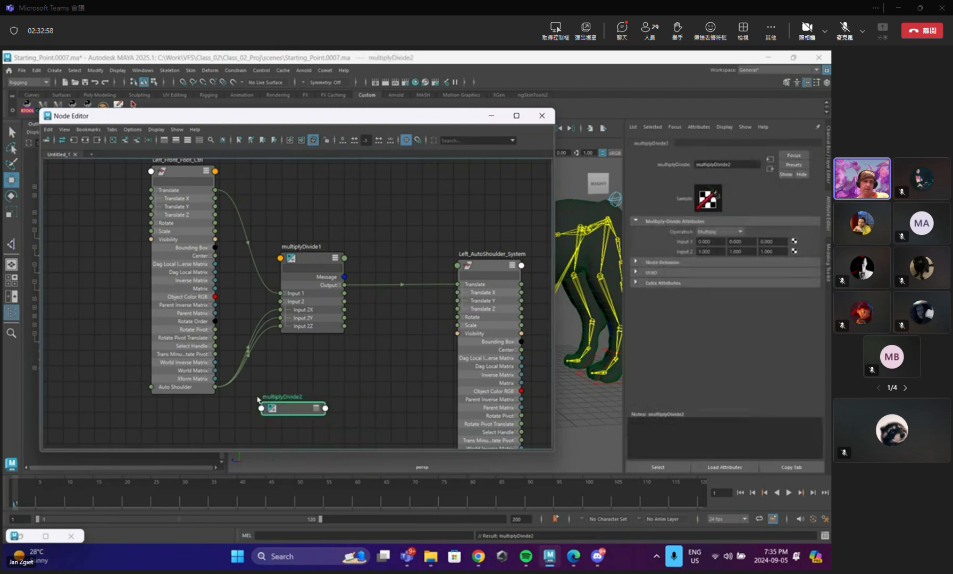
pyautogui.click(315, 409)
pyautogui.click(316, 409)
pyautogui.moveTo(296, 409); pyautogui.dragTo(302, 363)
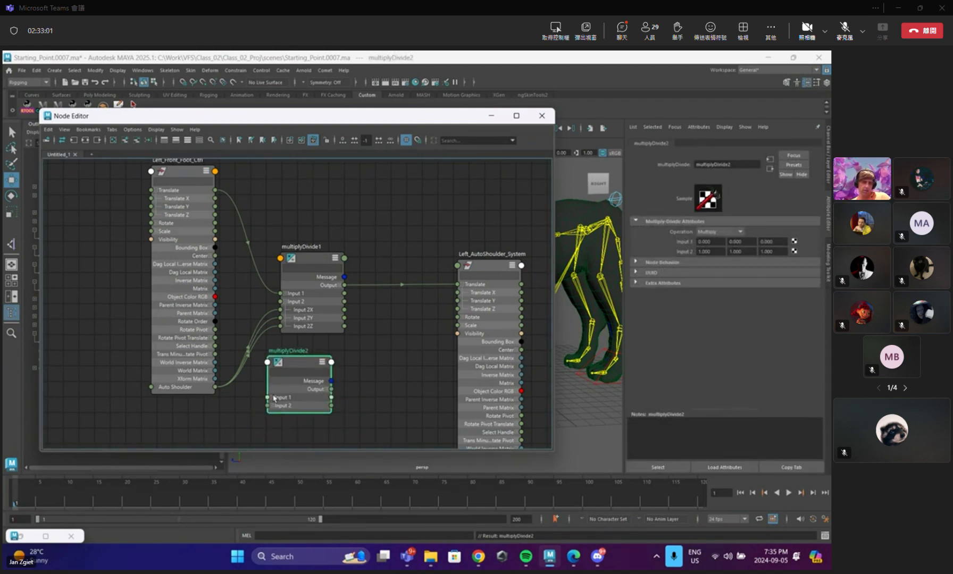
pyautogui.click(274, 398)
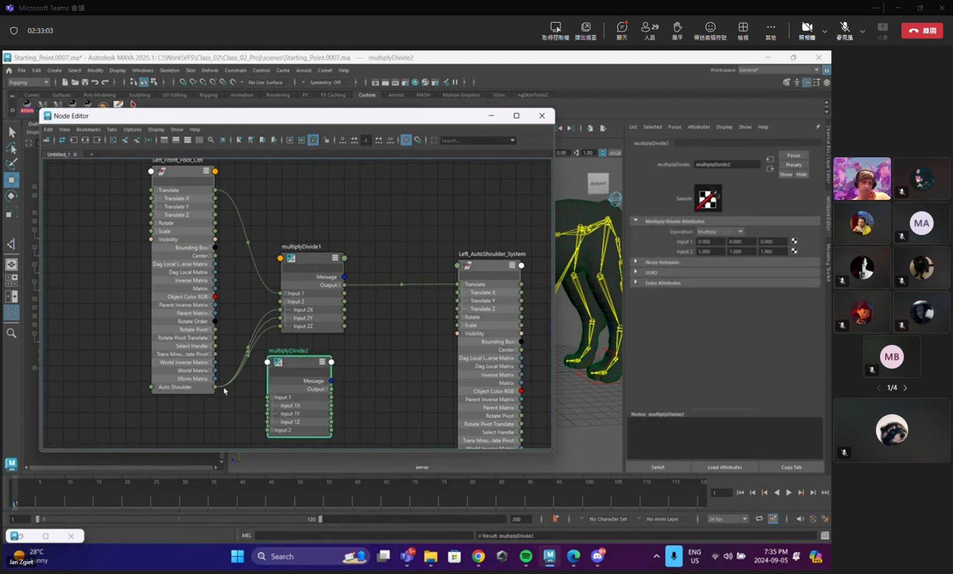
# Try out a floatMath node beside multiplyDivide2, deleting it after each attempt.
pyautogui.click(367, 361)
pyautogui.press('Tab')
pyautogui.write('math')
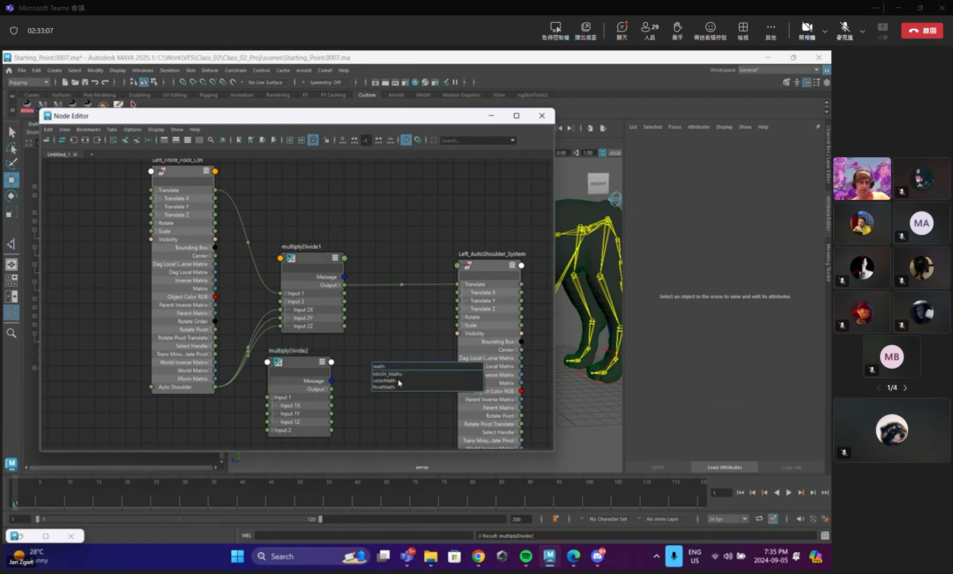
pyautogui.click(395, 387)
pyautogui.moveTo(398, 376); pyautogui.dragTo(390, 375)
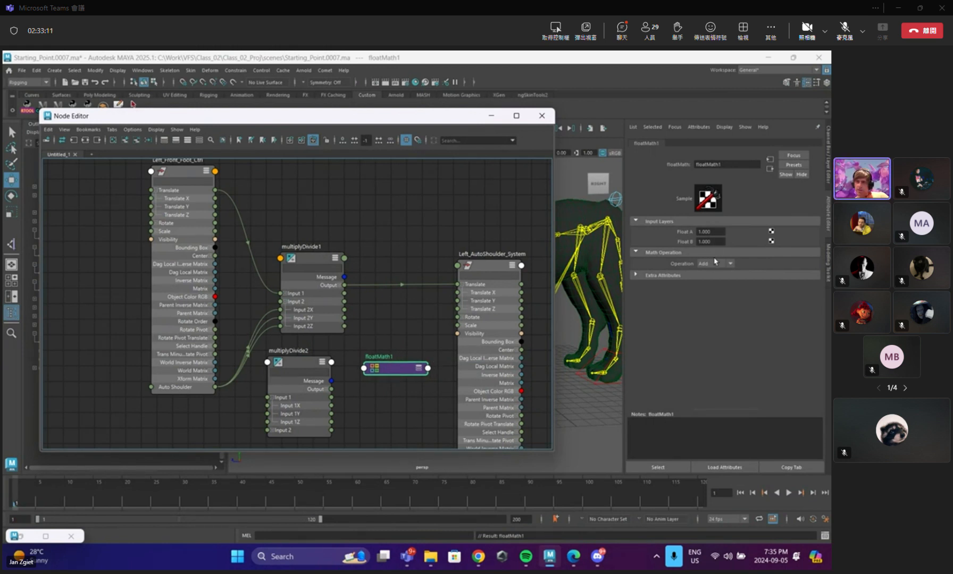
pyautogui.click(402, 343)
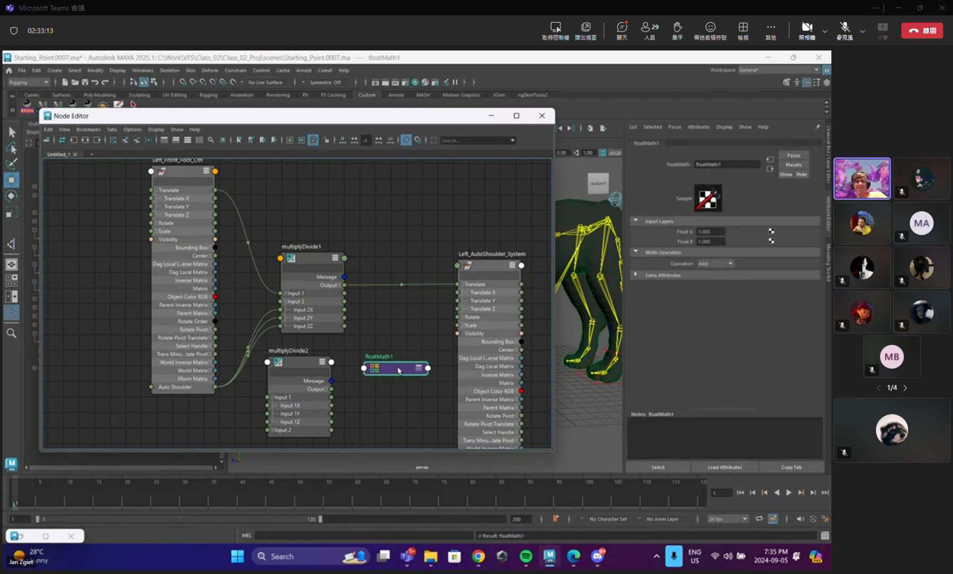
pyautogui.press('Delete')
pyautogui.press('Tab')
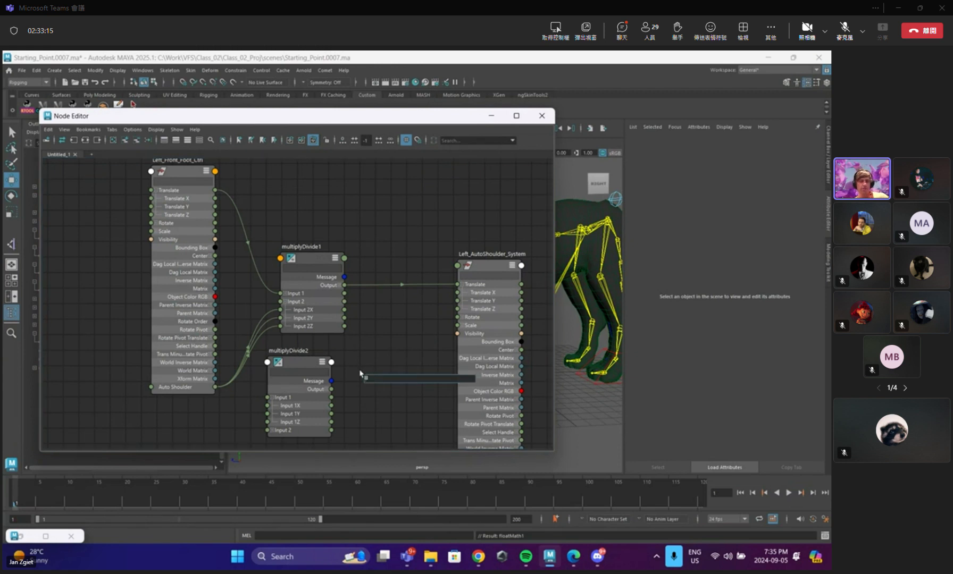
pyautogui.write('math')
pyautogui.click(384, 399)
pyautogui.moveTo(389, 382); pyautogui.dragTo(389, 374)
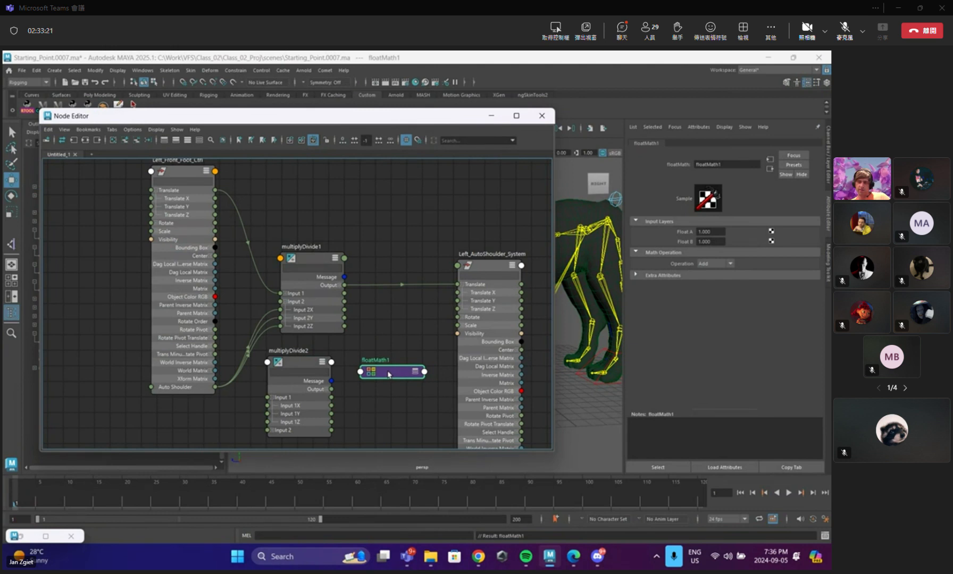
pyautogui.press('Delete')
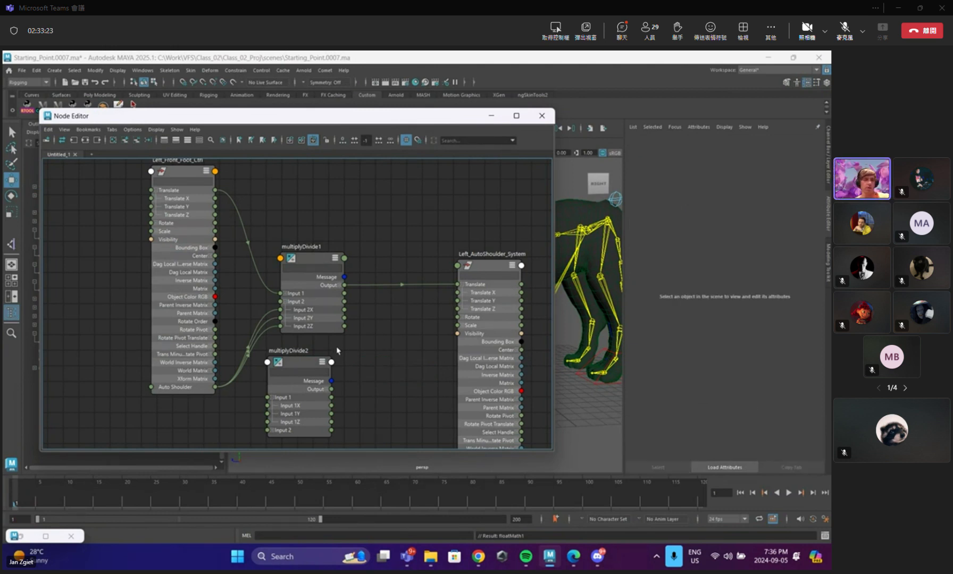
# Connect Auto Shoulder to Input 1X, 1Y and 1Z of multiplyDivide2, and set its Input 2X, 2Y and 2Z to 0.5.
pyautogui.moveTo(215, 387); pyautogui.dragTo(268, 414)
pyautogui.moveTo(214, 387); pyautogui.dragTo(260, 421)
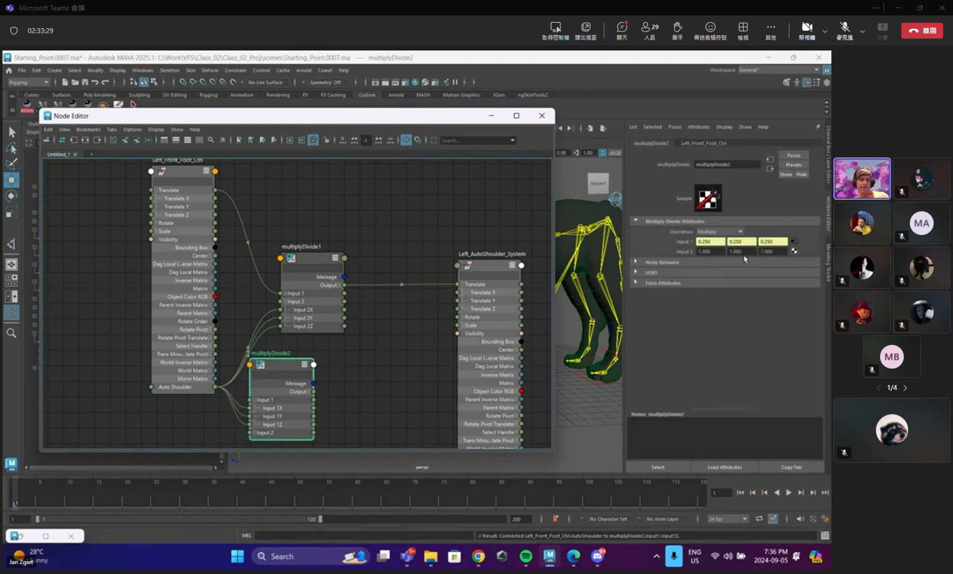
pyautogui.hotkey('ctrl', 'a')
pyautogui.click(805, 171)
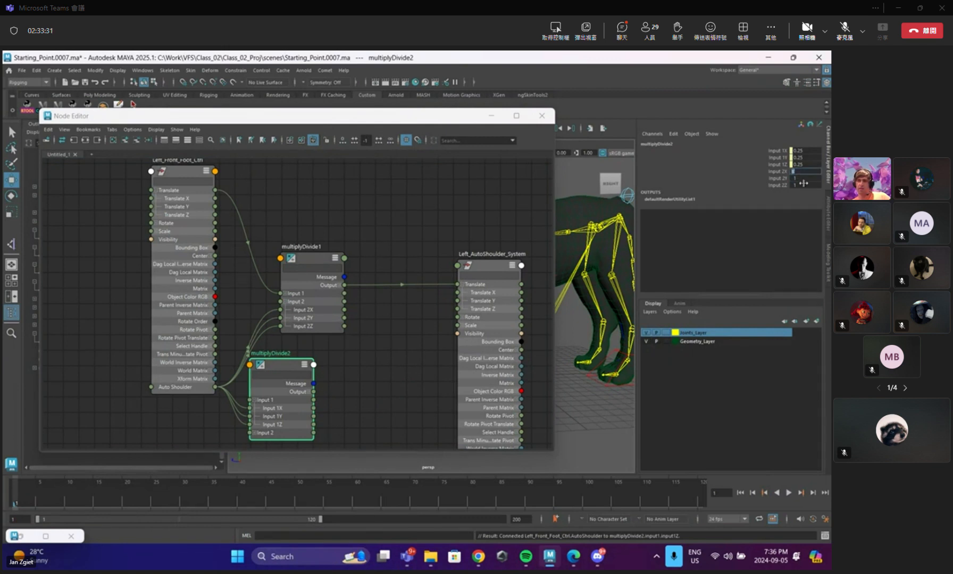
pyautogui.moveTo(803, 182); pyautogui.dragTo(804, 185)
pyautogui.write('0.5')
pyautogui.press('Return')
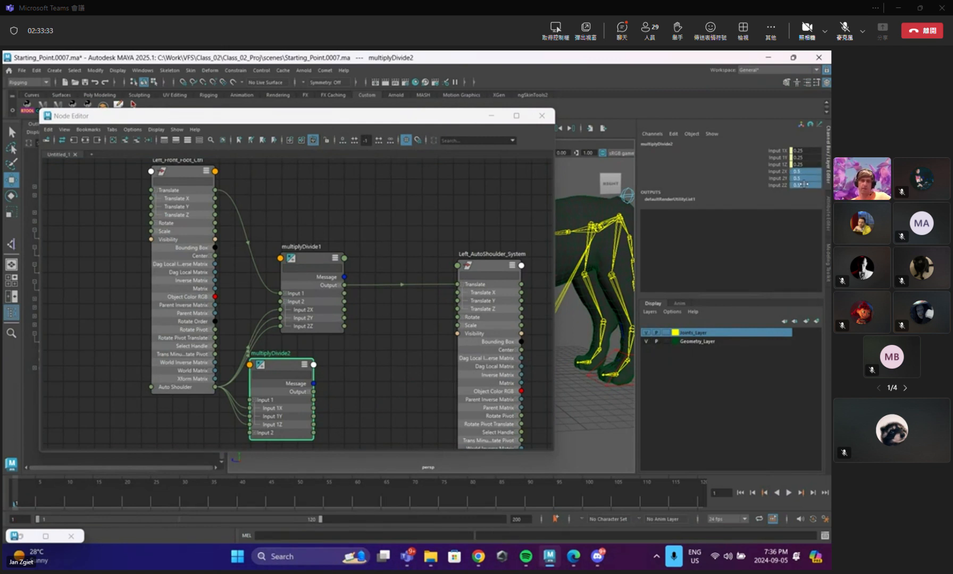
# Connect the multiplyDivide2 output to Input 2 of multiplyDivide1 and arrange the two nodes more clearly.
pyautogui.moveTo(317, 394); pyautogui.dragTo(281, 301)
pyautogui.moveTo(315, 265); pyautogui.dragTo(371, 267)
pyautogui.moveTo(299, 359); pyautogui.dragTo(283, 329)
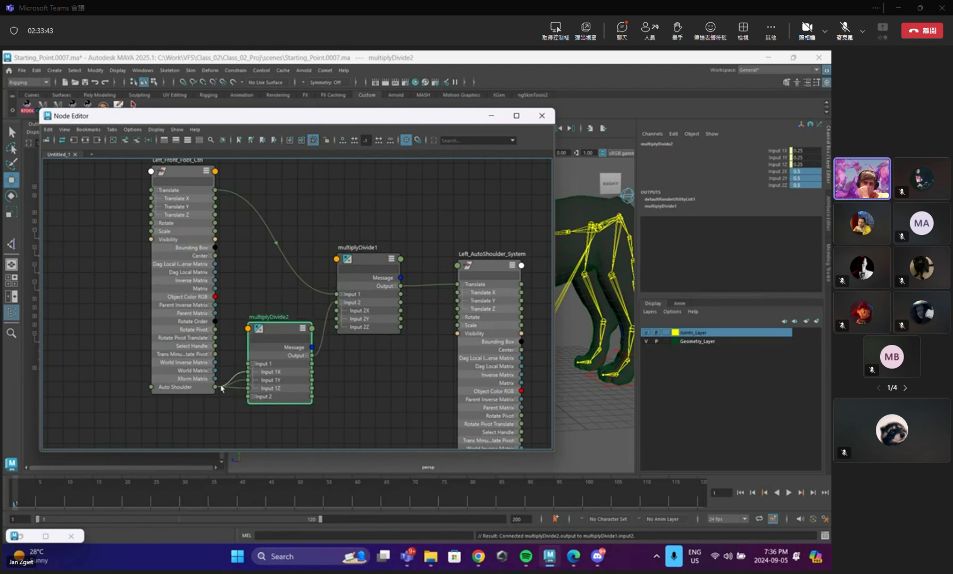
pyautogui.click(367, 268)
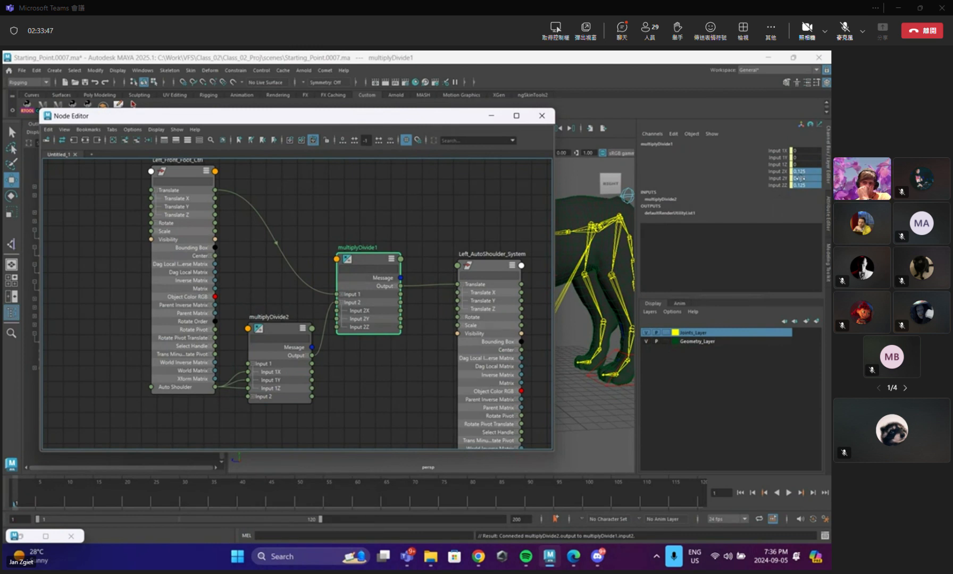
# Set Auto Shoulder on the left front foot control to 0.5, test it by moving the foot, and undo the move.
pyautogui.click(491, 115)
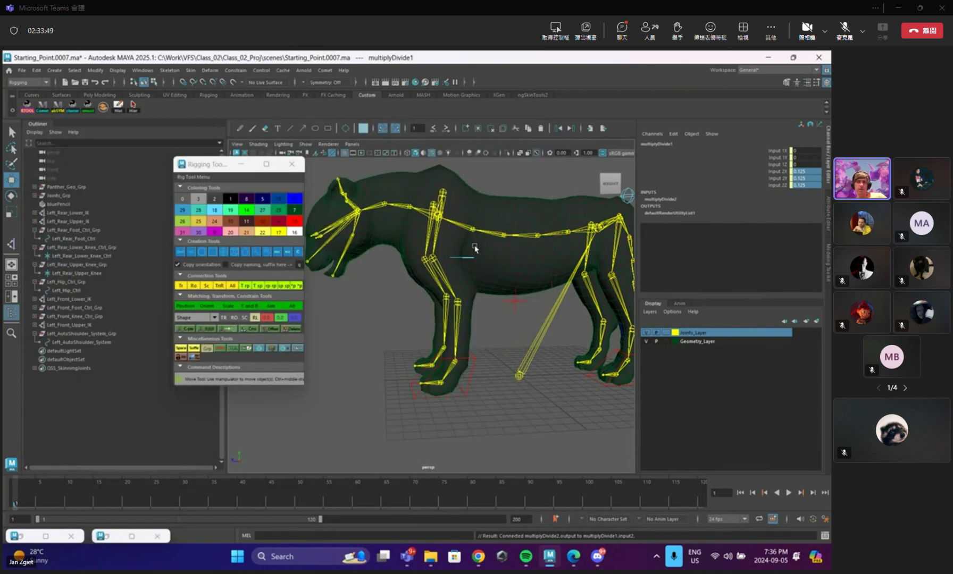
pyautogui.click(468, 378)
pyautogui.click(810, 221)
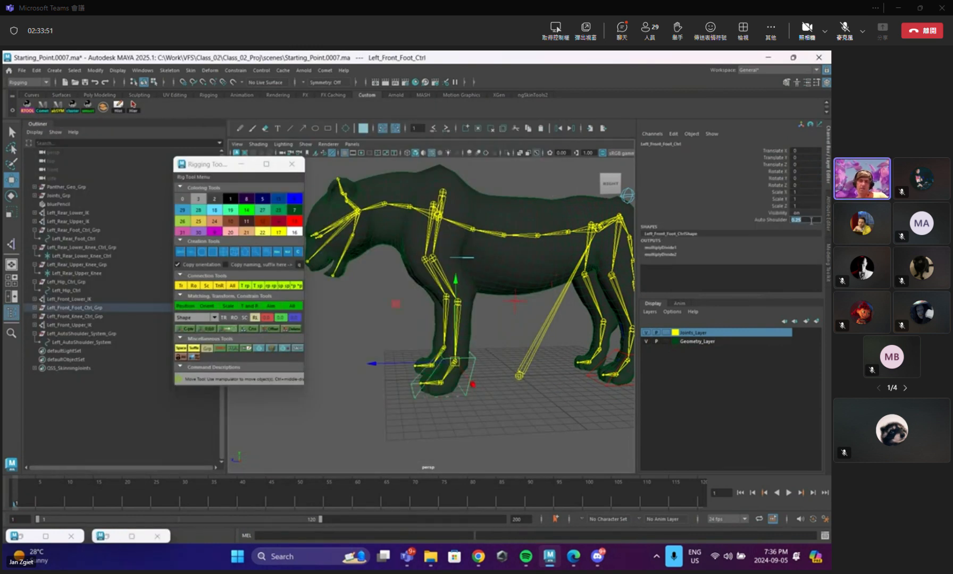
pyautogui.write('0.5')
pyautogui.press('Return')
pyautogui.moveTo(455, 362); pyautogui.dragTo(438, 319)
pyautogui.hotkey('ctrl', 'z')
# Set the foot control's Auto Shoulder to 1, test it by moving the foot forward, and undo the move.
pyautogui.click(802, 221)
pyautogui.write('1')
pyautogui.press('Return')
pyautogui.moveTo(455, 362); pyautogui.dragTo(425, 366)
pyautogui.hotkey('ctrl', 'z')
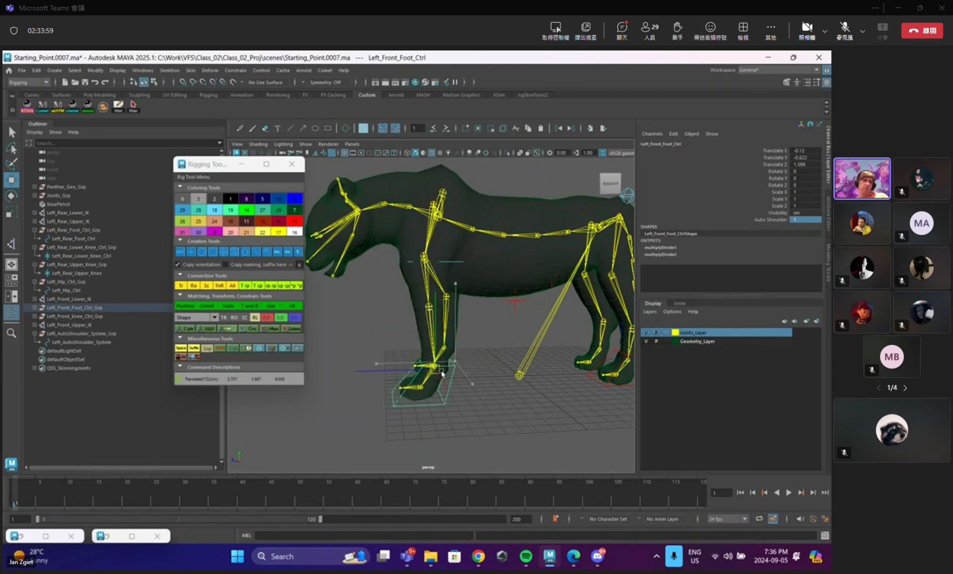
# Set the foot control's Auto Shoulder to 0 and move the foot forward and up to test the leg.
pyautogui.click(802, 220)
pyautogui.write('0')
pyautogui.press('Return')
pyautogui.moveTo(455, 363); pyautogui.dragTo(401, 349)
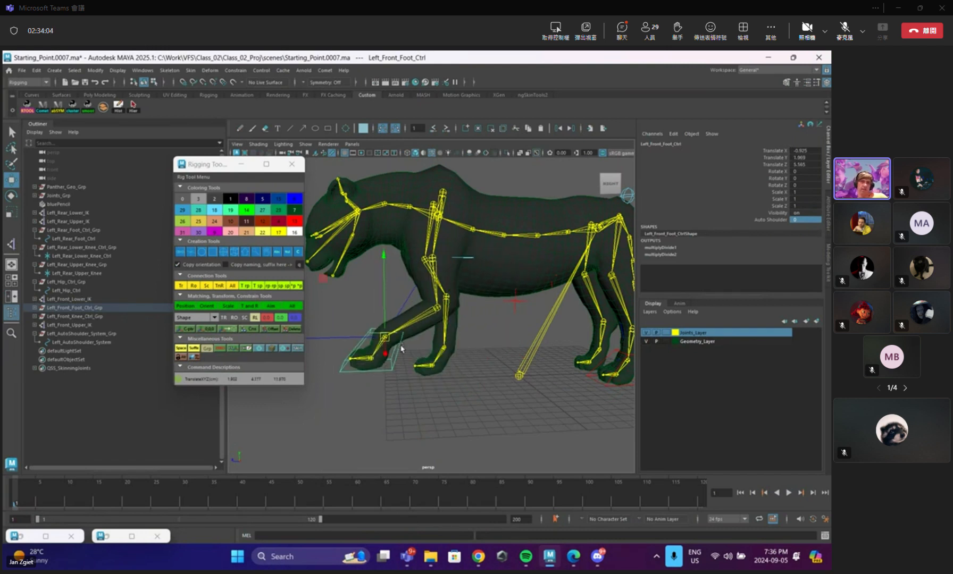
# Set the foot control's Auto Shoulder to 0.5 and shift the raised foot slightly to test the shoulder.
pyautogui.click(810, 220)
pyautogui.write('0.5')
pyautogui.press('Return')
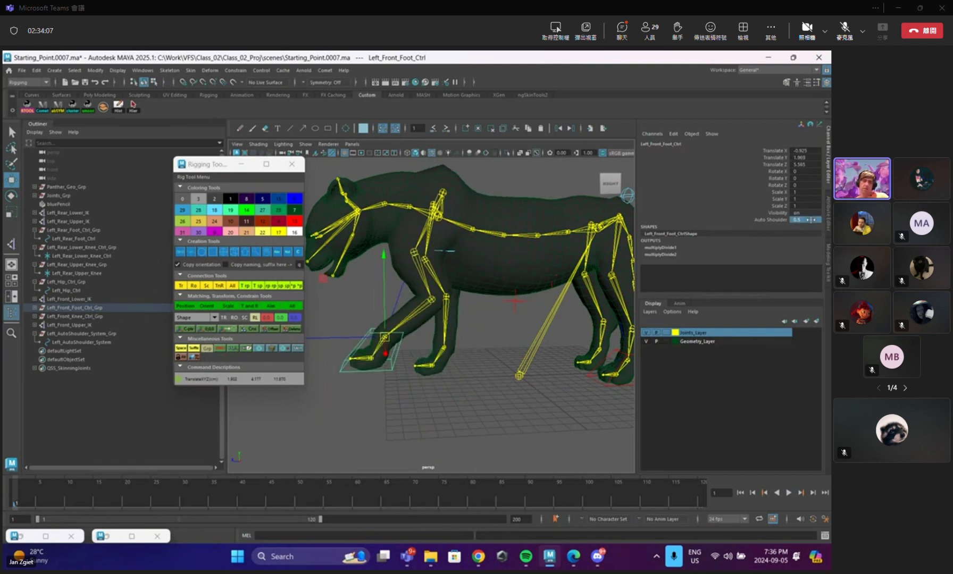
pyautogui.moveTo(399, 348); pyautogui.dragTo(412, 332)
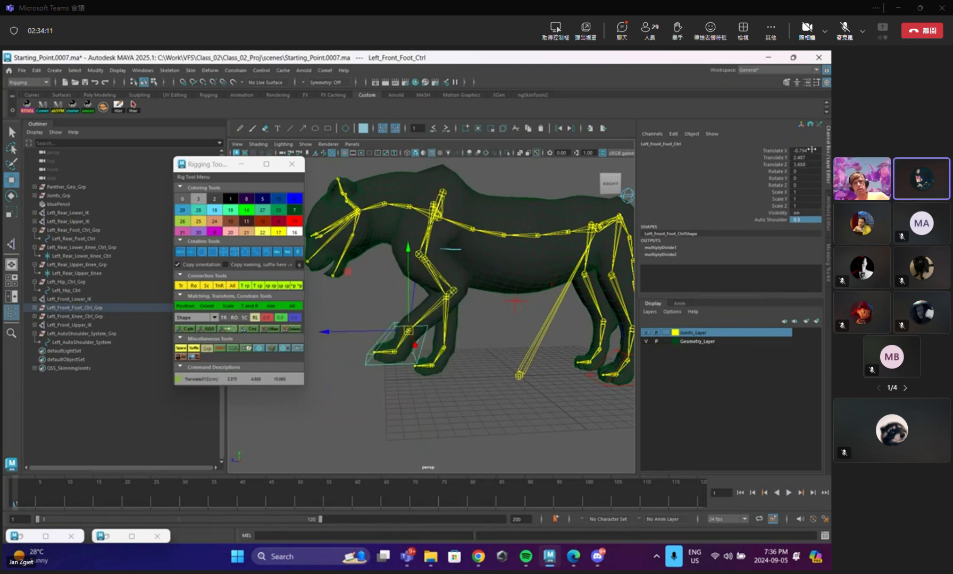
# Reset Translate X, Y and Z of the left front foot control to 0.
pyautogui.moveTo(806, 150); pyautogui.dragTo(805, 164)
pyautogui.write('0')
pyautogui.press('Return')
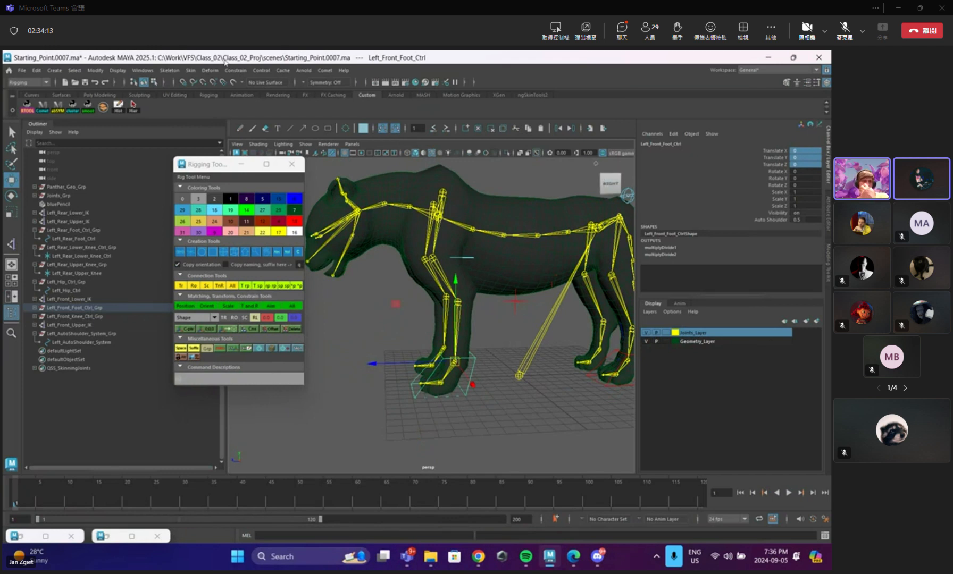
# Reopen the Node Editor, spread the four connected nodes apart, and select multiplyDivide1.
pyautogui.click(143, 70)
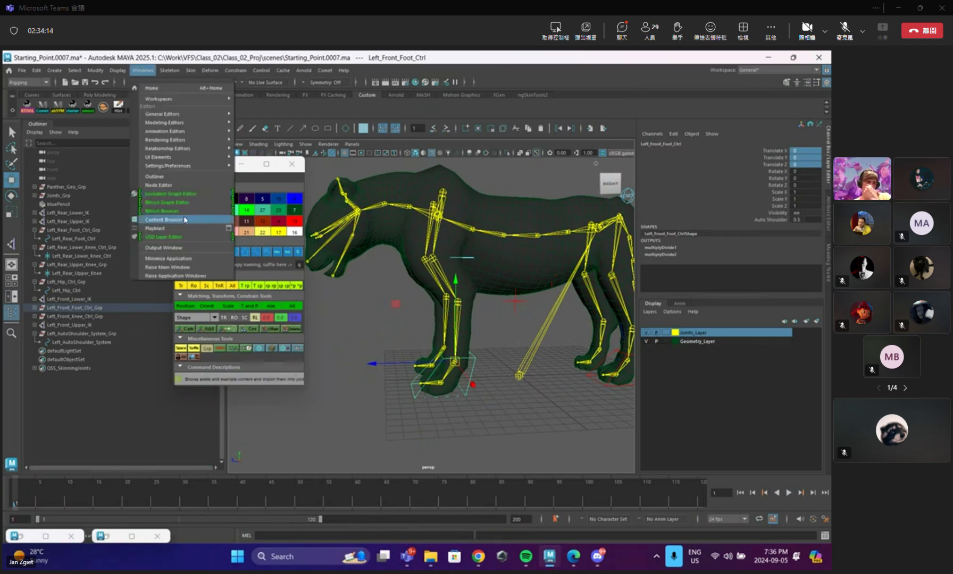
pyautogui.click(159, 185)
pyautogui.moveTo(287, 328); pyautogui.dragTo(281, 320)
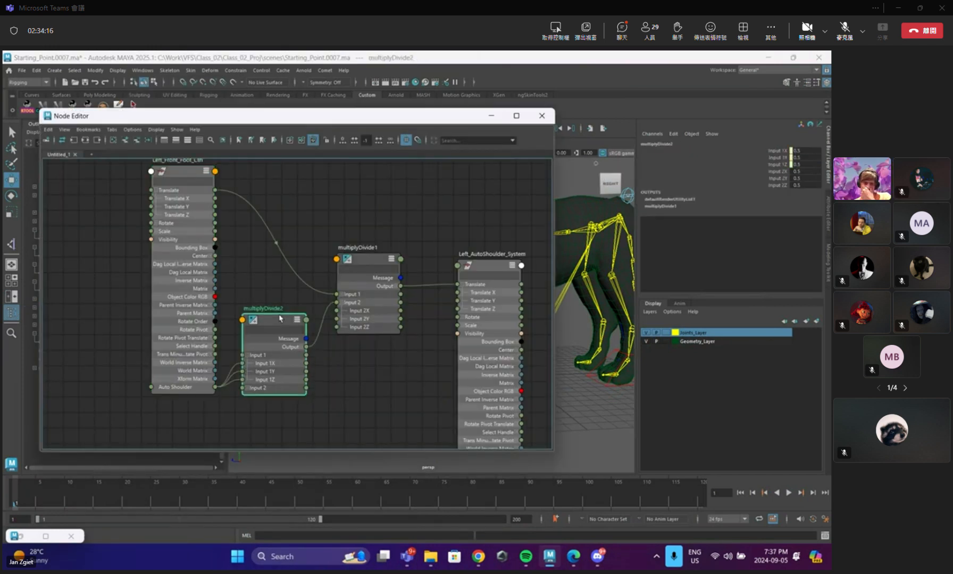
pyautogui.click(380, 296)
pyautogui.moveTo(370, 262); pyautogui.dragTo(371, 257)
pyautogui.moveTo(482, 269); pyautogui.dragTo(466, 228)
pyautogui.moveTo(188, 177); pyautogui.dragTo(160, 183)
pyautogui.moveTo(273, 324); pyautogui.dragTo(273, 338)
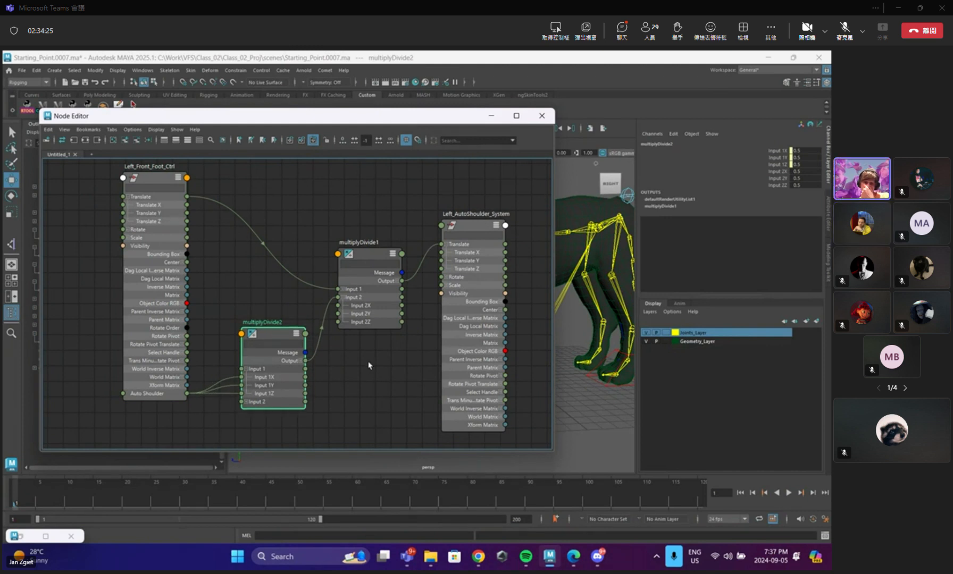
pyautogui.rightClick(350, 372)
pyautogui.moveTo(343, 376)
pyautogui.mouseDown(button='middle')
pyautogui.moveTo(344, 355)
pyautogui.moveTo(343, 380)
pyautogui.mouseUp(button='middle')
pyautogui.click(369, 264)
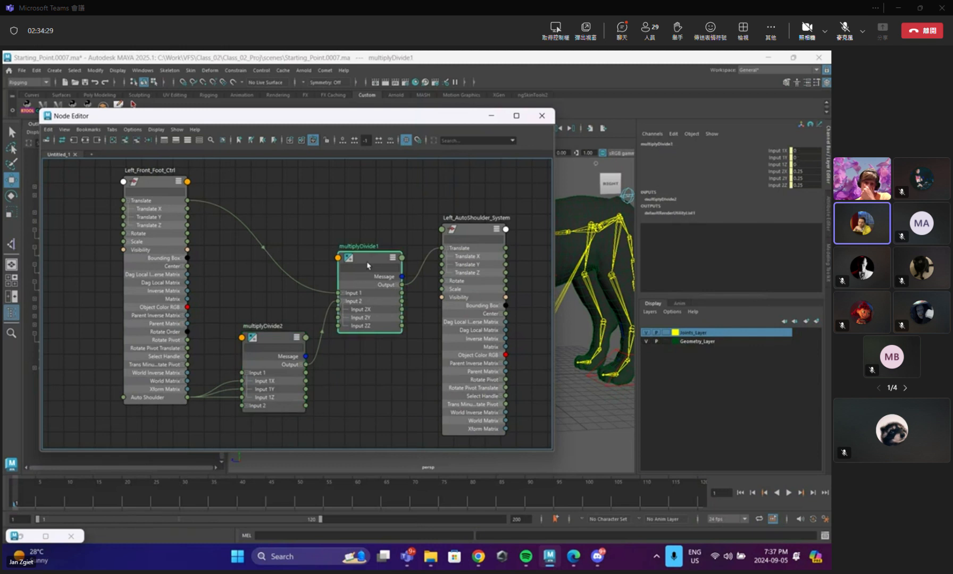
# Add a multiply node to the network in the empty area above the existing nodes.
pyautogui.moveTo(347, 362); pyautogui.dragTo(332, 285, button='middle')
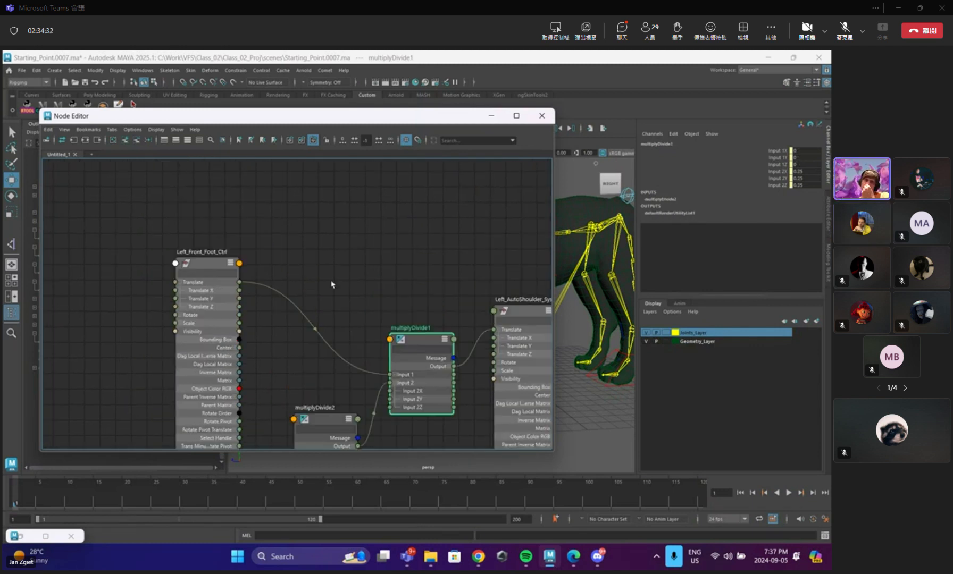
pyautogui.click(341, 218)
pyautogui.press('Tab')
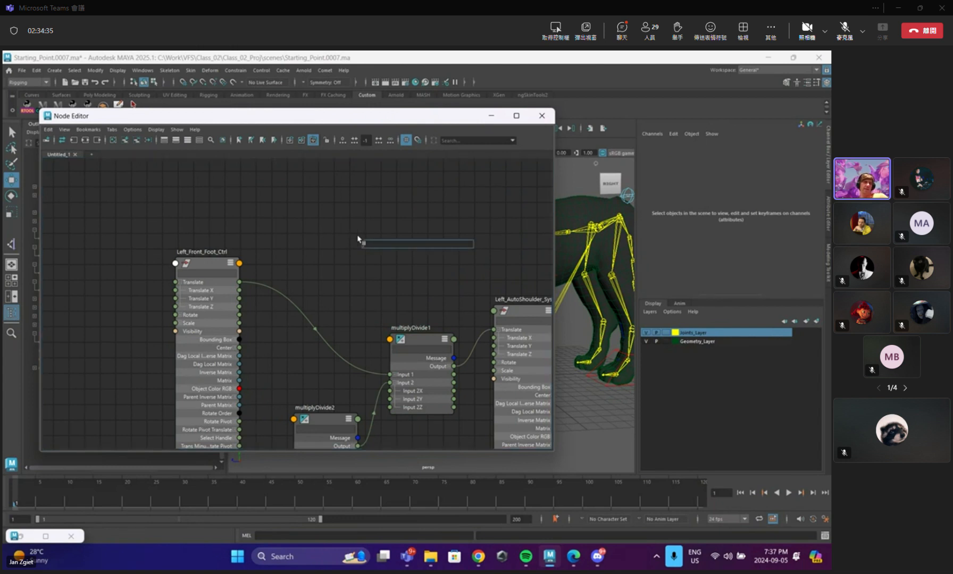
pyautogui.write('mult')
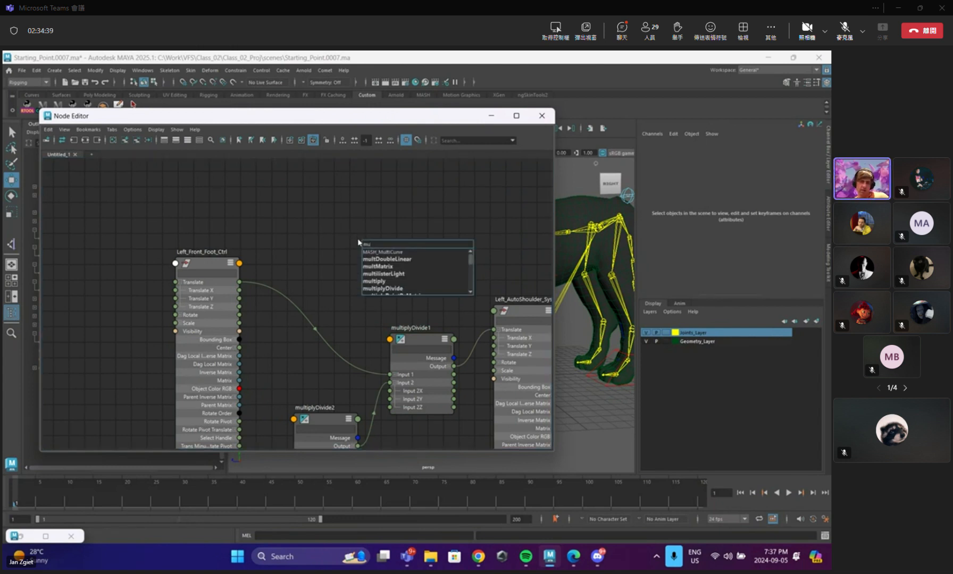
pyautogui.click(387, 281)
pyautogui.moveTo(391, 237); pyautogui.dragTo(376, 189)
pyautogui.click(354, 234)
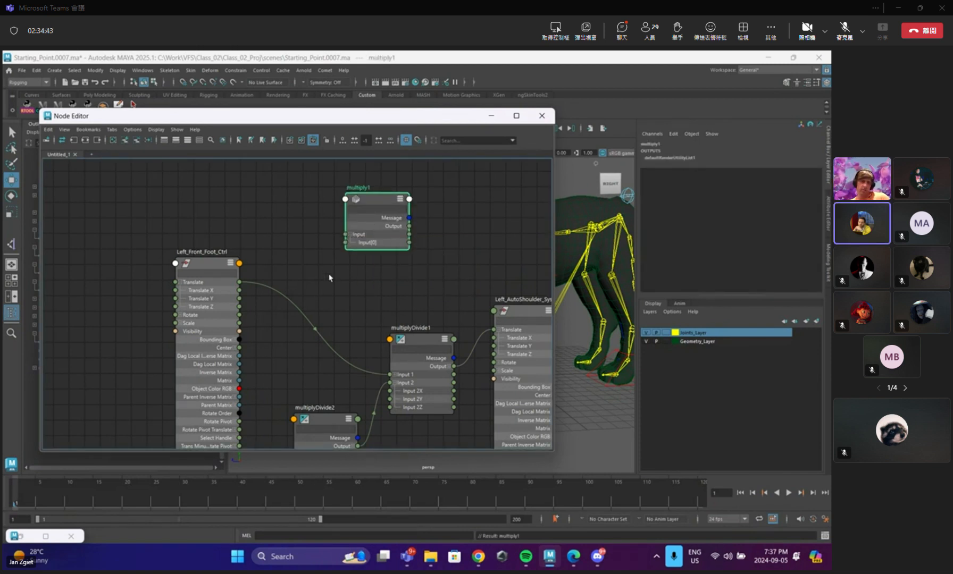
# Duplicate the multiply node and place the copy in the free space above multiplyDivide1, shifting multiplyDivide1 down.
pyautogui.moveTo(376, 204); pyautogui.dragTo(371, 180)
pyautogui.hotkey('ctrl', 'd')
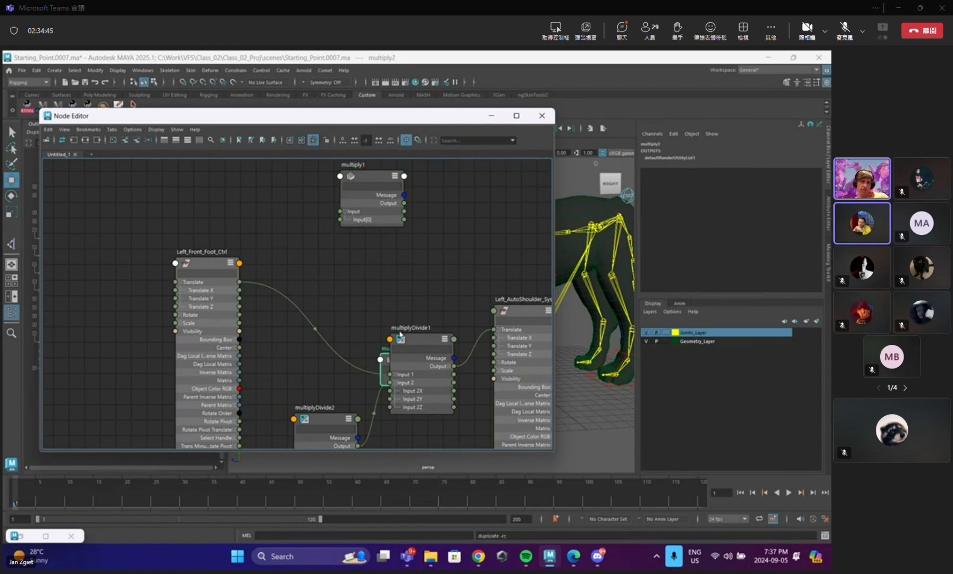
pyautogui.click(382, 361)
pyautogui.moveTo(419, 340); pyautogui.dragTo(437, 379)
pyautogui.moveTo(415, 360); pyautogui.dragTo(433, 263)
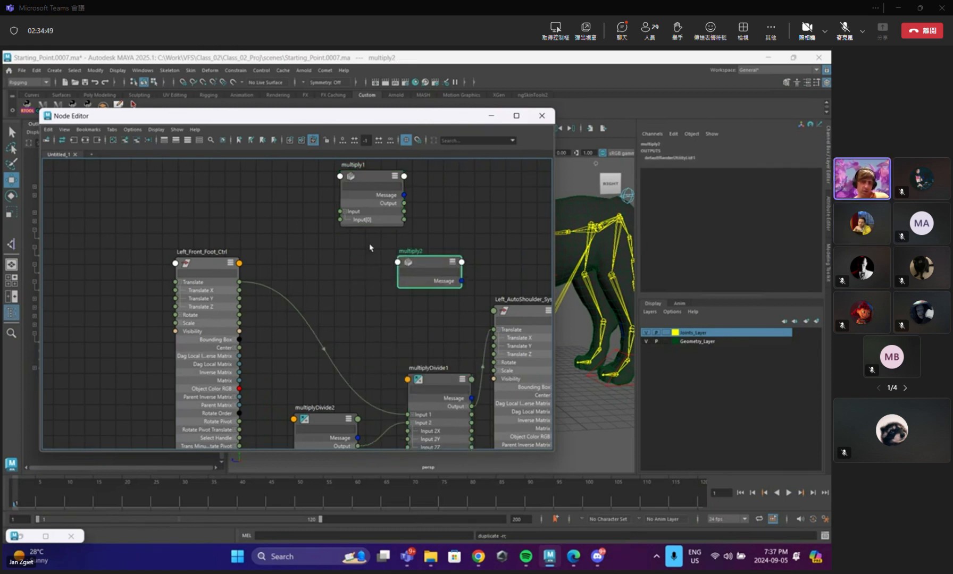
# Connect the foot control's Translate X and Auto Shoulder to multiply1's inputs and try routing its output to Left_AutoShoulder_System's Translate X.
pyautogui.moveTo(239, 290); pyautogui.dragTo(341, 219)
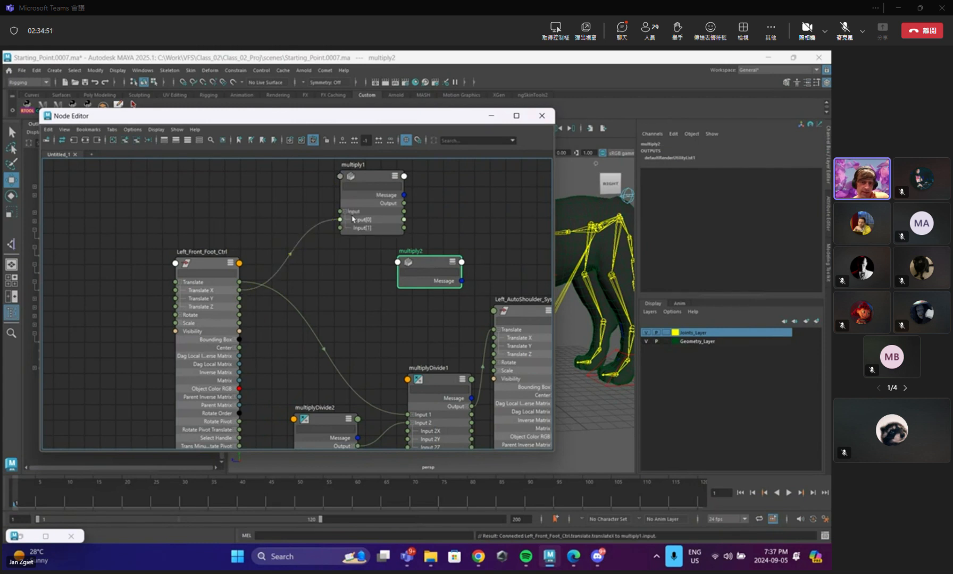
pyautogui.moveTo(277, 370); pyautogui.dragTo(270, 389, button='right')
pyautogui.moveTo(262, 383); pyautogui.dragTo(264, 333, button='middle')
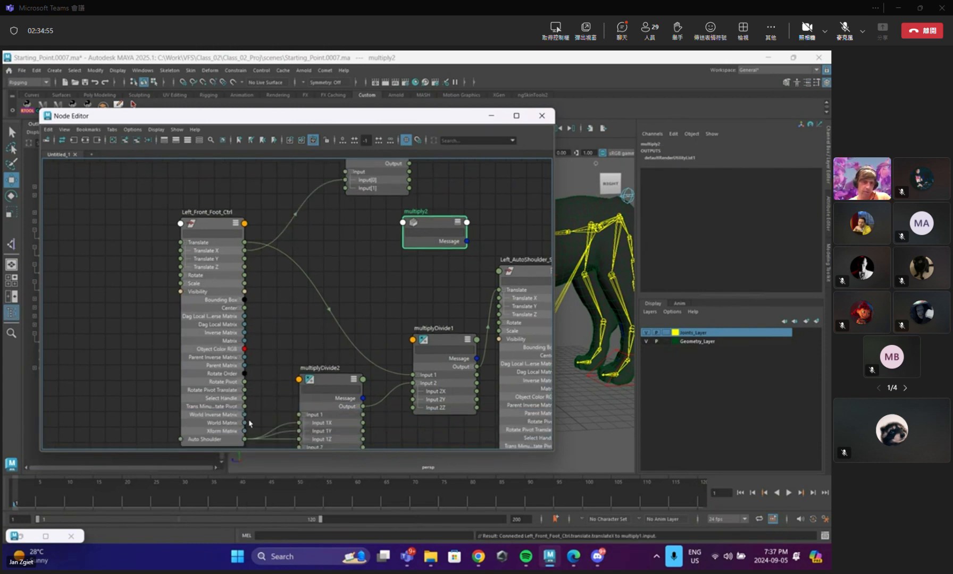
pyautogui.moveTo(244, 439); pyautogui.dragTo(346, 189)
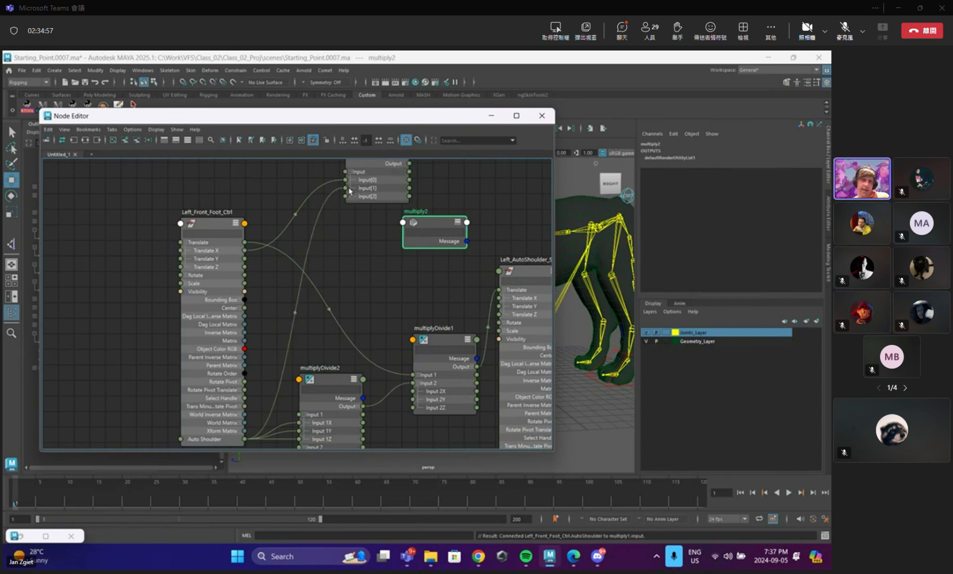
pyautogui.moveTo(409, 163); pyautogui.dragTo(508, 301)
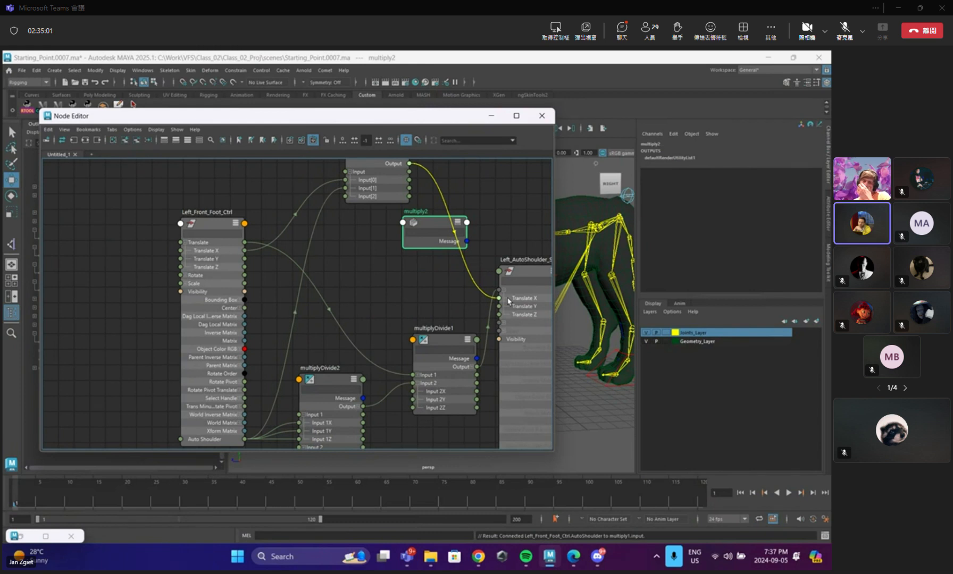
pyautogui.moveTo(508, 301); pyautogui.dragTo(434, 193)
# Delete both multiply nodes from the network.
pyautogui.keyDown('alt'); pyautogui.moveTo(355, 230); pyautogui.dragTo(359, 260, button='middle'); pyautogui.keyUp('alt')
pyautogui.click(378, 174)
pyautogui.press('Delete')
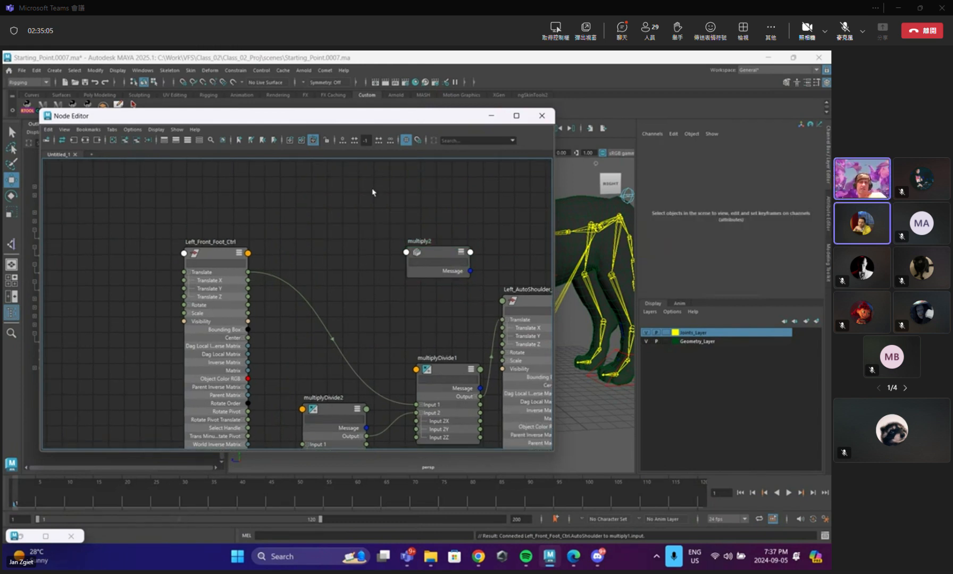
pyautogui.keyDown('alt'); pyautogui.moveTo(387, 306); pyautogui.dragTo(380, 273, button='middle'); pyautogui.keyUp('alt')
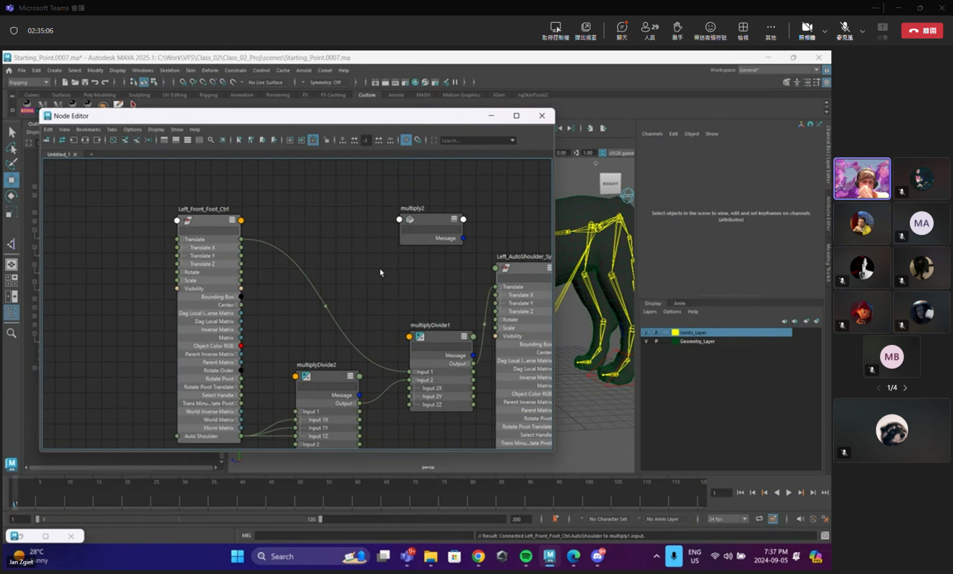
pyautogui.click(432, 226)
pyautogui.click(416, 266)
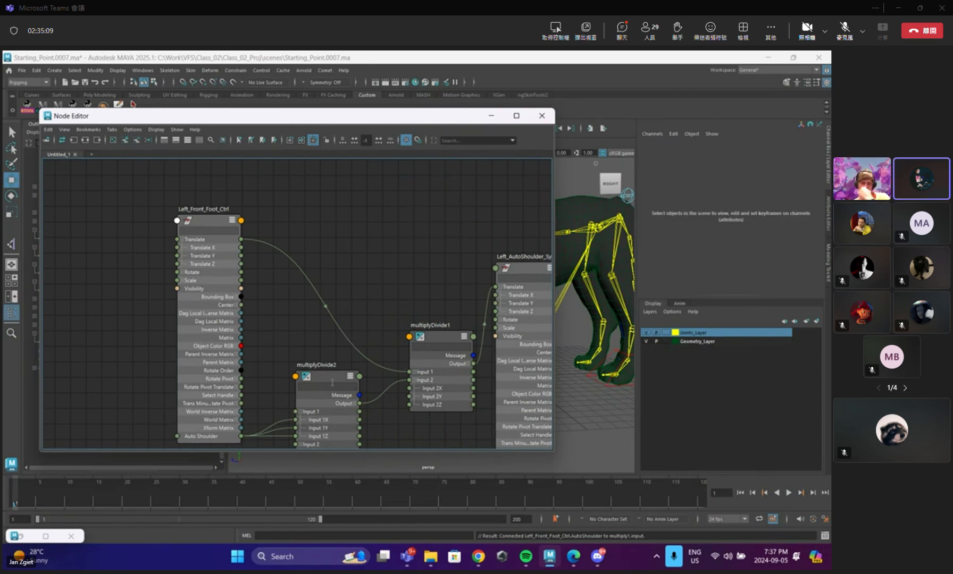
# Rearrange multiplyDivide1 and multiplyDivide2, set multiplyDivide2's Input 2X, 2Y and 2Z to 1, and minimize the Node Editor.
pyautogui.moveTo(323, 372); pyautogui.dragTo(312, 350)
pyautogui.moveTo(439, 336); pyautogui.dragTo(419, 232)
pyautogui.moveTo(318, 360); pyautogui.dragTo(327, 375)
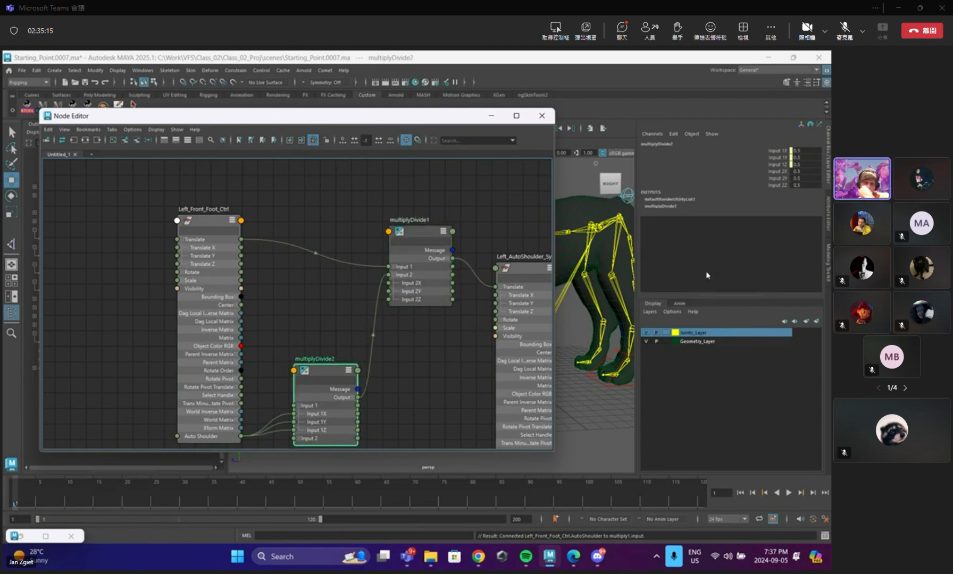
pyautogui.moveTo(812, 170)
pyautogui.mouseDown()
pyautogui.moveTo(809, 187)
pyautogui.moveTo(808, 174)
pyautogui.mouseUp()
pyautogui.write('1')
pyautogui.press('Return')
pyautogui.click(491, 116)
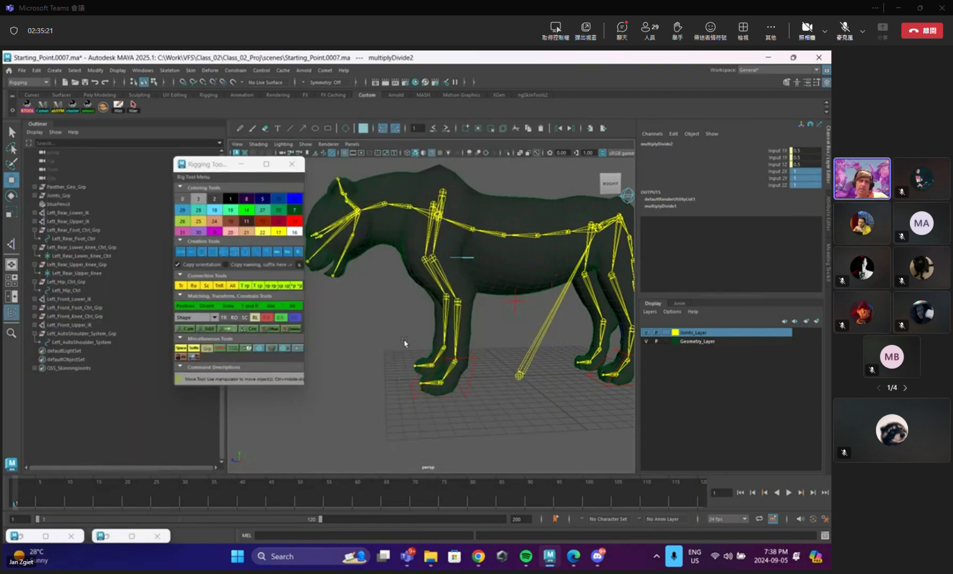
# Set the left front foot control's Auto Shoulder to 1, move the foot forward and up as a test, and undo the movement.
pyautogui.click(478, 364)
pyautogui.hotkey('ctrl', 'z')
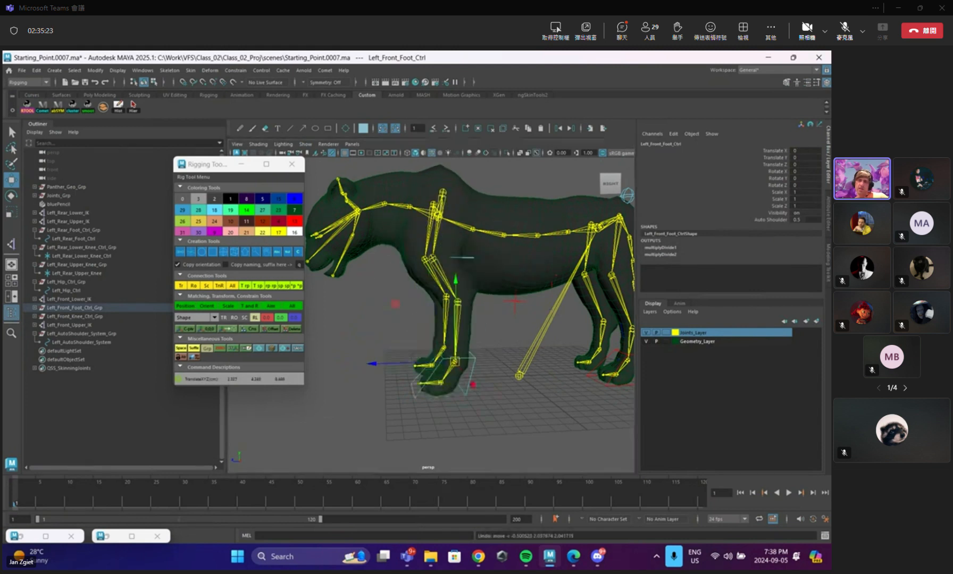
pyautogui.click(806, 220)
pyautogui.write('1')
pyautogui.press('Return')
pyautogui.moveTo(455, 362); pyautogui.dragTo(408, 345)
pyautogui.hotkey('ctrl', 'z')
pyautogui.hotkey('ctrl', 'z')
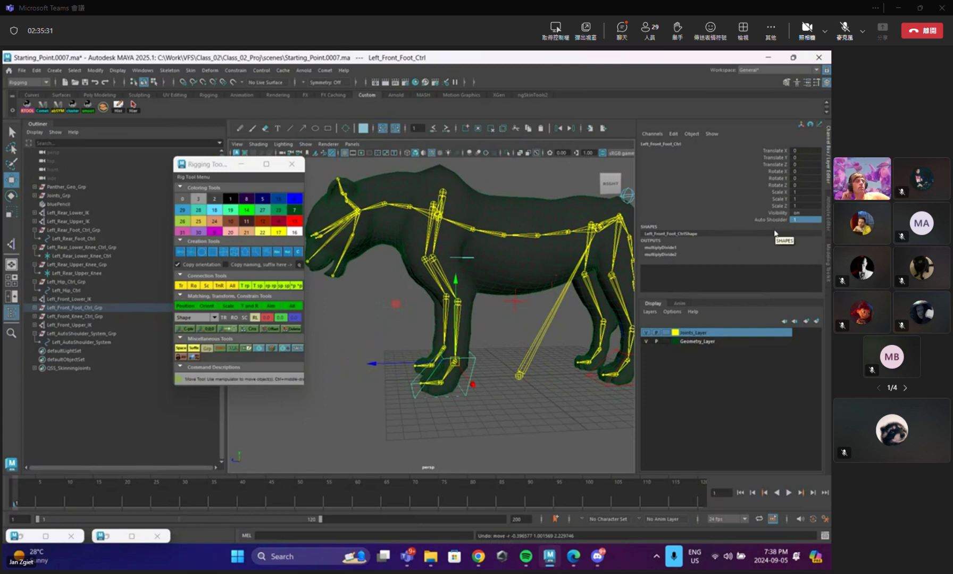
# Reopen the Node Editor and delete multiplyDivide2.
pyautogui.click(142, 70)
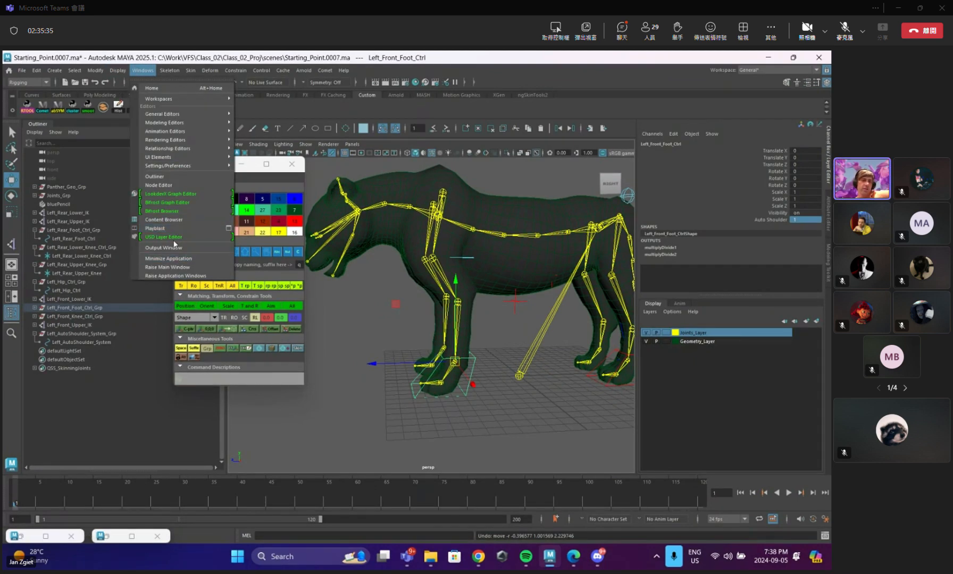
pyautogui.click(175, 184)
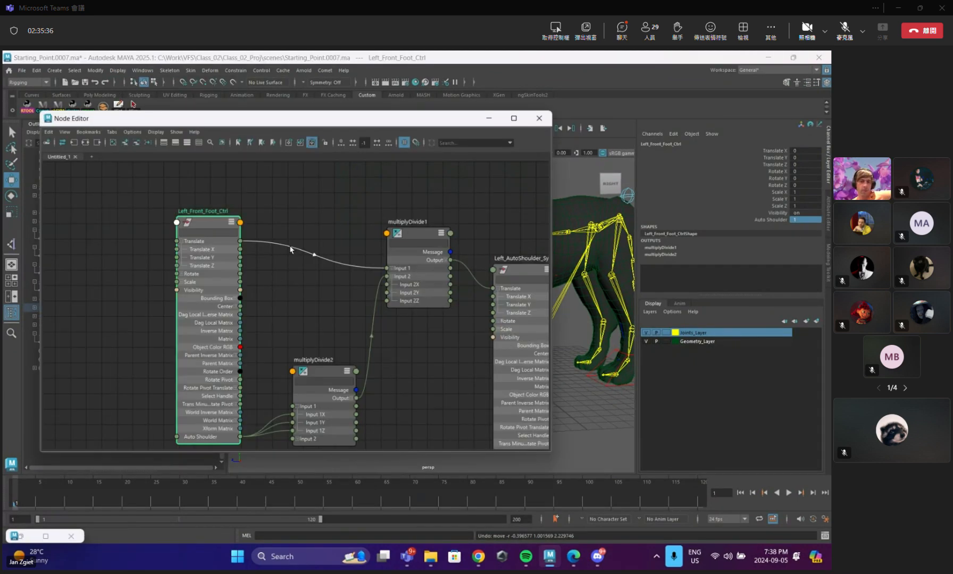
pyautogui.click(317, 366)
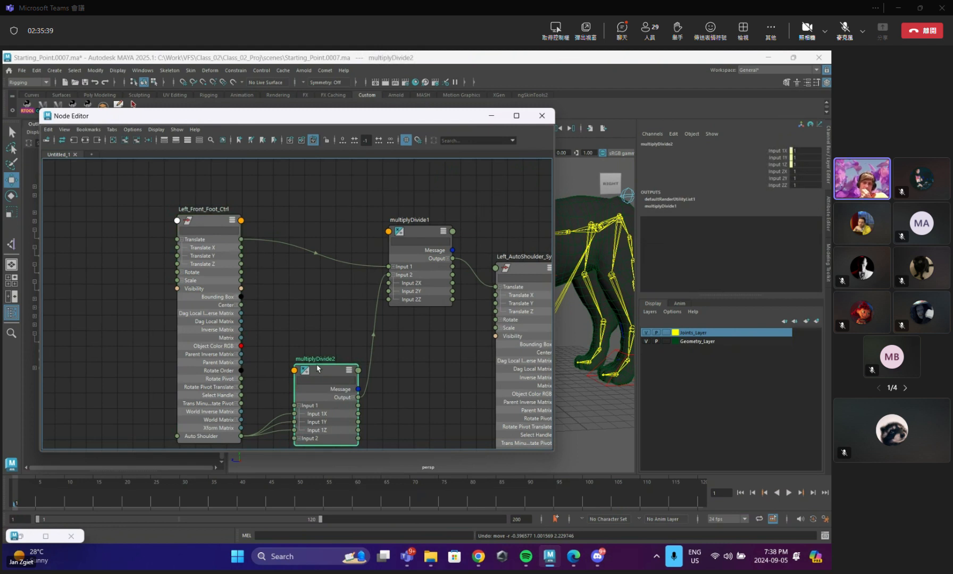
pyautogui.press('Delete')
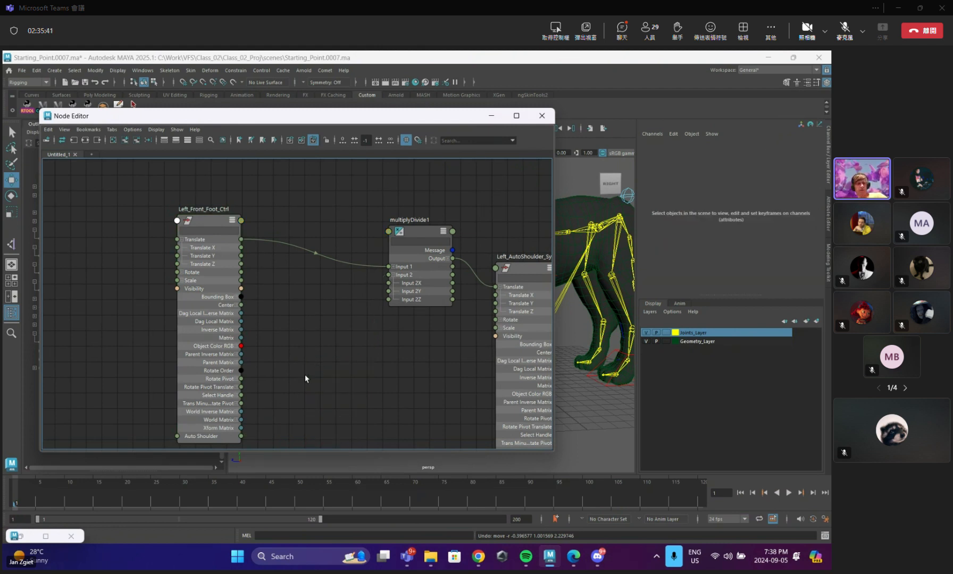
# Add a setRange node in the free space below multiplyDivide1 and show its attributes.
pyautogui.press('Tab')
pyautogui.write('setRangeRange')
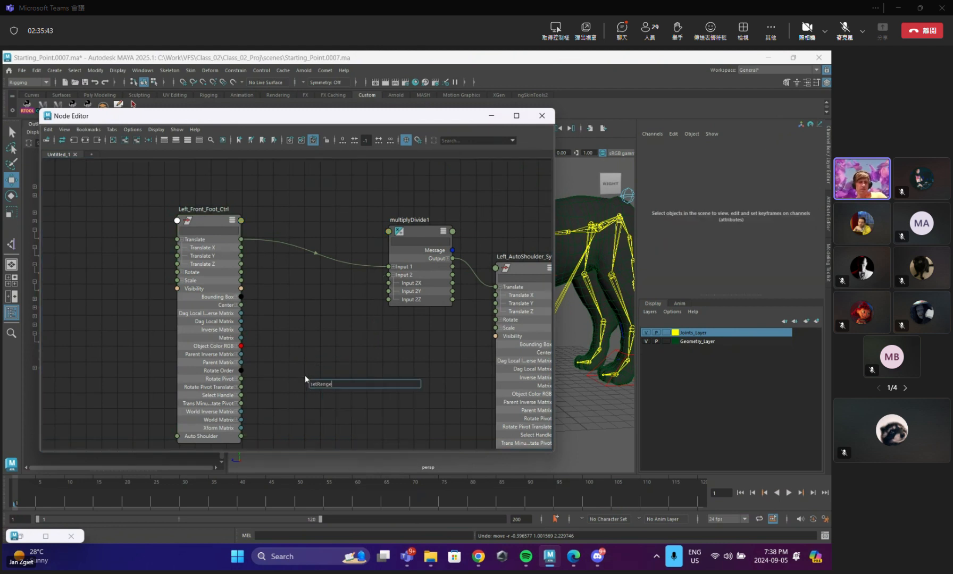
pyautogui.press('BackSpace')
pyautogui.press('BackSpace')
pyautogui.press('BackSpace')
pyautogui.press('BackSpace')
pyautogui.press('BackSpace')
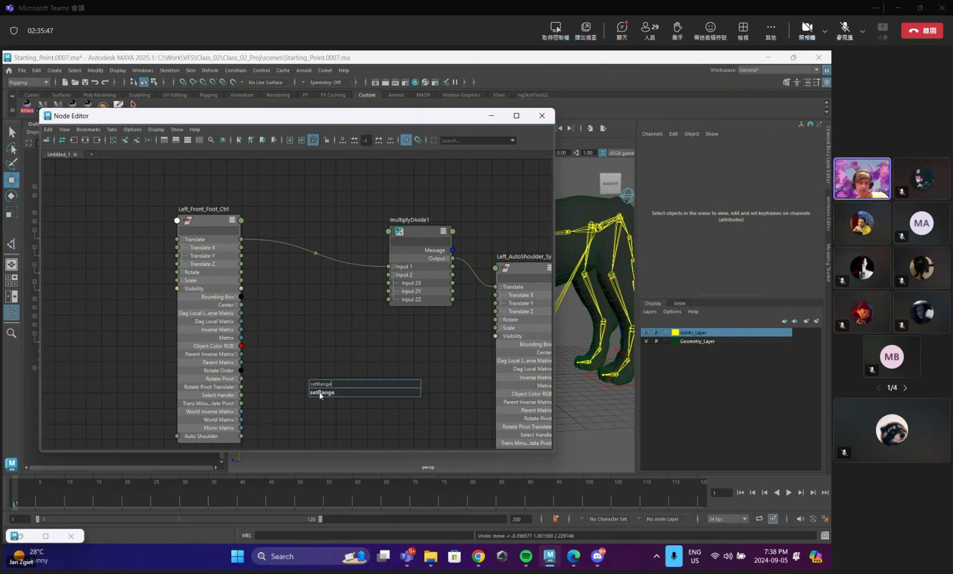
pyautogui.press('Return')
pyautogui.moveTo(331, 389); pyautogui.dragTo(330, 363)
pyautogui.click(363, 362)
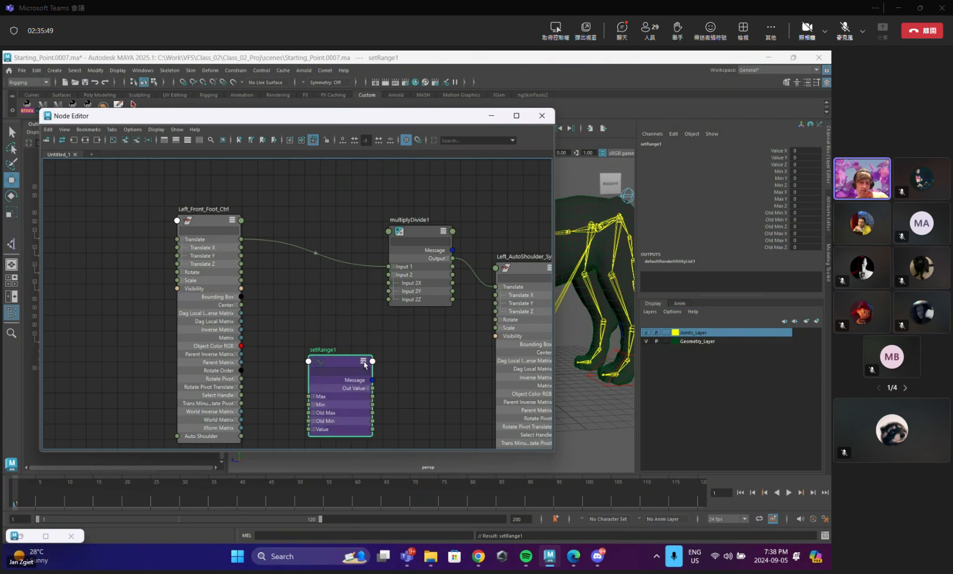
# Connect the foot control's Auto Shoulder to Value X, Value Y and Value Z of setRange1.
pyautogui.keyDown('alt'); pyautogui.moveTo(317, 333); pyautogui.dragTo(312, 294, button='middle'); pyautogui.keyUp('alt')
pyautogui.moveTo(235, 397); pyautogui.dragTo(302, 398)
pyautogui.moveTo(346, 325); pyautogui.dragTo(329, 322)
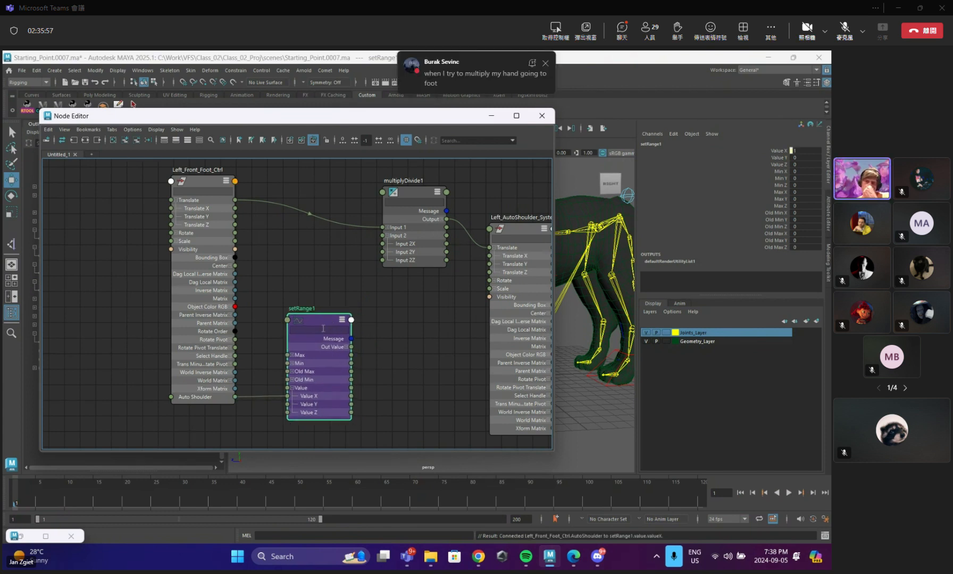
pyautogui.moveTo(234, 397); pyautogui.dragTo(290, 413)
pyautogui.moveTo(324, 321); pyautogui.dragTo(321, 311)
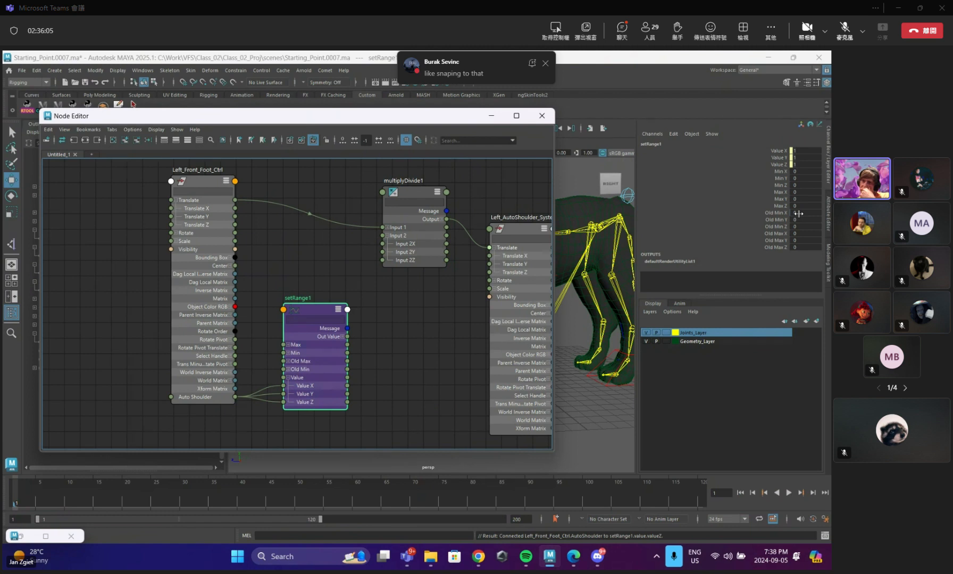
# Set Old Max X, Y and Z of setRange1 to 1.
pyautogui.moveTo(799, 232); pyautogui.dragTo(806, 247)
pyautogui.keyDown('shift'); pyautogui.click(806, 235); pyautogui.keyUp('shift')
pyautogui.write('1')
pyautogui.press('Return')
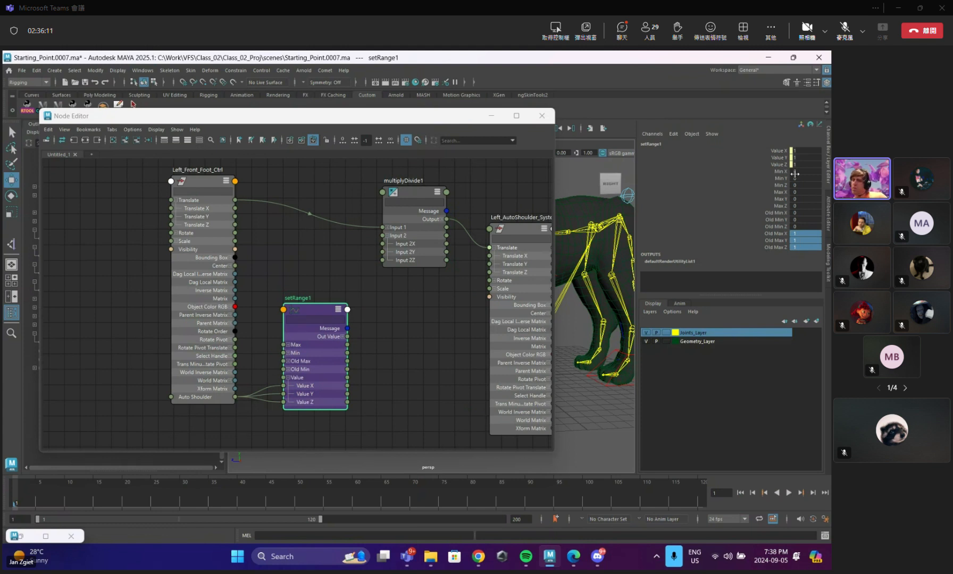
# Set setRange1's Max X, Y and Z to 0.5 and connect its Out Value to Input 2 of multiplyDivide1.
pyautogui.moveTo(795, 191); pyautogui.dragTo(799, 205)
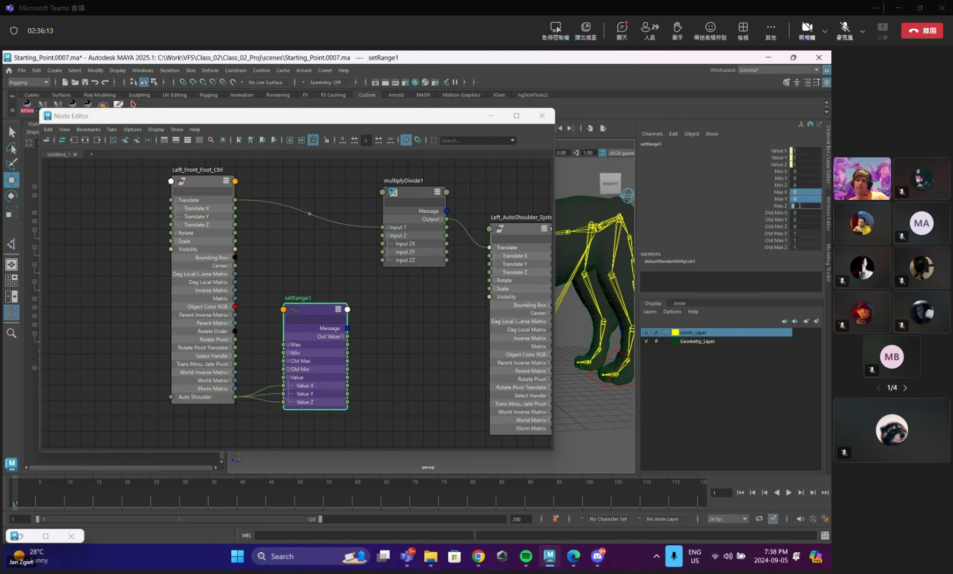
pyautogui.write('0.5')
pyautogui.press('Return')
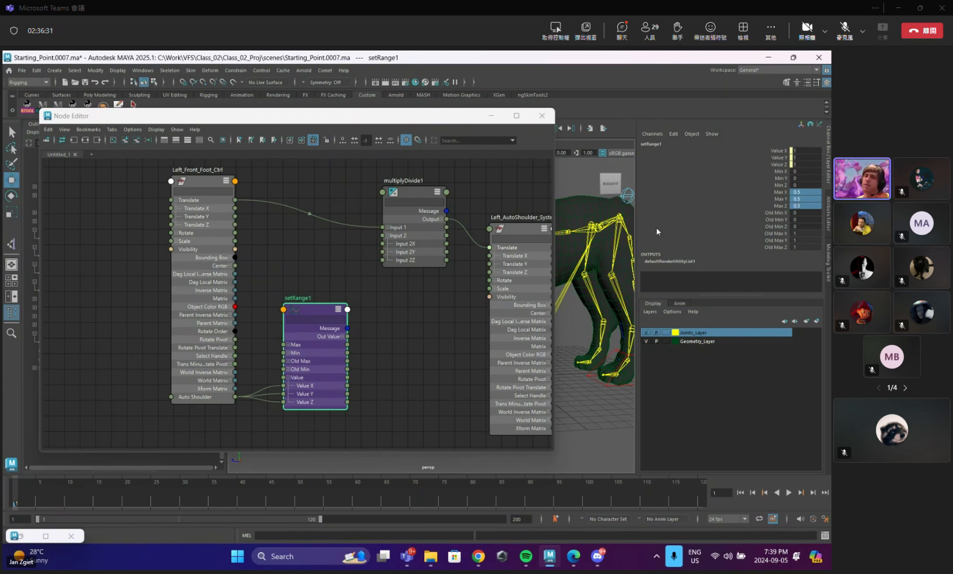
pyautogui.moveTo(347, 336); pyautogui.dragTo(383, 235)
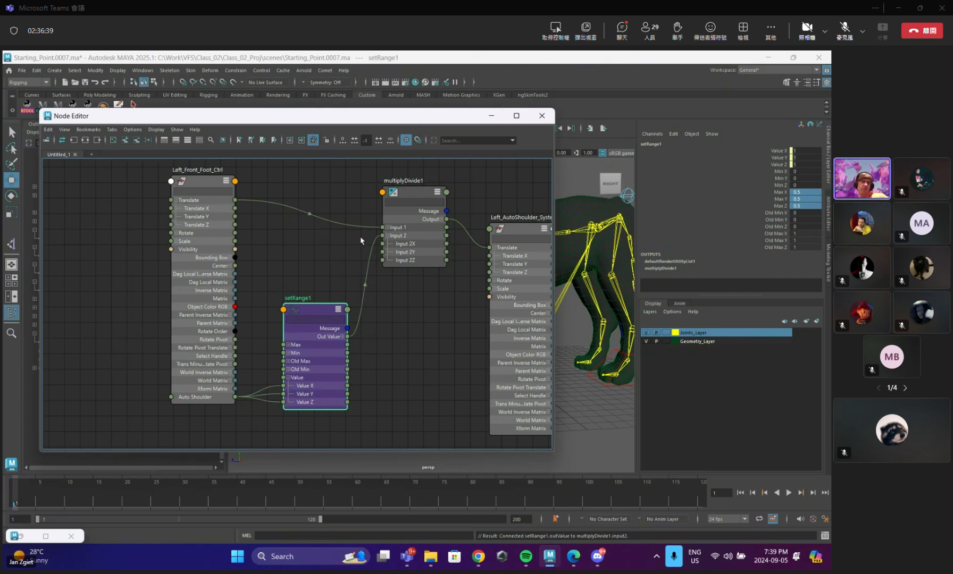
# Minimize the Node Editor, test the shoulder by moving the left front foot control up and forward, and undo the movement.
pyautogui.click(490, 115)
pyautogui.click(463, 393)
pyautogui.moveTo(463, 393); pyautogui.dragTo(457, 329)
pyautogui.hotkey('ctrl', 'z')
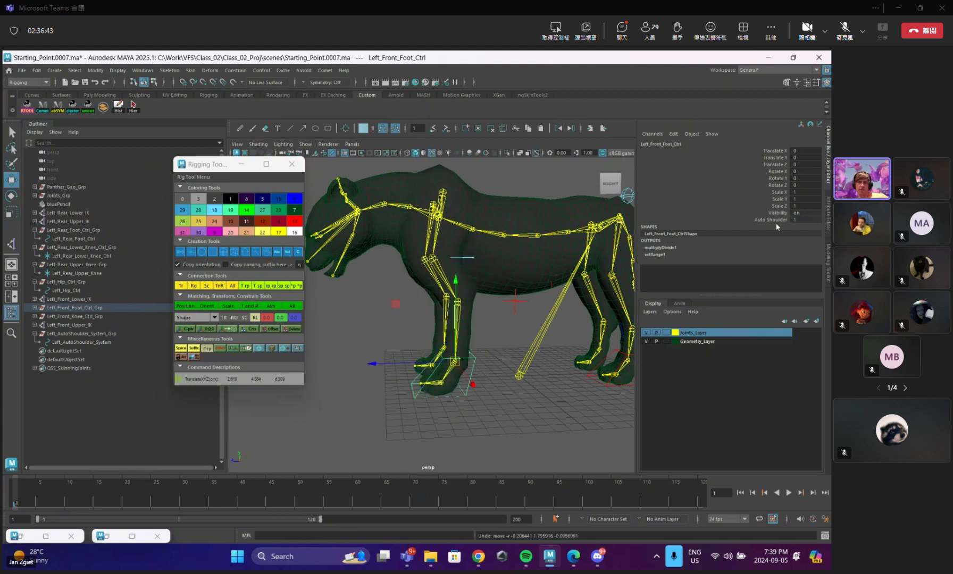
pyautogui.hotkey('ctrl', 'z')
pyautogui.hotkey('ctrl', 'z')
pyautogui.hotkey('ctrl', 'z')
pyautogui.hotkey('ctrl', 'z')
pyautogui.hotkey('ctrl', 'z')
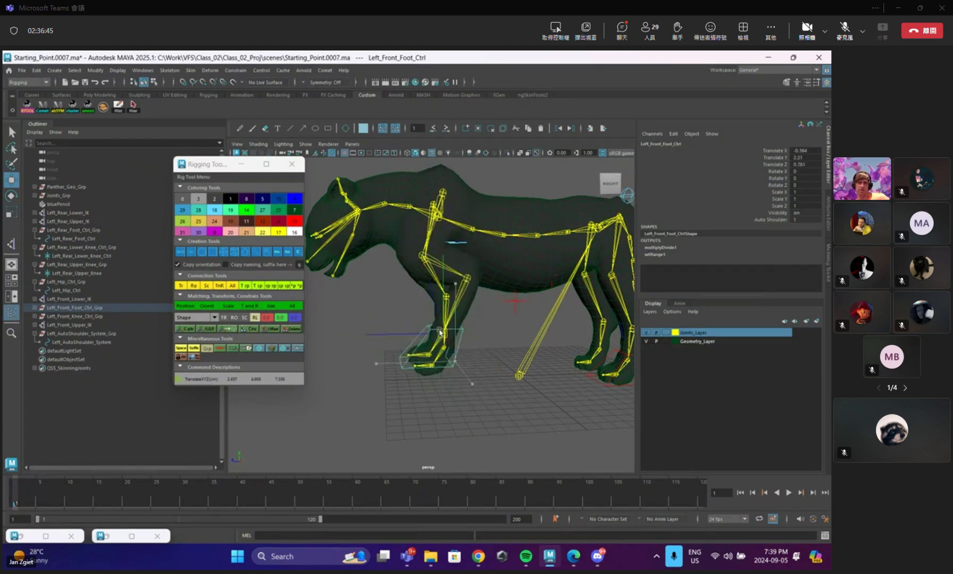
# Set the foot control's Auto Shoulder to 0.5, move the foot forward and up as a test, and undo the movement.
pyautogui.doubleClick(801, 219)
pyautogui.write('0.5')
pyautogui.press('Return')
pyautogui.moveTo(454, 363); pyautogui.dragTo(416, 329)
pyautogui.hotkey('ctrl', 'z')
pyautogui.hotkey('ctrl', 'z')
pyautogui.hotkey('ctrl', 'z')
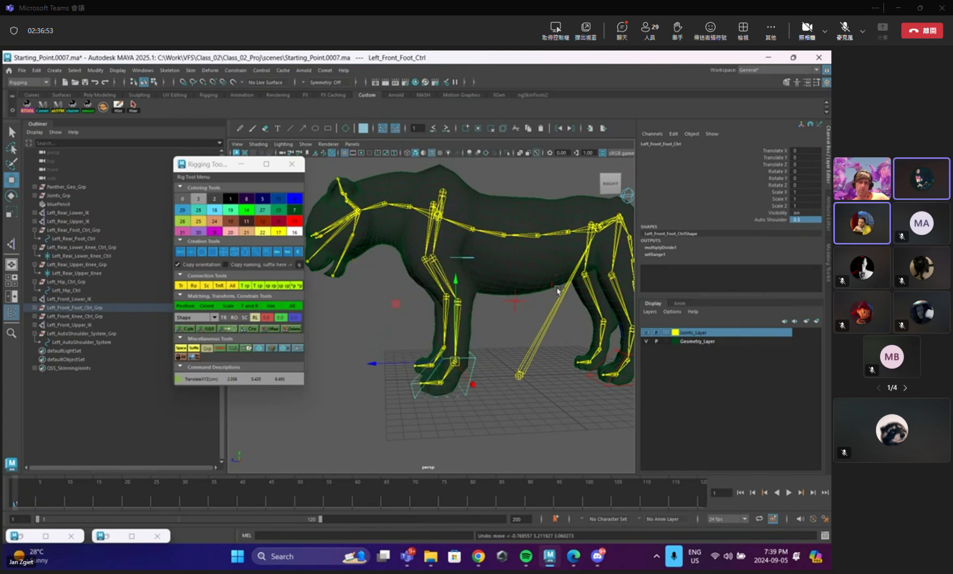
# Reopen the Node Editor and delete the setRange1 node from the auto-shoulder network.
pyautogui.press('q')
pyautogui.keyDown('alt'); pyautogui.moveTo(547, 297); pyautogui.dragTo(510, 292); pyautogui.keyUp('alt')
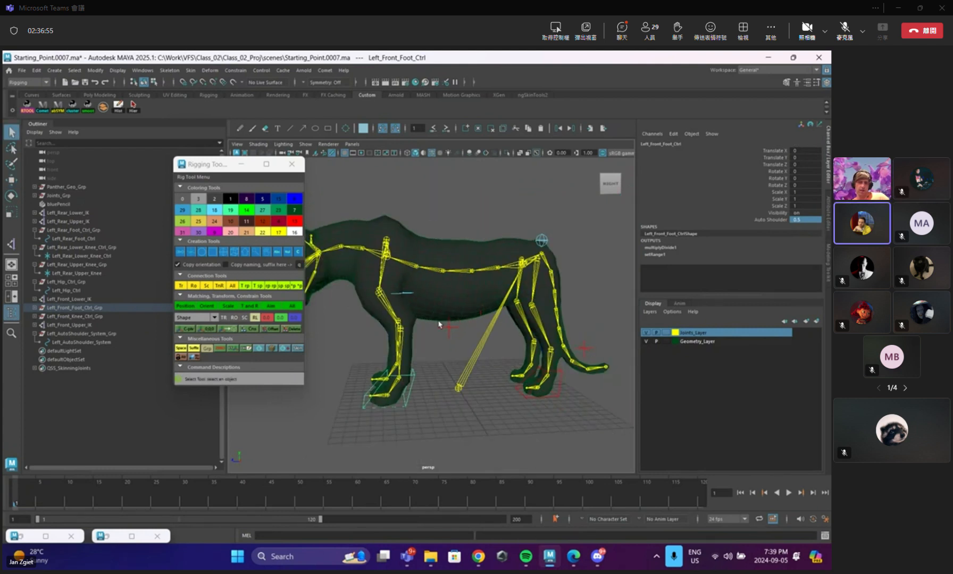
pyautogui.click(118, 71)
pyautogui.moveTo(178, 150)
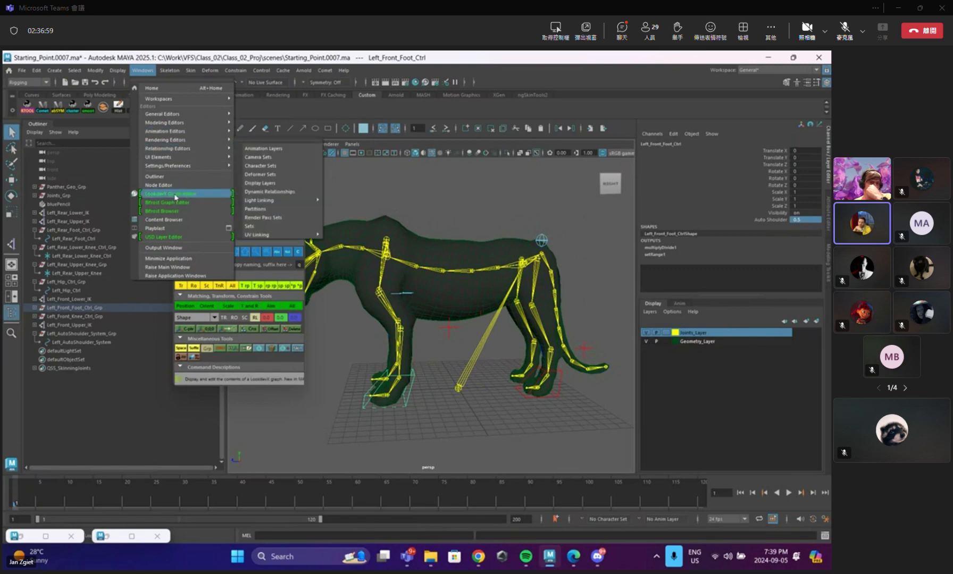
pyautogui.click(162, 185)
pyautogui.click(316, 316)
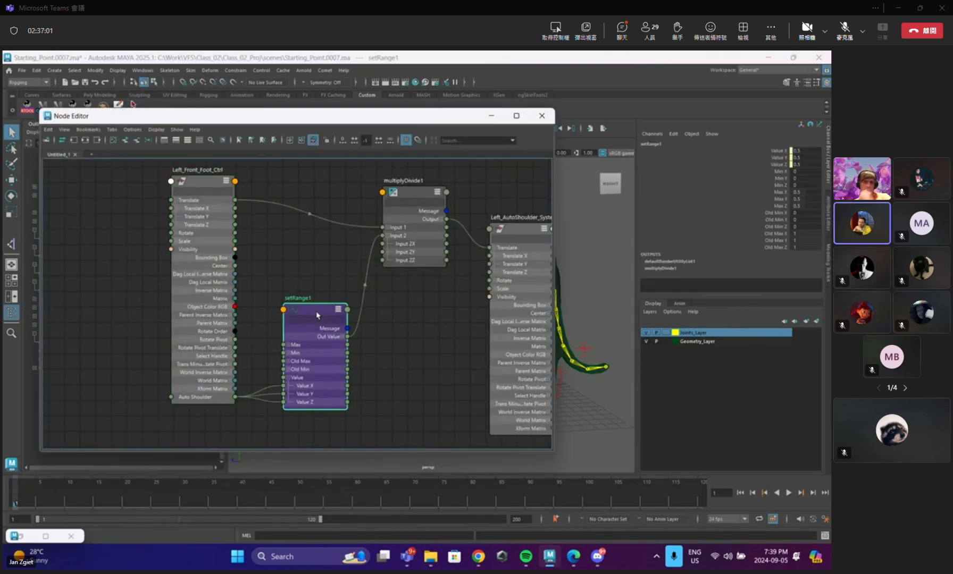
pyautogui.press('Delete')
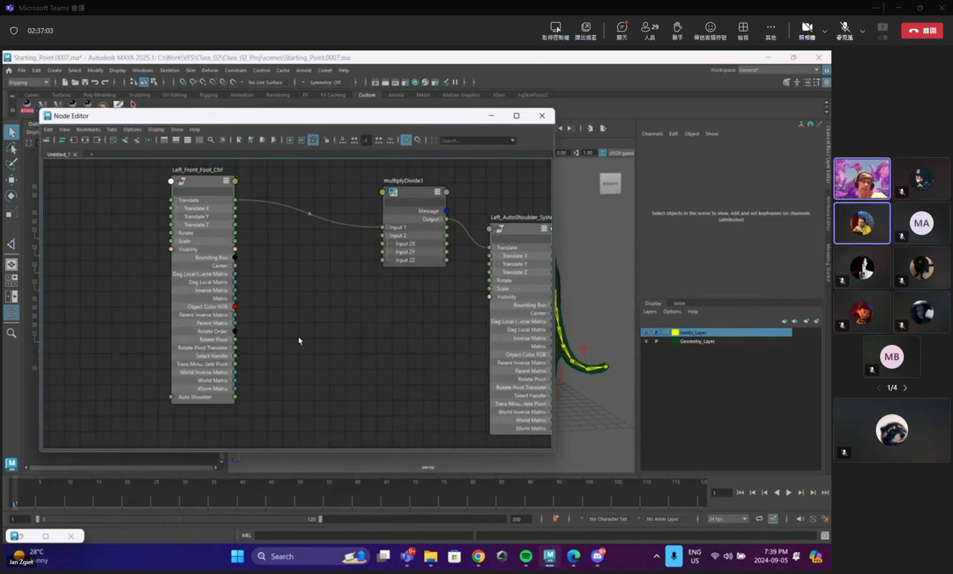
pyautogui.press('Tab')
pyautogui.write('multiply')
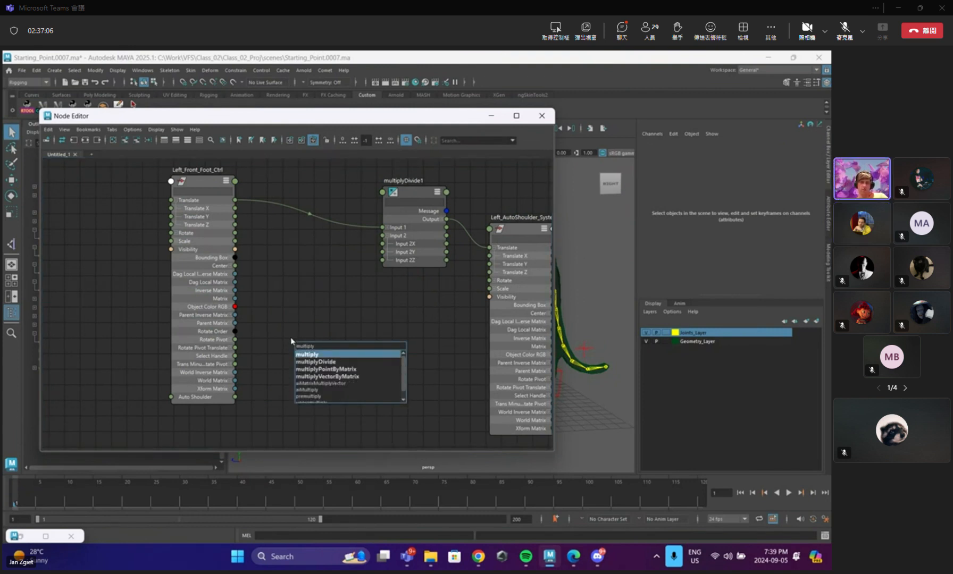
pyautogui.press('Return')
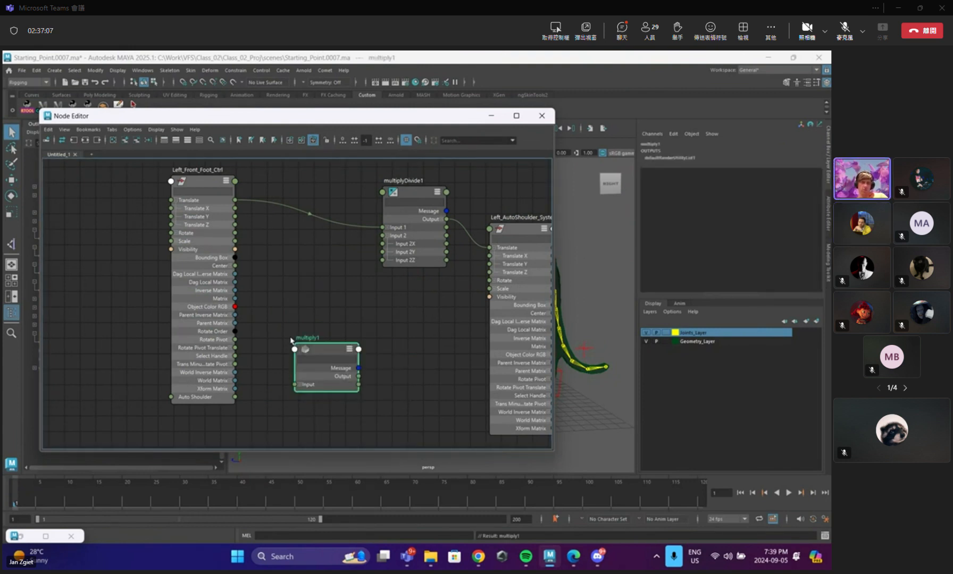
pyautogui.moveTo(311, 366); pyautogui.dragTo(302, 350)
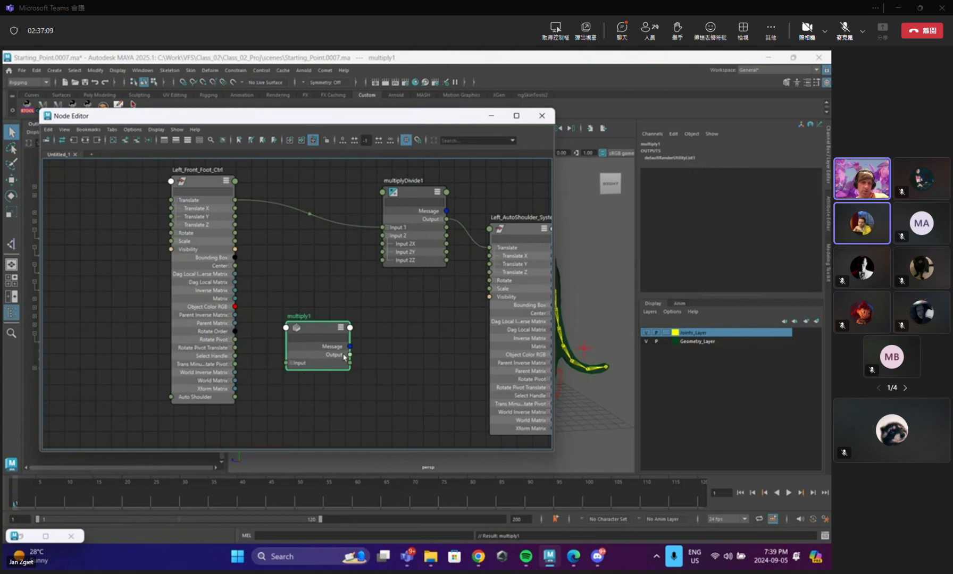
pyautogui.click(292, 363)
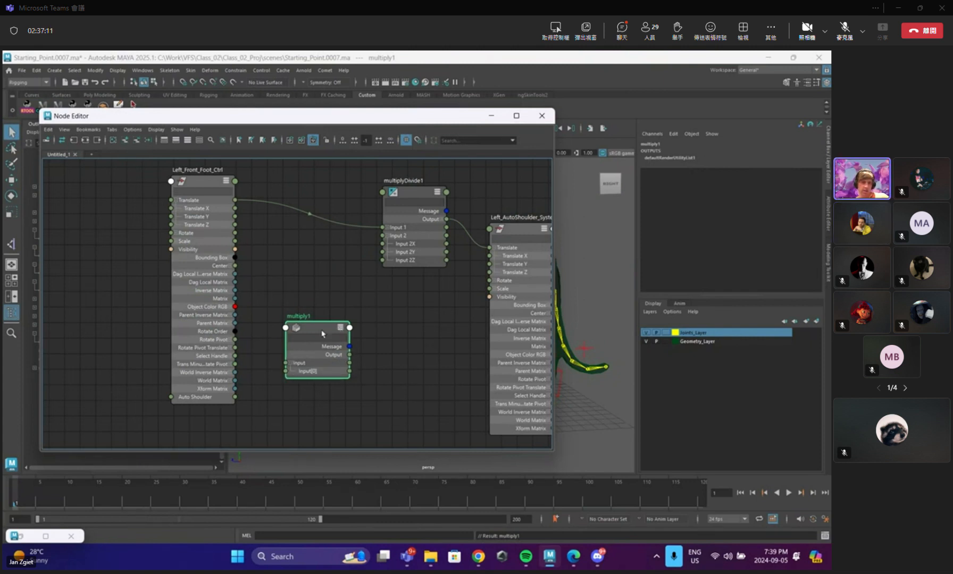
pyautogui.press('Delete')
# Duplicate multiplyDivide1 and connect the foot control's Auto Shoulder to Input 1X, 1Y and 1Z of the copy.
pyautogui.click(418, 195)
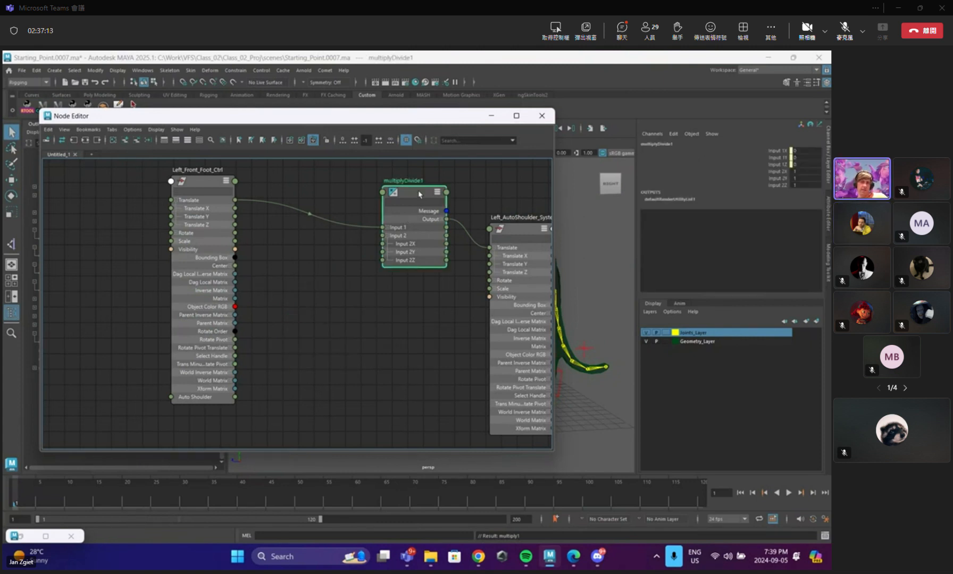
pyautogui.hotkey('ctrl', 'd')
pyautogui.moveTo(322, 336); pyautogui.dragTo(333, 335)
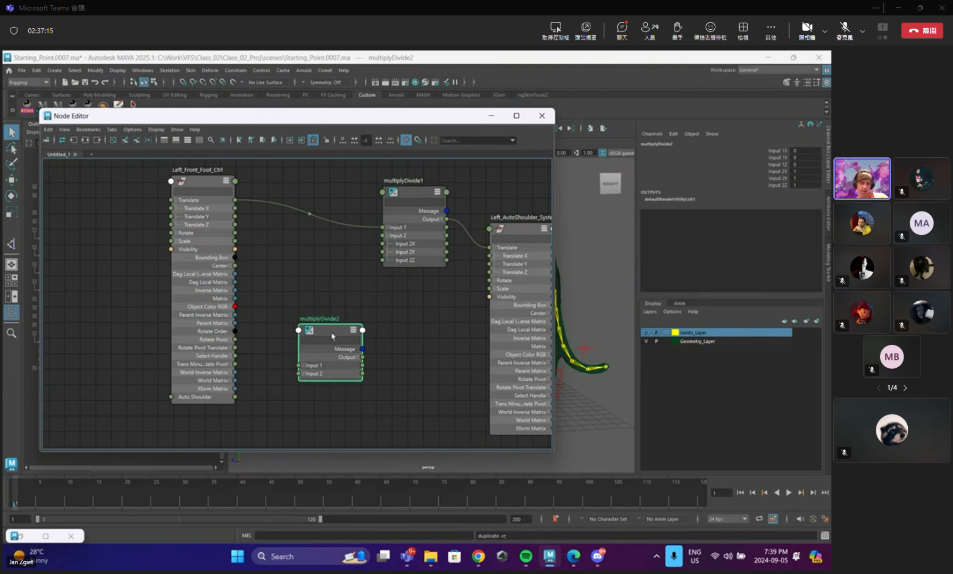
pyautogui.moveTo(235, 398); pyautogui.dragTo(300, 391)
# Set multiplyDivide2's Input 2X, 2Y and 2Z to 0.5 and connect its Output to Input 2 of multiplyDivide1.
pyautogui.click(805, 185)
pyautogui.keyDown('shift'); pyautogui.click(799, 171); pyautogui.keyUp('shift')
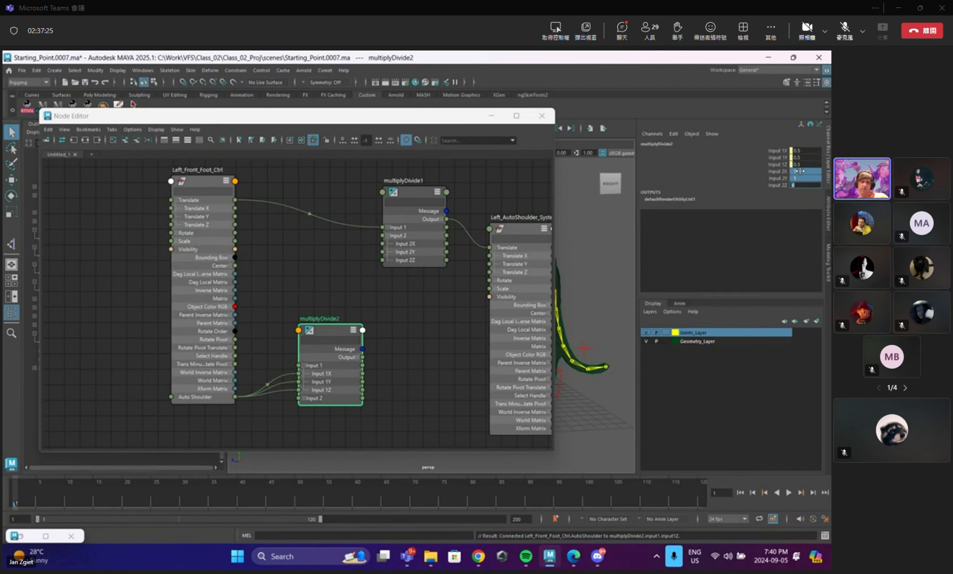
pyautogui.write('0.5')
pyautogui.press('Return')
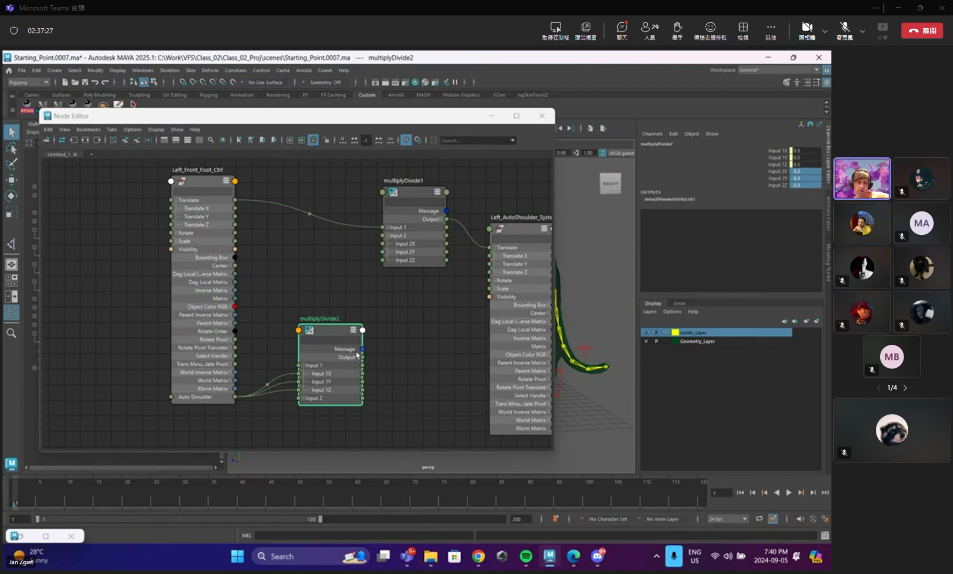
pyautogui.moveTo(362, 357); pyautogui.dragTo(383, 235)
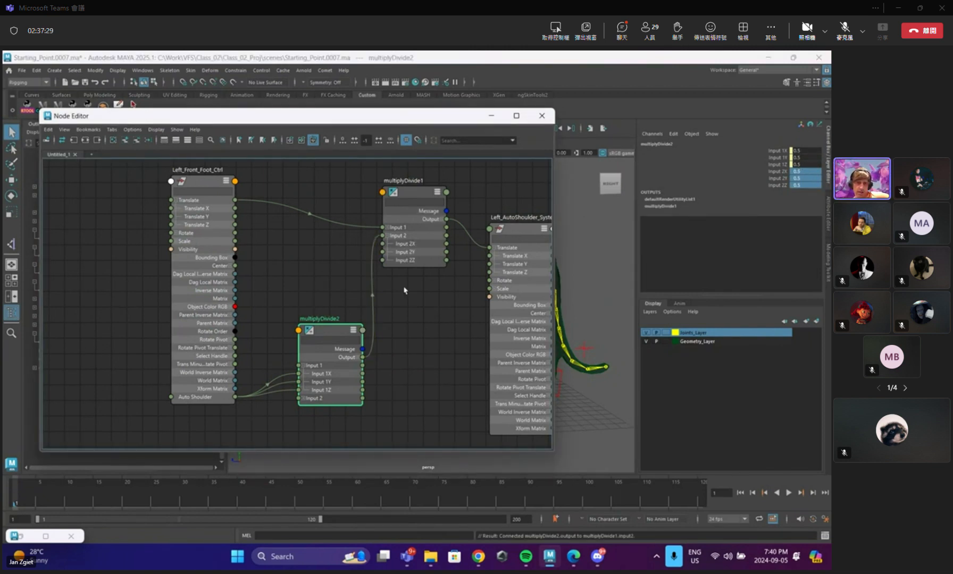
pyautogui.click(388, 235)
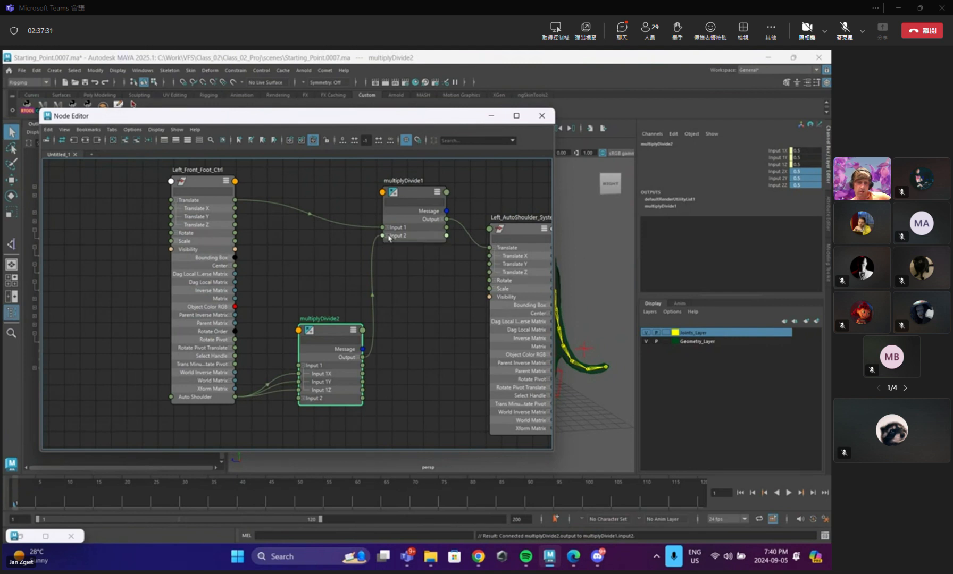
# Review the layout of the two multiplyDivide nodes and inspect multiplyDivide1's Input 1 and Input 2 channels.
pyautogui.moveTo(355, 326); pyautogui.dragTo(352, 317)
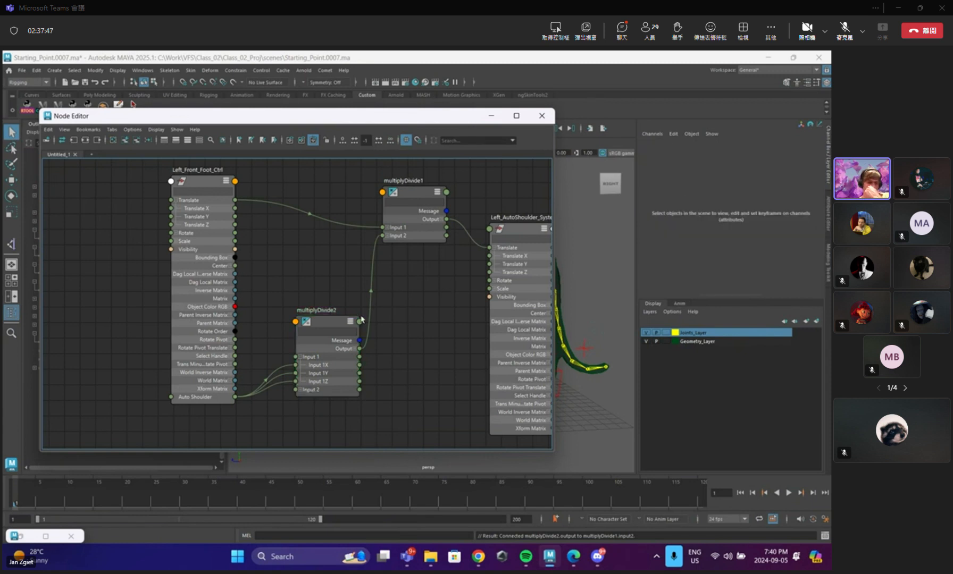
pyautogui.moveTo(332, 324); pyautogui.dragTo(326, 340)
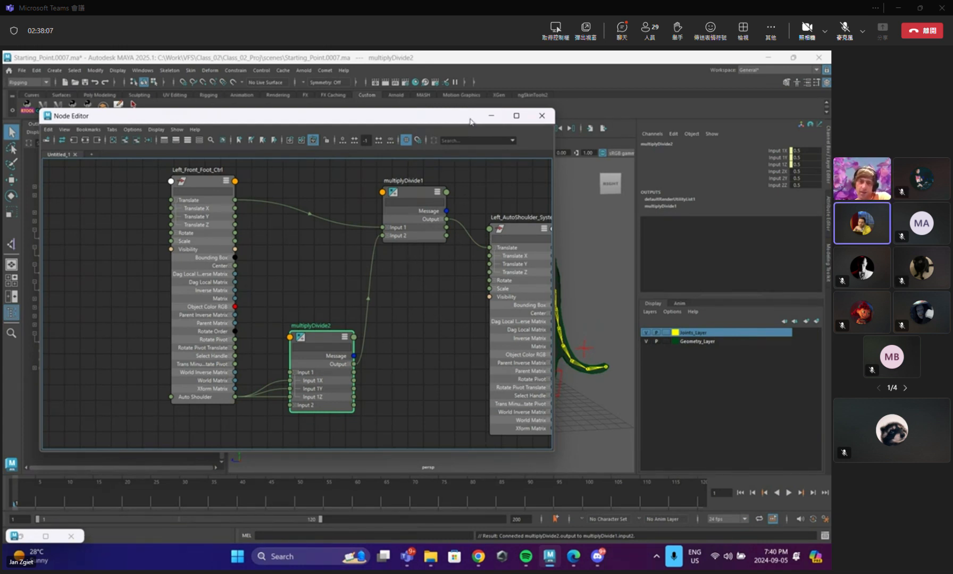
pyautogui.moveTo(318, 344)
pyautogui.mouseDown()
pyautogui.moveTo(329, 335)
pyautogui.moveTo(329, 345)
pyautogui.mouseUp()
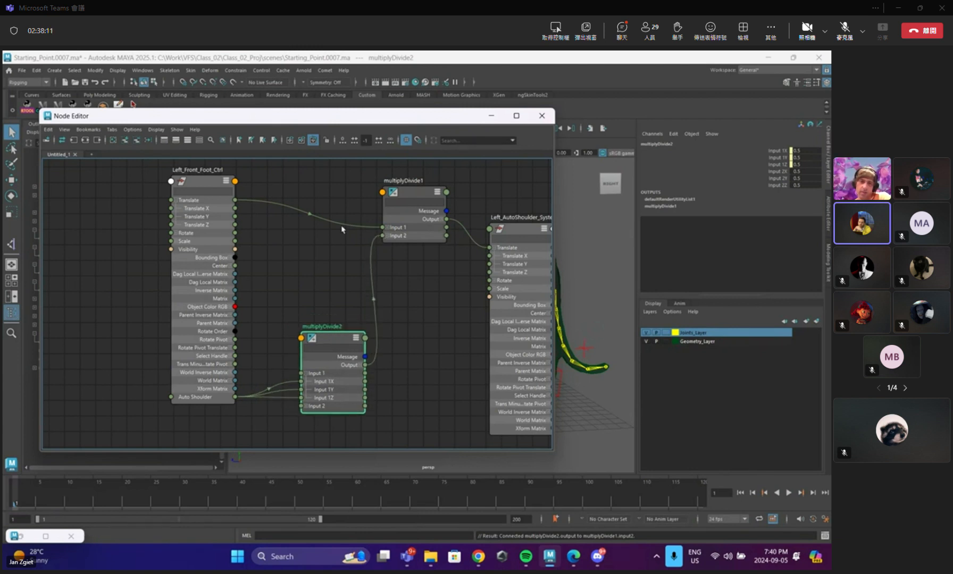
pyautogui.moveTo(420, 195); pyautogui.dragTo(429, 194)
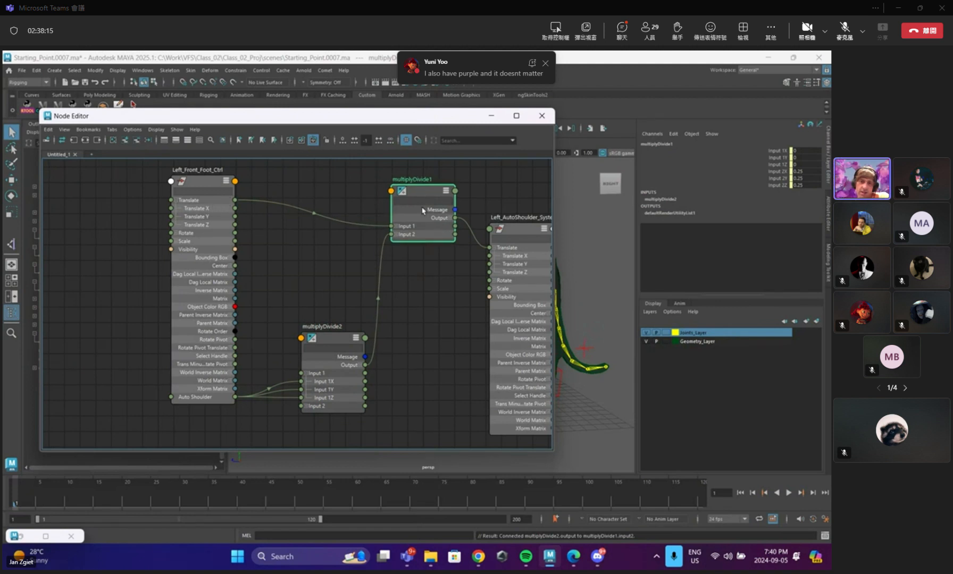
pyautogui.click(784, 152)
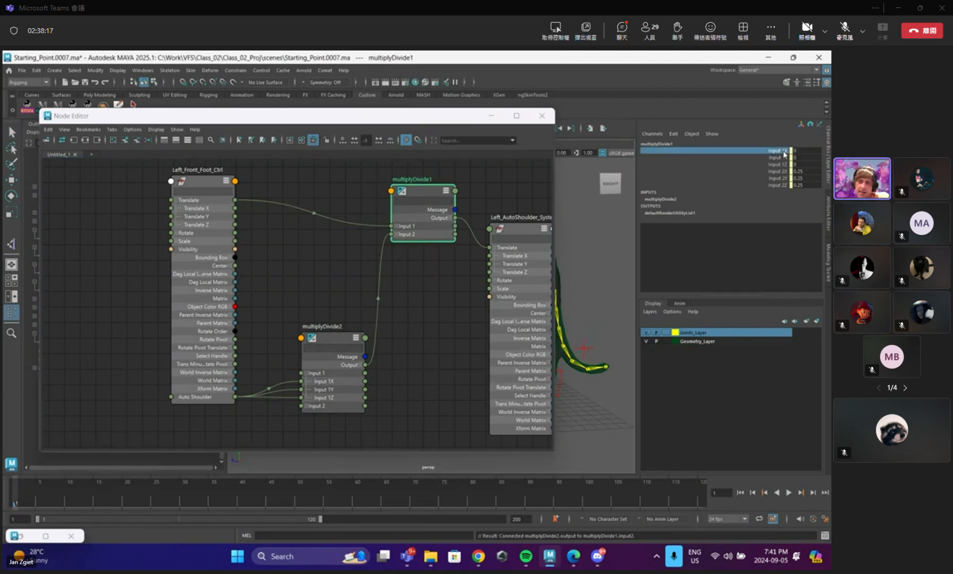
pyautogui.click(782, 164)
pyautogui.click(781, 171)
pyautogui.click(780, 178)
pyautogui.click(776, 186)
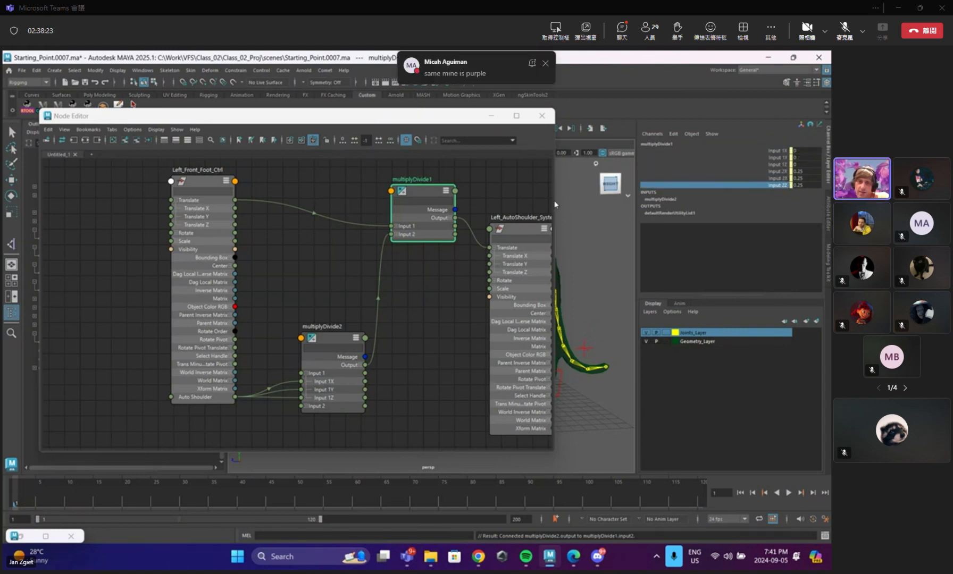
# Move the Node Editor off the model, test-move the left front foot control forward, and set its Translate Z to 5.
pyautogui.moveTo(446, 120); pyautogui.dragTo(594, 458)
pyautogui.click(409, 389)
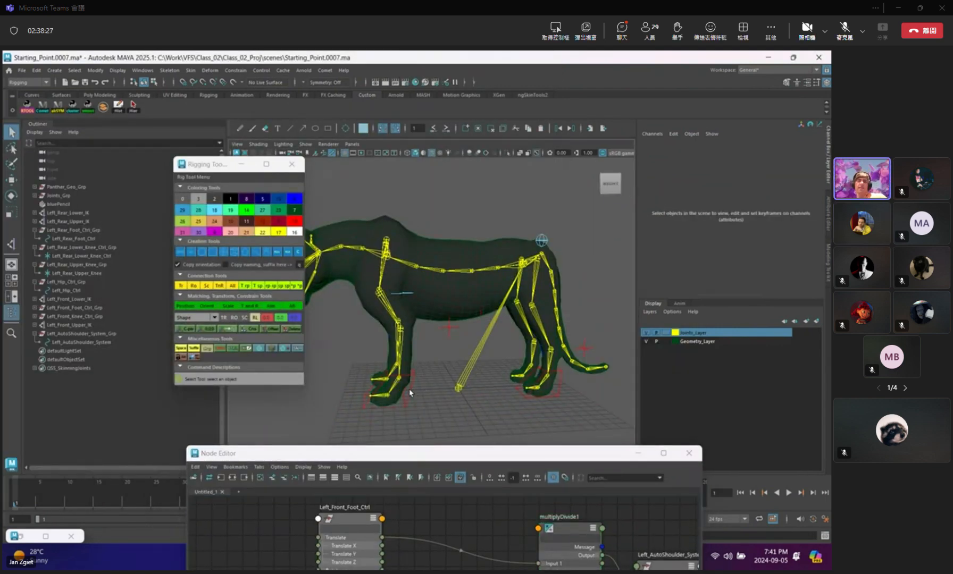
pyautogui.press('w')
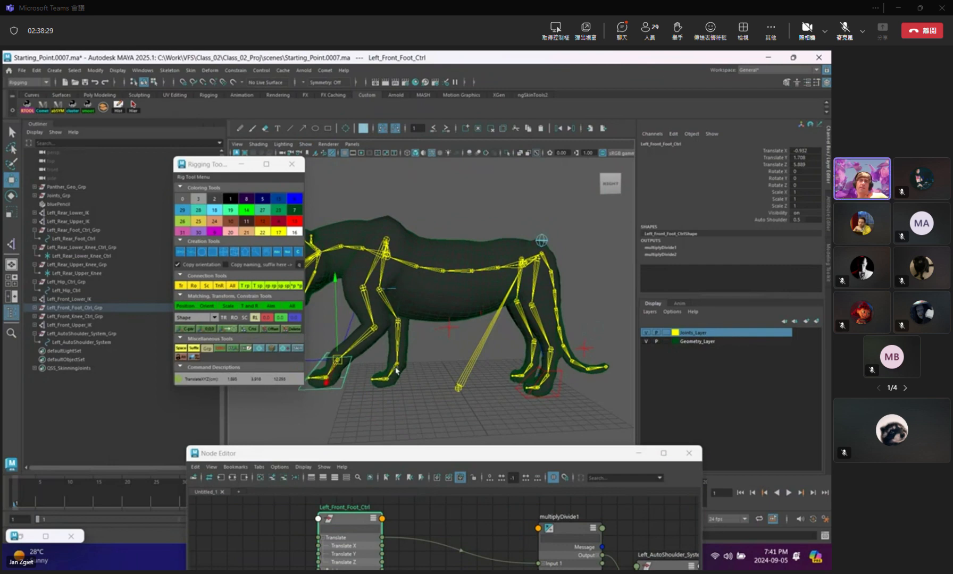
pyautogui.moveTo(375, 380); pyautogui.dragTo(324, 382)
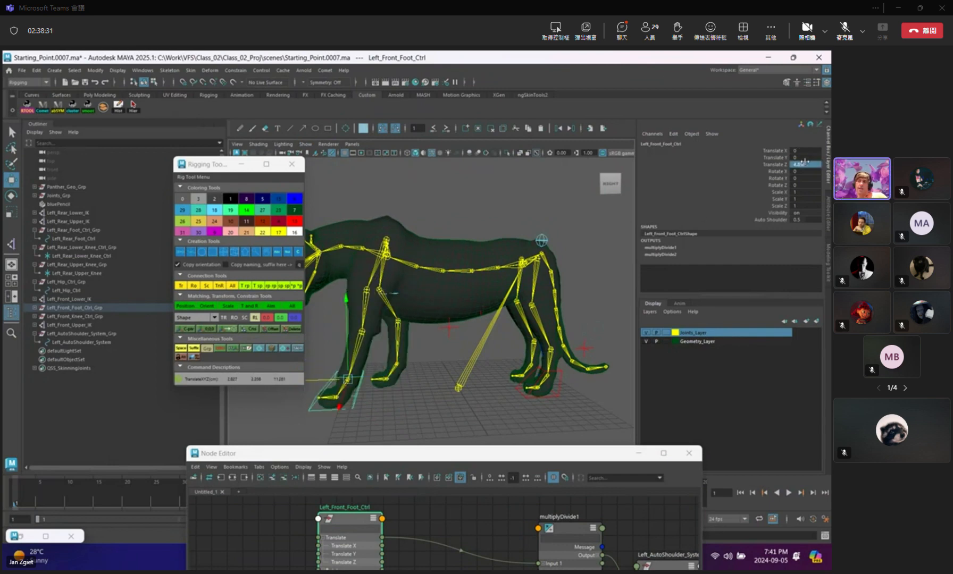
pyautogui.press('Return')
# Set the foot control's Auto Shoulder to 1 and check the resulting input values on multiplyDivide2.
pyautogui.moveTo(498, 453); pyautogui.dragTo(413, 188)
pyautogui.doubleClick(797, 220)
pyautogui.write('1')
pyautogui.press('Return')
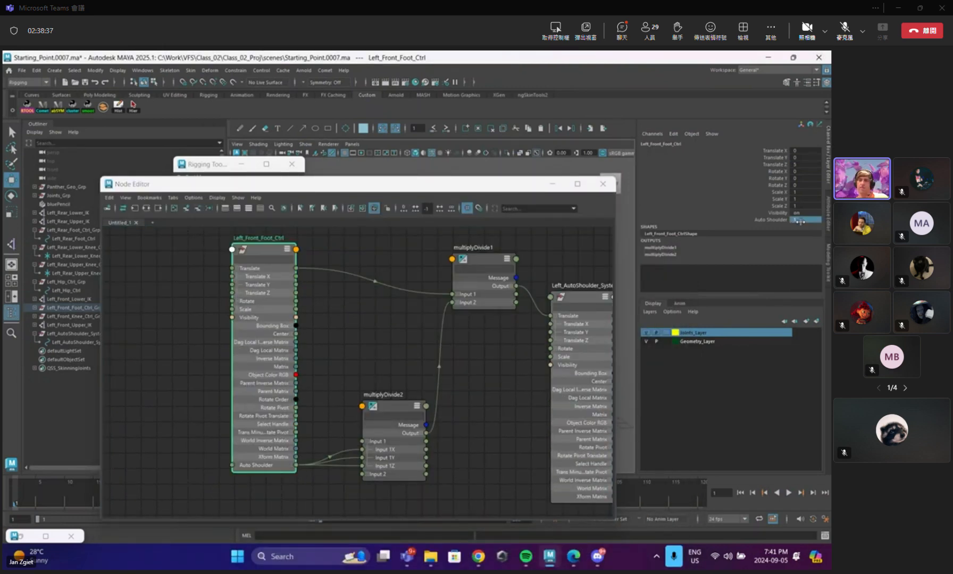
pyautogui.click(388, 412)
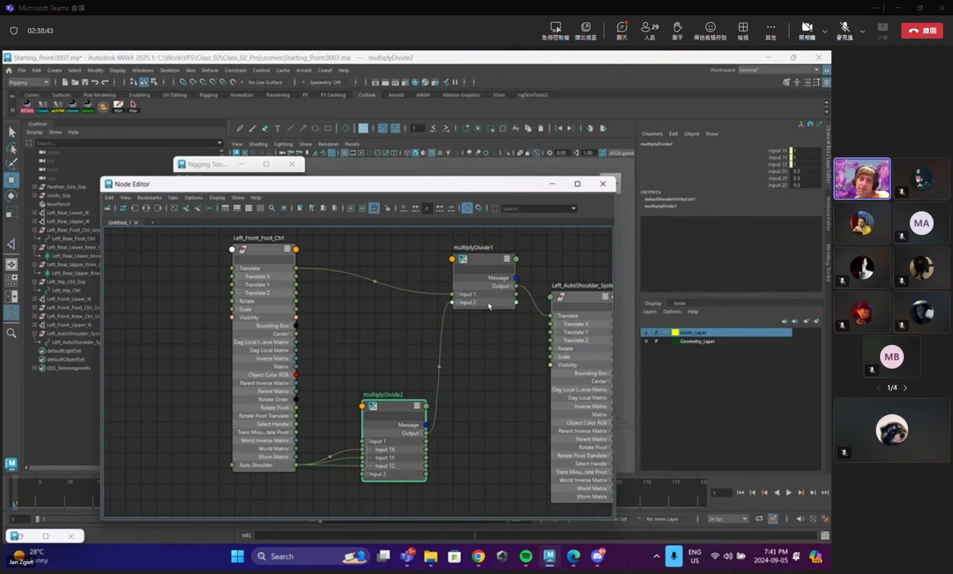
pyautogui.click(456, 303)
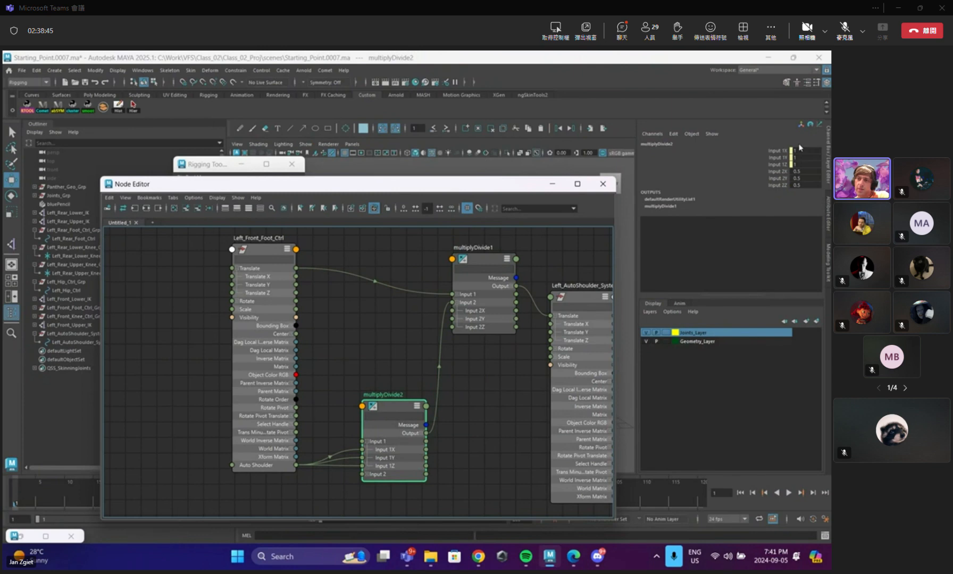
# Compare the translate values of the foot control and Left_AutoShoulder_System, and inspect the inputs of both multiplyDivide nodes.
pyautogui.moveTo(522, 189); pyautogui.dragTo(569, 467)
pyautogui.click(342, 382)
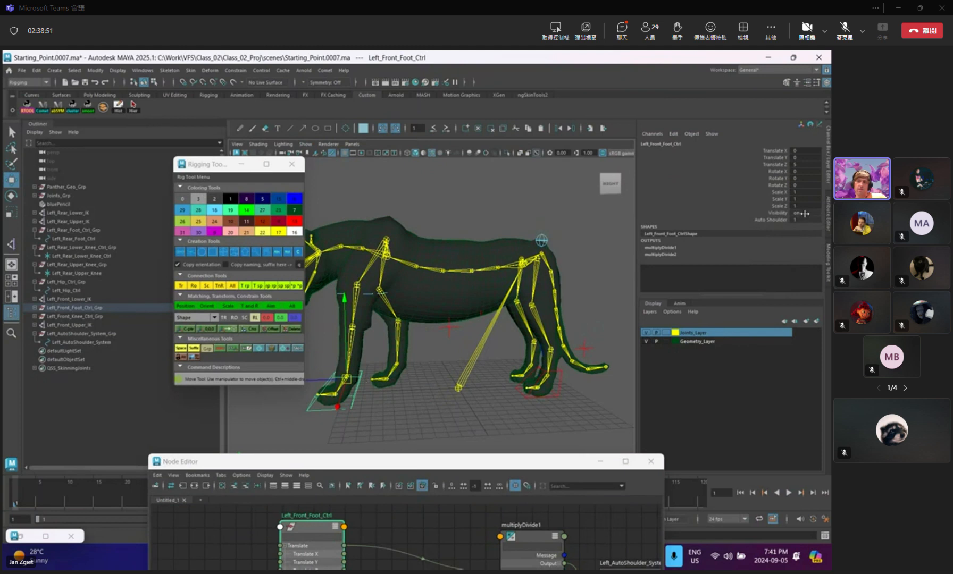
pyautogui.press('q')
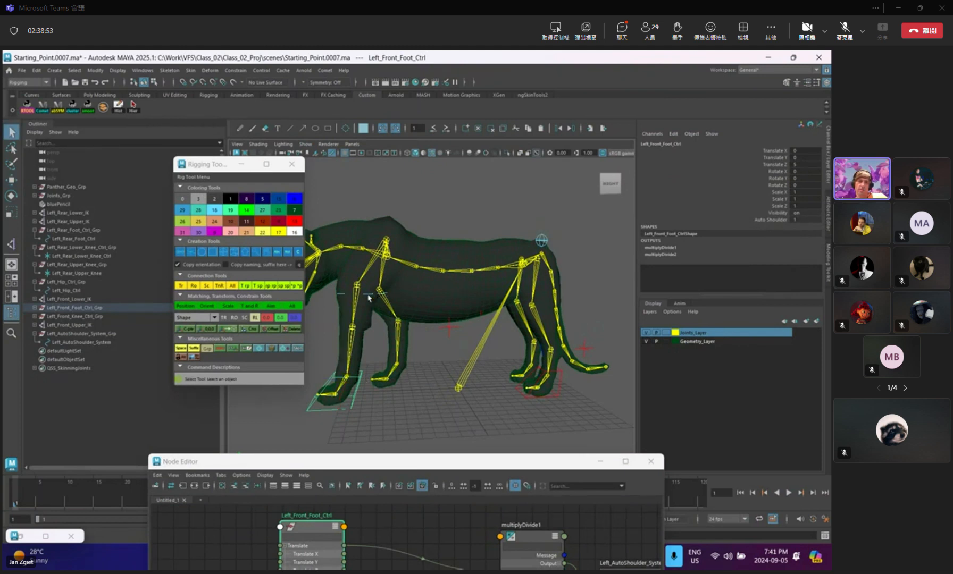
pyautogui.click(369, 296)
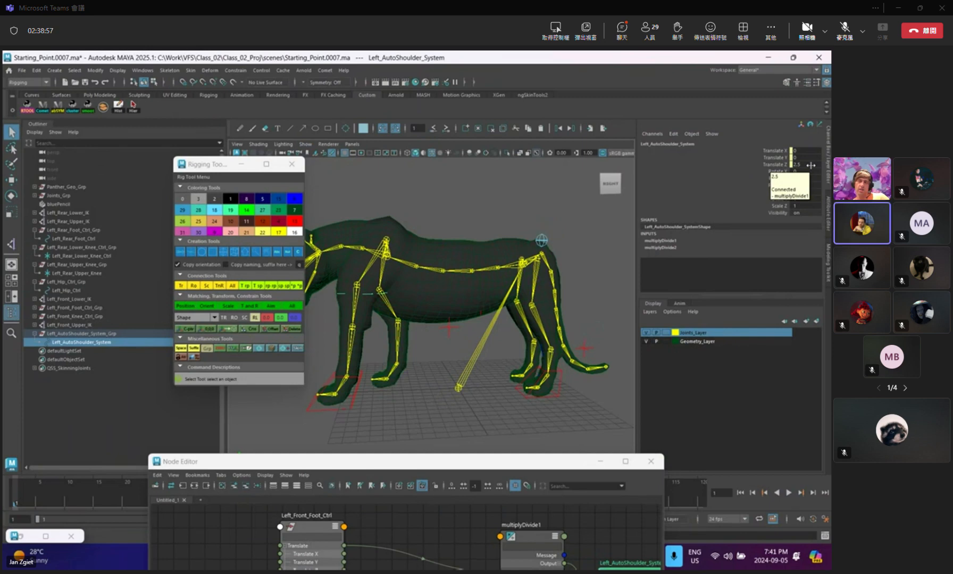
pyautogui.moveTo(408, 462); pyautogui.dragTo(422, 209)
pyautogui.click(457, 437)
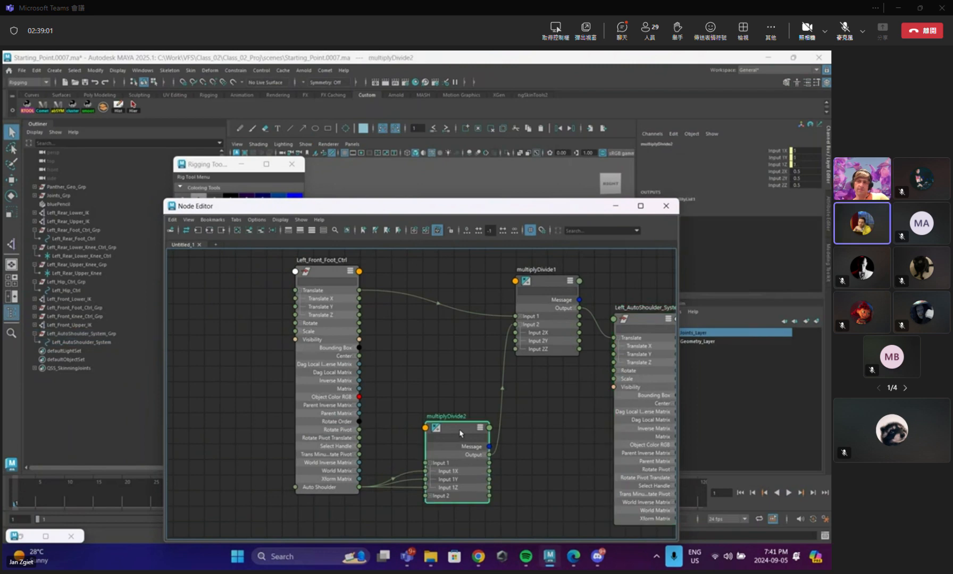
pyautogui.click(540, 282)
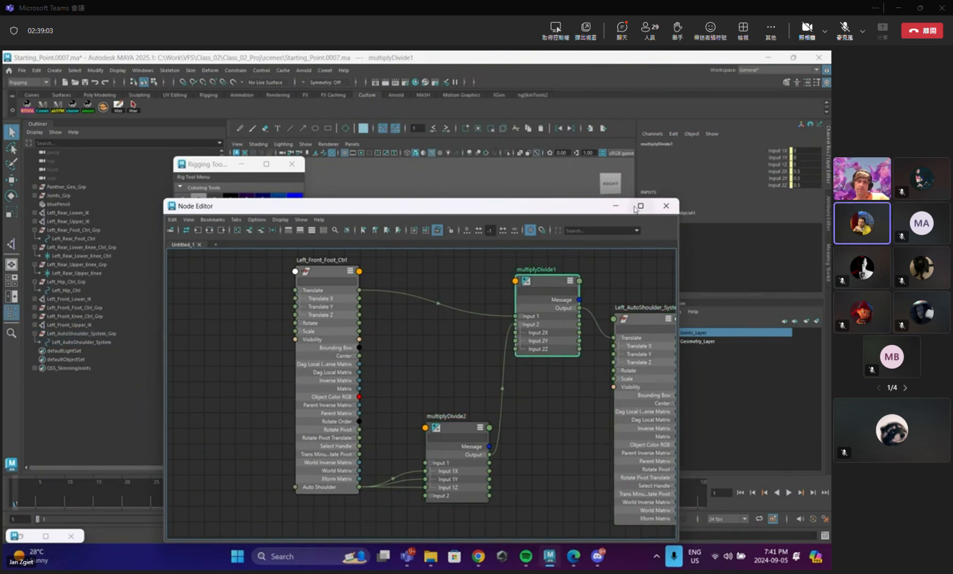
# Minimize the Node Editor and set the left front foot control's Auto Shoulder to 0.5.
pyautogui.click(615, 206)
pyautogui.click(354, 394)
pyautogui.doubleClick(801, 219)
pyautogui.write('0.5')
pyautogui.press('Return')
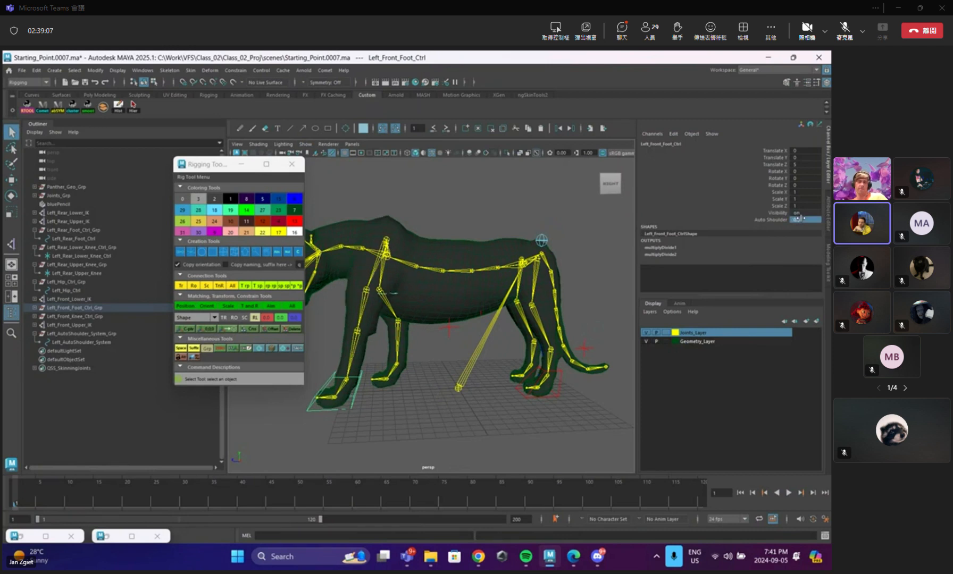
# Test-move the foot control upward, reset its Translate X, Y and Z to 0, and deselect it.
pyautogui.press('w')
pyautogui.moveTo(346, 381); pyautogui.dragTo(362, 365)
pyautogui.click(804, 151)
pyautogui.moveTo(803, 151); pyautogui.dragTo(804, 164)
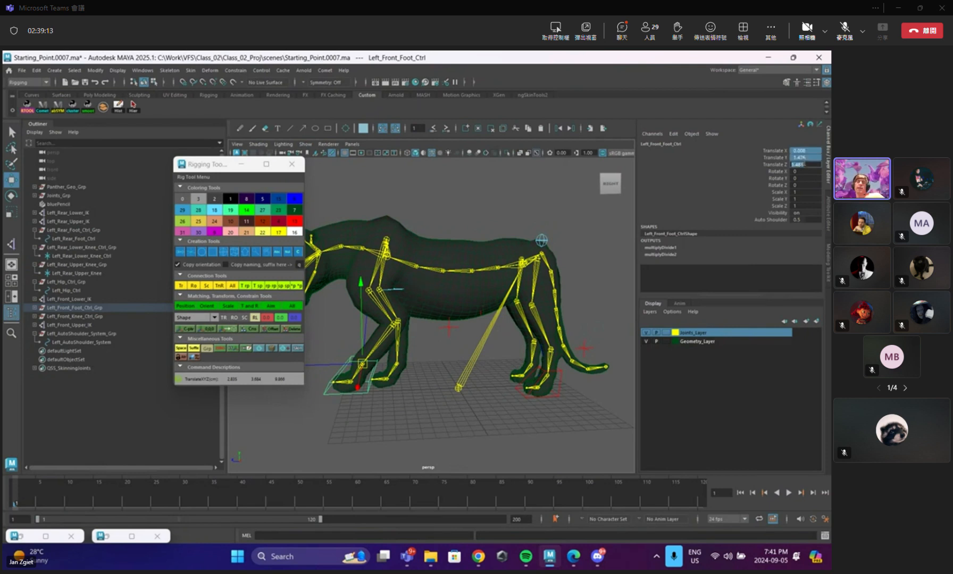
pyautogui.write('0')
pyautogui.press('Return')
pyautogui.press('q')
pyautogui.click(430, 388)
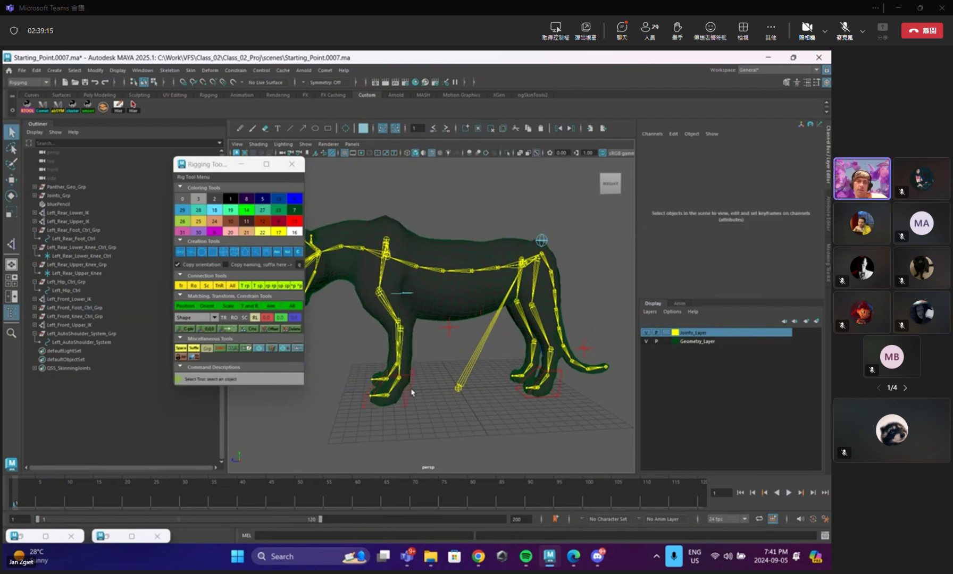
# Test-move the left front foot control, undo the move, and select its Auto Shoulder attribute.
pyautogui.click(412, 392)
pyautogui.press('w')
pyautogui.moveTo(399, 386); pyautogui.dragTo(391, 381)
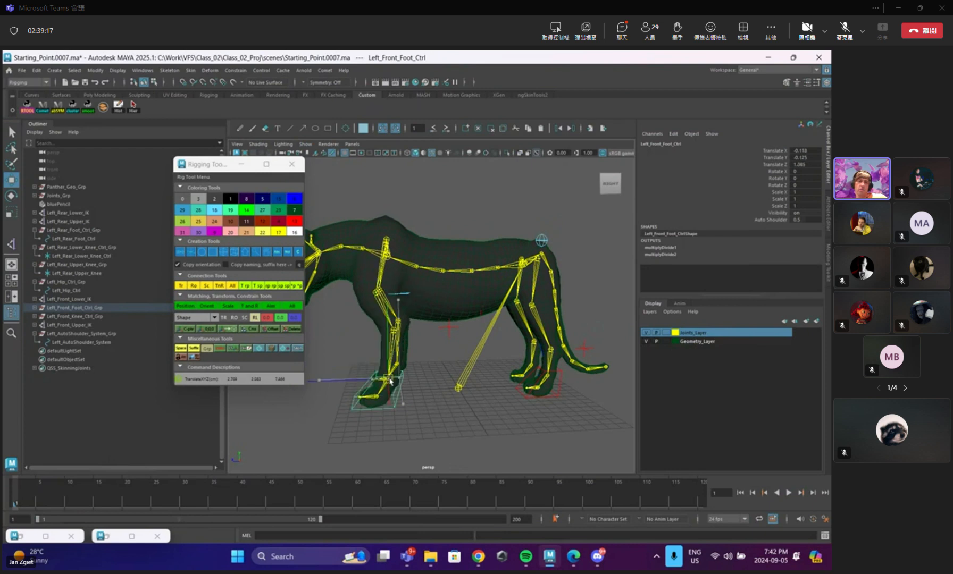
pyautogui.hotkey('ctrl', 'z')
pyautogui.click(772, 220)
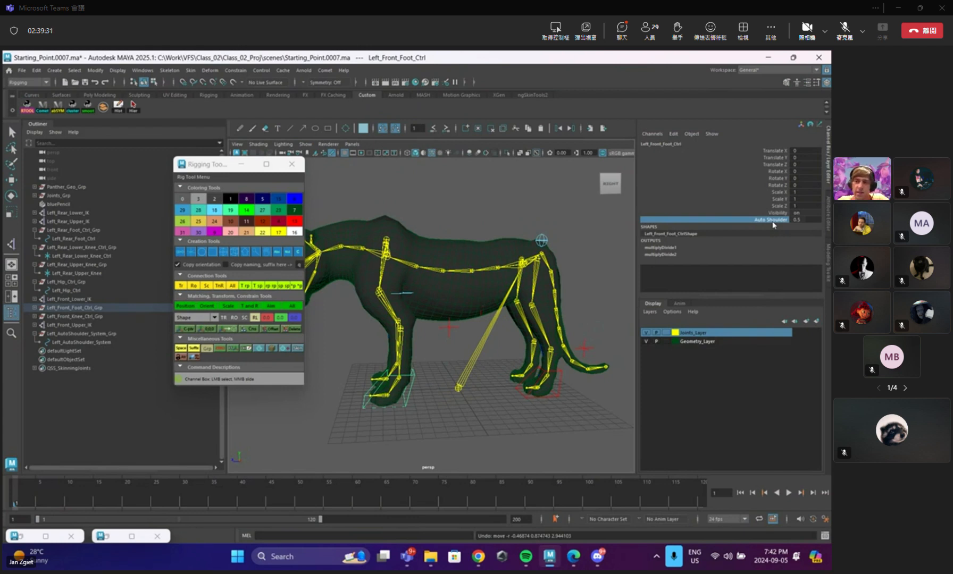
# Reopen the Node Editor and select the multiplyDivide2 node.
pyautogui.click(143, 71)
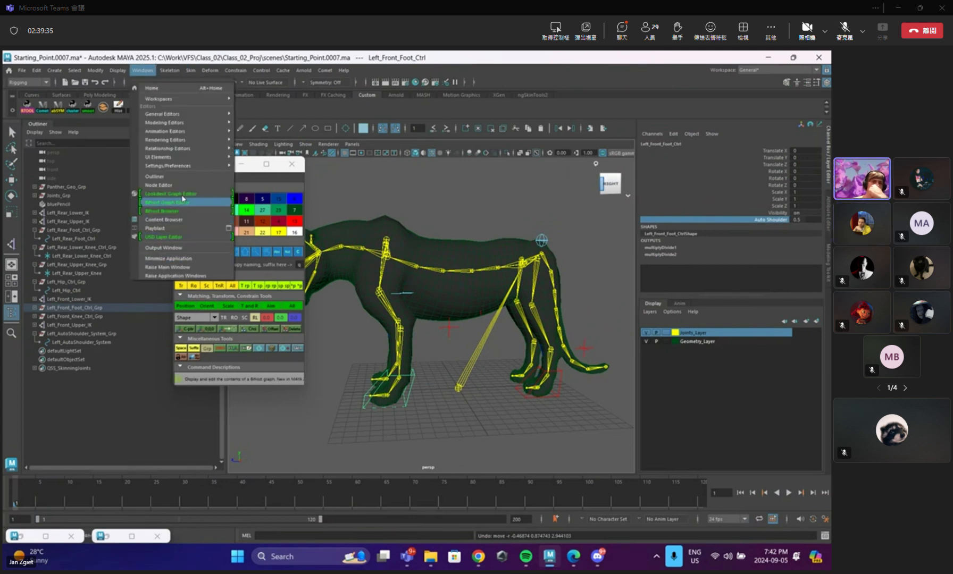
pyautogui.click(181, 186)
pyautogui.click(464, 426)
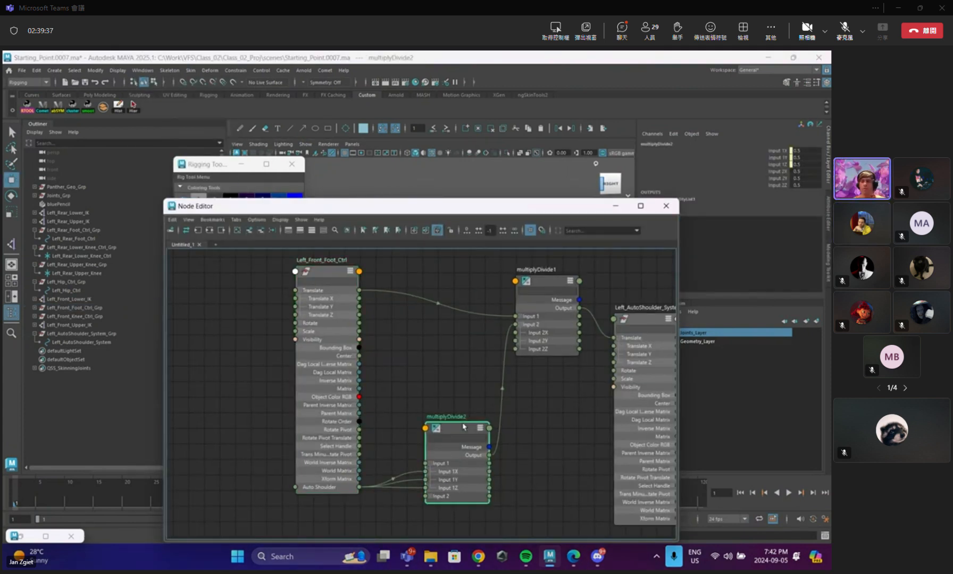
# Try removing multiplyDivide2 and connecting Auto Shoulder directly to multiplyDivide1's Input 2X, and undo the attempt.
pyautogui.press('Delete')
pyautogui.moveTo(359, 486); pyautogui.dragTo(516, 333)
pyautogui.hotkey('ctrl', 'z')
pyautogui.hotkey('ctrl', 'z')
# Connect the foot control's Auto Shoulder directly to Input 2X, 2Y and 2Z of multiplyDivide1, and delete multiplyDivide2.
pyautogui.moveTo(470, 428); pyautogui.dragTo(464, 455)
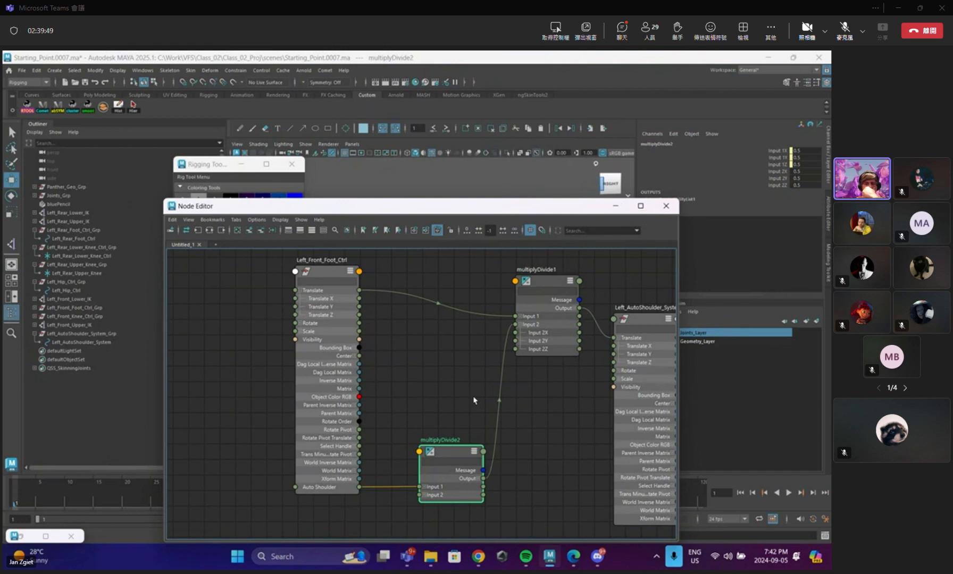
pyautogui.moveTo(358, 487); pyautogui.dragTo(515, 333)
pyautogui.moveTo(359, 487); pyautogui.dragTo(515, 340)
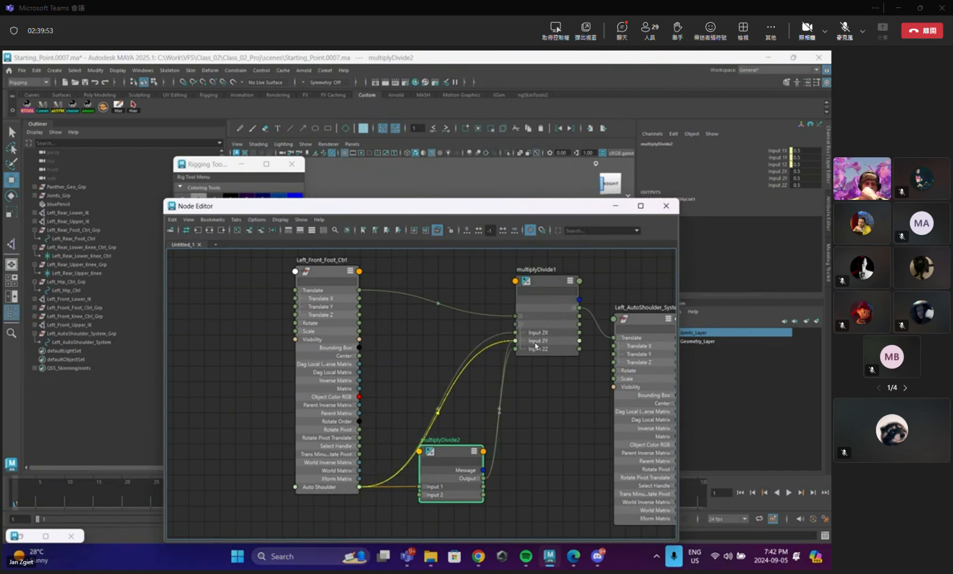
pyautogui.moveTo(359, 487); pyautogui.dragTo(537, 349)
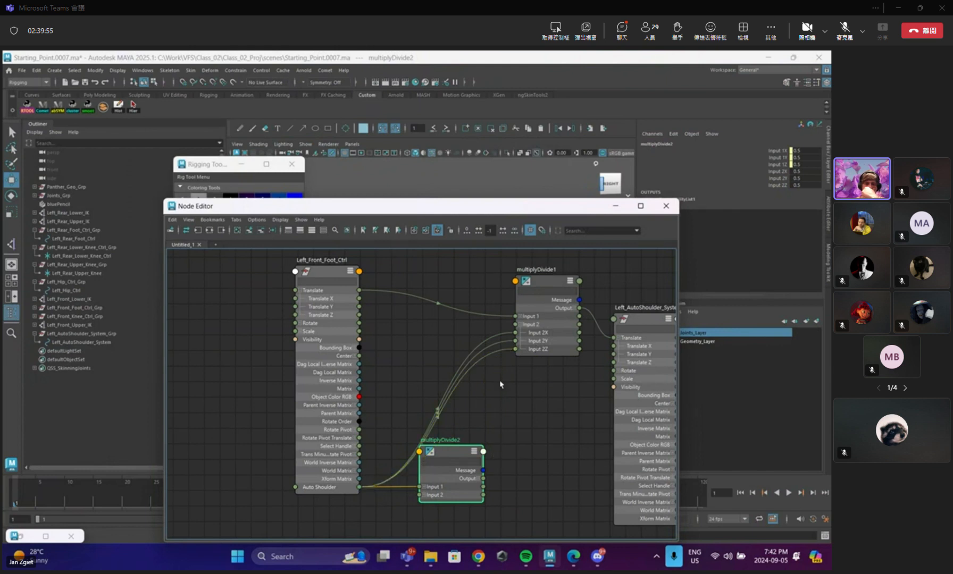
pyautogui.press('Delete')
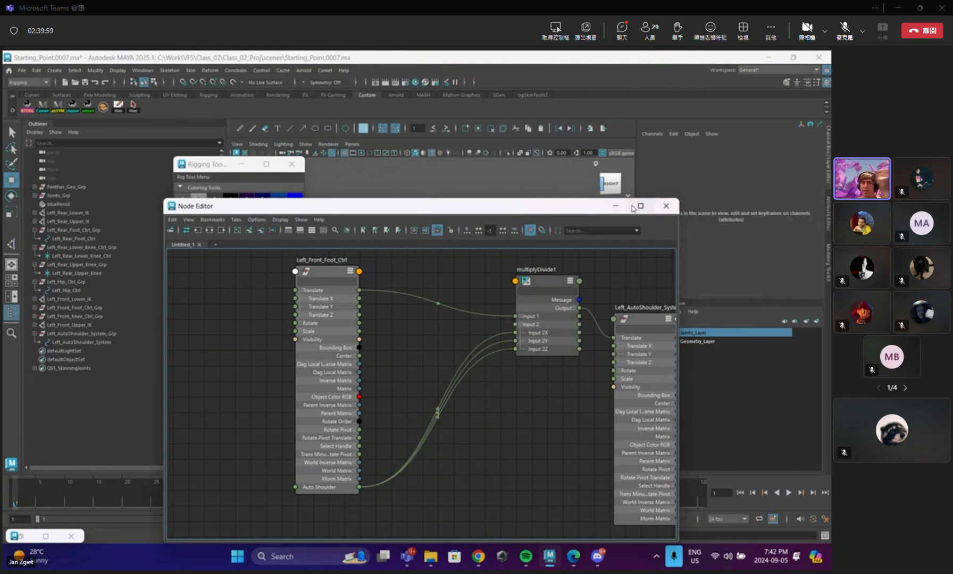
# Minimize the Node Editor and repeatedly test-move the left front foot control forward and upward, undoing the moves.
pyautogui.click(615, 206)
pyautogui.click(410, 403)
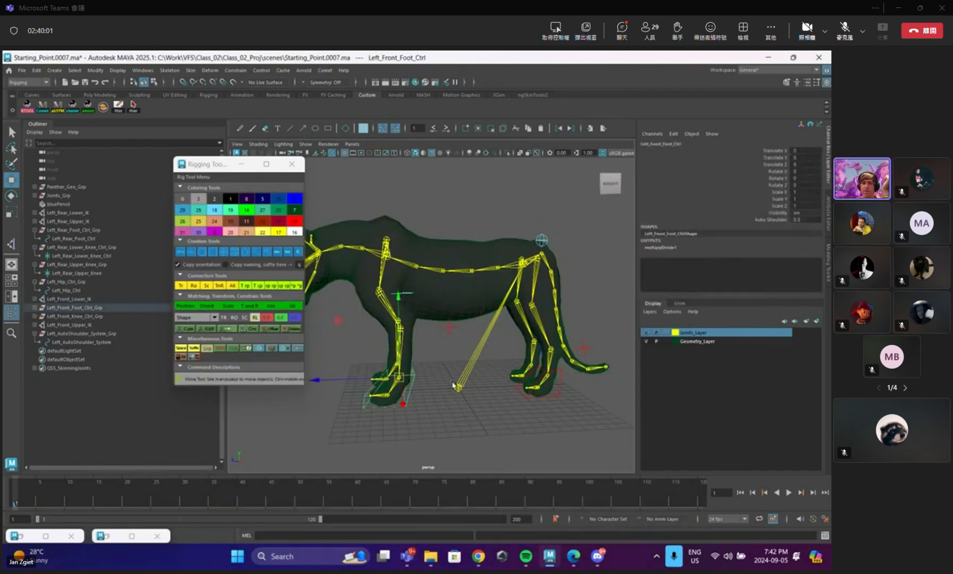
pyautogui.moveTo(402, 380); pyautogui.dragTo(398, 289)
pyautogui.hotkey('ctrl', 'z')
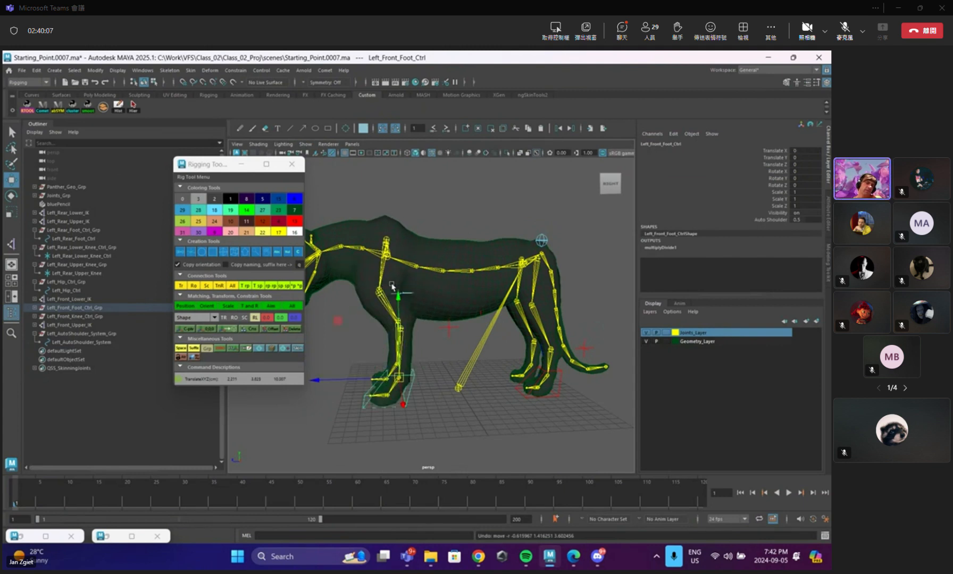
pyautogui.hotkey('ctrl', 'z')
pyautogui.hotkey('ctrl', 'z')
pyautogui.hotkey('ctrl', 'z')
pyautogui.hotkey('ctrl', 'z')
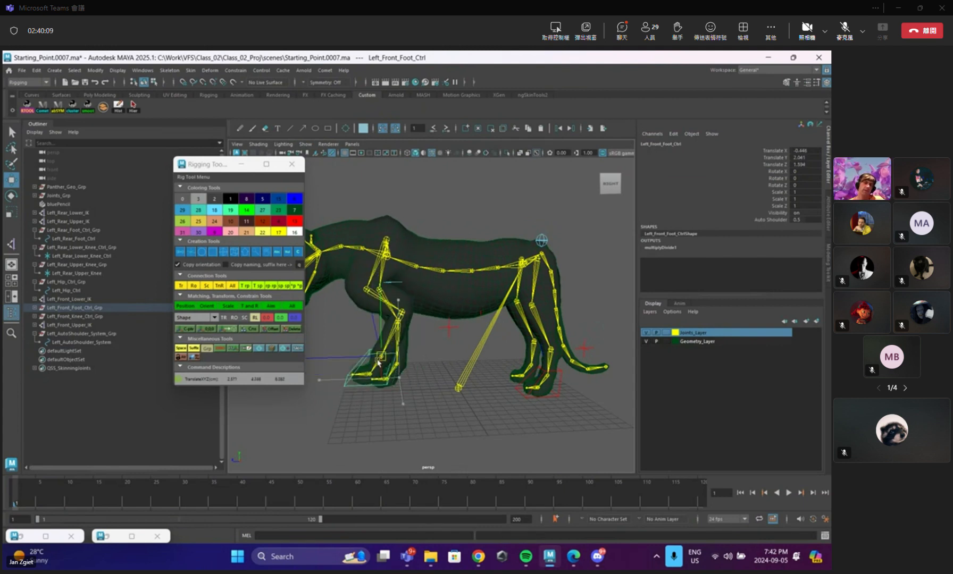
# Set the foot control's Auto Shoulder to 1, test-move the control, and undo both the move and the value change.
pyautogui.click(804, 220)
pyautogui.write('1')
pyautogui.press('Return')
pyautogui.moveTo(398, 378); pyautogui.dragTo(387, 380)
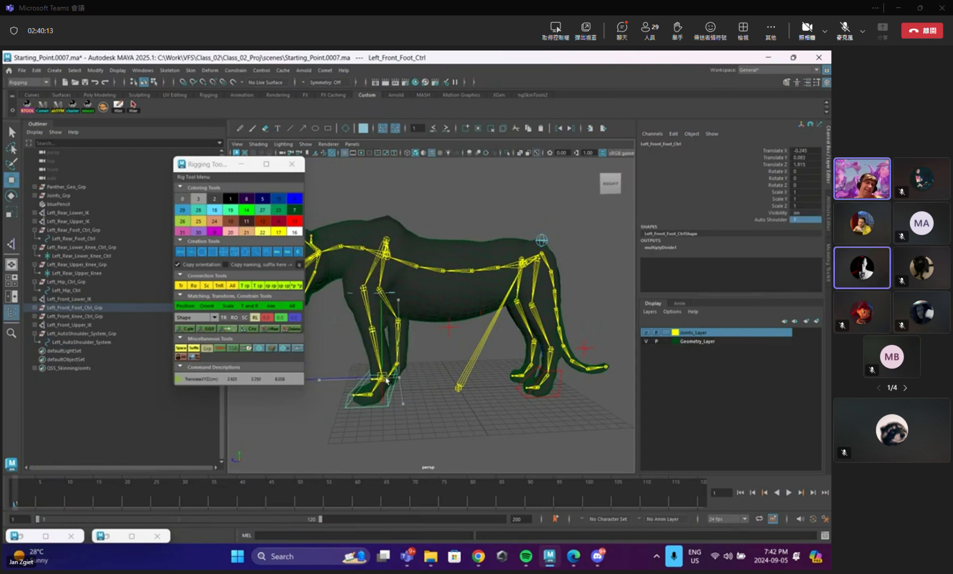
pyautogui.hotkey('ctrl', 'z')
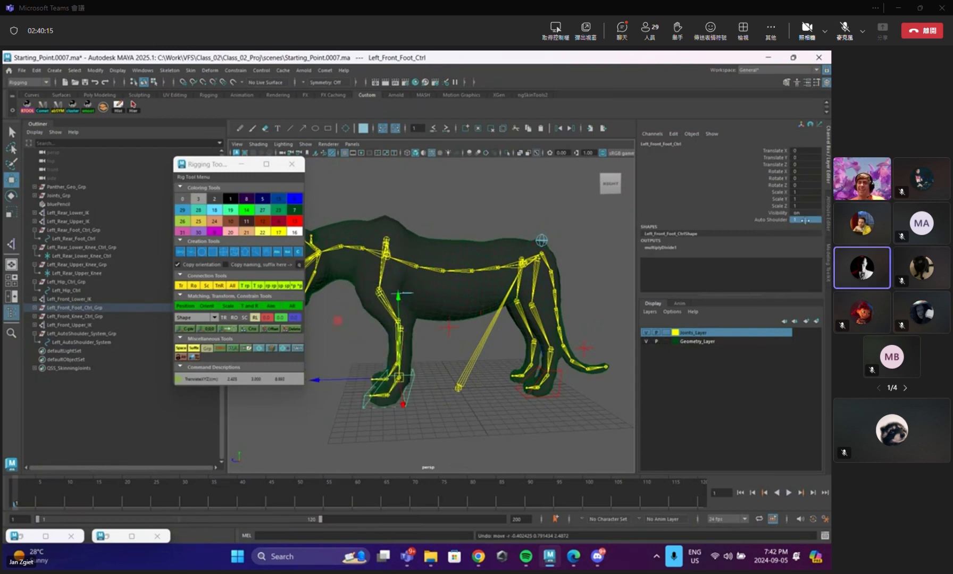
pyautogui.hotkey('ctrl', 'z')
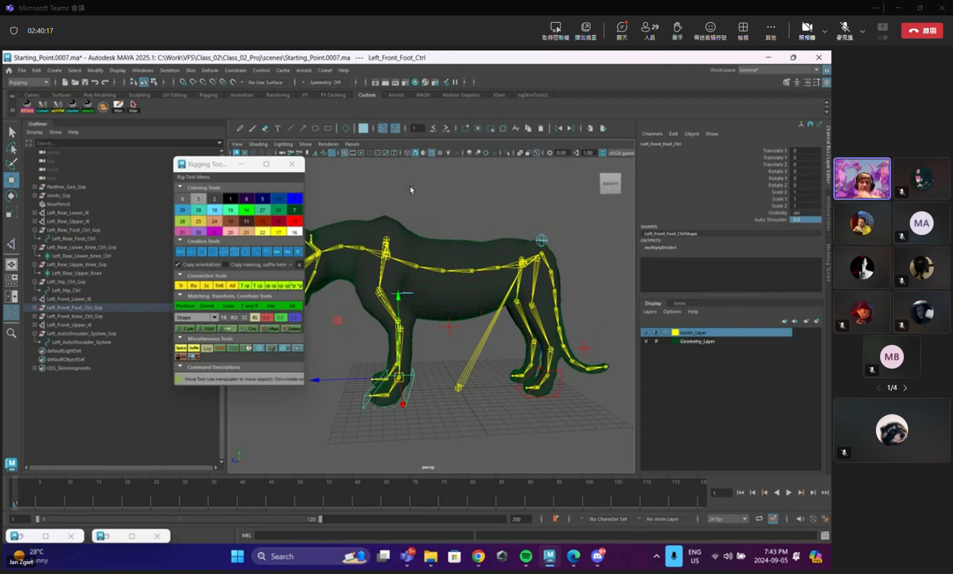
# Reopen the Node Editor and spread out the Left_Front_Foot_Ctrl, multiplyDivide1 and Left_AutoShoulder_System nodes.
pyautogui.click(142, 70)
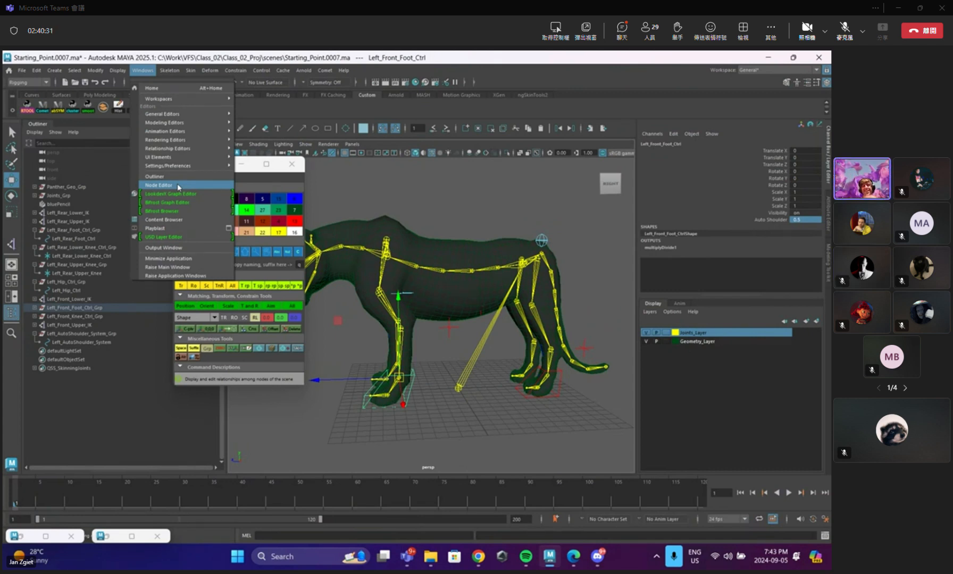
pyautogui.moveTo(185, 98)
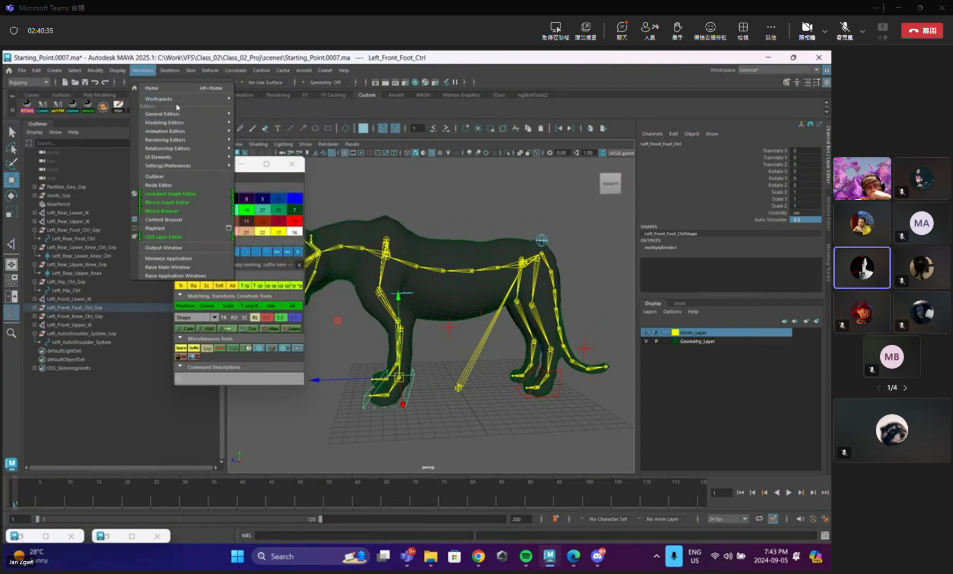
pyautogui.click(180, 185)
pyautogui.moveTo(334, 269); pyautogui.dragTo(329, 294)
pyautogui.moveTo(402, 209); pyautogui.dragTo(341, 162)
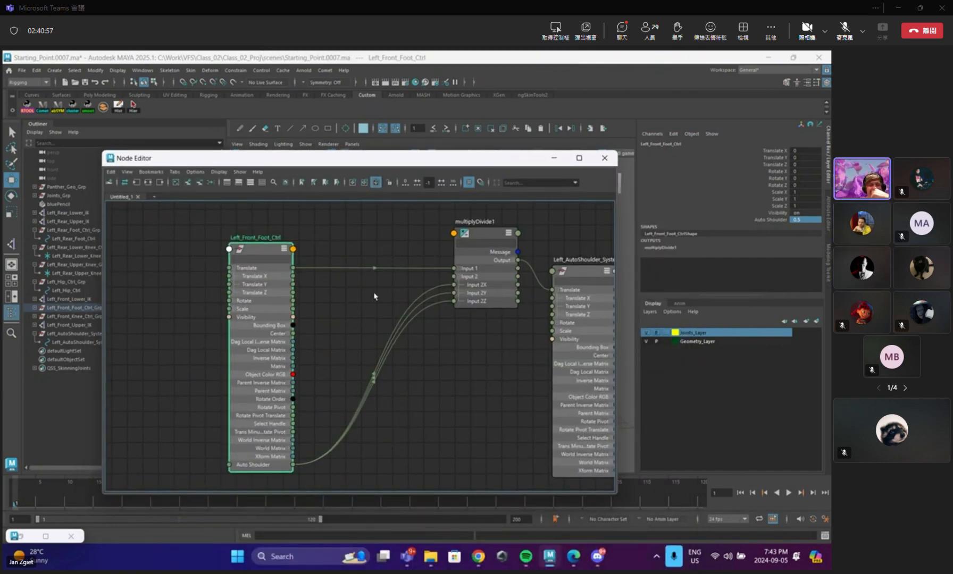
pyautogui.moveTo(387, 164); pyautogui.dragTo(365, 194)
pyautogui.moveTo(243, 284); pyautogui.dragTo(186, 277)
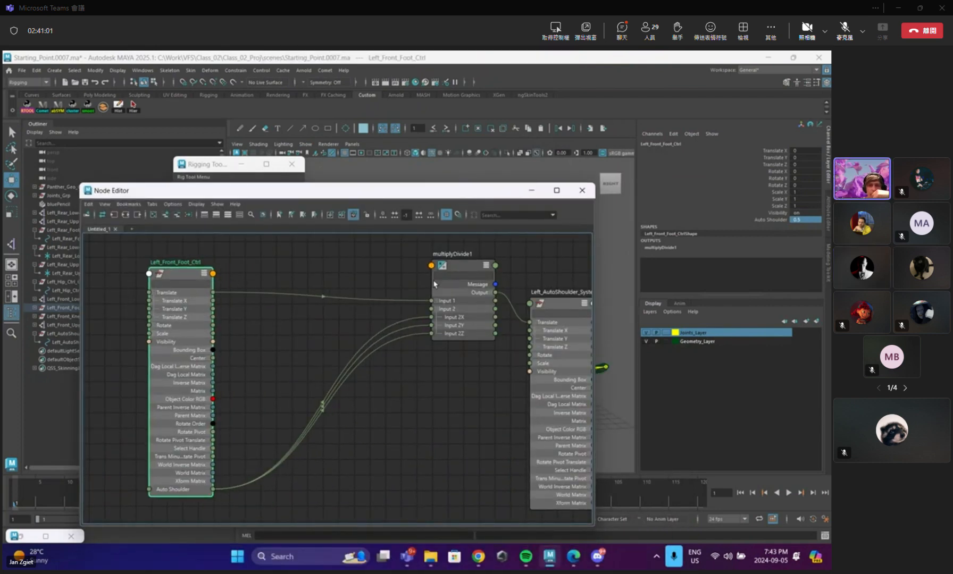
pyautogui.moveTo(465, 272); pyautogui.dragTo(384, 258)
pyautogui.moveTo(558, 300); pyautogui.dragTo(512, 288)
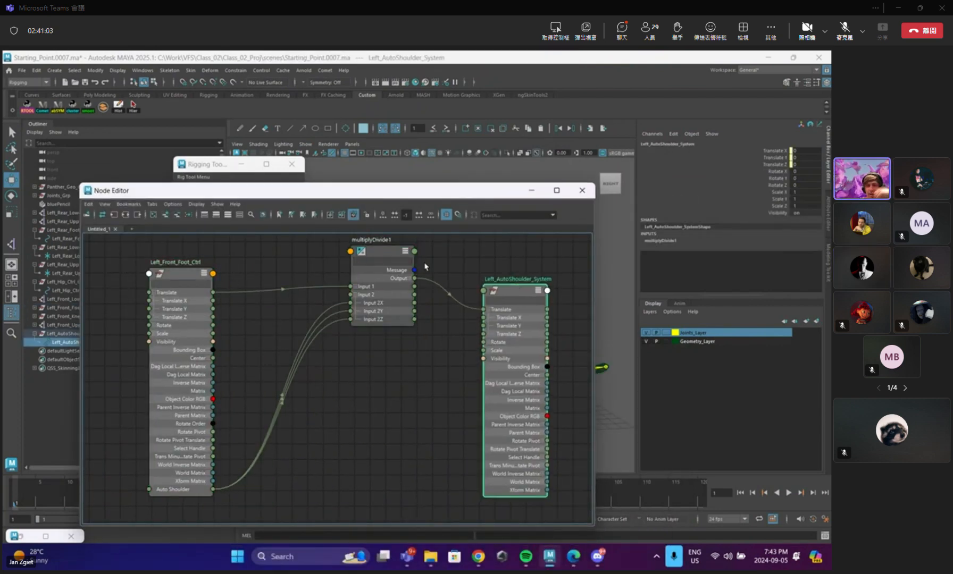
# Delete the multiplyDivide1 node and close the Node Editor.
pyautogui.click(372, 319)
pyautogui.press('Delete')
pyautogui.moveTo(395, 198); pyautogui.dragTo(442, 384)
pyautogui.click(631, 378)
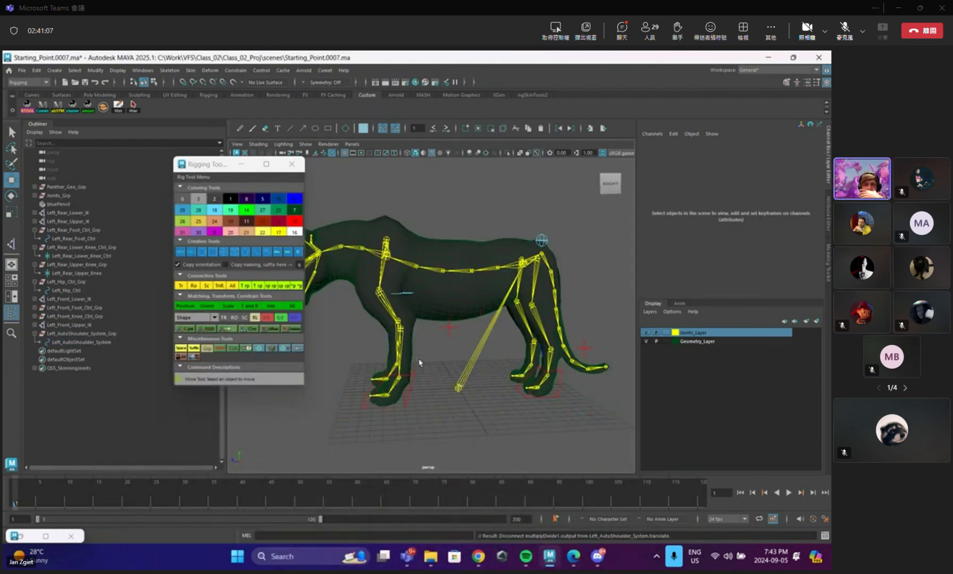
# Reopen the Node Editor, move it clear of the front legs, and clear its graph.
pyautogui.click(127, 70)
pyautogui.click(201, 196)
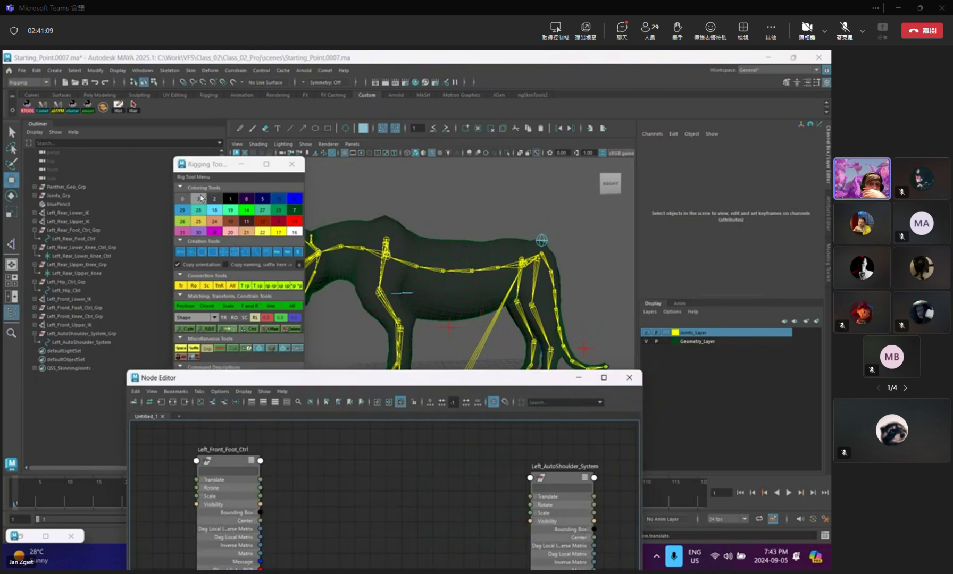
pyautogui.moveTo(297, 371); pyautogui.dragTo(344, 435)
pyautogui.click(212, 257)
# Select the left front foot control and Left_AutoShoulder_System in the viewport and add both to the Node Editor graph.
pyautogui.click(411, 389)
pyautogui.press('q')
pyautogui.keyDown('shift'); pyautogui.click(408, 293); pyautogui.keyUp('shift')
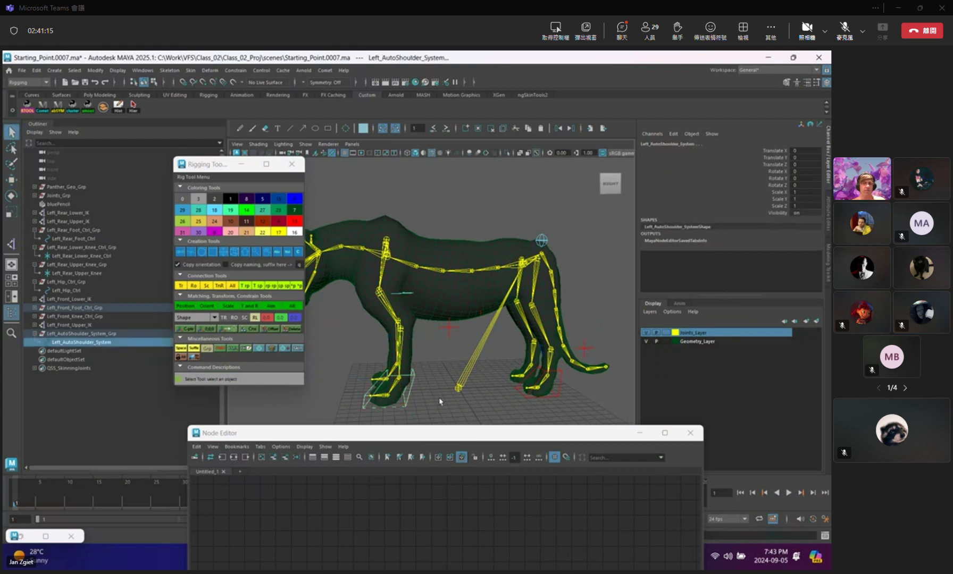
pyautogui.moveTo(446, 432); pyautogui.dragTo(394, 195)
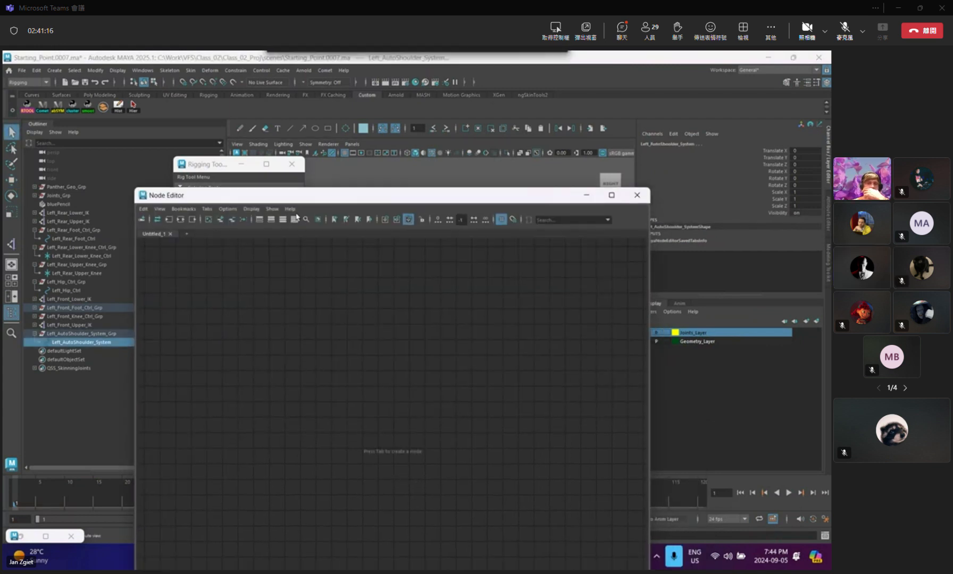
pyautogui.click(220, 221)
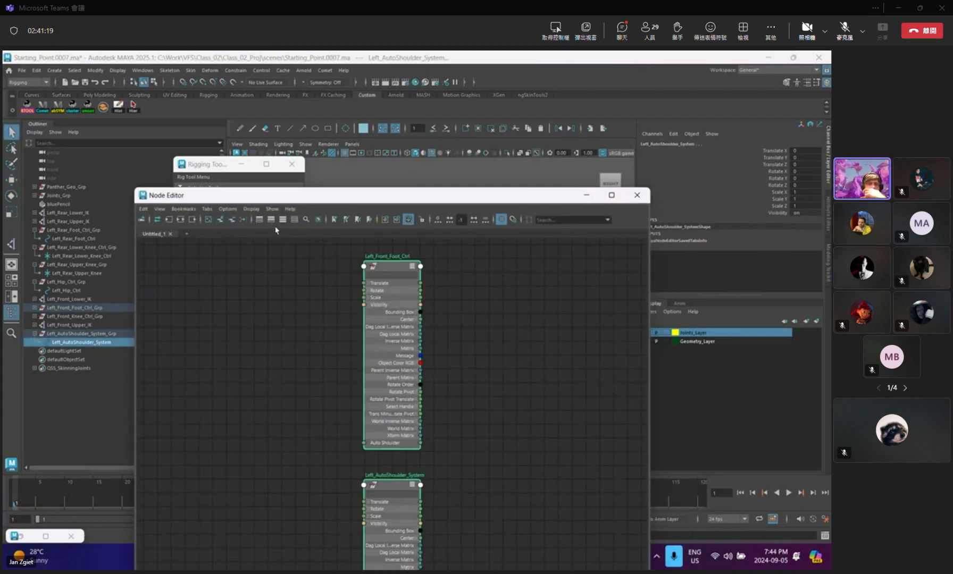
# Cycle both graphed nodes through the simple and connected attribute views and return them to the full attribute view.
pyautogui.click(260, 222)
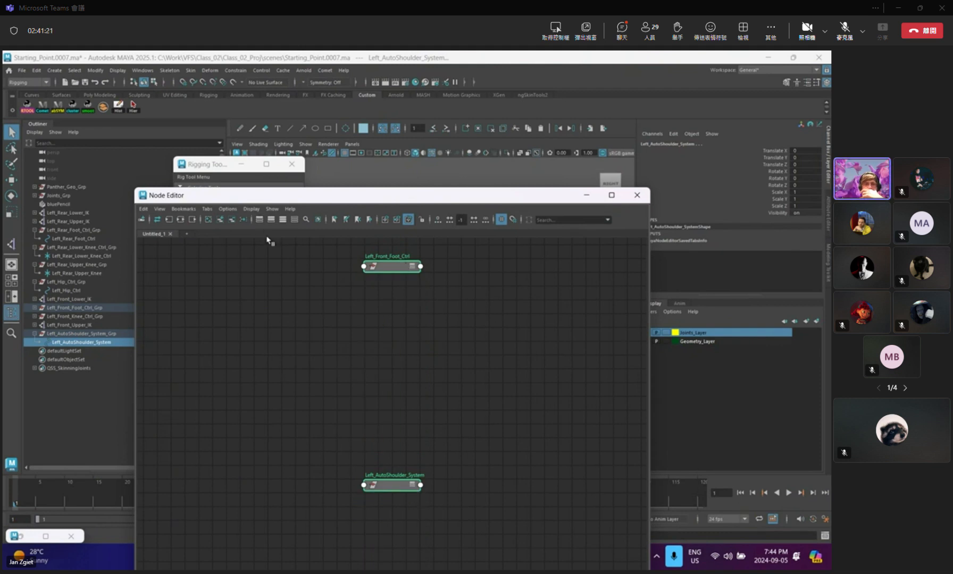
pyautogui.click(271, 219)
pyautogui.click(282, 219)
pyautogui.click(272, 219)
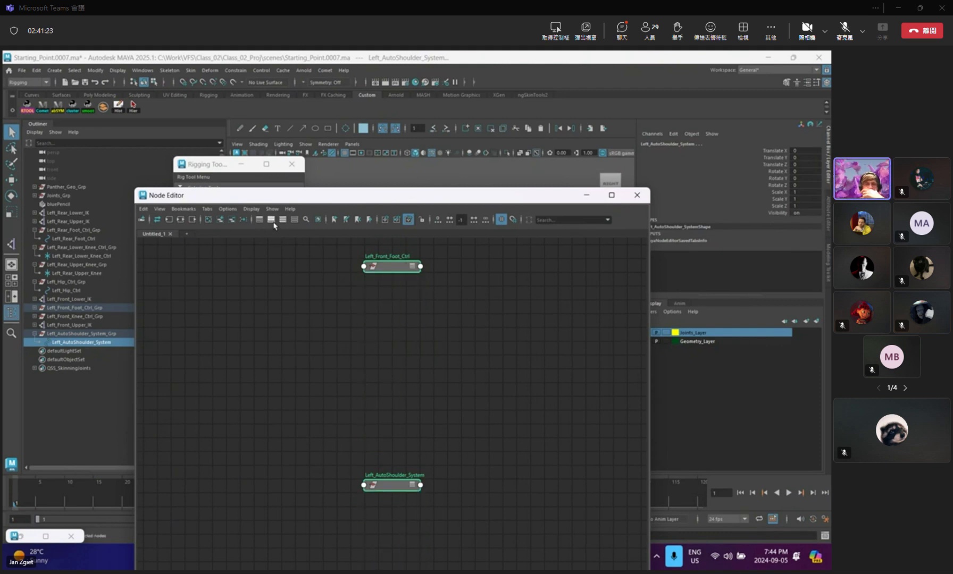
pyautogui.click(282, 221)
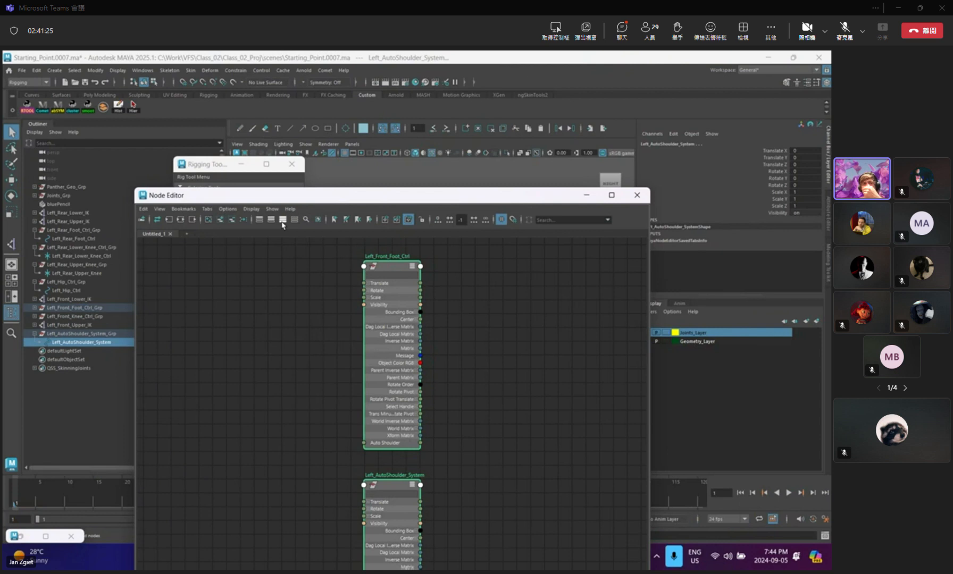
# Switch the Node Editor's shape display to All Shapes and back to No Shapes.
pyautogui.click(272, 208)
pyautogui.moveTo(251, 208)
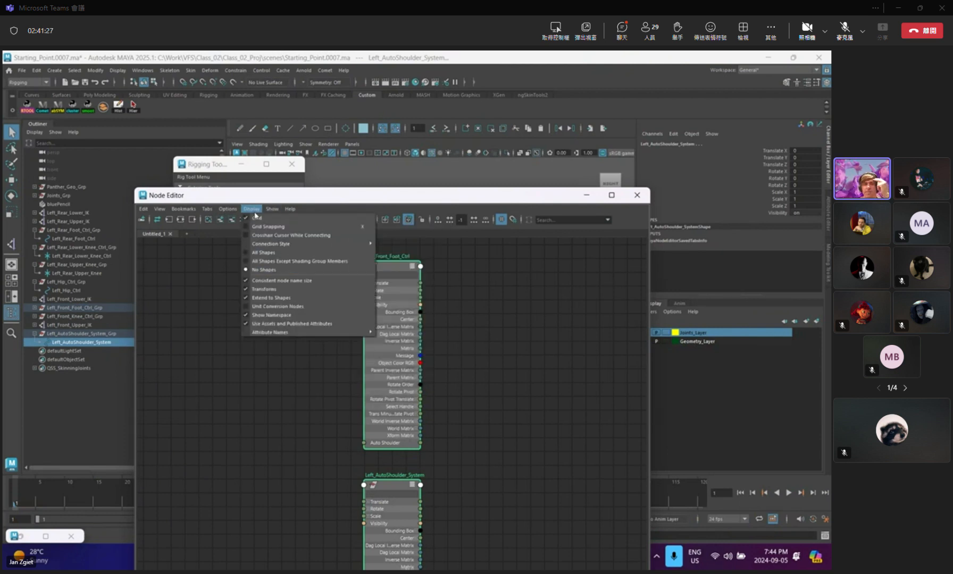
pyautogui.click(275, 270)
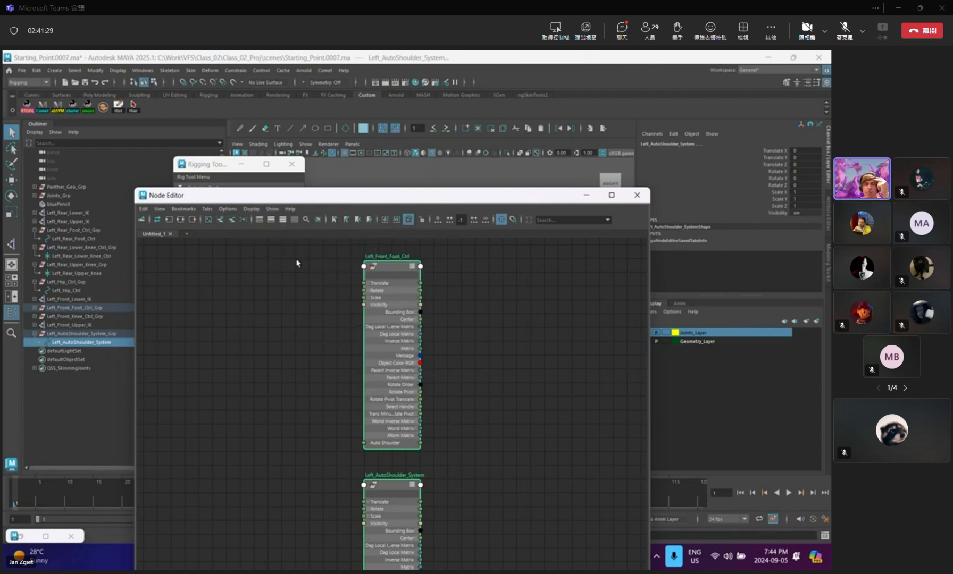
pyautogui.click(257, 221)
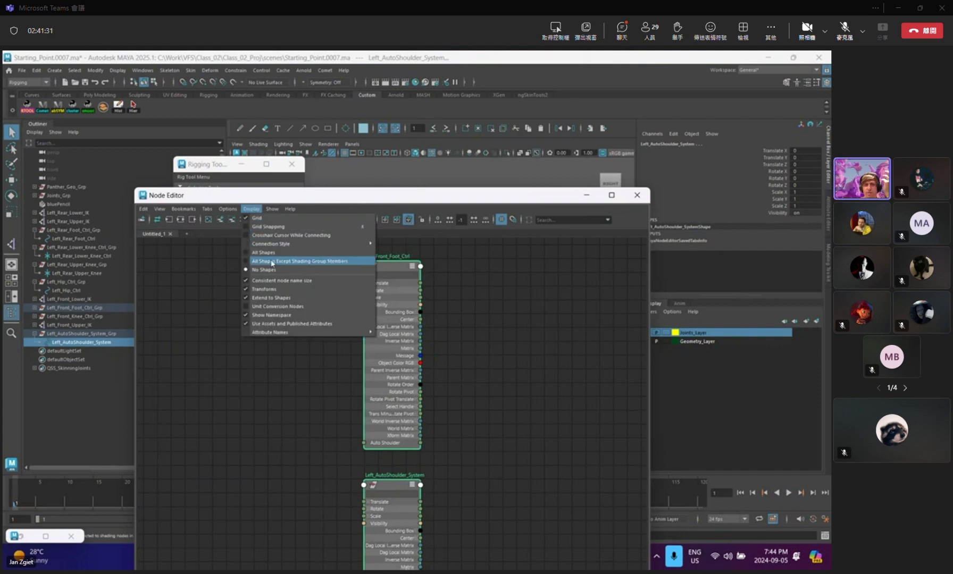
pyautogui.click(348, 270)
pyautogui.click(251, 208)
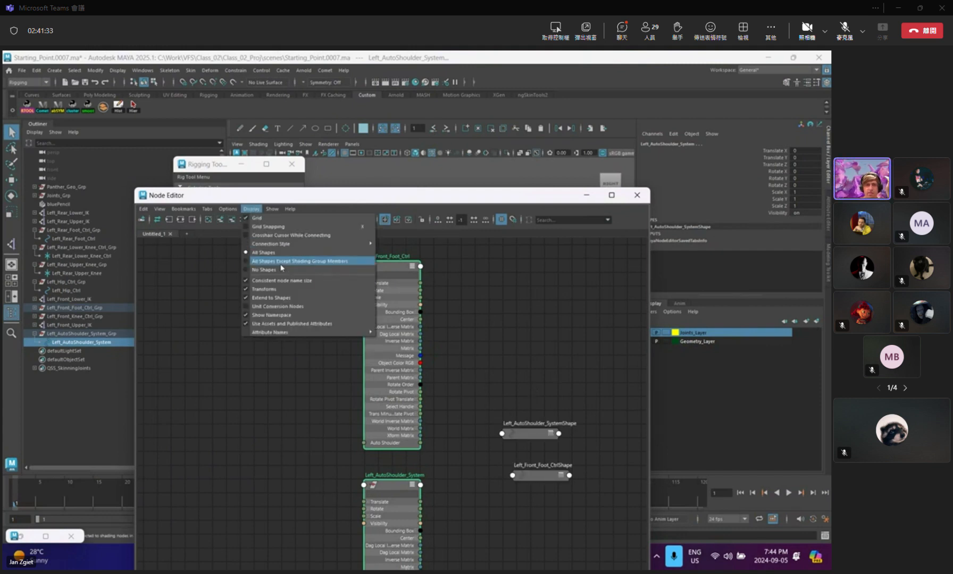
pyautogui.click(276, 270)
# Place Left_Front_Foot_Ctrl and Left_AutoShoulder_System side by side and create a multiplyDivide node between them.
pyautogui.moveTo(392, 269); pyautogui.dragTo(244, 292)
pyautogui.moveTo(395, 491); pyautogui.dragTo(508, 280)
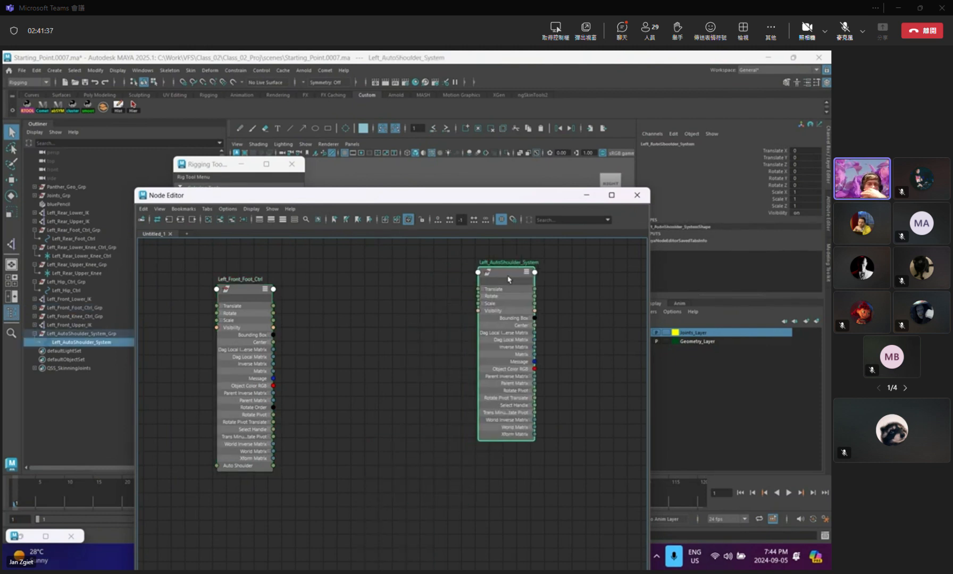
pyautogui.click(335, 306)
pyautogui.press('Tab')
pyautogui.press('capslock')
pyautogui.write('MULTIPLY')
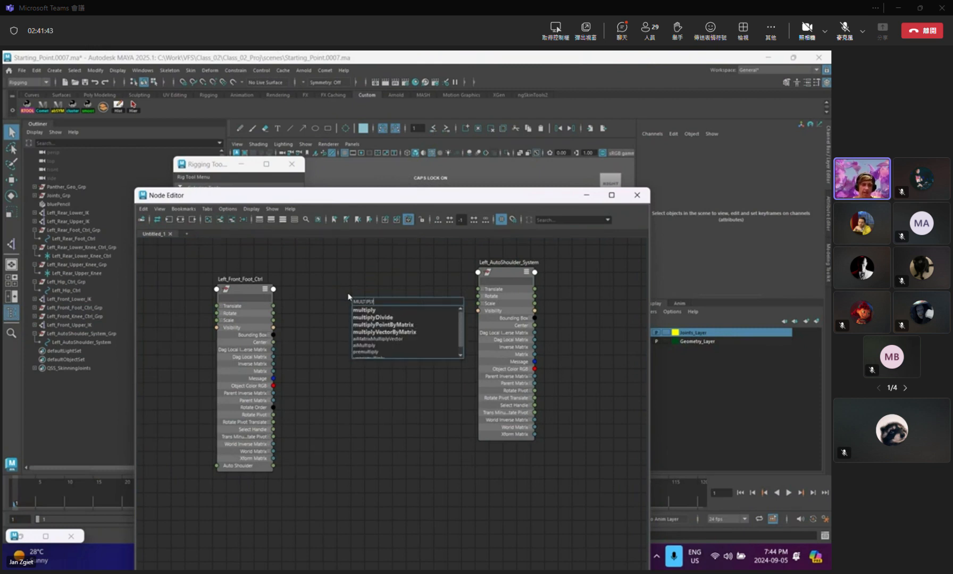
pyautogui.write('DIVI')
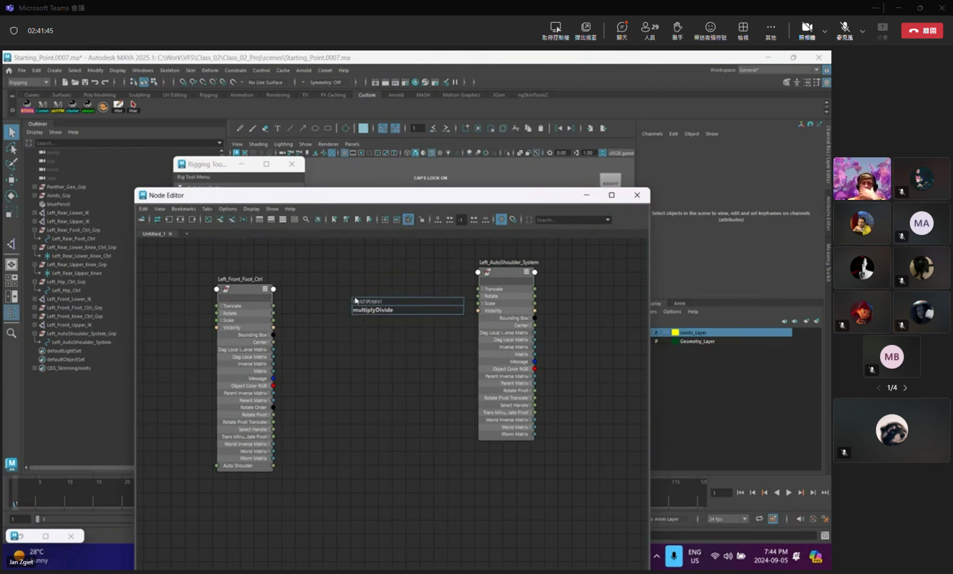
pyautogui.click(366, 310)
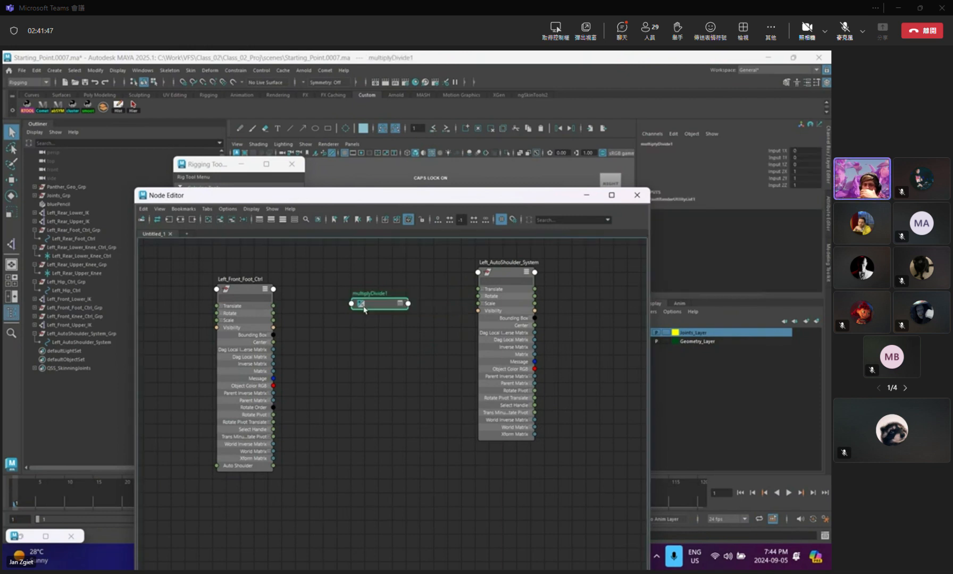
# Expand the multiplyDivide node's attributes, position it between the graphed nodes, and connect Left_Front_Foot_Ctrl's Translate to its Input 1.
pyautogui.click(400, 303)
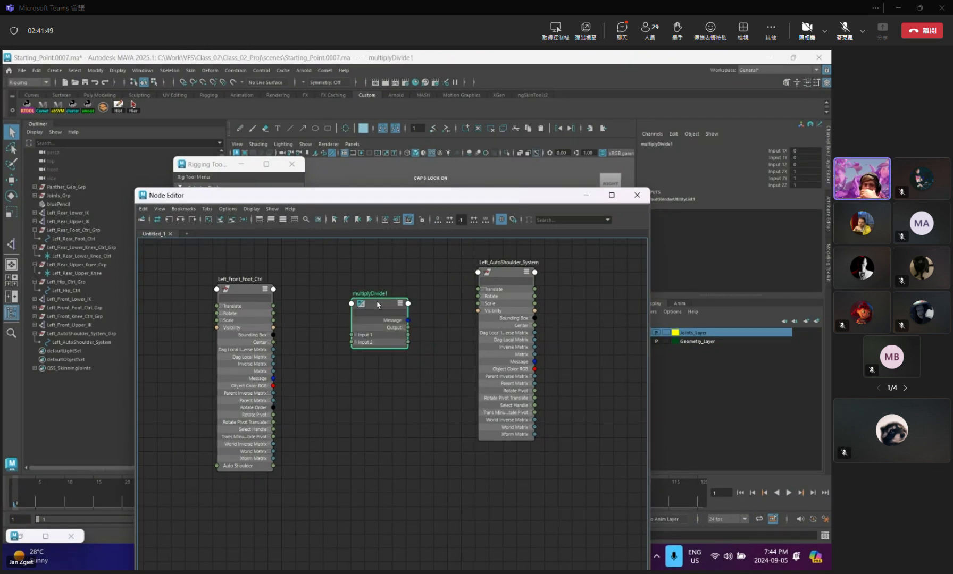
pyautogui.moveTo(376, 301); pyautogui.dragTo(372, 257)
pyautogui.moveTo(272, 306); pyautogui.dragTo(354, 292)
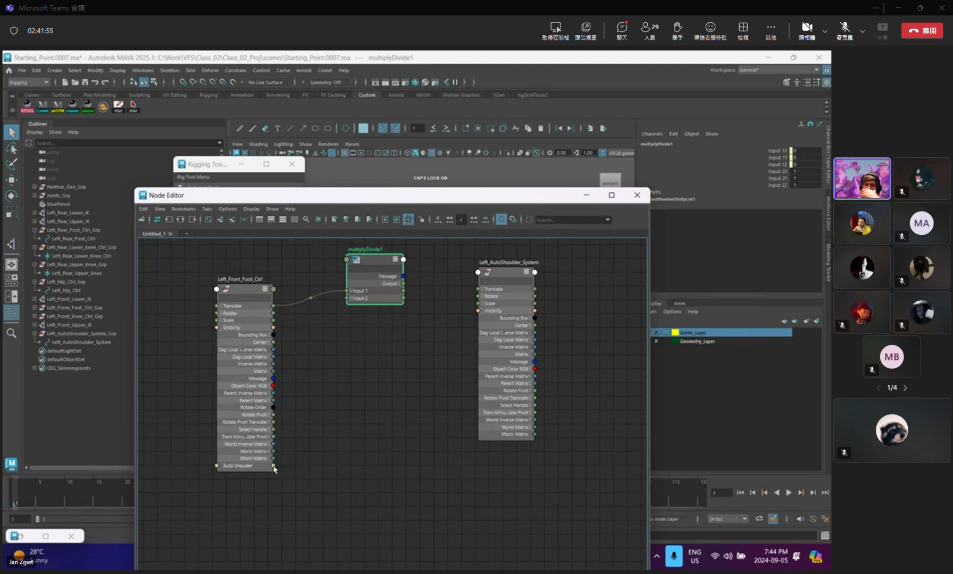
# Connect Auto Shoulder to the multiplyDivide node's Input 2X, 2Y and 2Z, and its Output to Left_AutoShoulder_System's Translate.
pyautogui.moveTo(273, 467); pyautogui.dragTo(351, 305)
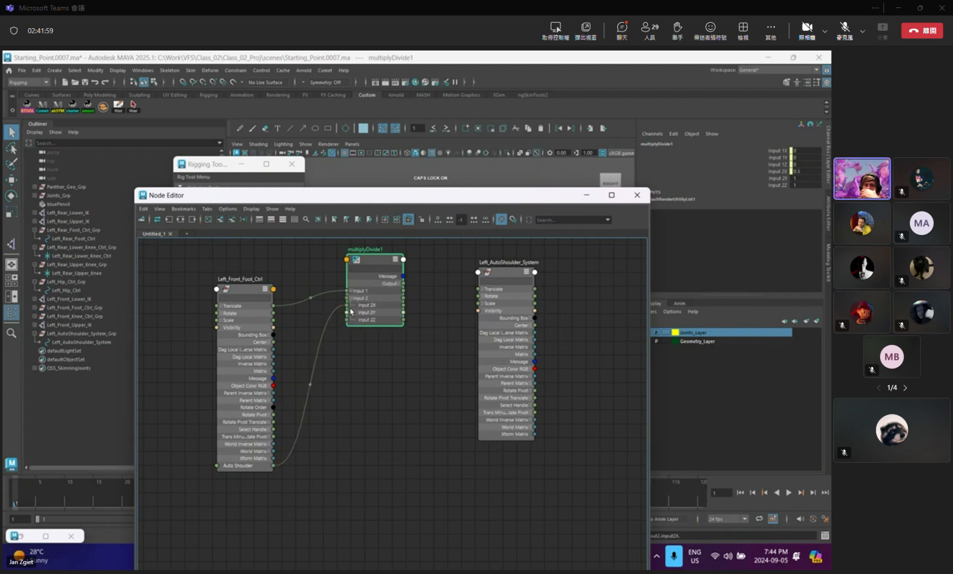
pyautogui.moveTo(274, 465); pyautogui.dragTo(348, 313)
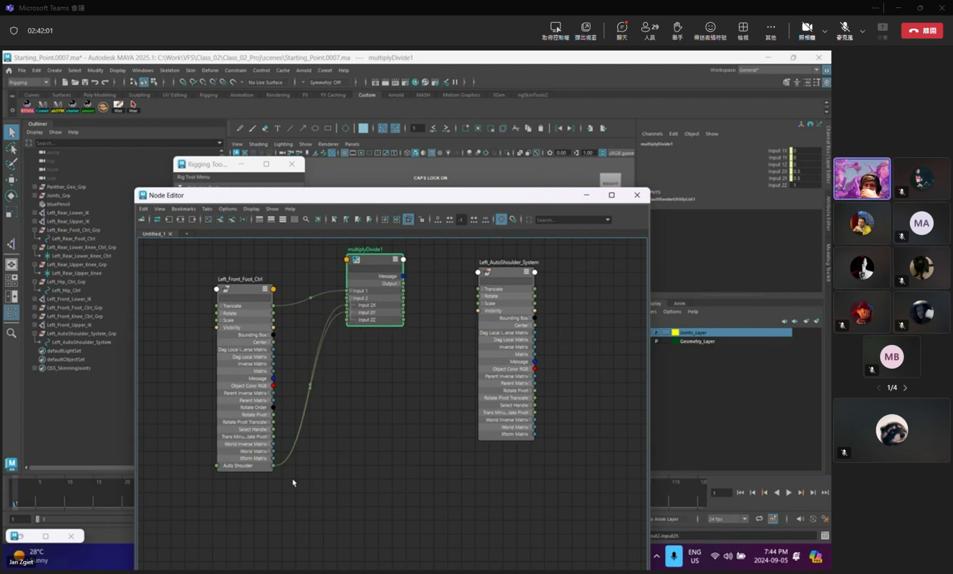
pyautogui.moveTo(273, 469); pyautogui.dragTo(349, 320)
pyautogui.moveTo(403, 283); pyautogui.dragTo(520, 269)
pyautogui.moveTo(387, 261); pyautogui.dragTo(391, 267)
# Uncover the viewport, move Left_Front_Foot_Ctrl to test the shoulder response, then undo the move and bring the node graph back up.
pyautogui.moveTo(420, 198); pyautogui.dragTo(455, 486)
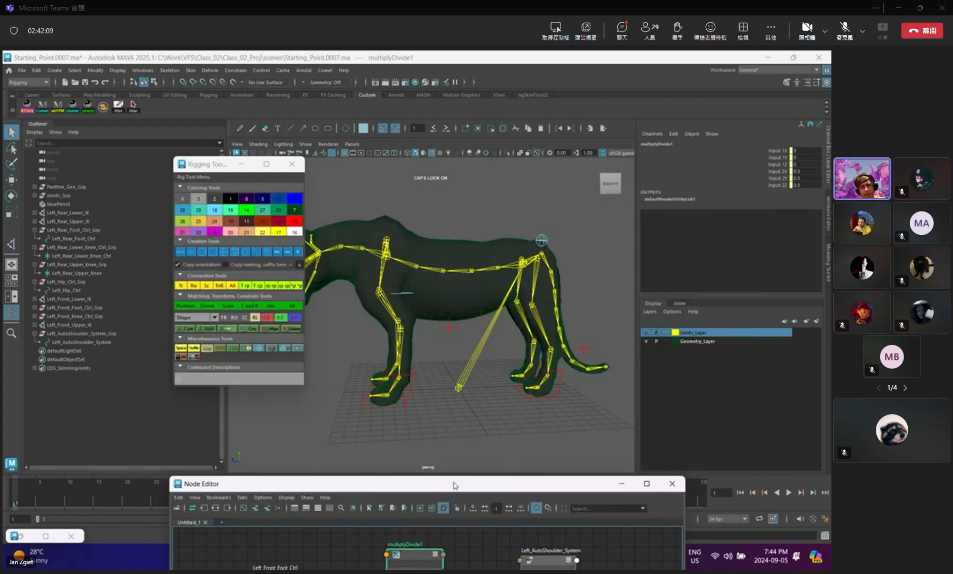
pyautogui.click(403, 408)
pyautogui.press('w')
pyautogui.moveTo(399, 378)
pyautogui.mouseDown()
pyautogui.moveTo(400, 348)
pyautogui.moveTo(386, 365)
pyautogui.mouseUp()
pyautogui.hotkey('ctrl', 'z')
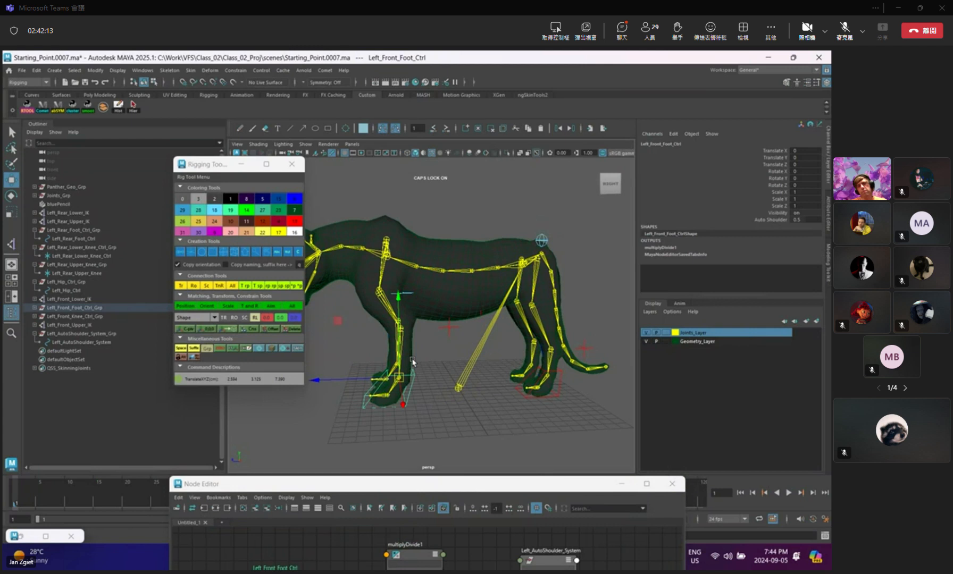
pyautogui.moveTo(476, 485); pyautogui.dragTo(415, 281)
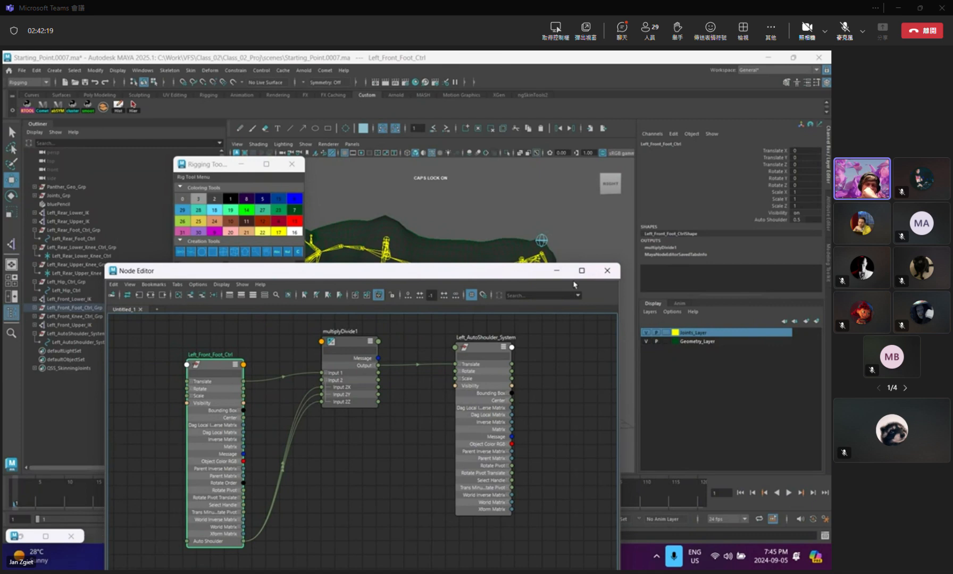
# Minimize the Node Editor, select Left_Hip_Ctrl at the rear of the panther for reference, and clear the selection.
pyautogui.click(556, 270)
pyautogui.click(460, 429)
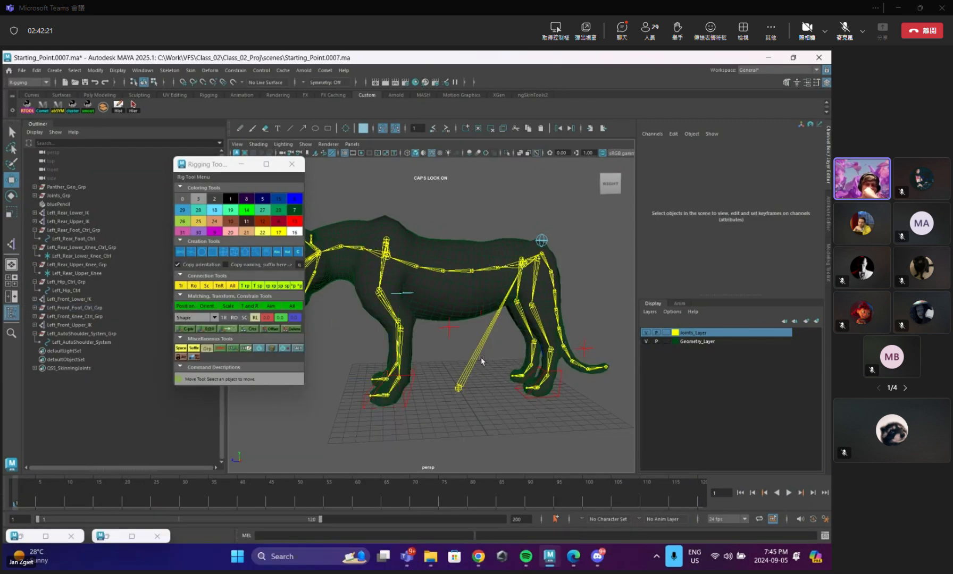
pyautogui.click(543, 241)
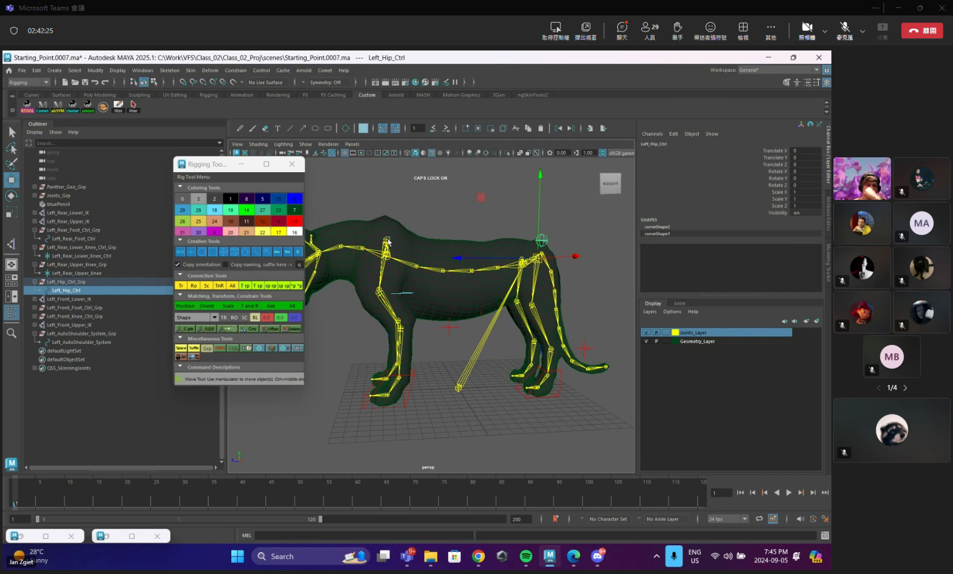
pyautogui.click(441, 209)
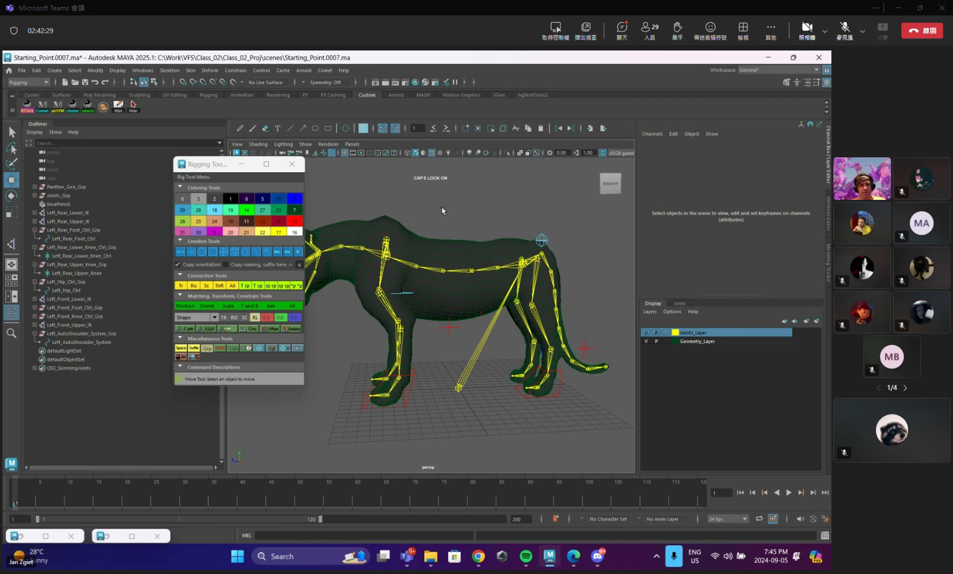
# Create a sphere control at the left shoulder joint and set its Rotate X, Y and Z to 0.
pyautogui.scroll(5, 453, 291)
pyautogui.press('q')
pyautogui.click(449, 279)
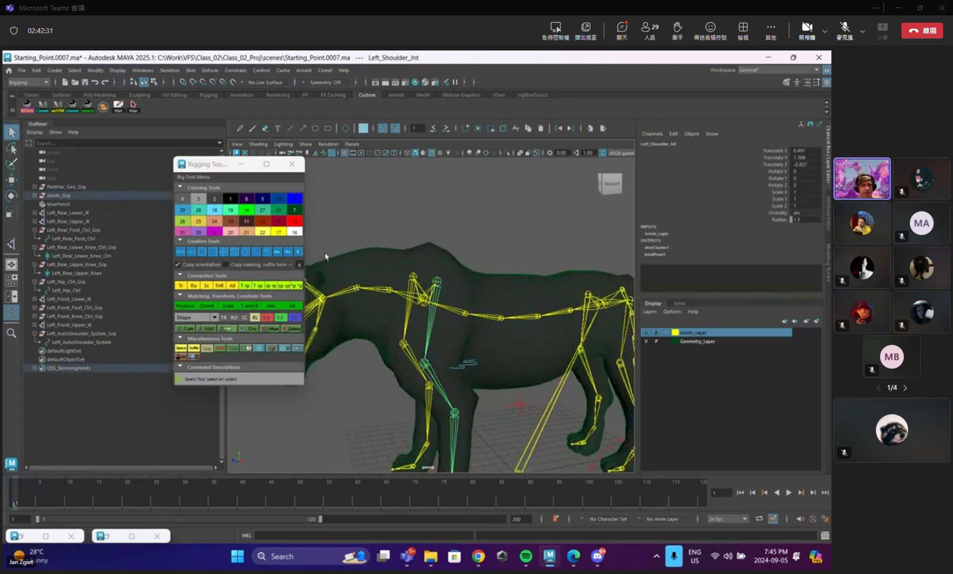
pyautogui.click(225, 253)
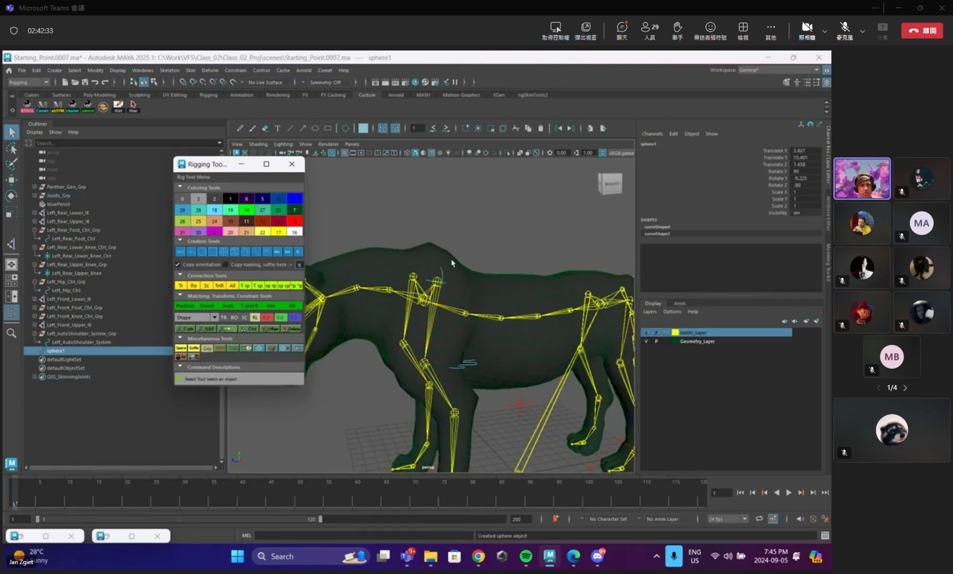
pyautogui.scroll(5, 452, 263)
pyautogui.press('4')
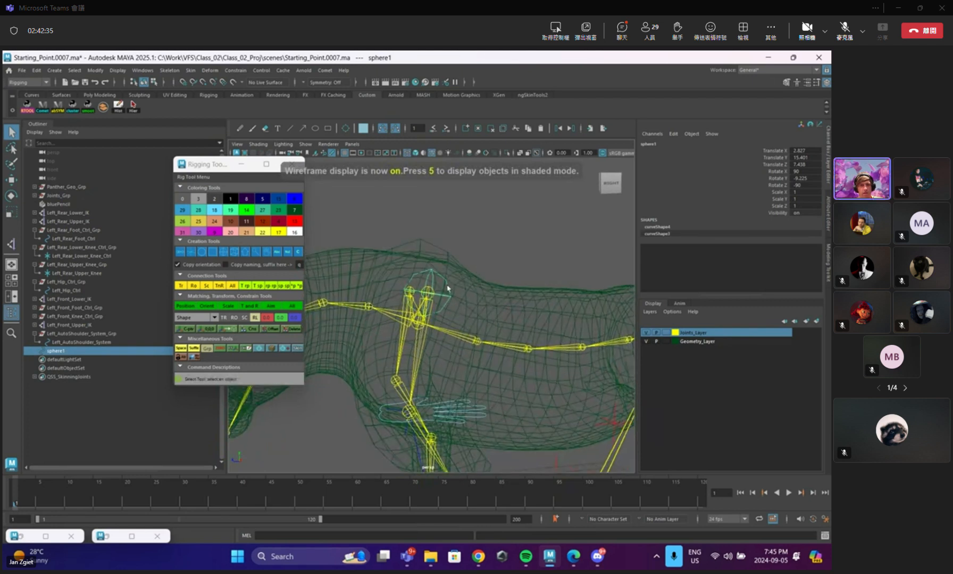
pyautogui.moveTo(776, 171); pyautogui.dragTo(776, 185)
pyautogui.write('0')
pyautogui.press('Return')
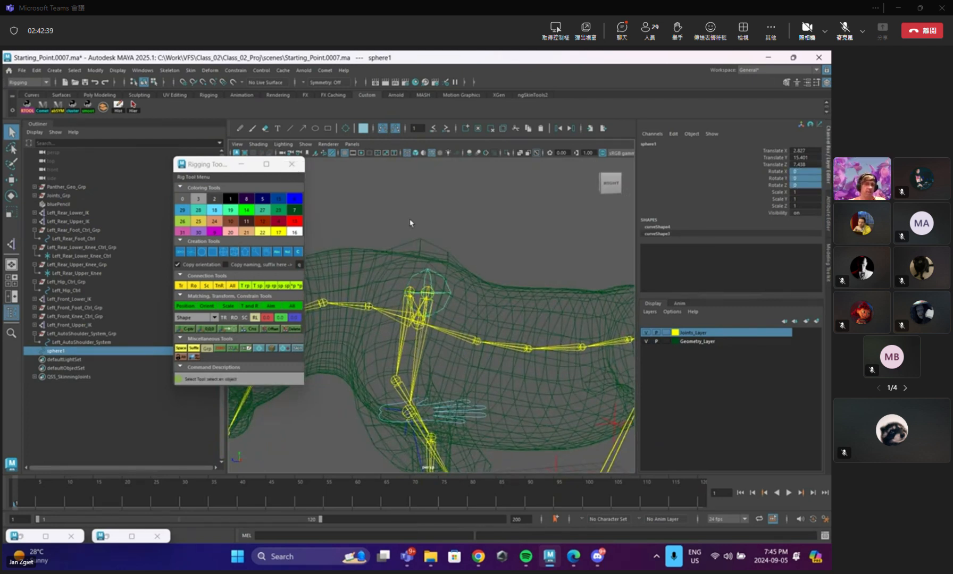
# Rename the sphere control Left_Shoulder_Ctrl and create a space group above it.
pyautogui.doubleClick(52, 350)
pyautogui.write('Left_Shoulder_C')
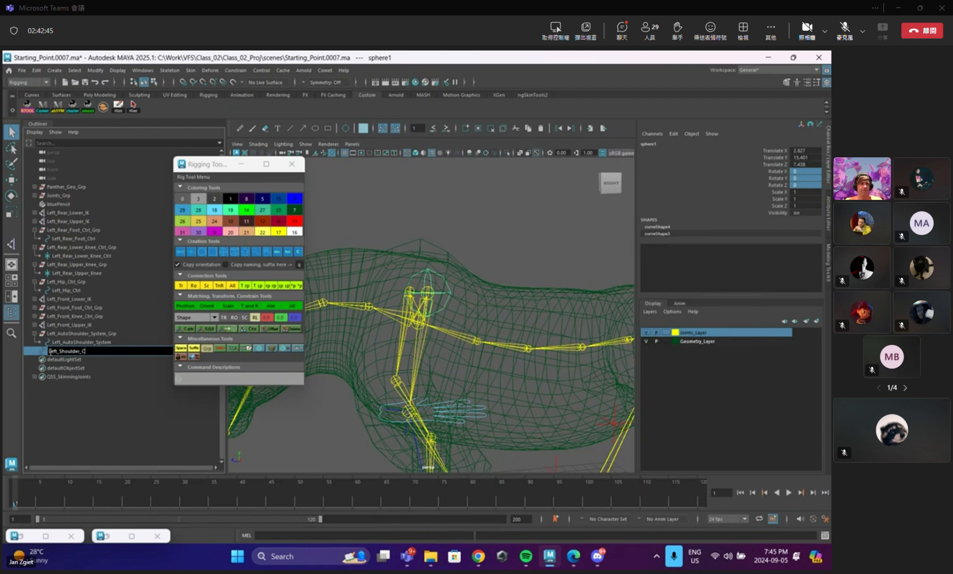
pyautogui.write('trl')
pyautogui.press('Return')
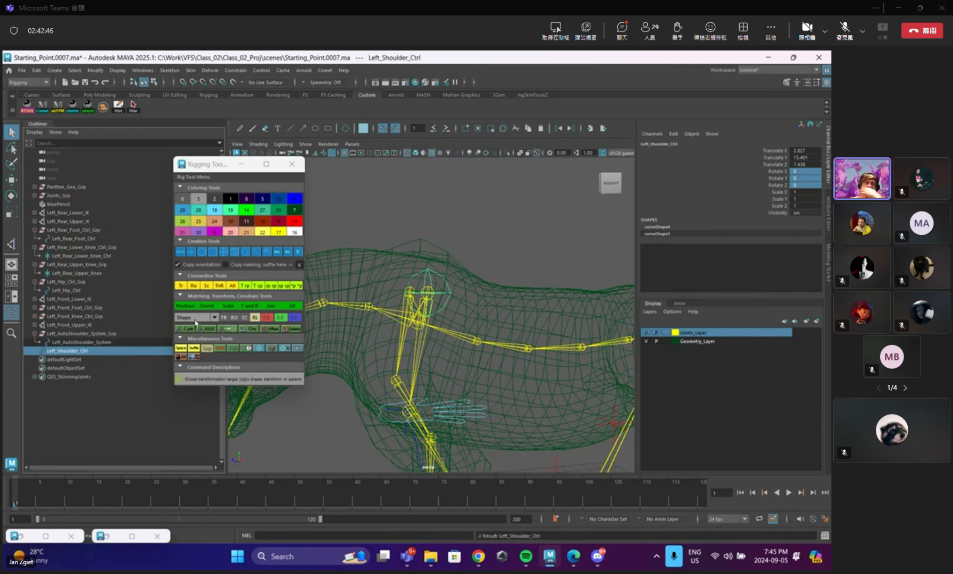
pyautogui.click(181, 351)
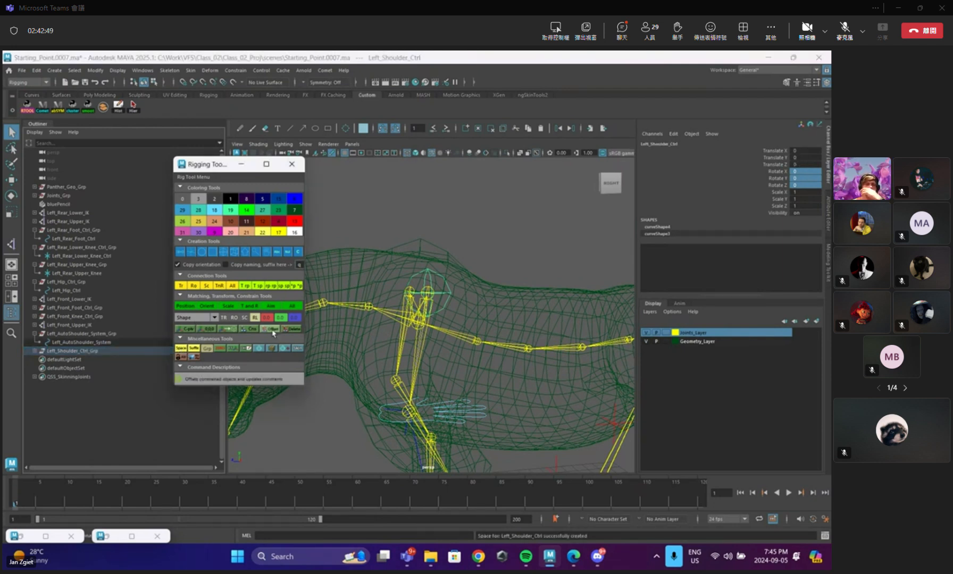
# Select Left_Shoulder_Ctrl with the left shoulder joint and constrain the joint to the control.
pyautogui.click(454, 287)
pyautogui.click(451, 291)
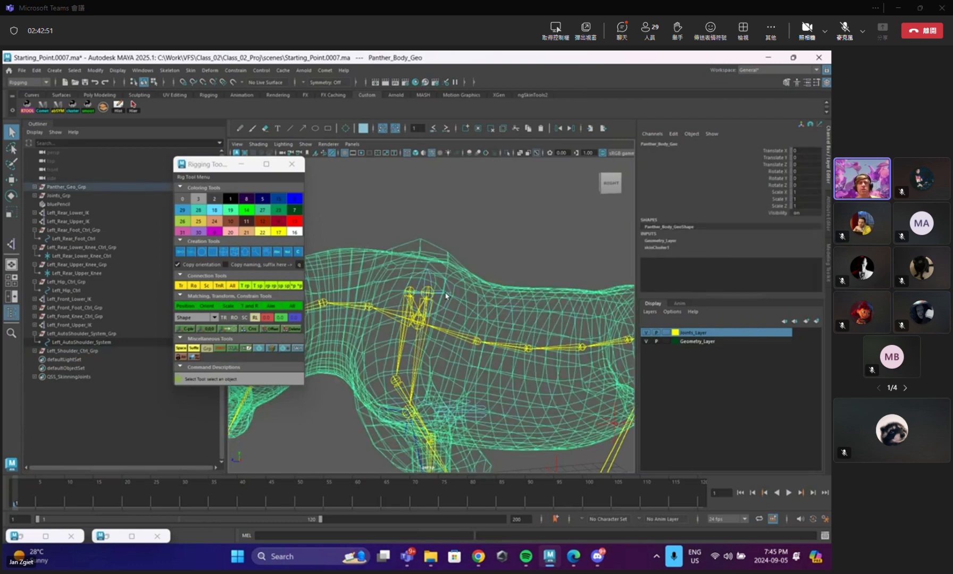
pyautogui.click(430, 293)
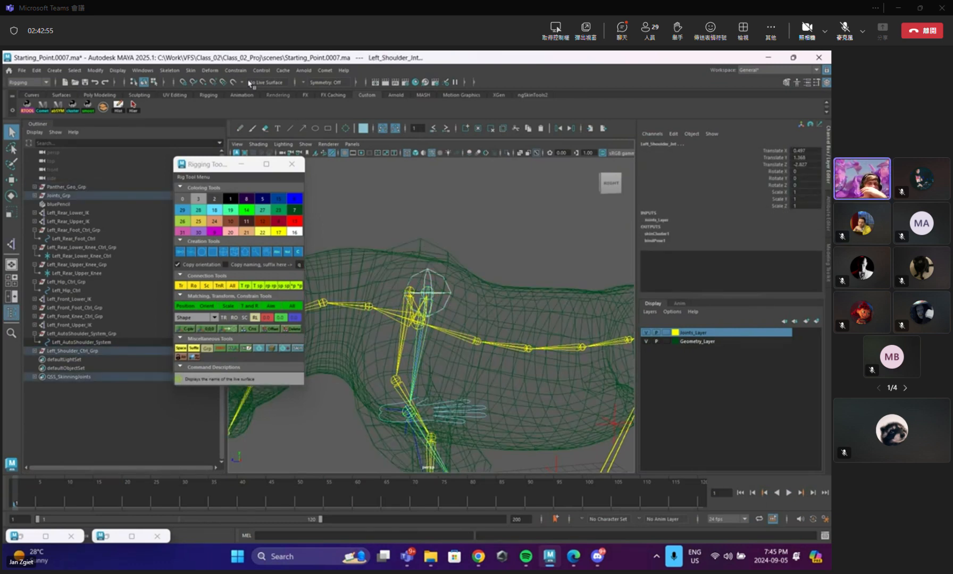
pyautogui.click(236, 71)
pyautogui.click(246, 93)
# Move Left_Shoulder_Ctrl slightly to test the new constraint, and undo the move.
pyautogui.click(438, 274)
pyautogui.click(430, 274)
pyautogui.press('w')
pyautogui.moveTo(434, 304)
pyautogui.mouseDown()
pyautogui.moveTo(421, 289)
pyautogui.moveTo(441, 284)
pyautogui.moveTo(427, 298)
pyautogui.moveTo(420, 288)
pyautogui.moveTo(437, 297)
pyautogui.mouseUp()
pyautogui.hotkey('ctrl', 'z')
# Raise Left_Shoulder_Ctrl's sphere shape above the panther's back in component mode, and return to object selection in shaded display.
pyautogui.press('F8')
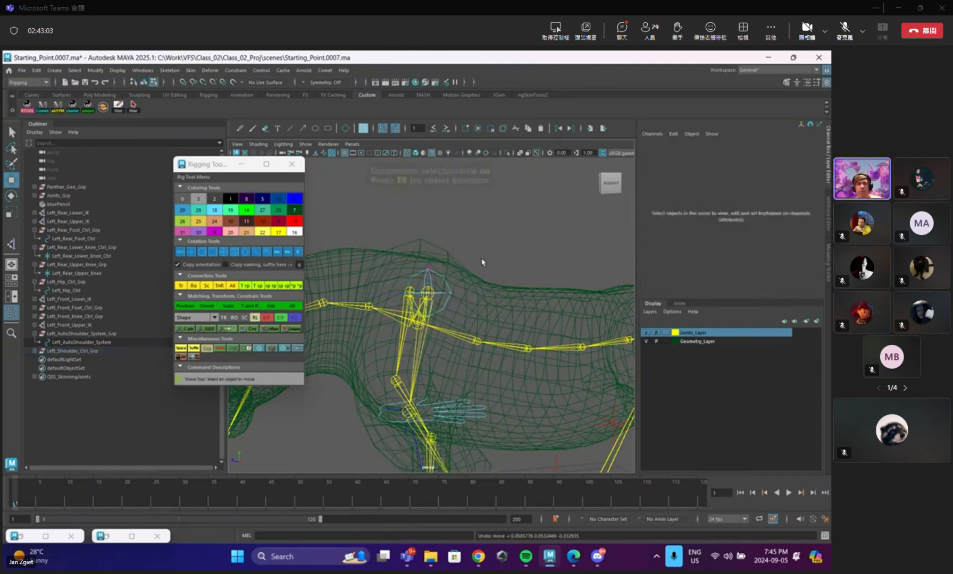
pyautogui.press('5')
pyautogui.moveTo(429, 258); pyautogui.dragTo(433, 202)
pyautogui.keyDown('alt'); pyautogui.moveTo(392, 233); pyautogui.dragTo(461, 252); pyautogui.keyUp('alt')
pyautogui.moveTo(554, 261); pyautogui.dragTo(492, 269)
pyautogui.press('r')
pyautogui.press('F8')
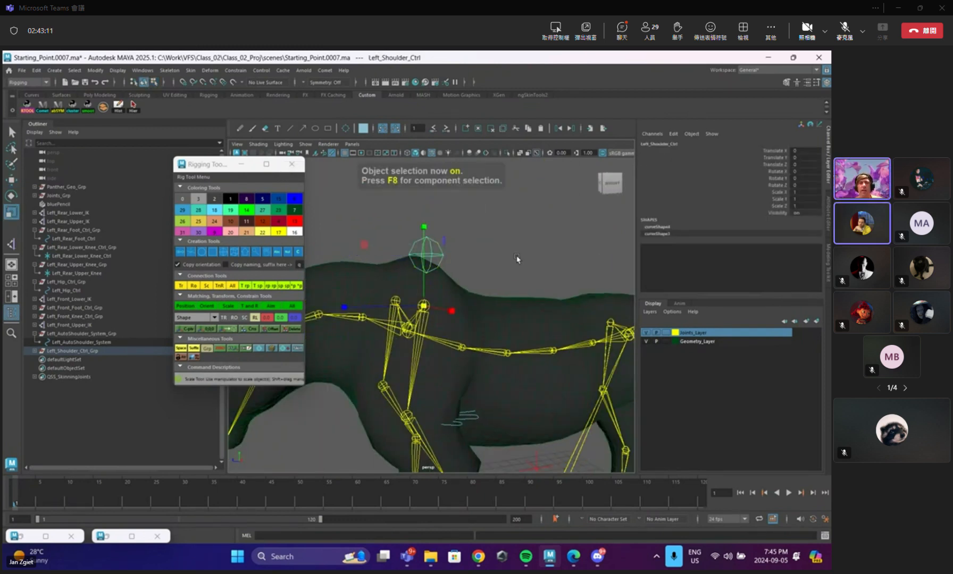
# Test Left_Shoulder_Ctrl with its raised shape by moving it, and undo the move.
pyautogui.click(515, 257)
pyautogui.press('q')
pyautogui.keyDown('alt'); pyautogui.moveTo(438, 262); pyautogui.dragTo(427, 292); pyautogui.keyUp('alt')
pyautogui.hotkey('ctrl', 'z')
pyautogui.press('q')
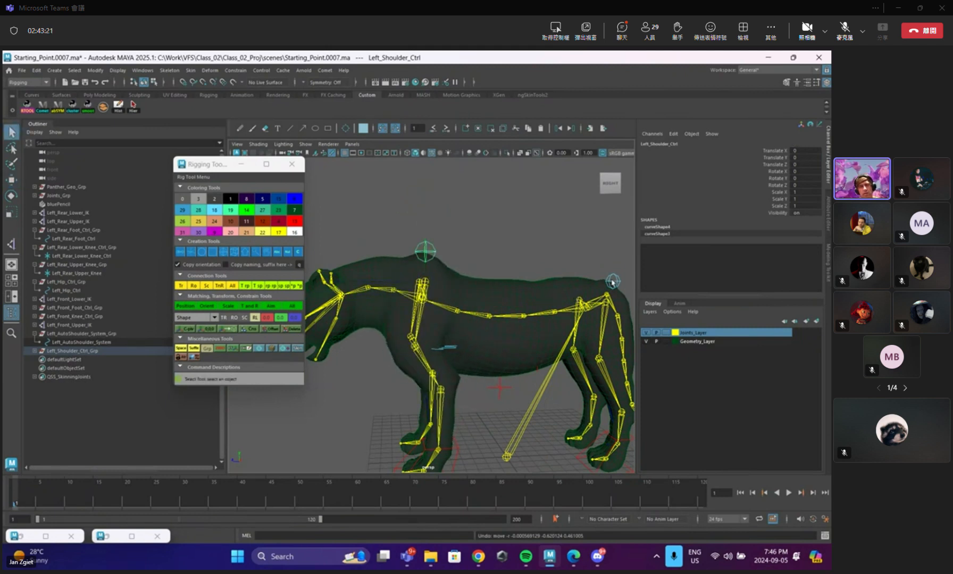
# Move Left_Hip_Ctrl to check how the hip reacts, and undo the move.
pyautogui.click(613, 282)
pyautogui.press('w')
pyautogui.keyDown('alt'); pyautogui.moveTo(611, 290); pyautogui.dragTo(571, 290, button='middle'); pyautogui.keyUp('alt')
pyautogui.keyDown('alt'); pyautogui.moveTo(571, 290); pyautogui.dragTo(539, 307, button='right'); pyautogui.keyUp('alt')
pyautogui.moveTo(540, 308); pyautogui.dragTo(530, 315, button='middle')
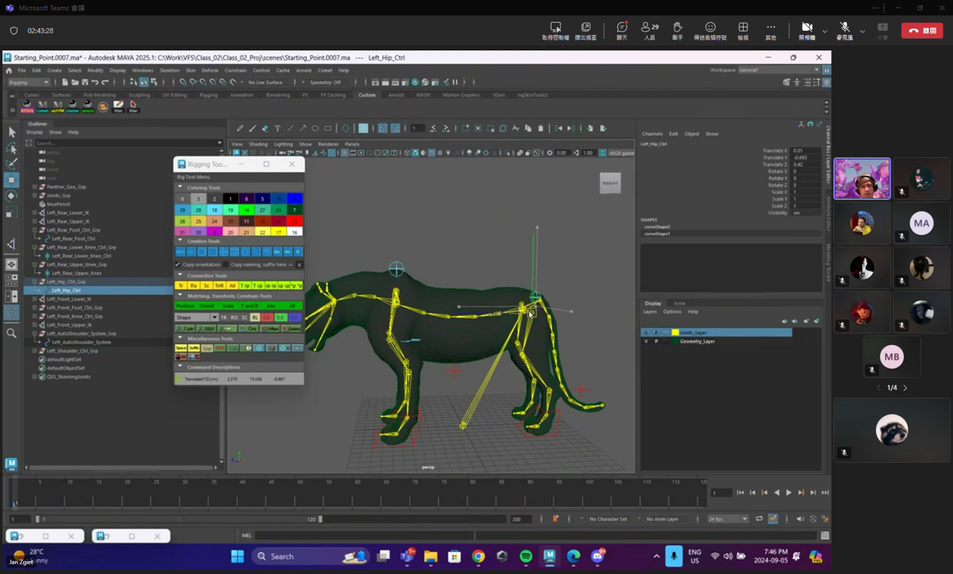
pyautogui.hotkey('ctrl', 'z')
pyautogui.press('q')
# Move Left_Shoulder_Ctrl to compare its behaviour with the hip control, and undo the move.
pyautogui.click(396, 269)
pyautogui.press('w')
pyautogui.moveTo(396, 290); pyautogui.dragTo(387, 288)
pyautogui.hotkey('ctrl', 'z')
pyautogui.press('q')
pyautogui.scroll(3, 388, 287)
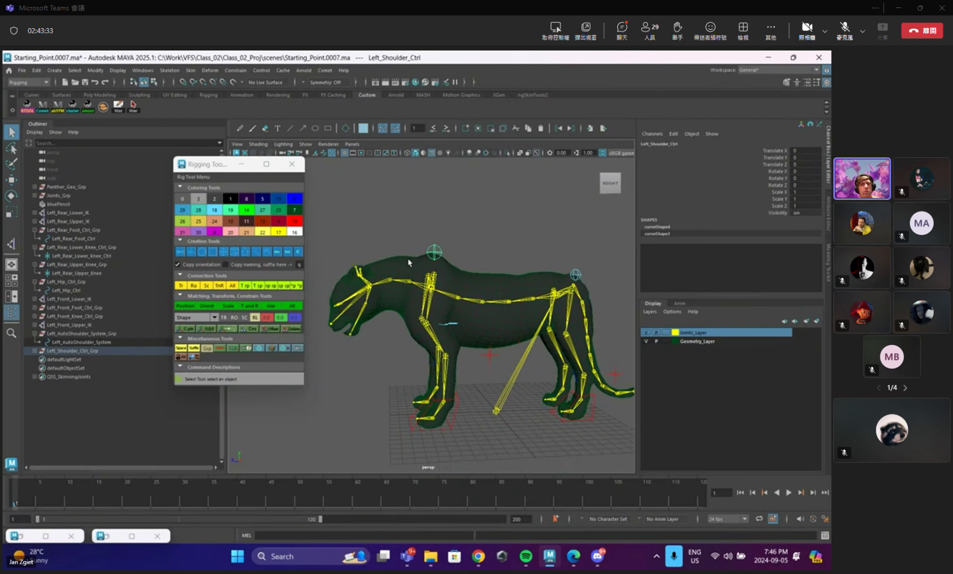
# Parent Left_AutoShoulder_System_Grp under Left_Shoulder_Ctrl, expand the hierarchy and select the control.
pyautogui.click(35, 350)
pyautogui.click(84, 333)
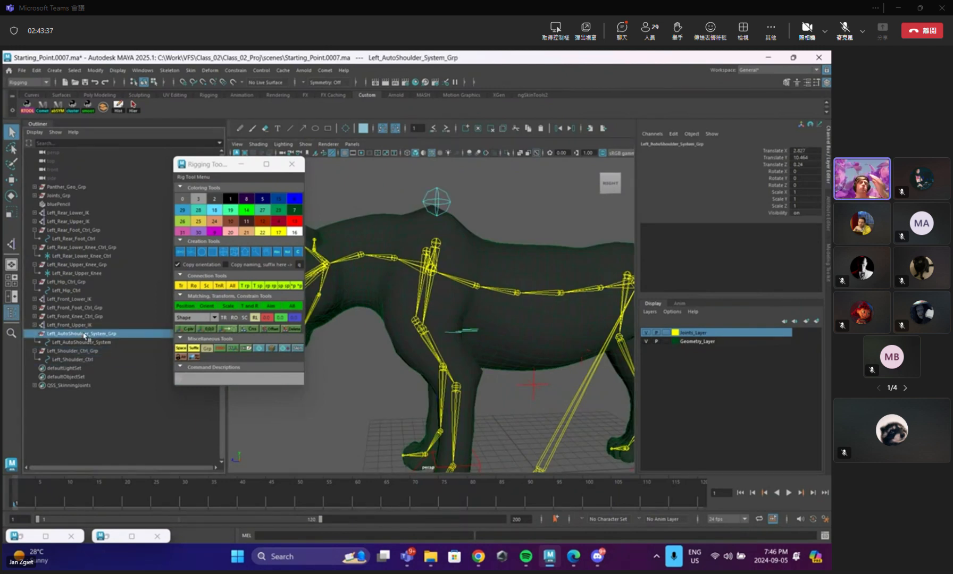
pyautogui.moveTo(84, 335); pyautogui.dragTo(90, 361, button='middle')
pyautogui.click(41, 343)
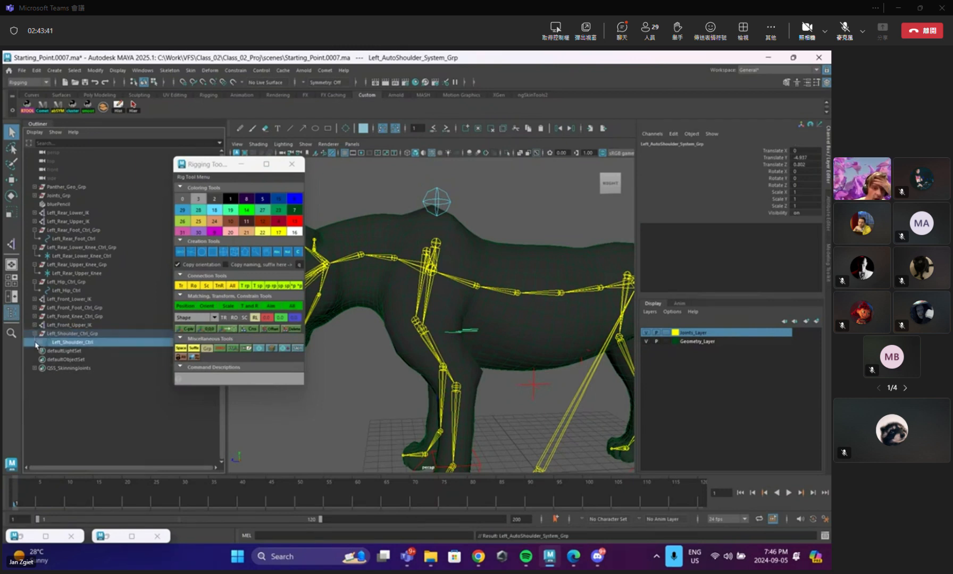
pyautogui.click(46, 350)
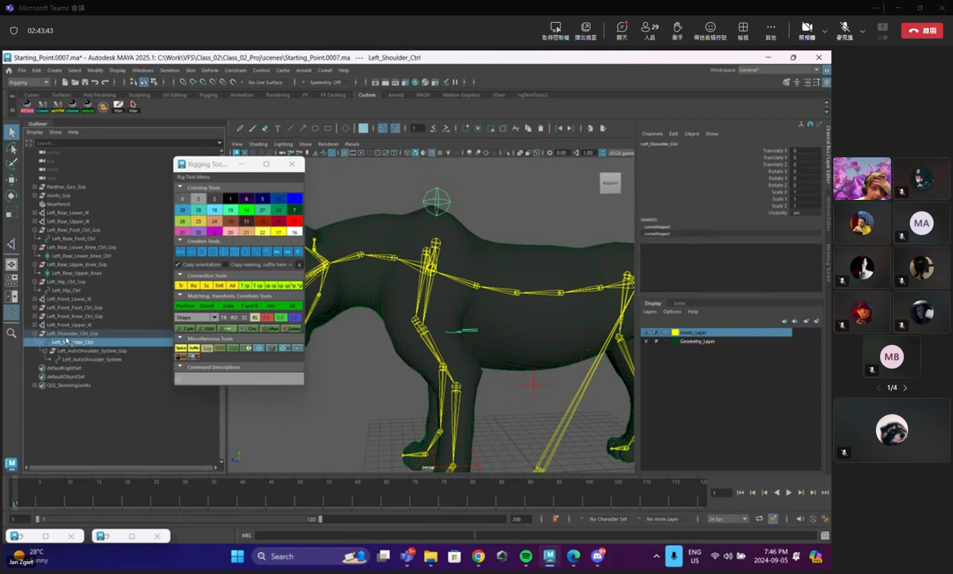
# Move Left_Shoulder_Ctrl to test that the parented auto-shoulder system follows, and undo the move.
pyautogui.press('w')
pyautogui.moveTo(438, 202); pyautogui.dragTo(456, 254)
pyautogui.hotkey('ctrl', 'z')
pyautogui.hotkey('ctrl', 'z')
pyautogui.hotkey('ctrl', 'z')
pyautogui.hotkey('ctrl', 'z')
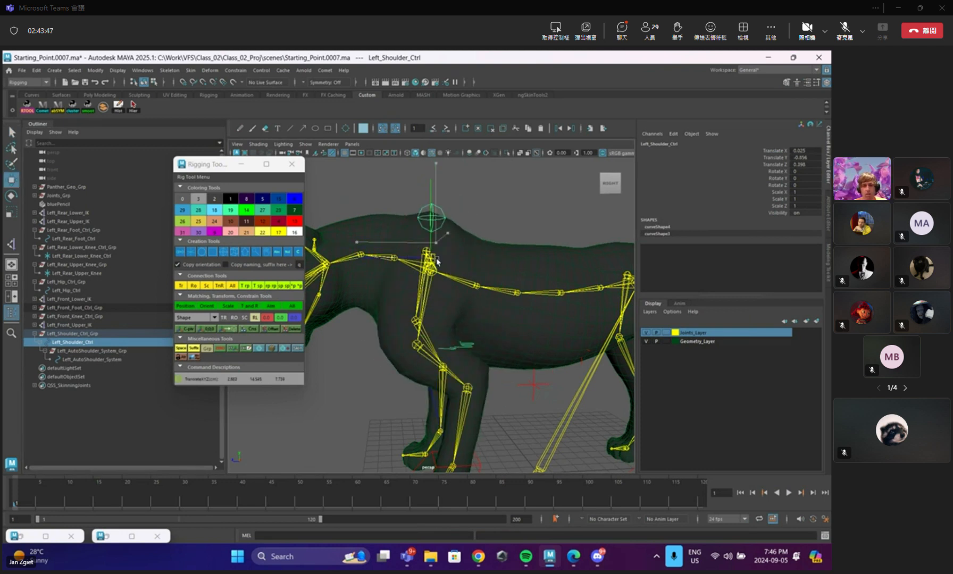
# Test rotating and moving Left_Shoulder_Ctrl with the auto-shoulder system parented beneath it, undoing each change.
pyautogui.press('e')
pyautogui.moveTo(497, 213)
pyautogui.mouseDown()
pyautogui.moveTo(505, 210)
pyautogui.moveTo(502, 221)
pyautogui.mouseUp()
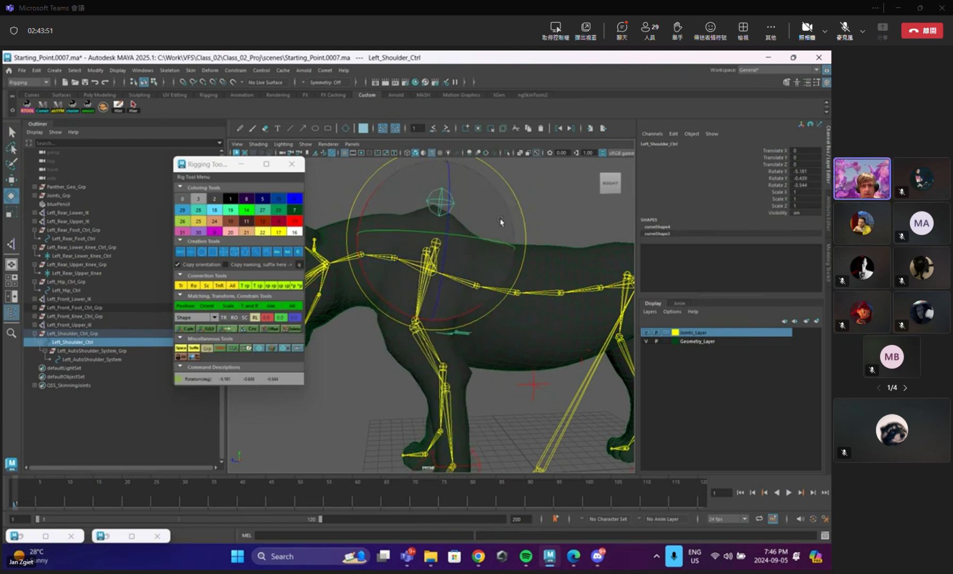
pyautogui.hotkey('ctrl', 'z')
pyautogui.press('w')
pyautogui.moveTo(437, 245)
pyautogui.mouseDown()
pyautogui.moveTo(425, 254)
pyautogui.moveTo(448, 259)
pyautogui.moveTo(438, 265)
pyautogui.moveTo(433, 254)
pyautogui.mouseUp()
pyautogui.hotkey('ctrl', 'z')
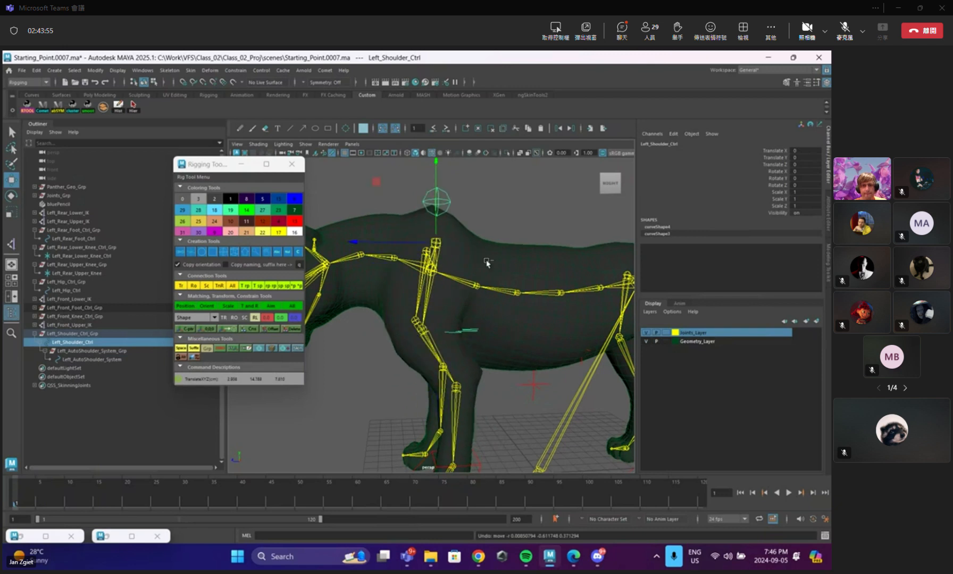
pyautogui.press('q')
pyautogui.keyDown('alt'); pyautogui.moveTo(535, 274); pyautogui.dragTo(475, 281); pyautogui.keyUp('alt')
pyautogui.scroll(3, 447, 328)
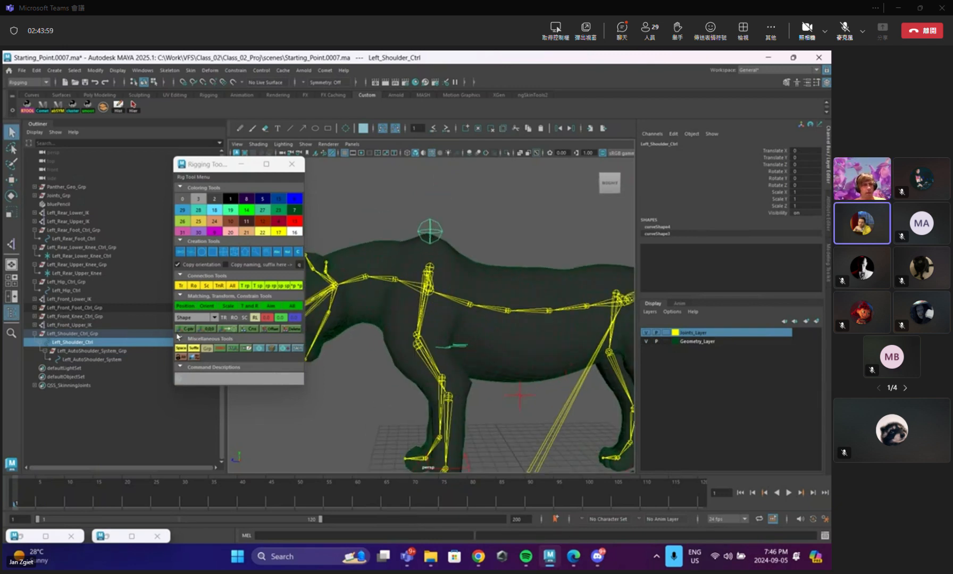
# Select the Left_Shoulder_Ctrl_Grp hierarchy down to Left_AutoShoulder_System and examine the rig in wireframe from several angles.
pyautogui.click(90, 359)
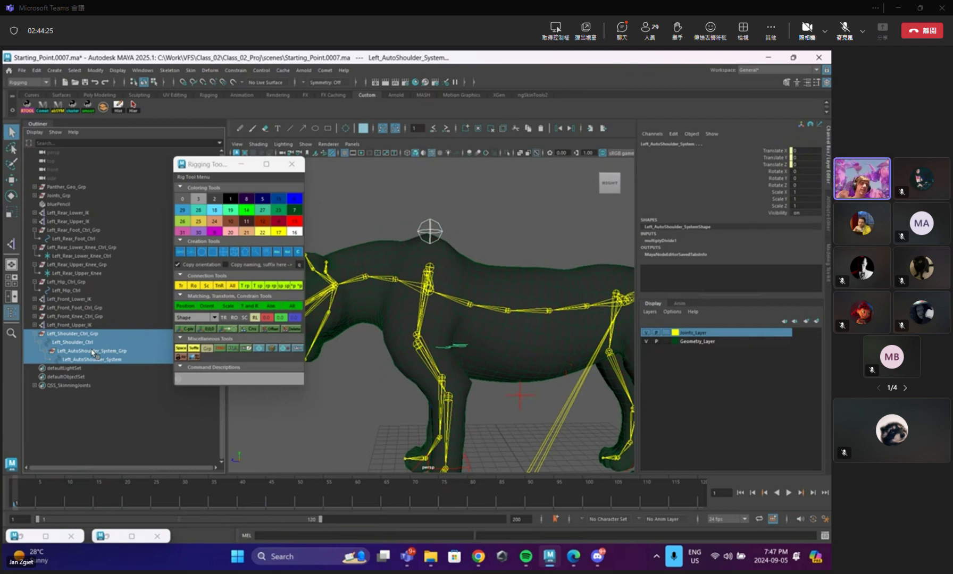
pyautogui.keyDown('alt'); pyautogui.moveTo(476, 368); pyautogui.dragTo(486, 327, button='middle'); pyautogui.keyUp('alt')
pyautogui.keyDown('alt'); pyautogui.moveTo(486, 327); pyautogui.dragTo(448, 336, button='right'); pyautogui.keyUp('alt')
pyautogui.keyDown('alt'); pyautogui.moveTo(448, 336); pyautogui.dragTo(473, 381); pyautogui.keyUp('alt')
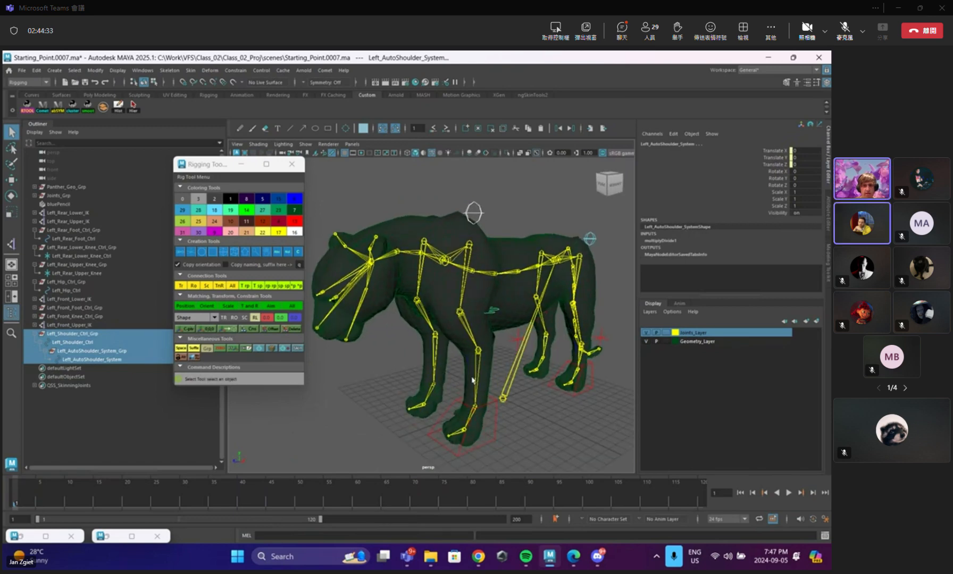
pyautogui.press('4')
pyautogui.keyDown('alt'); pyautogui.moveTo(525, 323); pyautogui.dragTo(507, 351); pyautogui.keyUp('alt')
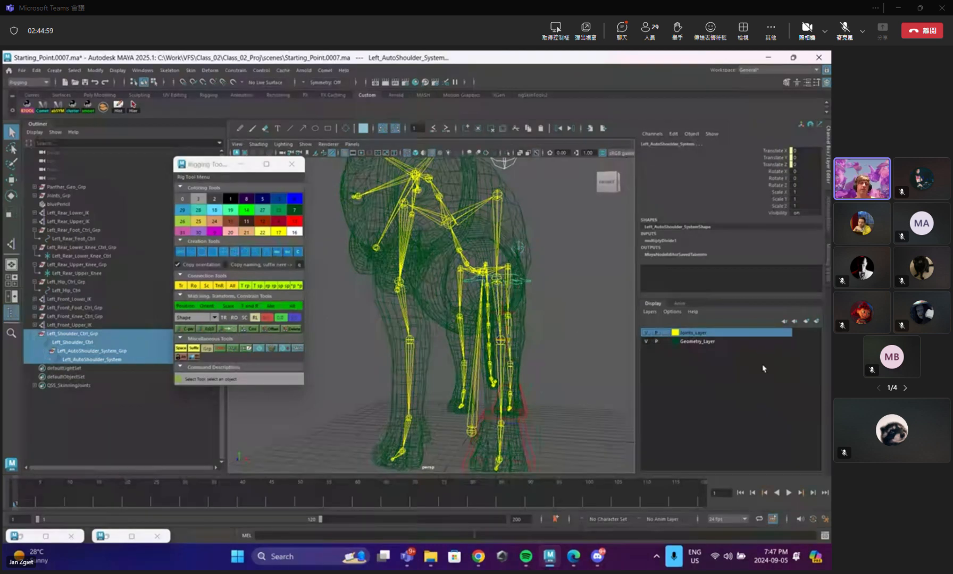
pyautogui.keyDown('alt'); pyautogui.moveTo(570, 315); pyautogui.dragTo(496, 357); pyautogui.keyUp('alt')
pyautogui.keyDown('alt'); pyautogui.moveTo(496, 357); pyautogui.dragTo(466, 332, button='right'); pyautogui.keyUp('alt')
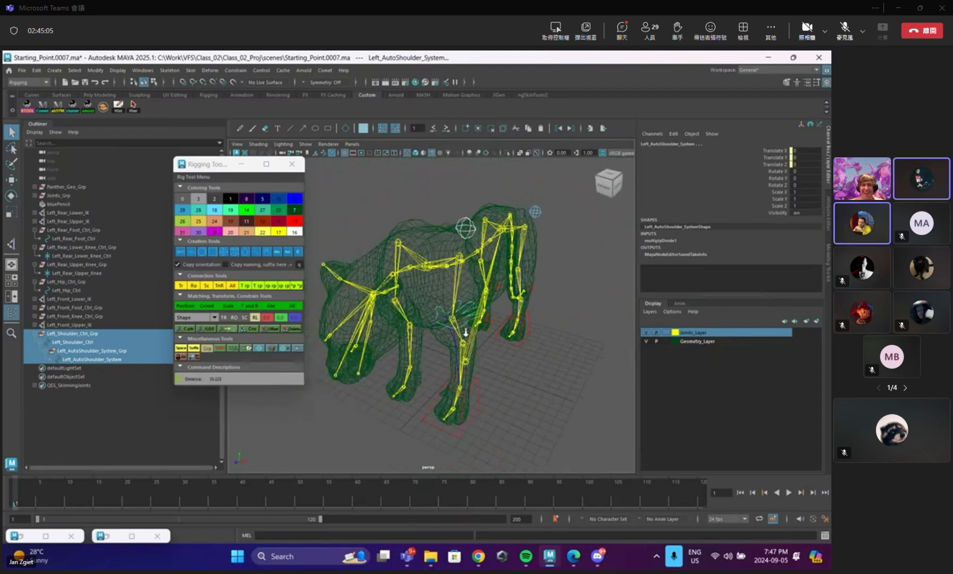
# Add print(selection) below the selection line in the Python script and run the whole script.
pyautogui.keyDown('alt'); pyautogui.moveTo(465, 332); pyautogui.dragTo(405, 241); pyautogui.keyUp('alt')
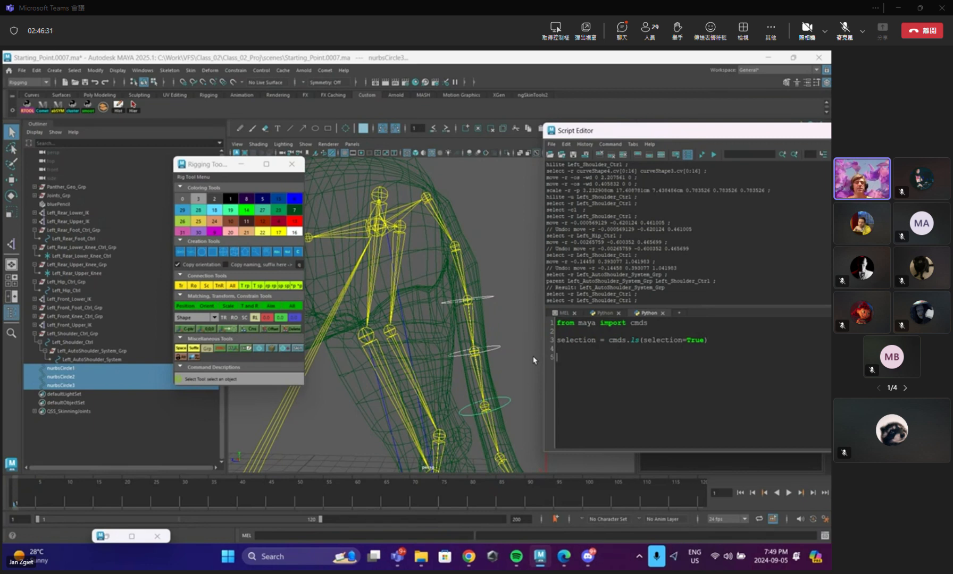
pyautogui.press('BackSpace')
pyautogui.write('(s')
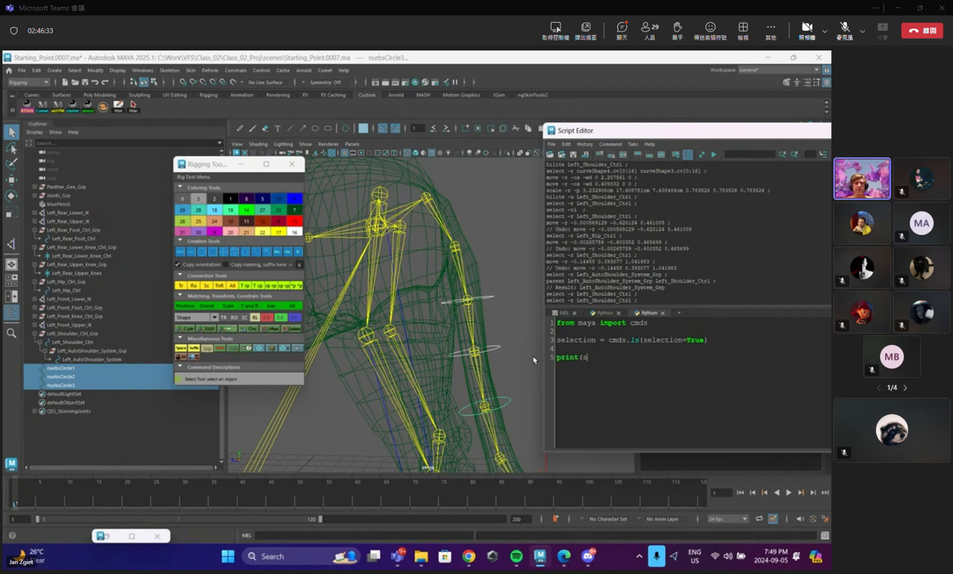
pyautogui.write('election)')
pyautogui.hotkey('ctrl', 'a')
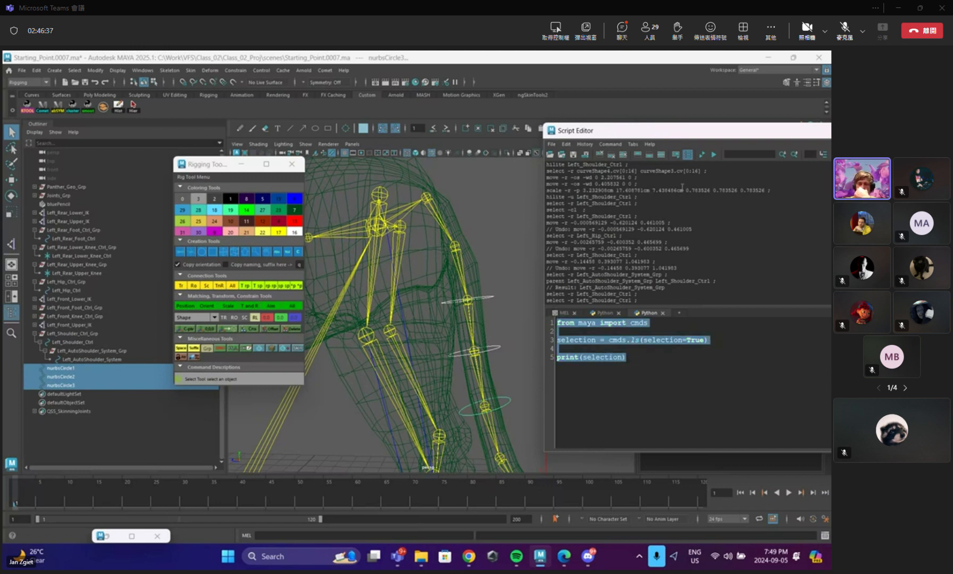
pyautogui.click(713, 155)
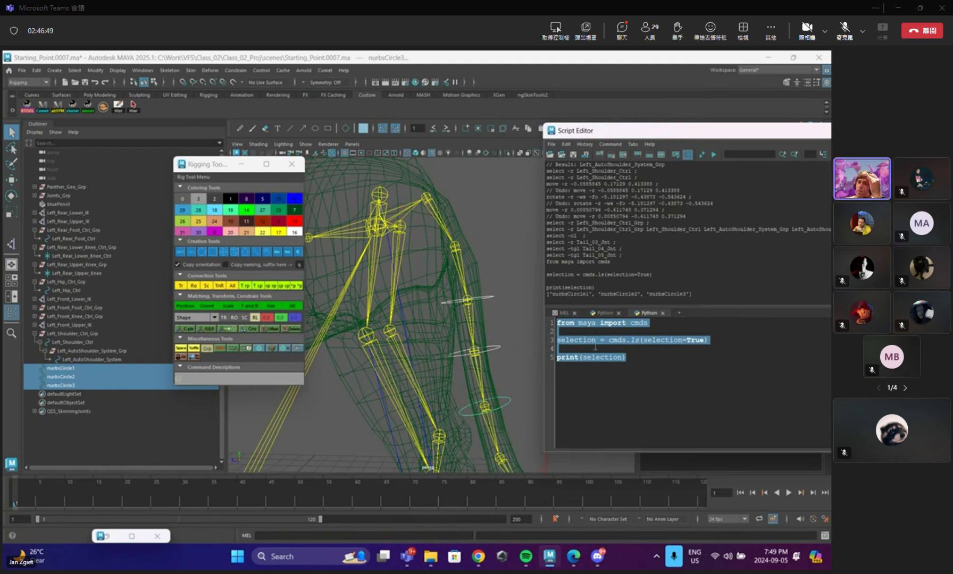
# Insert the loop line "for my_obj in selection:" above the print statement and indent the print statement inside it.
pyautogui.click(611, 328)
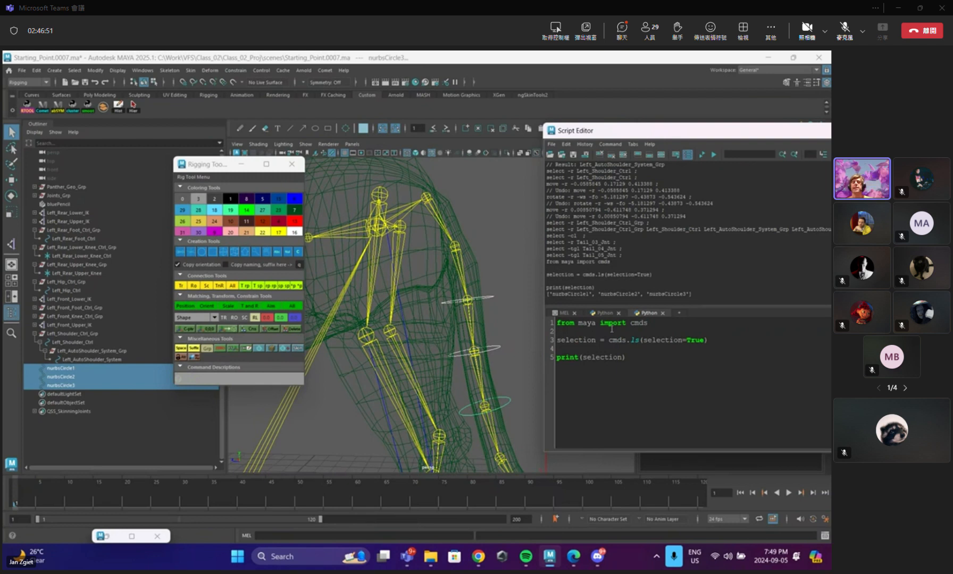
pyautogui.press('Return')
pyautogui.write('for ')
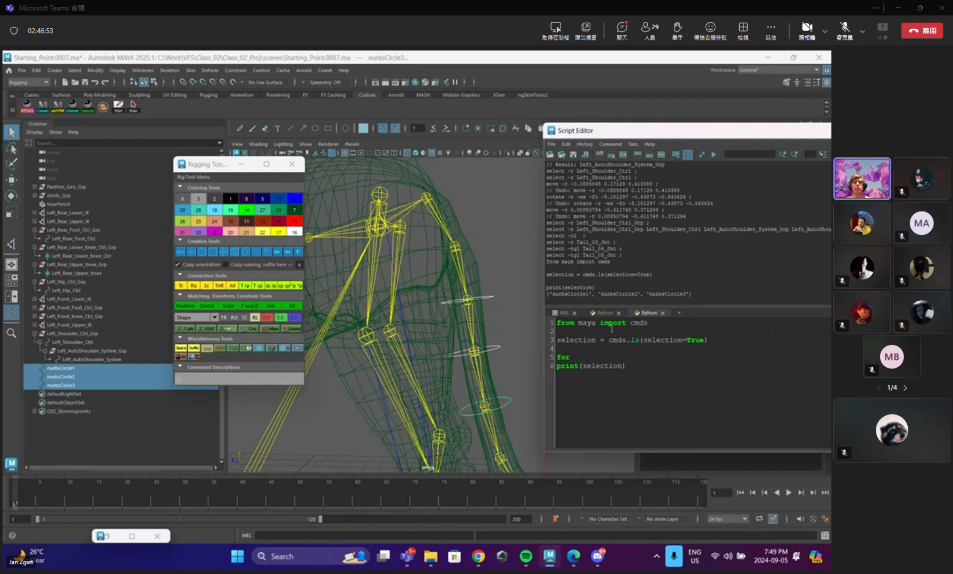
pyautogui.write('my_obj in selection:')
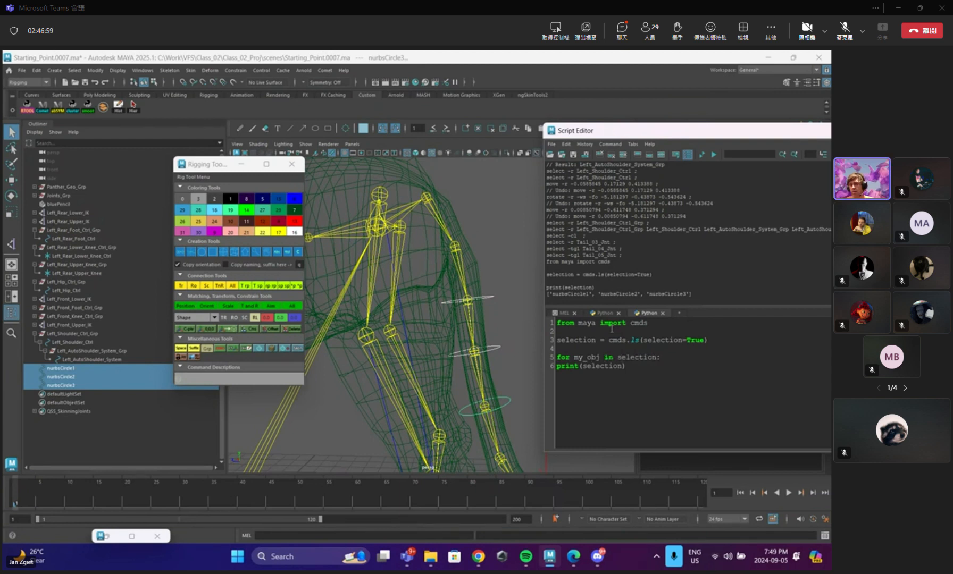
pyautogui.click(561, 366)
pyautogui.press('Tab')
pyautogui.press('End')
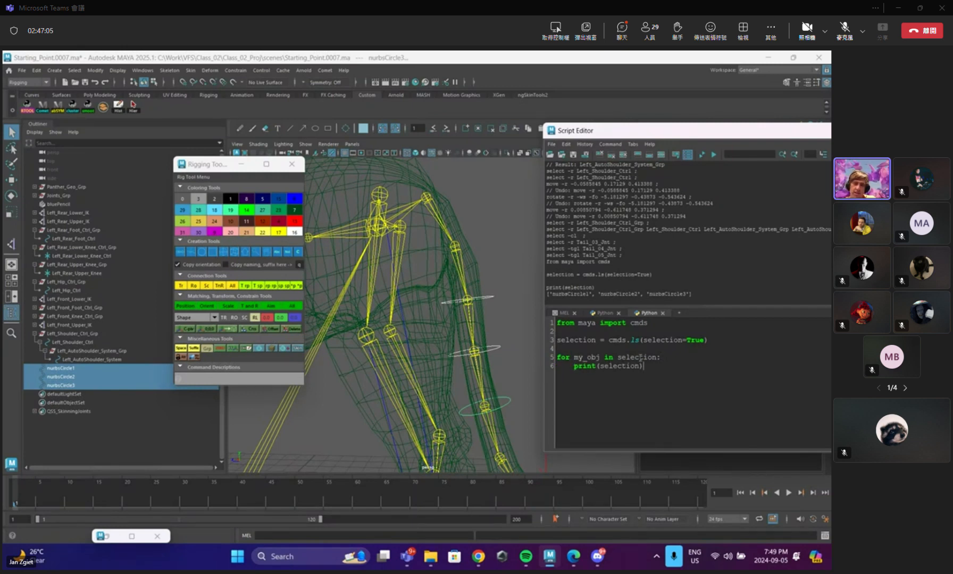
# Make the loop print my_obj instead of selection and run the whole script.
pyautogui.doubleClick(620, 366)
pyautogui.write('my_obj')
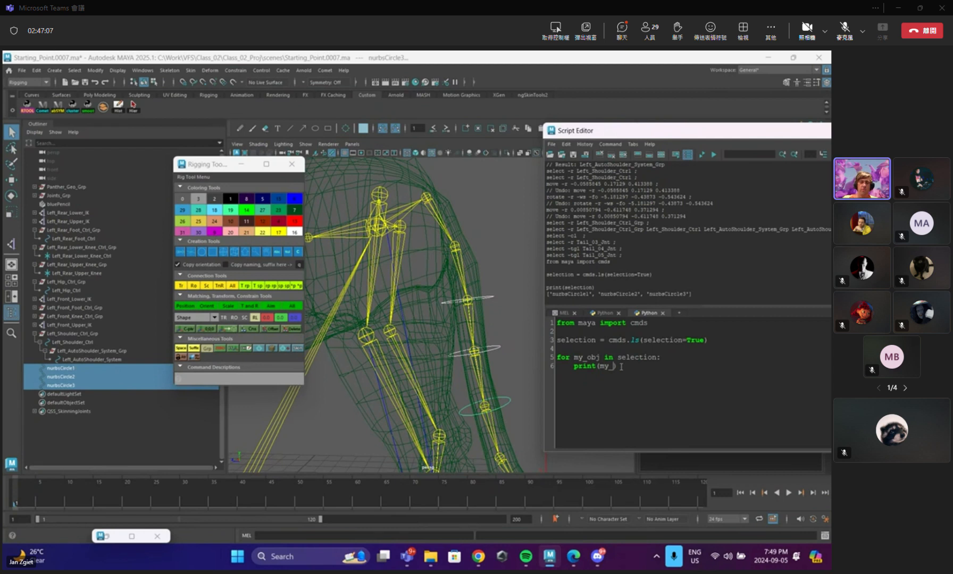
pyautogui.moveTo(666, 366); pyautogui.dragTo(540, 323)
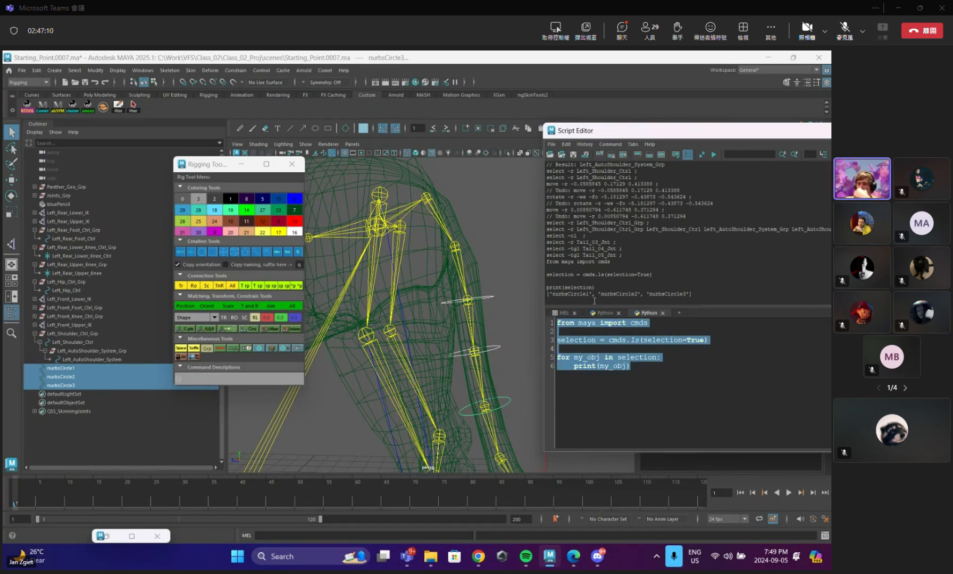
pyautogui.click(713, 154)
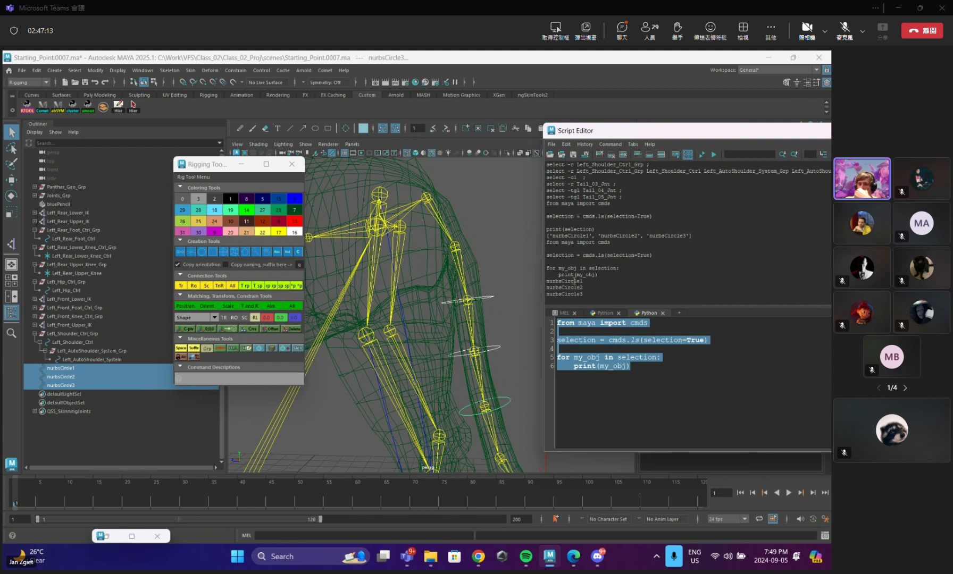
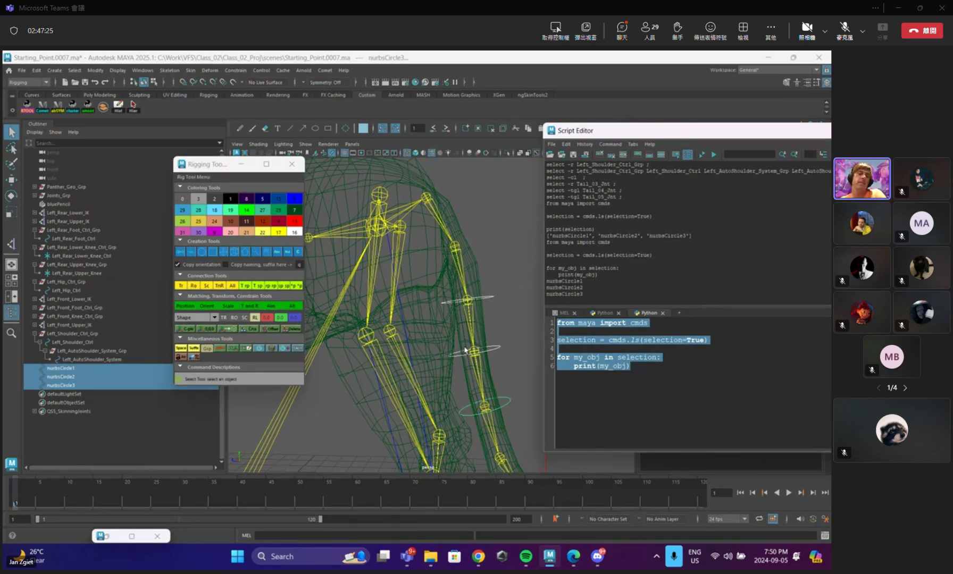
# Add the comment "# create empty group" as the first line inside the for loop.
pyautogui.scroll(-5, 465, 351)
pyautogui.scroll(-2, 465, 350)
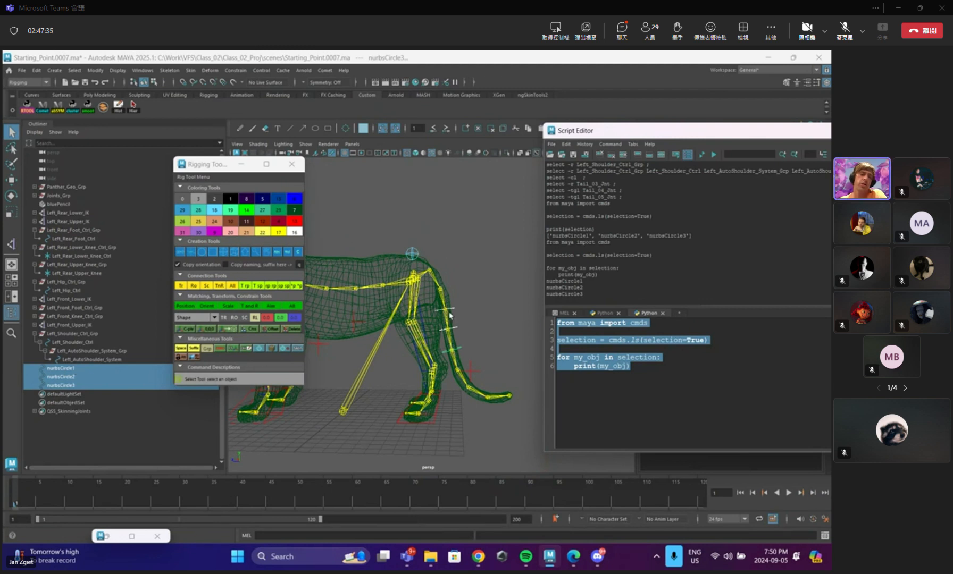
pyautogui.scroll(3, 449, 314)
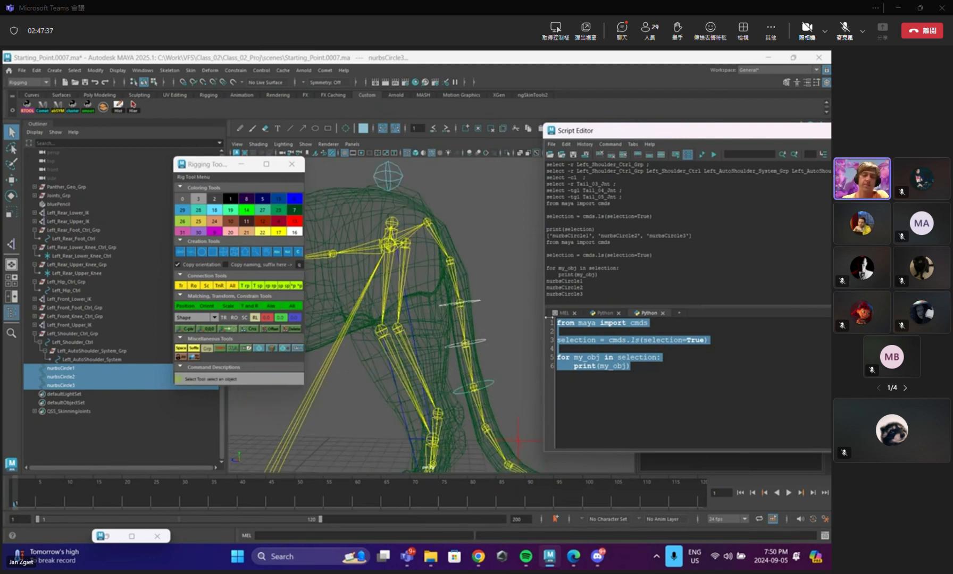
pyautogui.click(669, 362)
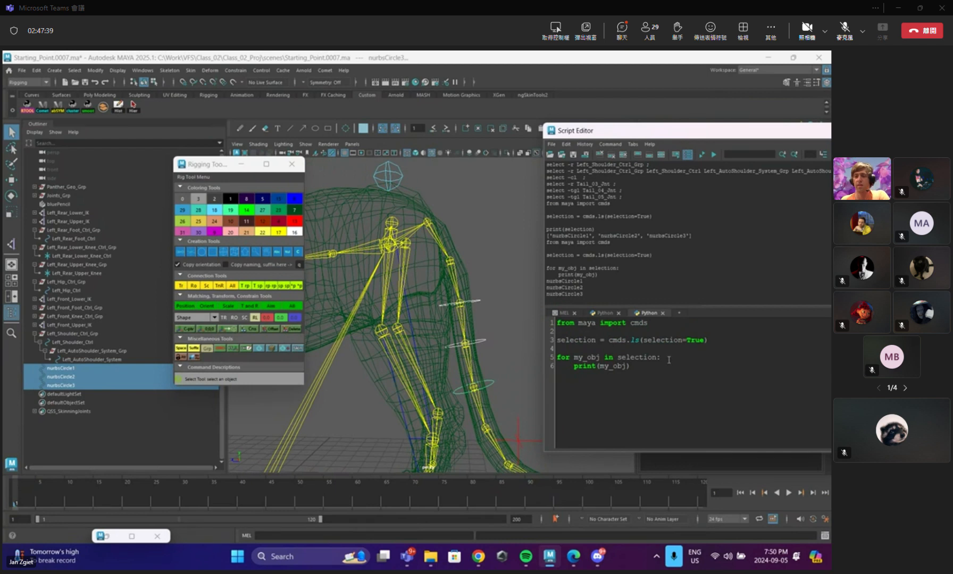
pyautogui.click(670, 358)
pyautogui.press('Return')
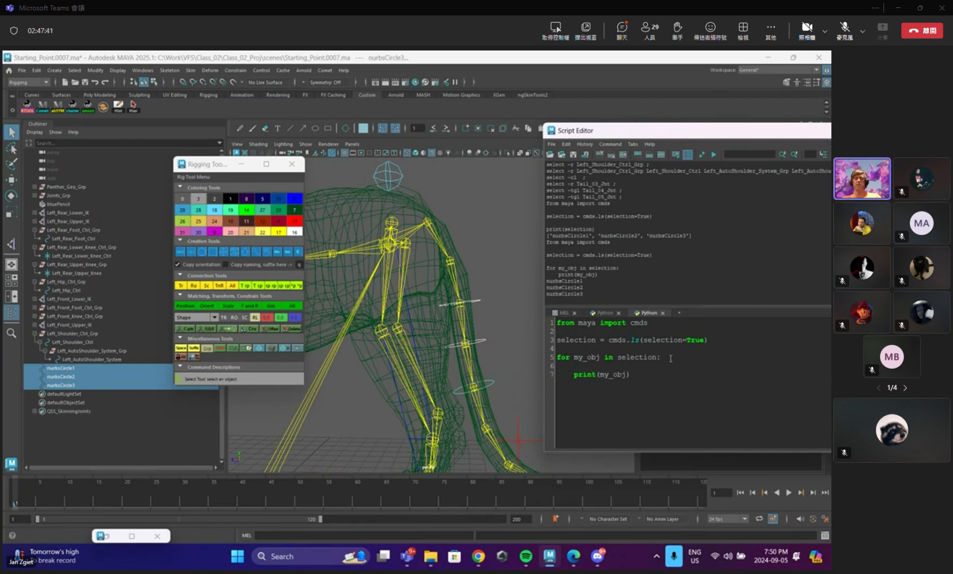
pyautogui.write('# create c')
pyautogui.write('mpty grp')
pyautogui.press('Return')
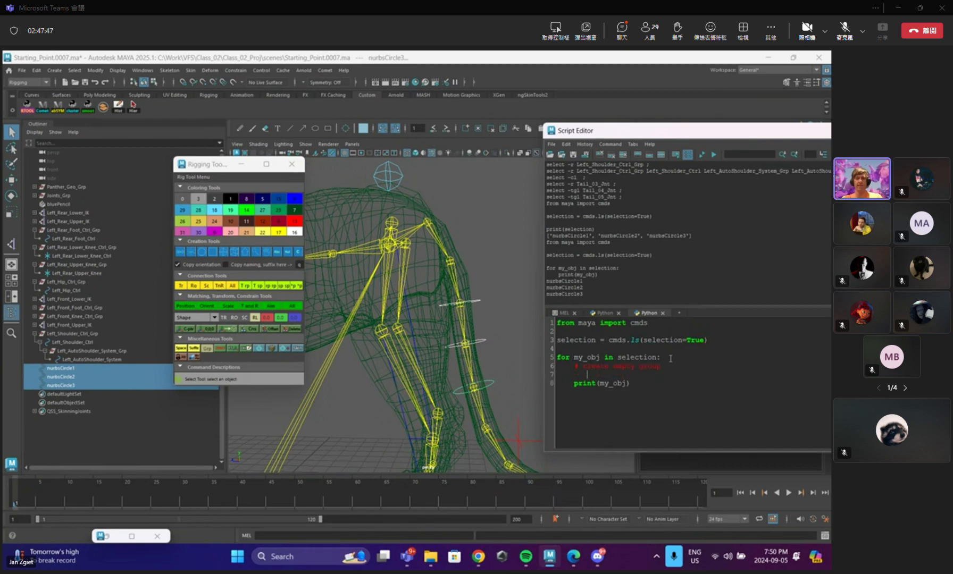
# Add the comments "# snap our empty group to our object" and "# rename our empty group with suffix _Grp" inside the loop.
pyautogui.write('# ')
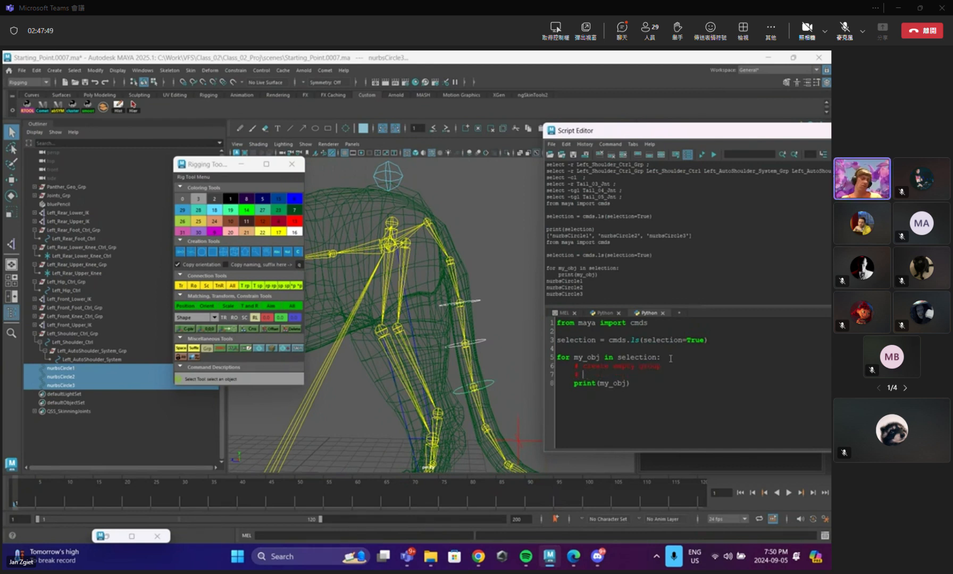
pyautogui.write('mat')
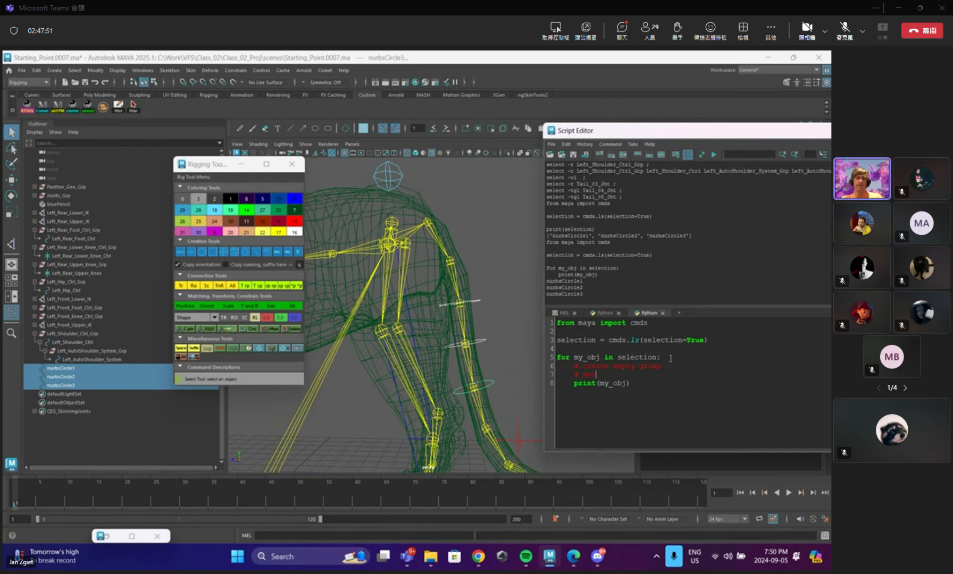
pyautogui.write('nap our empty group to our object')
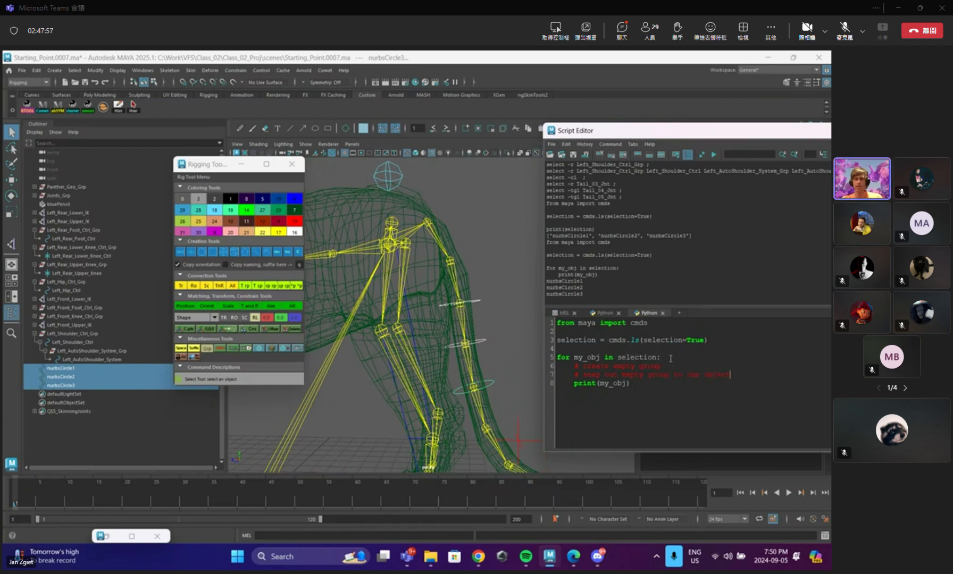
pyautogui.press('Return')
pyautogui.write('# rename our empty group wi')
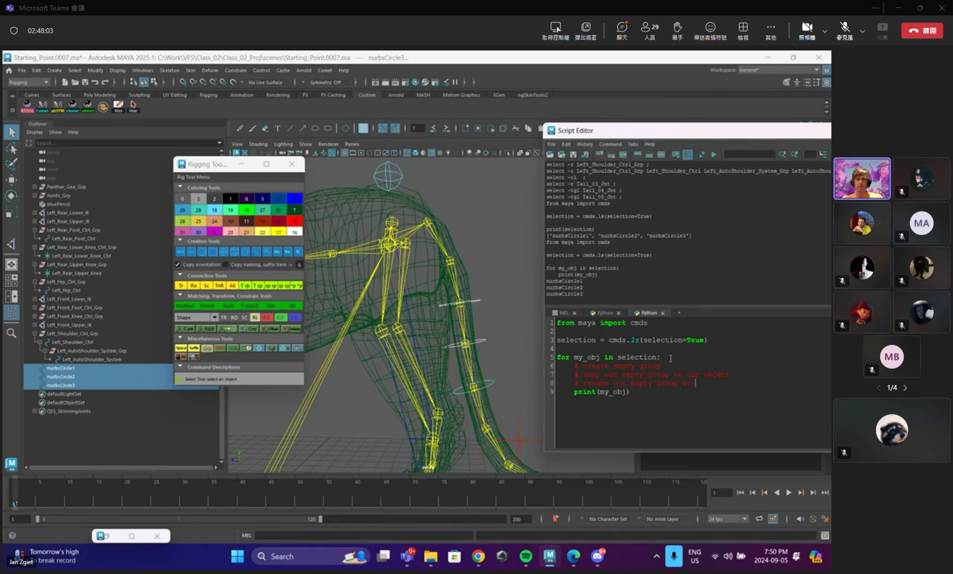
pyautogui.write('th suffix _grp')
# Add the comment "# parent our object to the empty group" after the rename comment.
pyautogui.press('Return')
pyautogui.press('BackSpace')
pyautogui.press('BackSpace')
pyautogui.press('BackSpace')
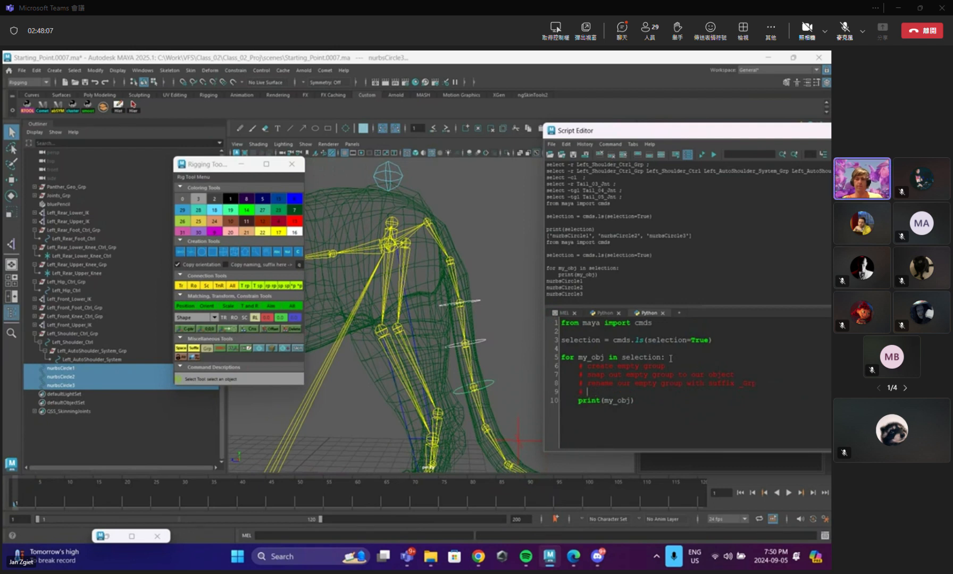
pyautogui.write('# parent out object to the empty group')
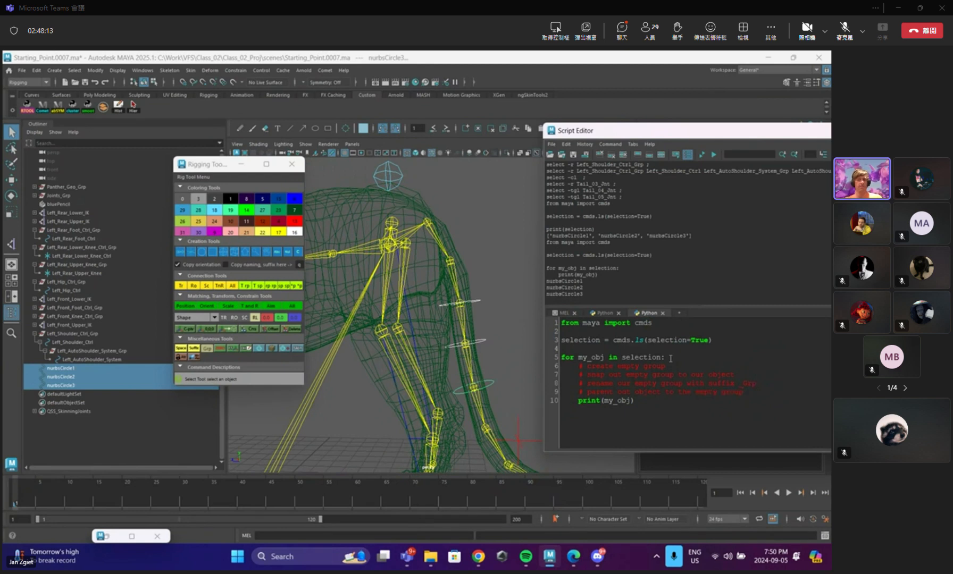
# Write cmds.createNode("transform") beneath the "# create empty group" comment.
pyautogui.click(684, 366)
pyautogui.press('Return')
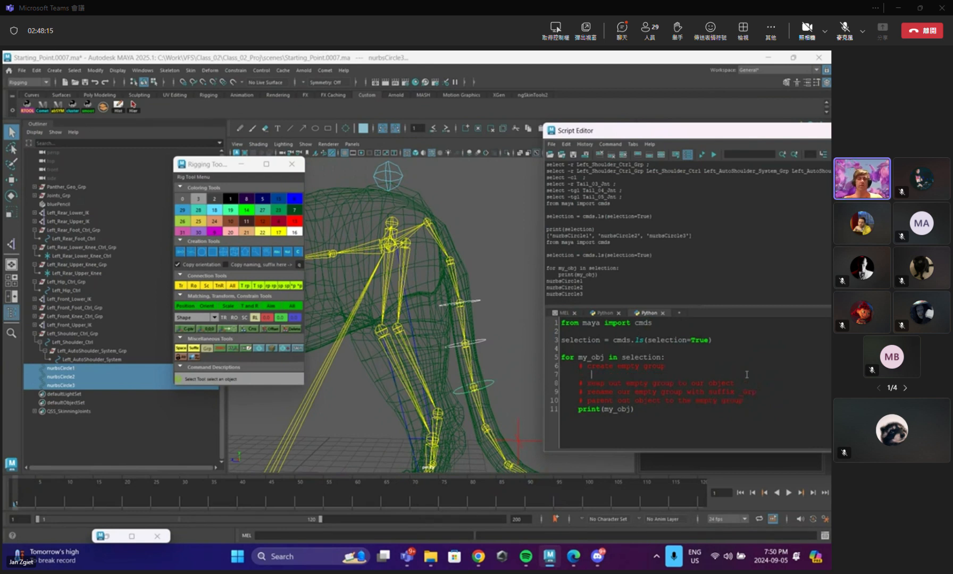
pyautogui.write('cmds.c')
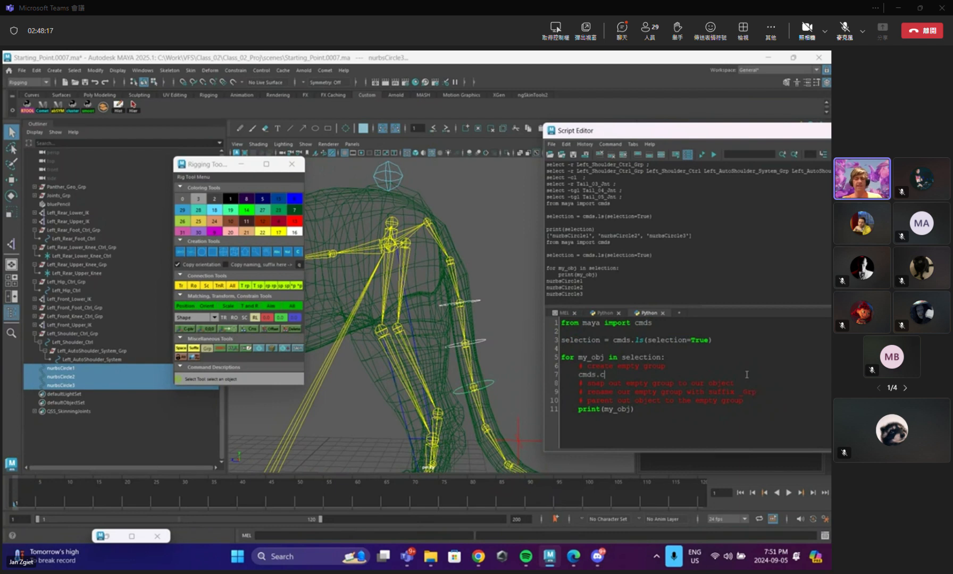
pyautogui.write('reateNode(')
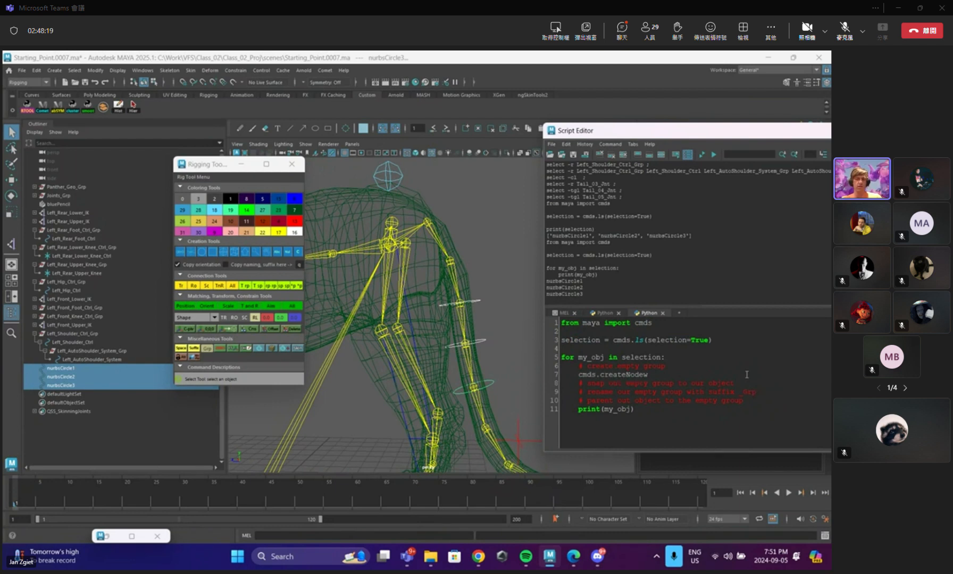
pyautogui.write('"transform")')
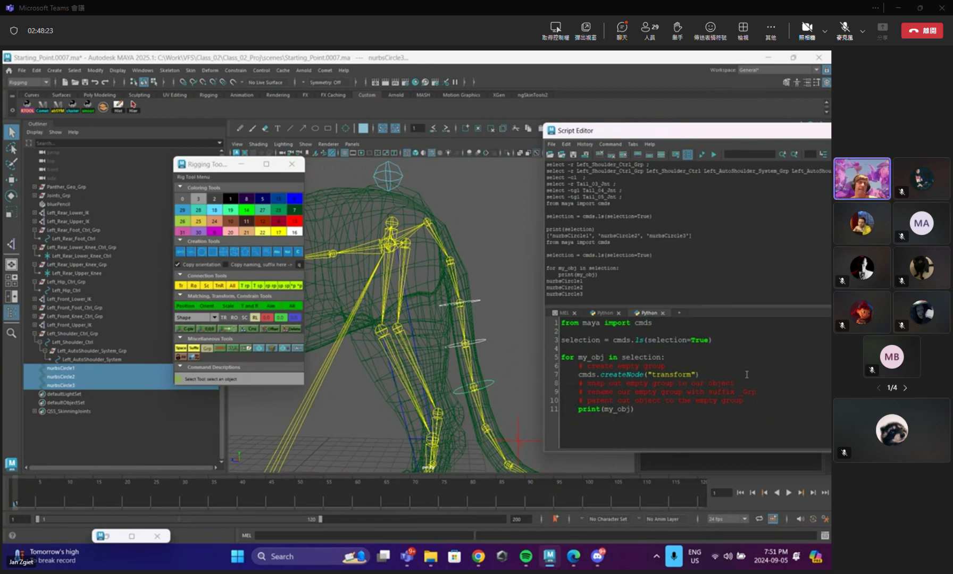
# Run only the createNode line and inspect the new transform's position in the viewport with the Move tool.
pyautogui.moveTo(699, 374); pyautogui.dragTo(569, 375)
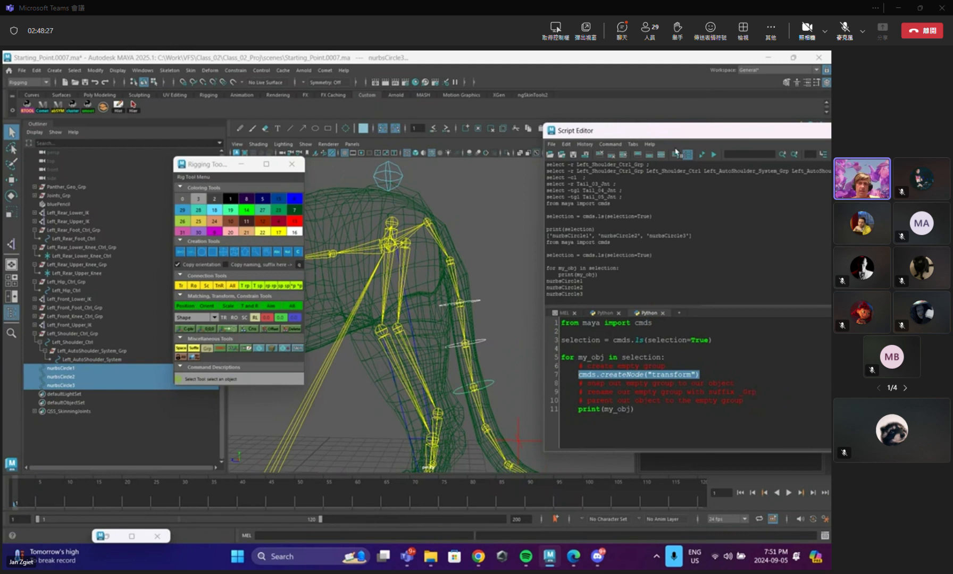
pyautogui.click(713, 155)
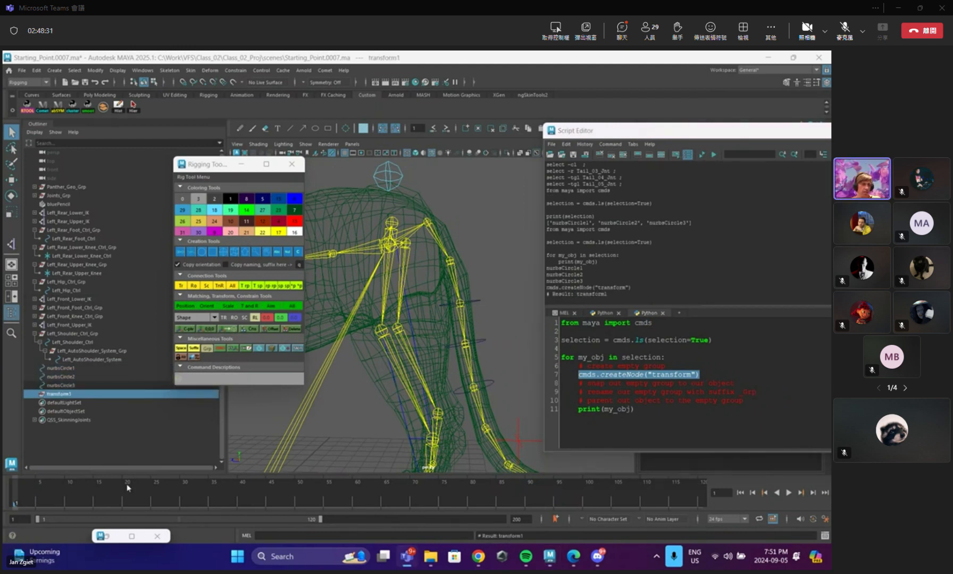
pyautogui.keyDown('alt'); pyautogui.moveTo(357, 409); pyautogui.dragTo(463, 373, button='middle'); pyautogui.keyUp('alt')
pyautogui.keyDown('alt'); pyautogui.moveTo(462, 373); pyautogui.dragTo(342, 370, button='right'); pyautogui.keyUp('alt')
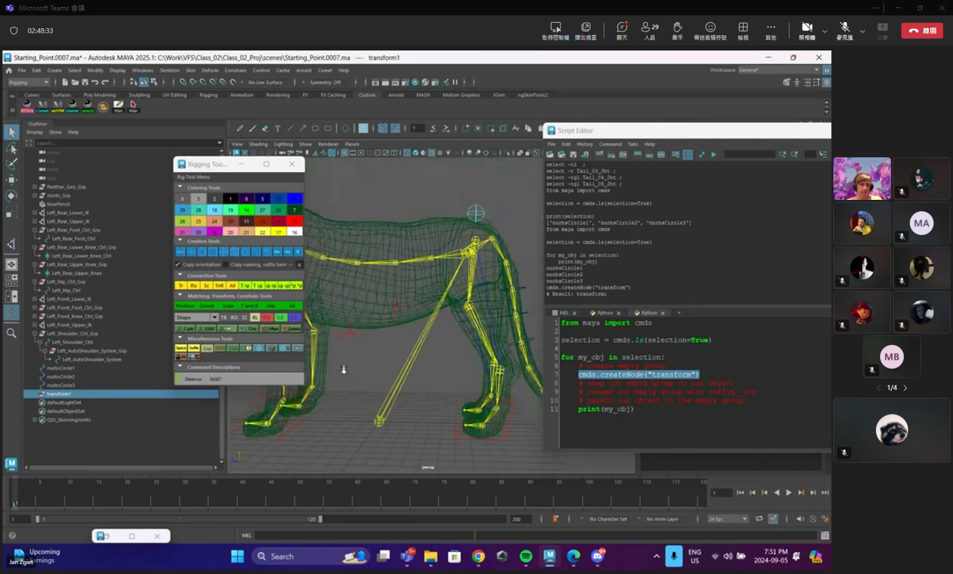
pyautogui.click(105, 396)
pyautogui.press('w')
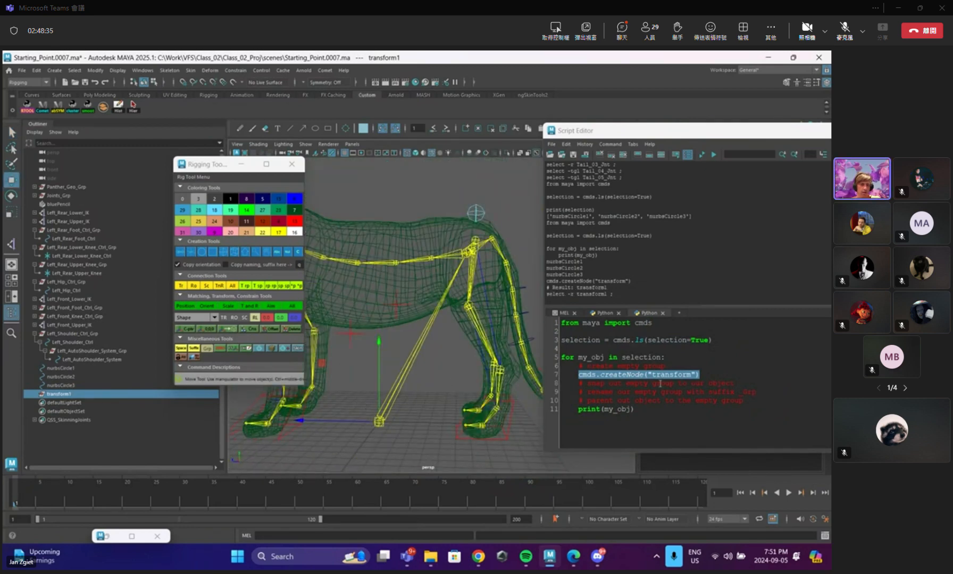
# Store the created transform in my_offset and add cmds.matchTransform(my_offset, my_obj) beneath the snap comment.
pyautogui.click(586, 388)
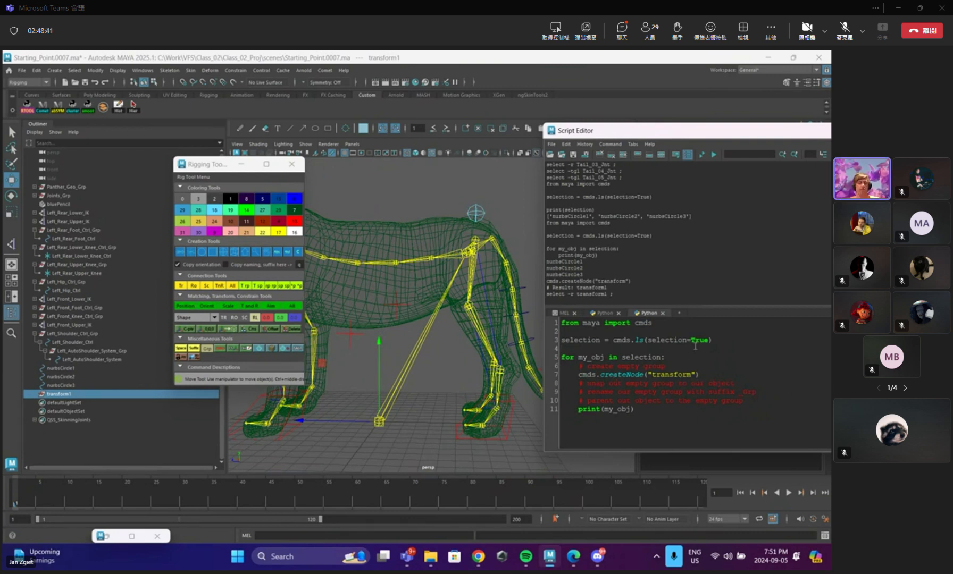
pyautogui.write('my_offset =')
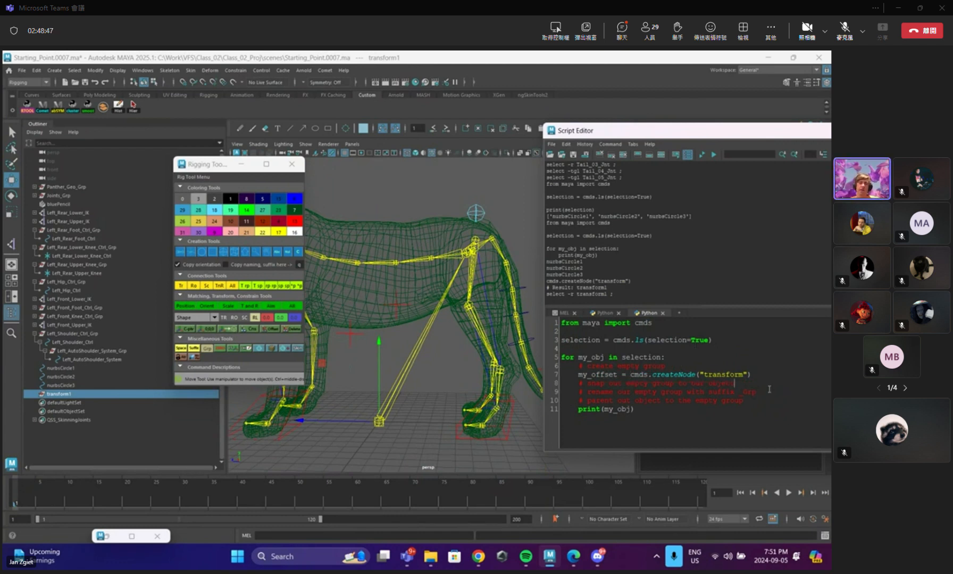
pyautogui.press('Return')
pyautogui.write('cmds.matchTransform(')
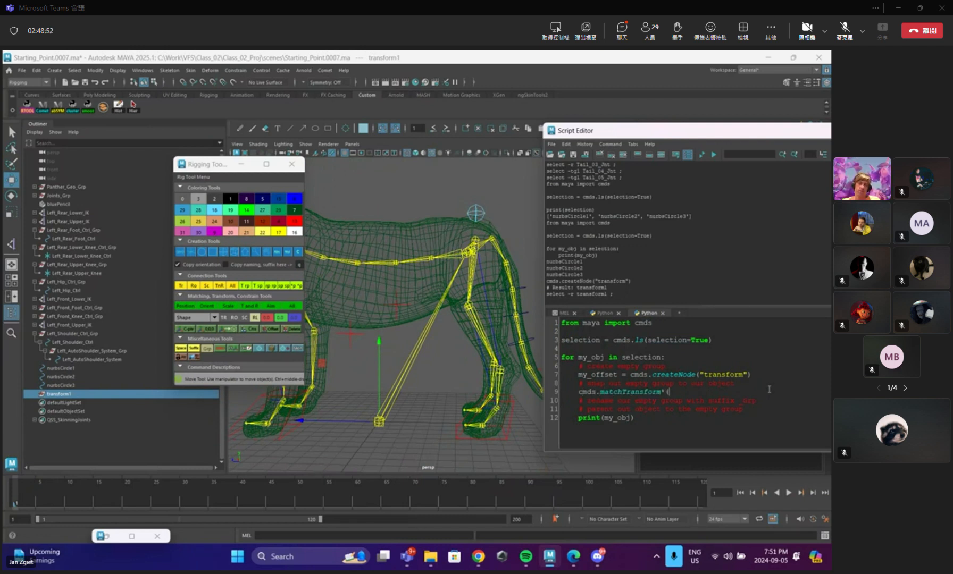
pyautogui.press('BackSpace')
pyautogui.write('my_off')
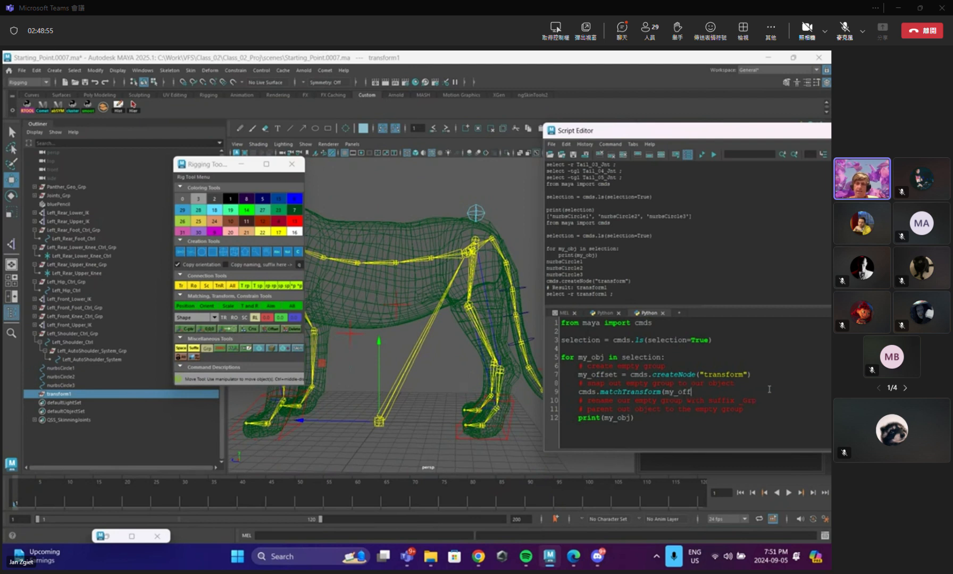
pyautogui.write('set, my_obj)')
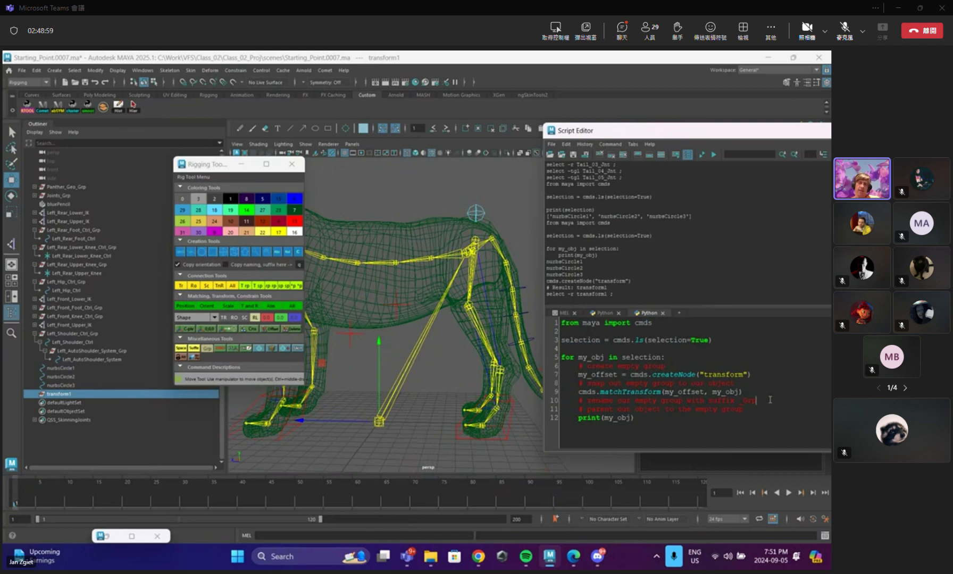
# Add cmds.rename(my_offset, my_obj + "_Grp") beneath the rename comment and cmds.parent(my_obj, my_offset) beneath the parent comment.
pyautogui.press('Return')
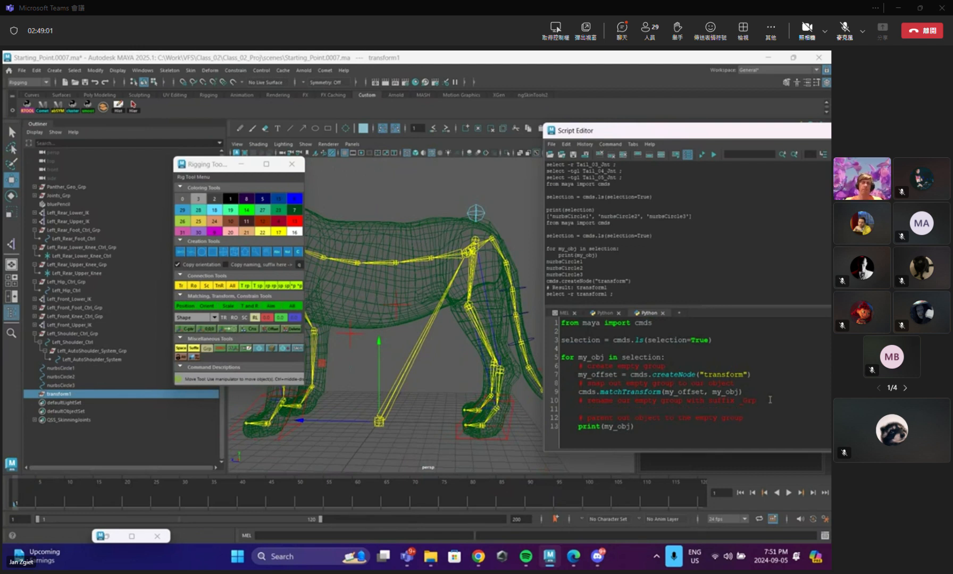
pyautogui.write('cmds.rename(my_offset, my_obj + ')
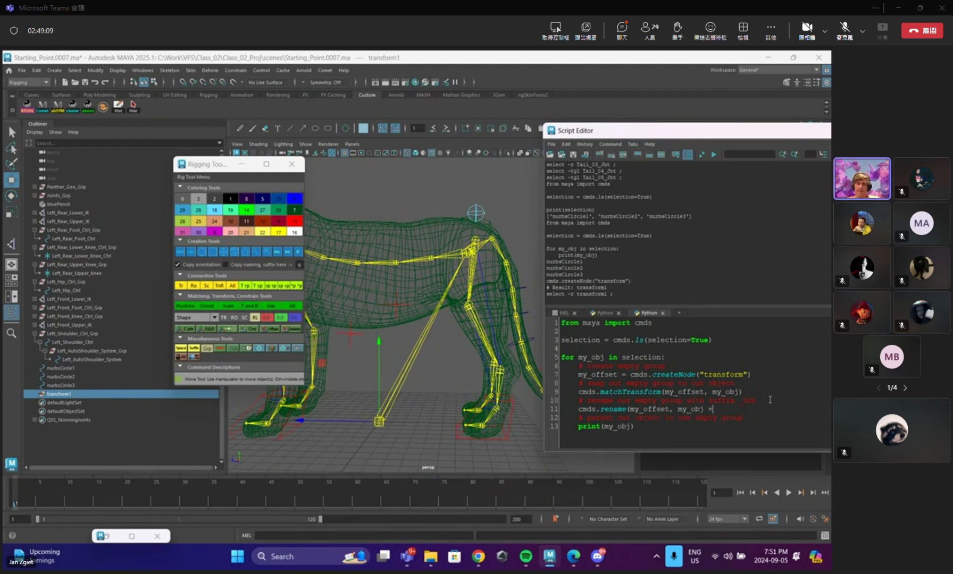
pyautogui.write('"_Grp")')
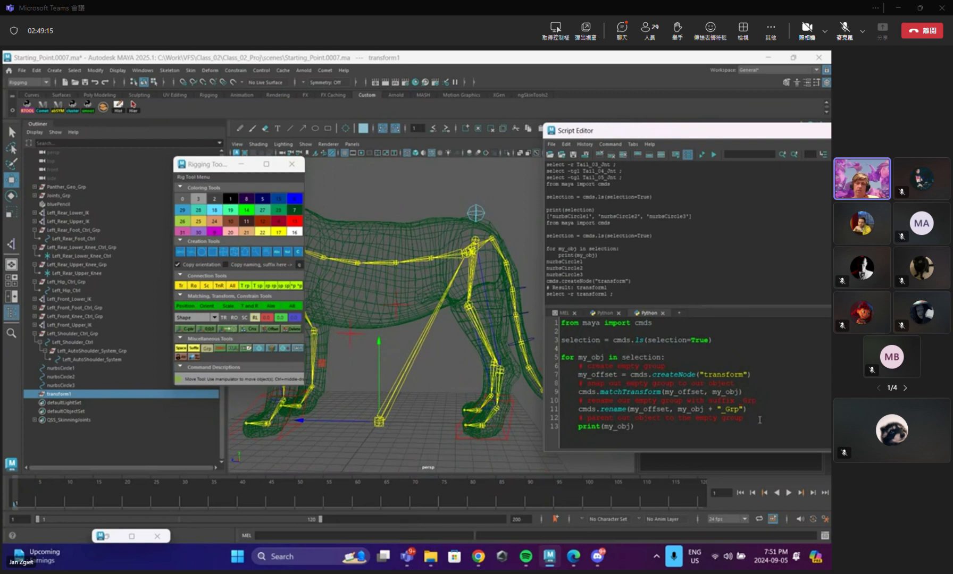
pyautogui.press('Return')
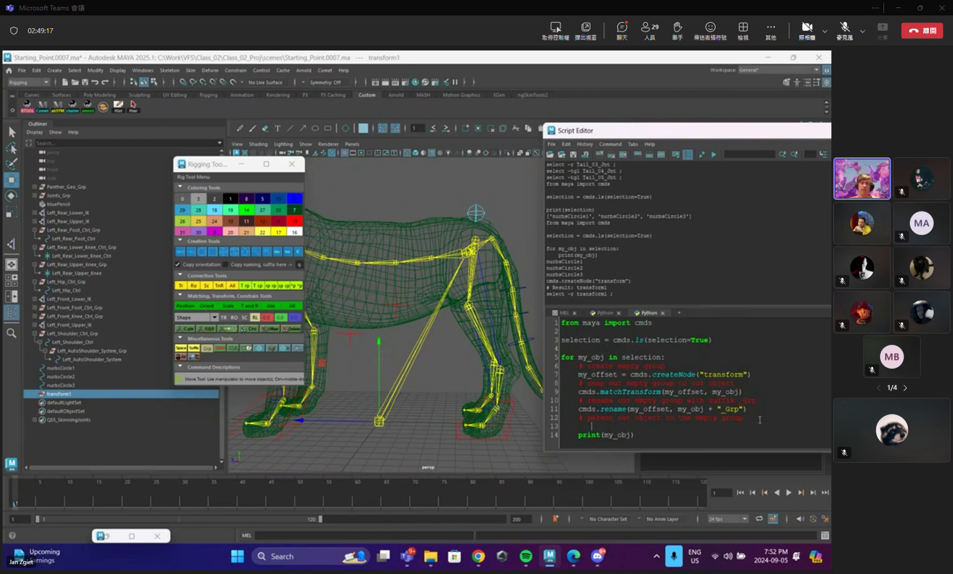
pyautogui.write('cmds.parent(my')
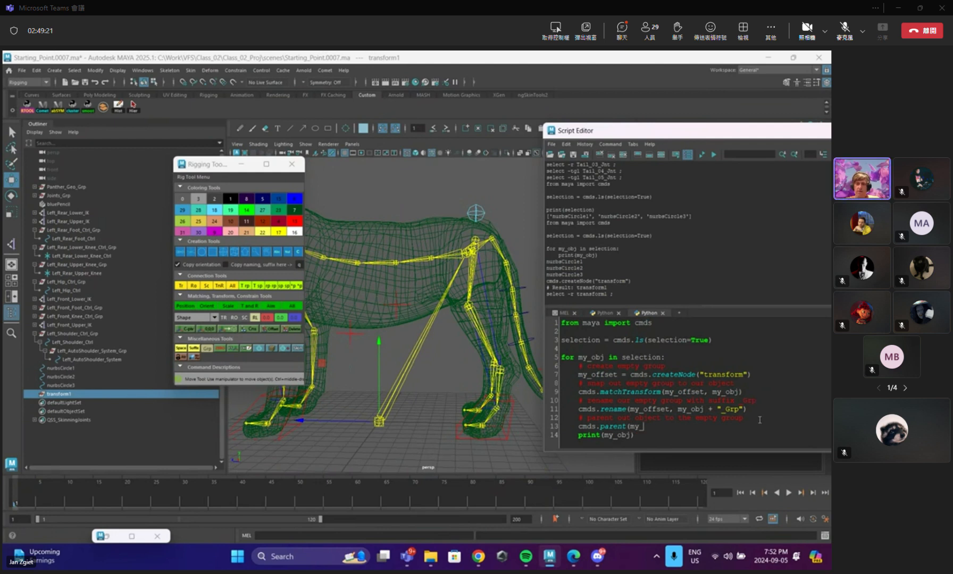
pyautogui.write('_obj, my_offset)')
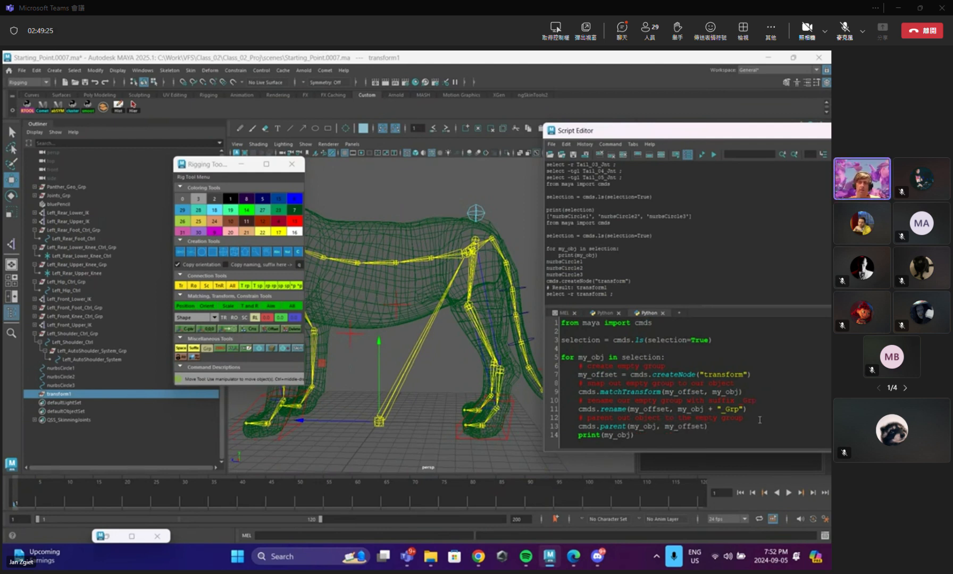
# Remove the print(my_obj) line and add cmds.warning("SPACED!!!") unindented after the loop.
pyautogui.moveTo(635, 435); pyautogui.dragTo(561, 435)
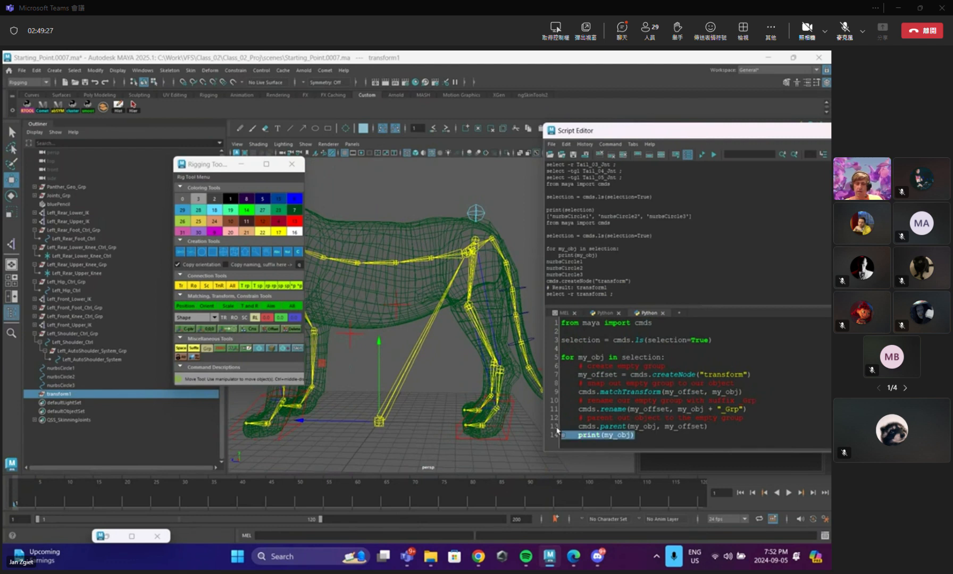
pyautogui.press('BackSpace')
pyautogui.press('Return')
pyautogui.write('cm')
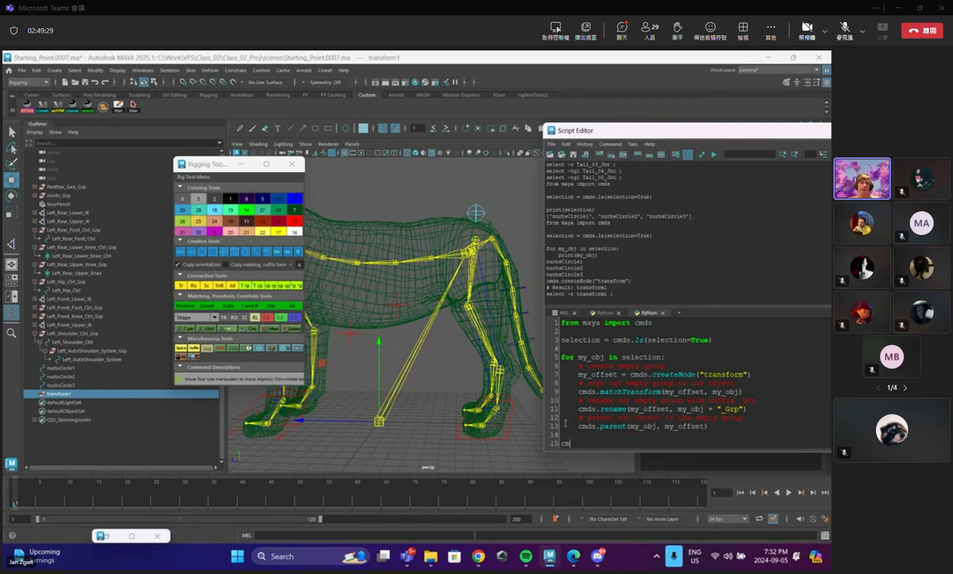
pyautogui.write('ds.warning')
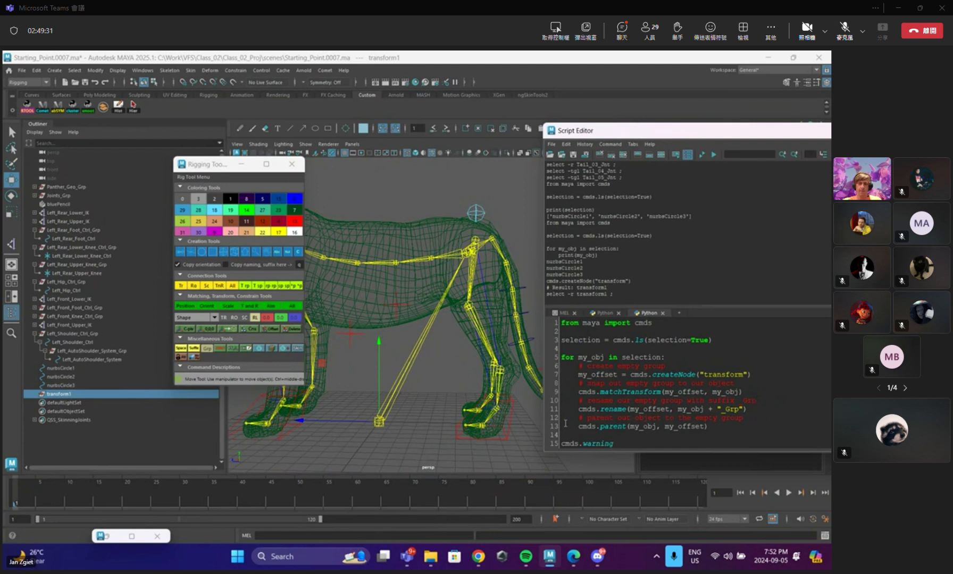
pyautogui.write('("SPACED')
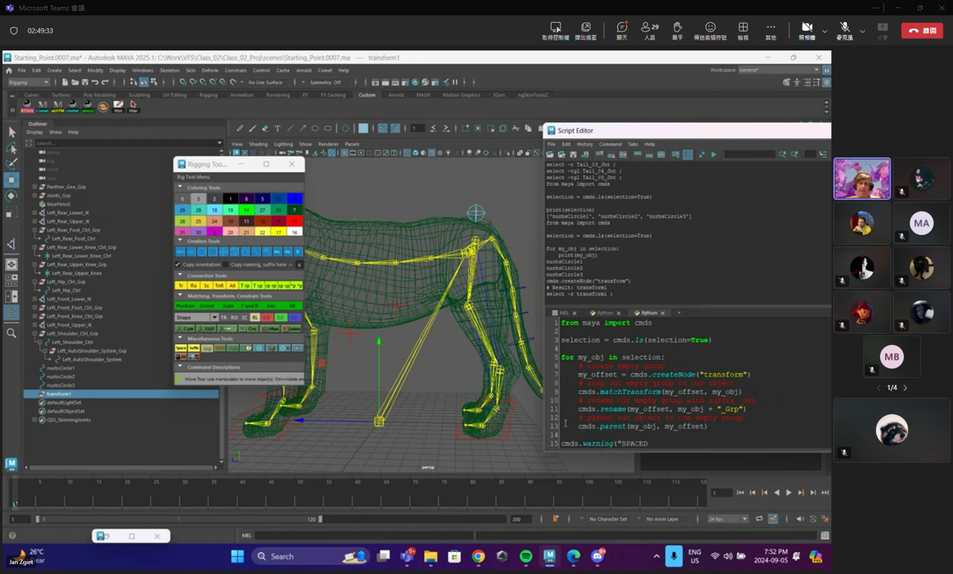
pyautogui.write('!!!!")')
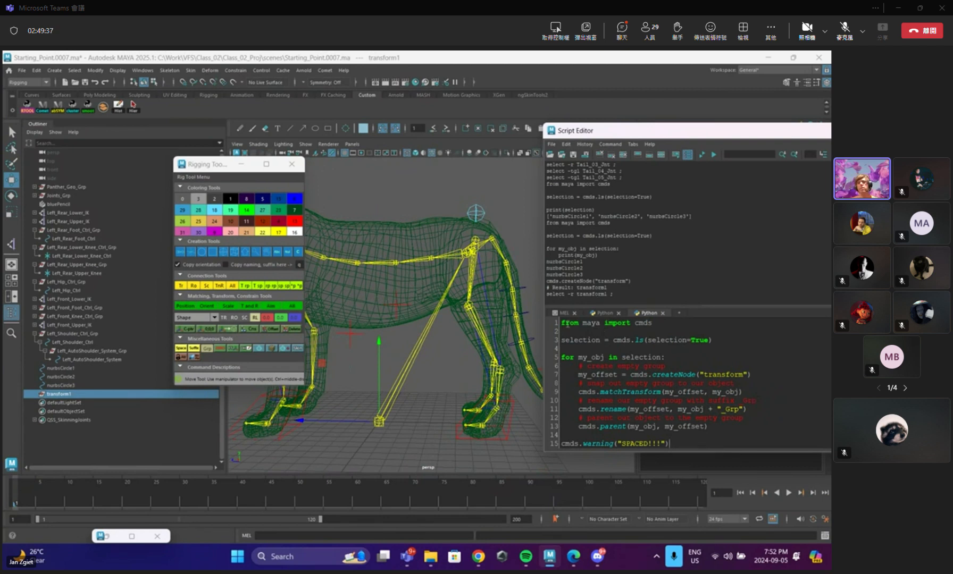
# Add the comment "# Select controls and run script to space them" above the import line.
pyautogui.press('Return')
pyautogui.write('# select node')
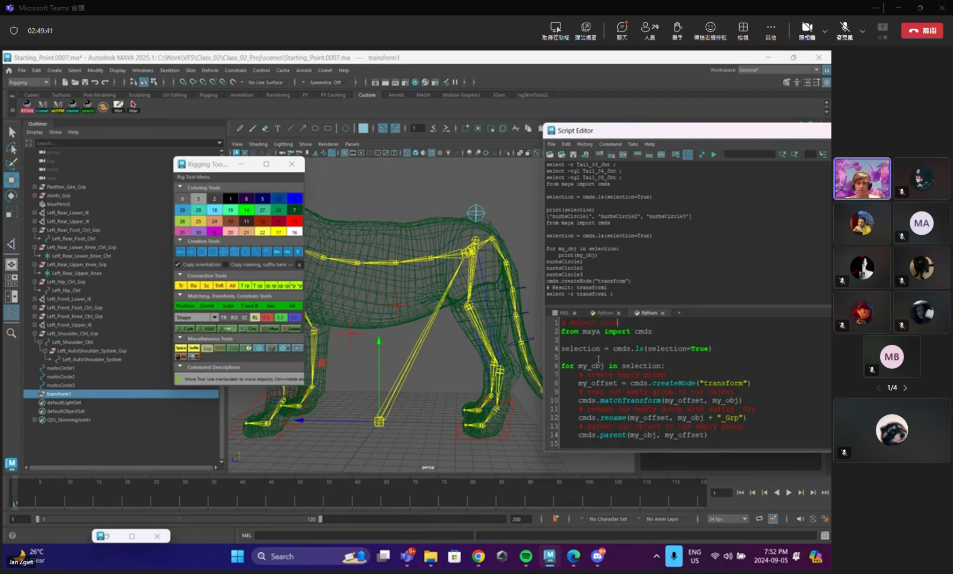
pyautogui.press('BackSpace')
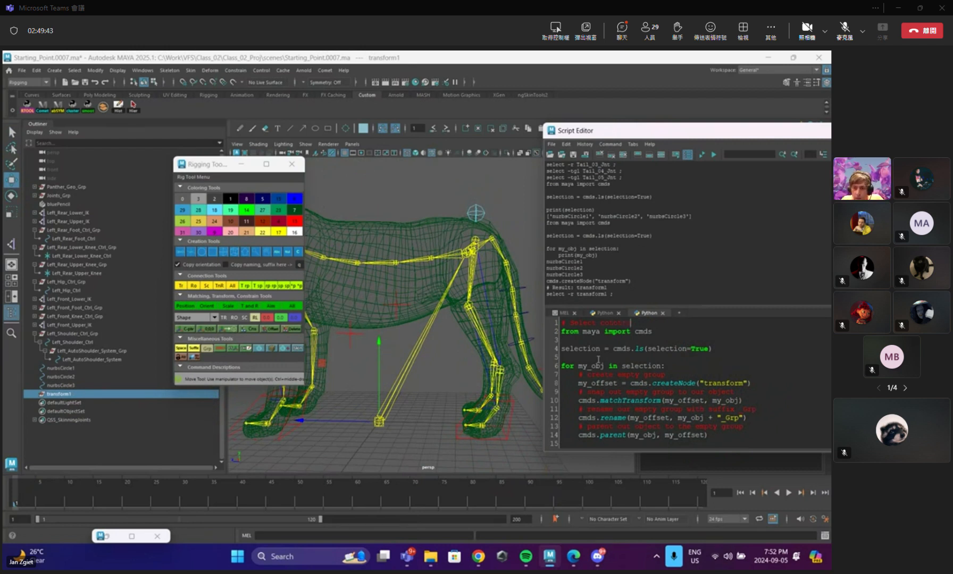
pyautogui.press('BackSpace')
pyautogui.press('BackSpace')
pyautogui.write('trols and ru')
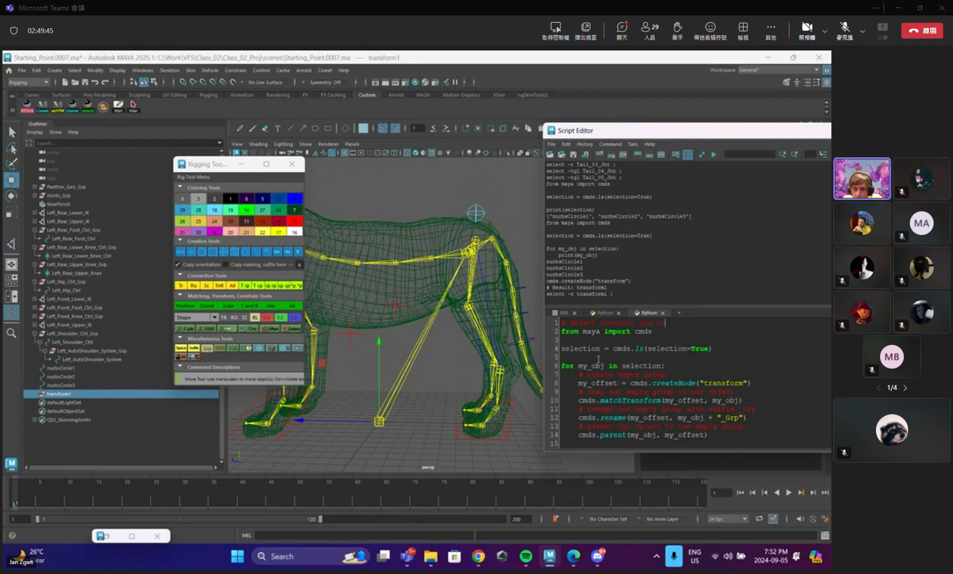
pyautogui.write('n script to space out')
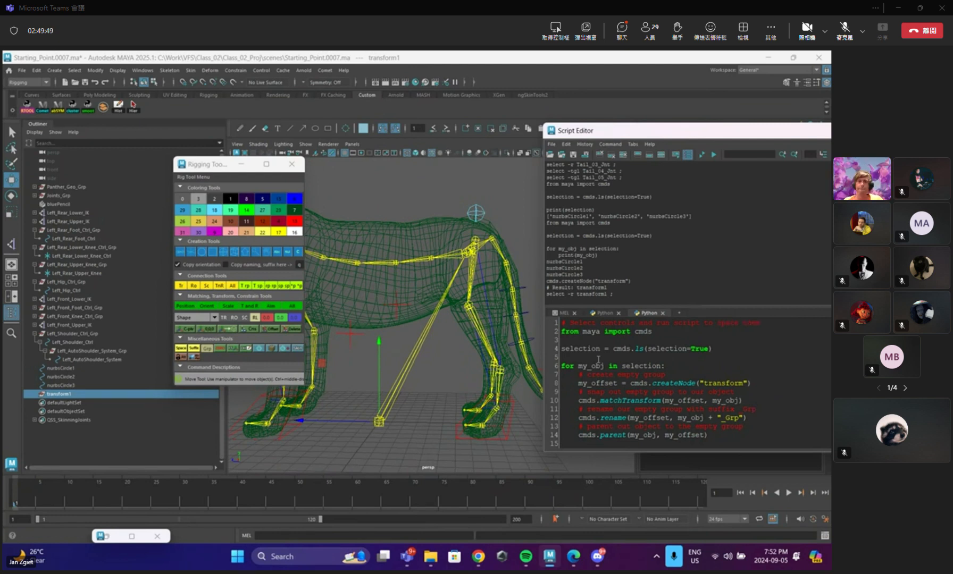
pyautogui.keyDown('ctrl'); pyautogui.scroll(-2, 656, 378); pyautogui.keyUp('ctrl')
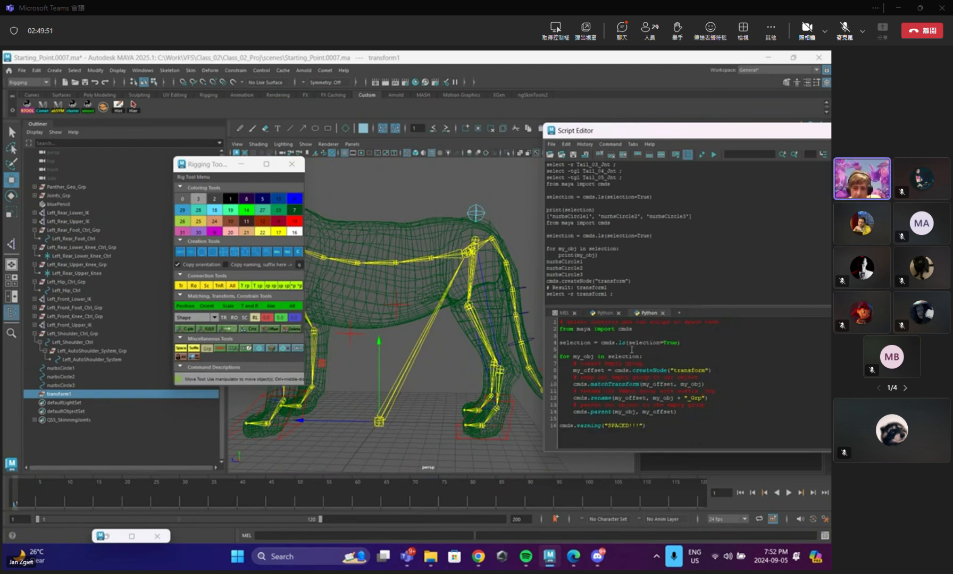
# Delete the leftover transform1 node and select nurbsCircle1, nurbsCircle2 and nurbsCircle3.
pyautogui.click(73, 395)
pyautogui.press('Delete')
pyautogui.click(73, 370)
pyautogui.keyDown('shift'); pyautogui.click(81, 386); pyautogui.keyUp('shift')
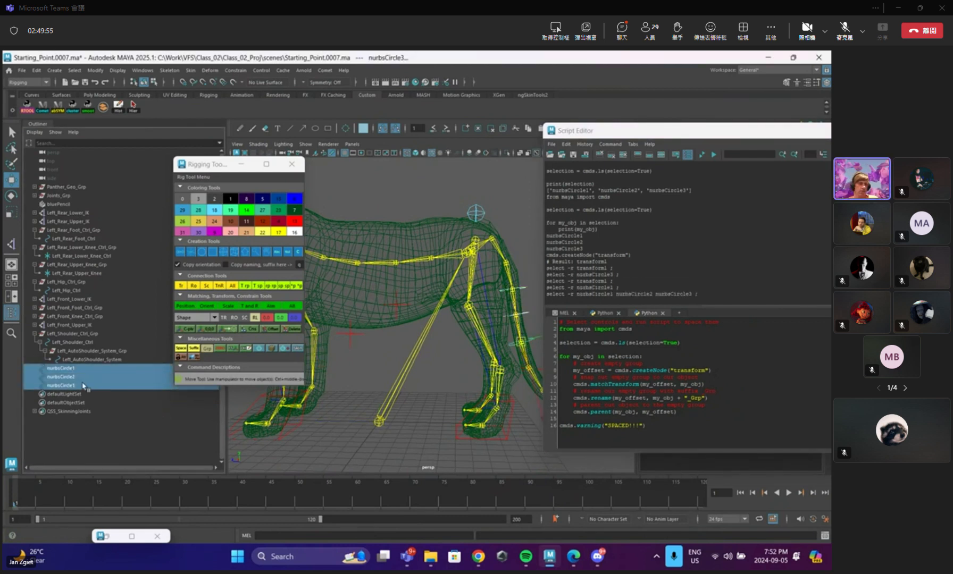
# Try running the whole spacing script on the three selected tail circles.
pyautogui.keyDown('alt'); pyautogui.moveTo(500, 384); pyautogui.dragTo(431, 394, button='middle'); pyautogui.keyUp('alt')
pyautogui.click(678, 389)
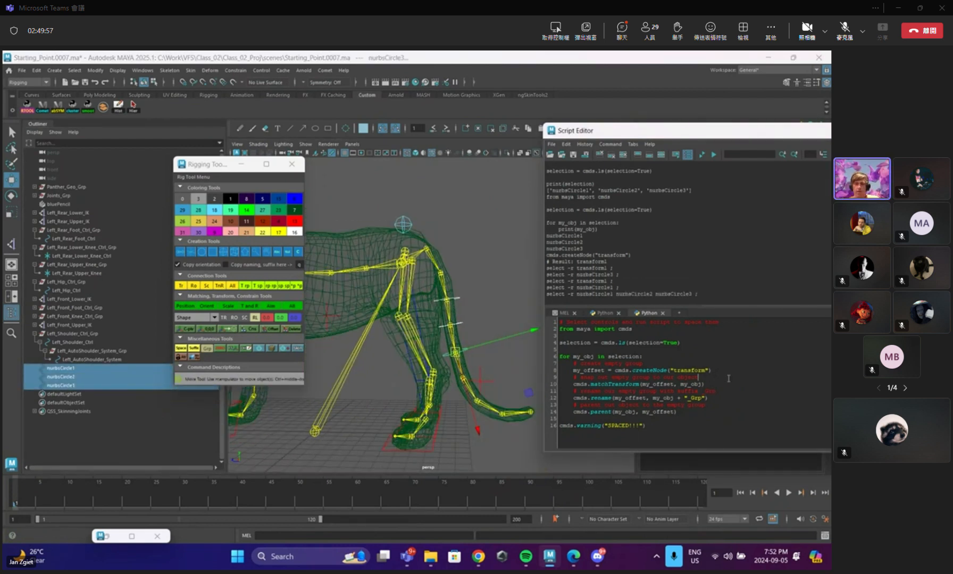
pyautogui.hotkey('ctrl', 'a')
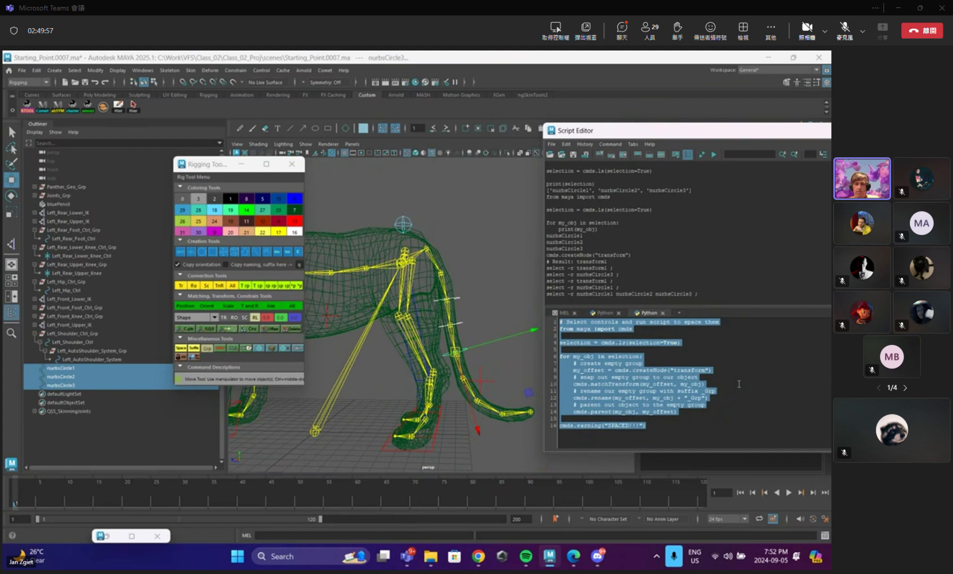
pyautogui.click(714, 154)
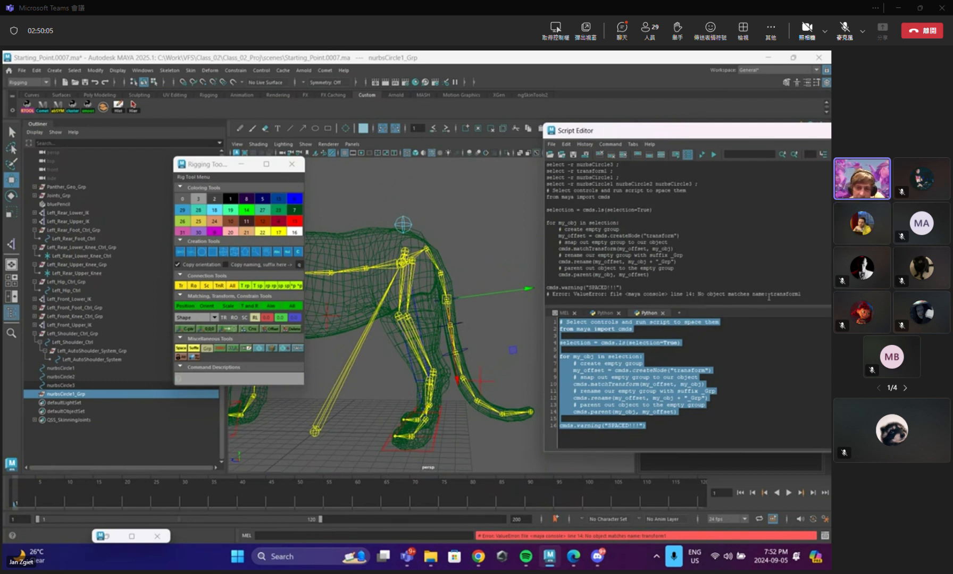
# Undo the deselection and the script run on the tail circles.
pyautogui.click(482, 223)
pyautogui.hotkey('ctrl', 'z')
pyautogui.hotkey('ctrl', 'z')
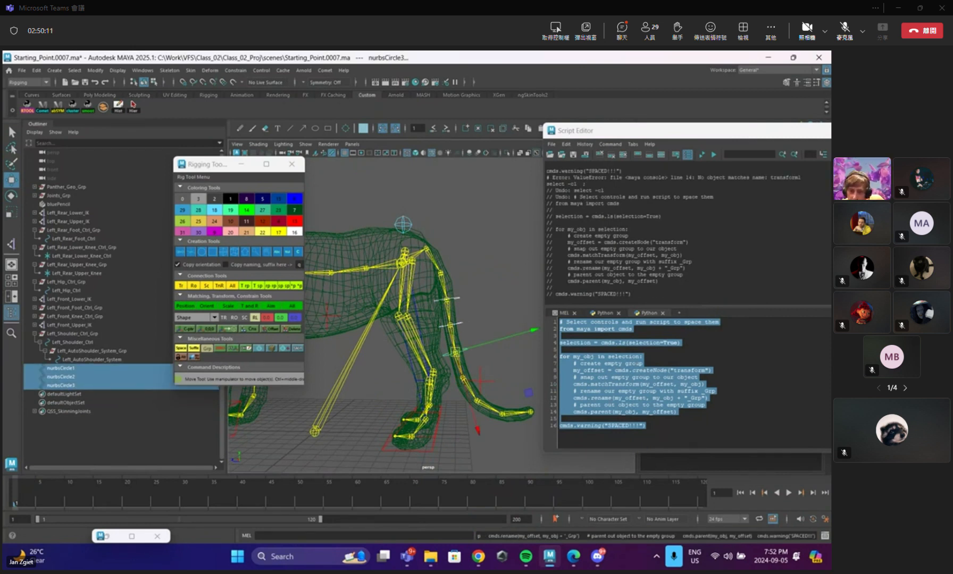
# Run the entire script again on the three selected circles to check the error.
pyautogui.click(631, 366)
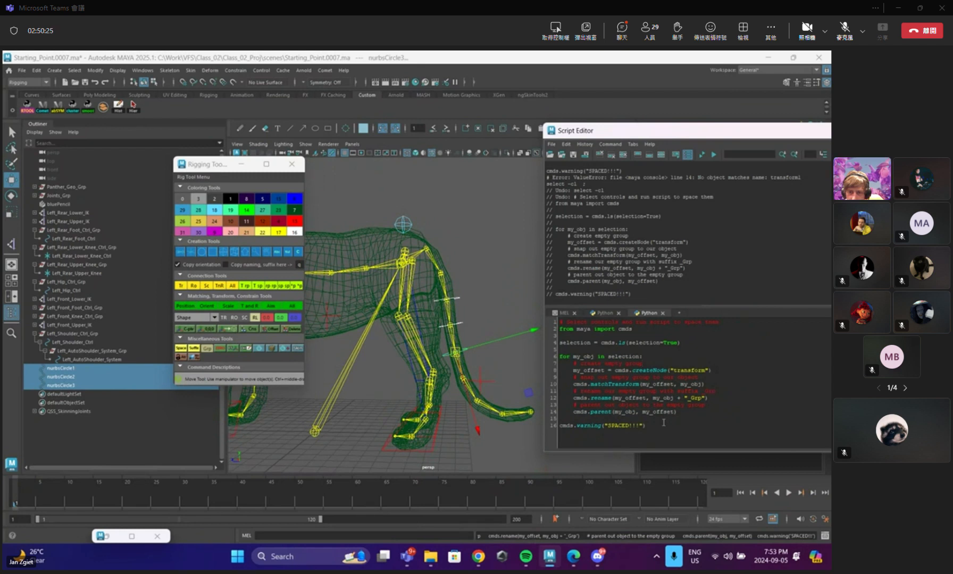
pyautogui.hotkey('ctrl', 'a')
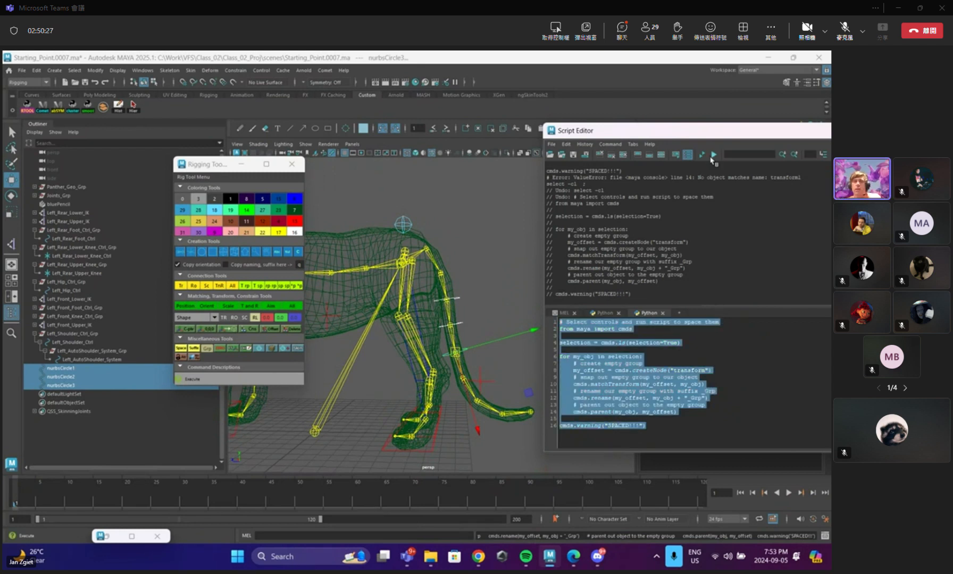
pyautogui.hotkey('ctrl', 'Return')
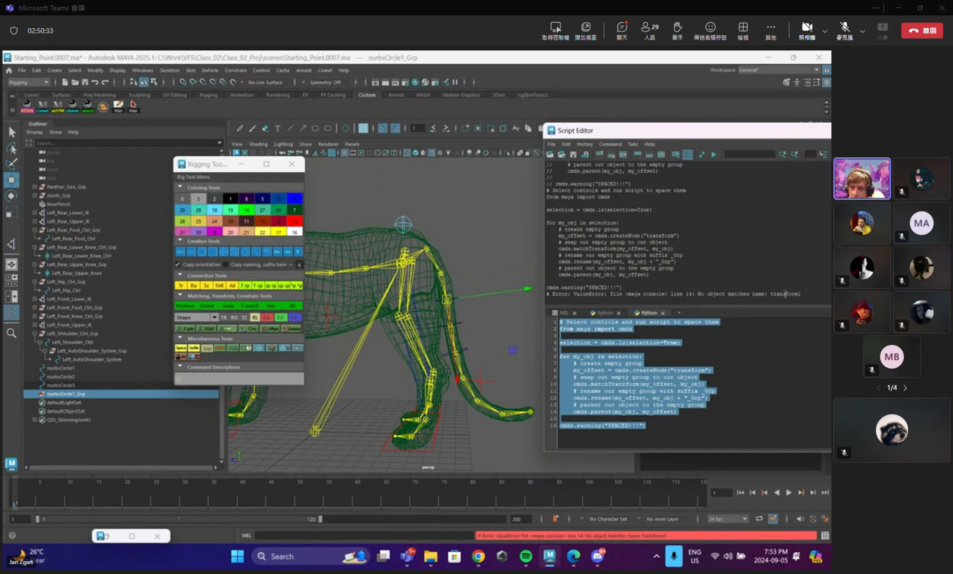
# Assign the result of the cmds.rename call back to my_offset and deselect everything in the scene.
pyautogui.doubleClick(598, 412)
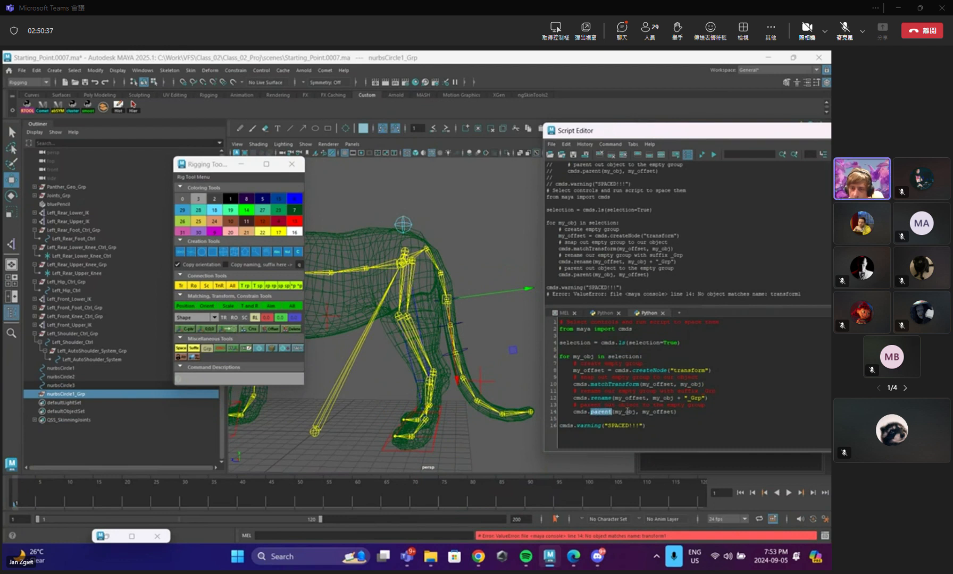
pyautogui.doubleClick(627, 412)
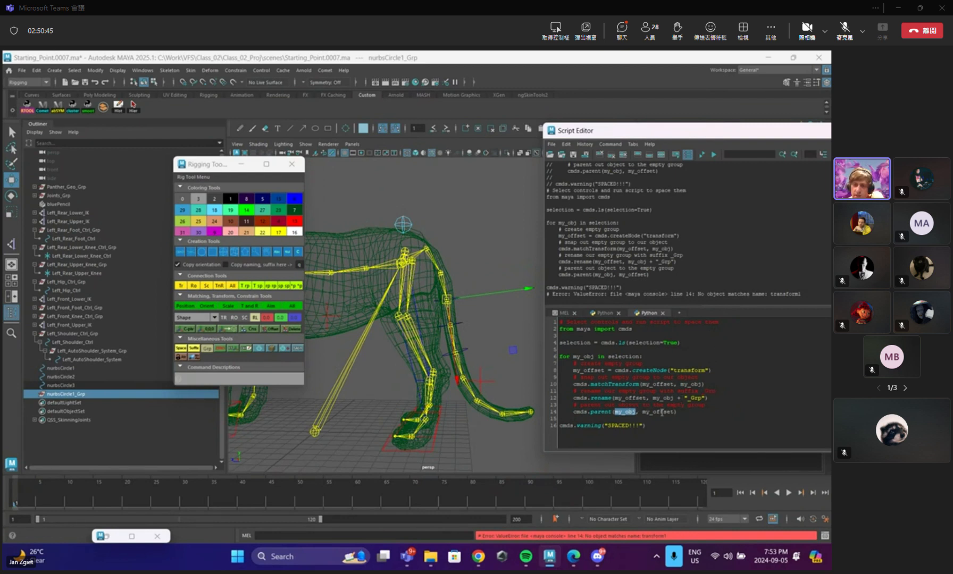
pyautogui.click(571, 398)
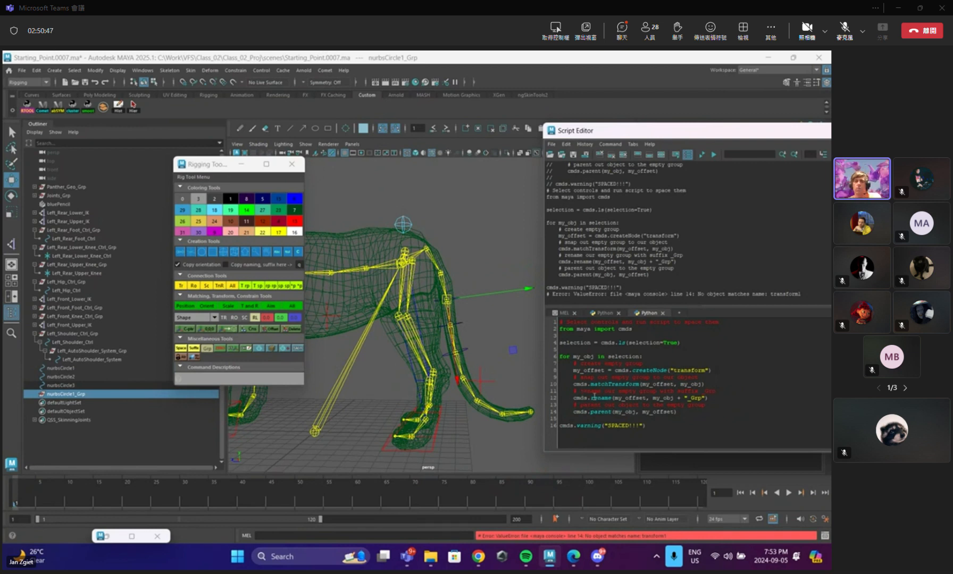
pyautogui.write('my_offset')
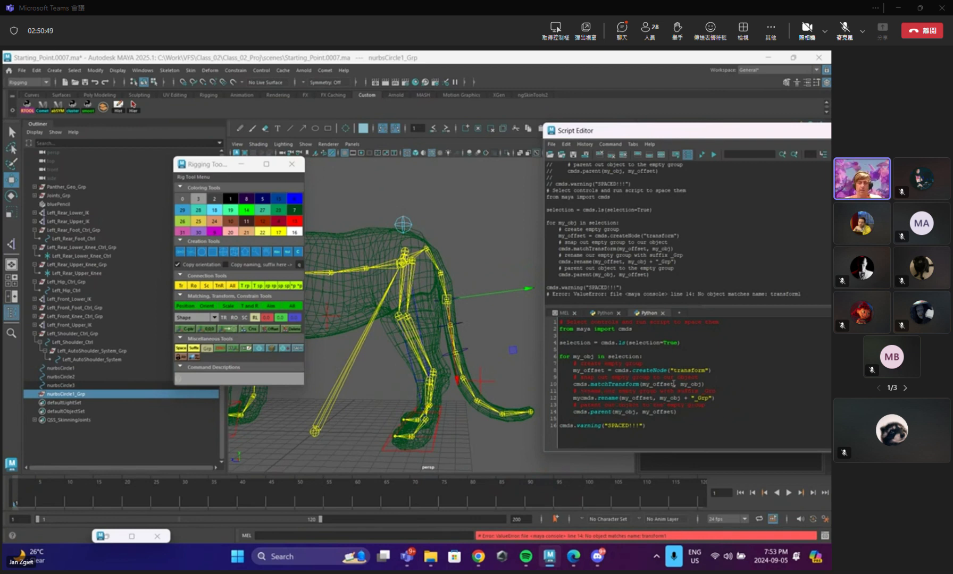
pyautogui.write(' =')
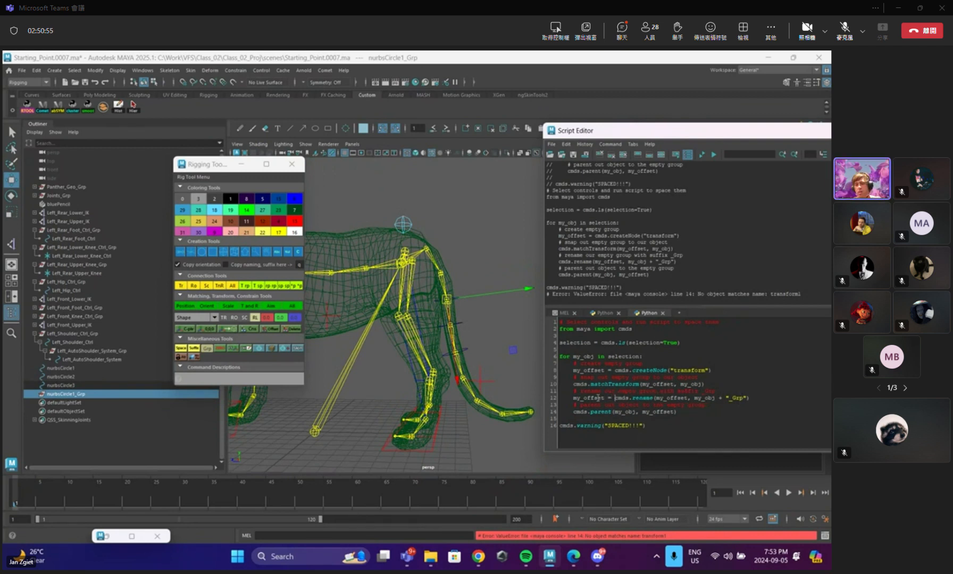
pyautogui.click(515, 360)
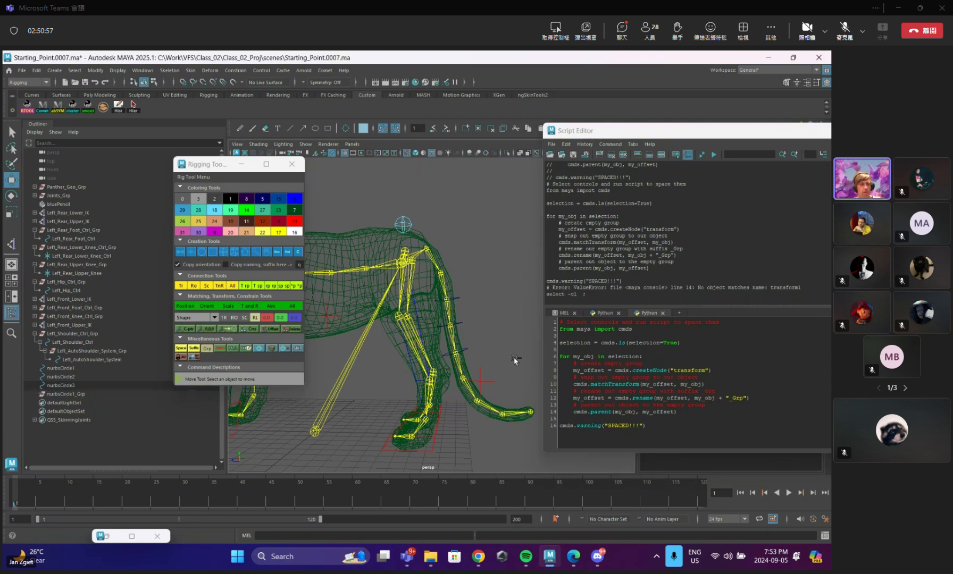
# Undo the deselection and the failed script run, and rerun the whole corrected script on the three selected tail circles.
pyautogui.hotkey('ctrl', 'z')
pyautogui.hotkey('ctrl', 'z')
pyautogui.click(757, 377)
pyautogui.hotkey('ctrl', 'a')
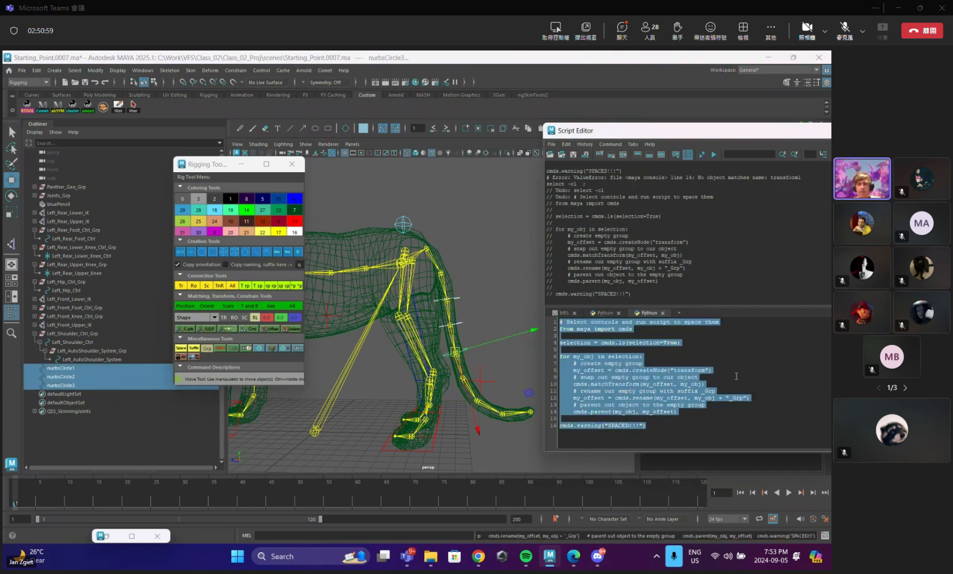
pyautogui.click(713, 155)
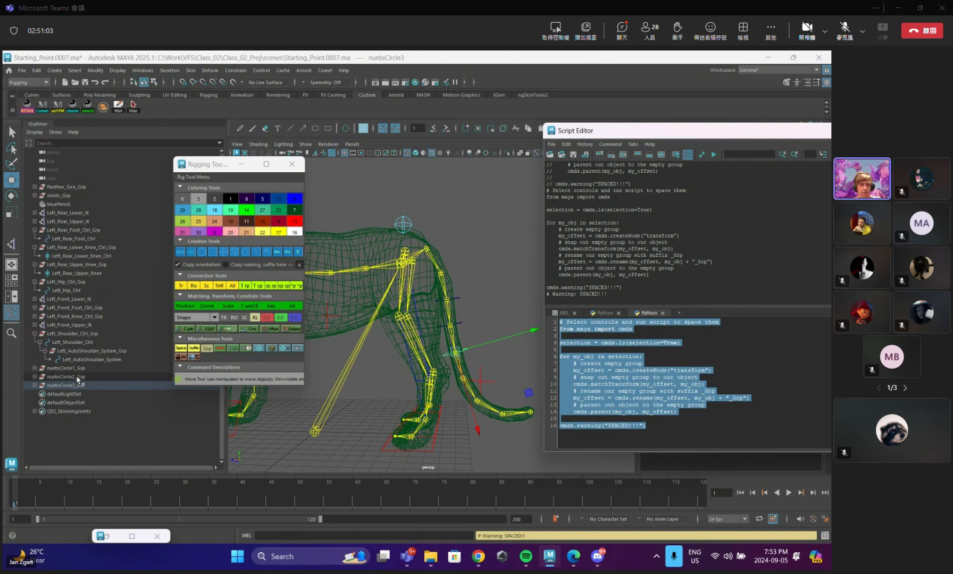
pyautogui.click(698, 429)
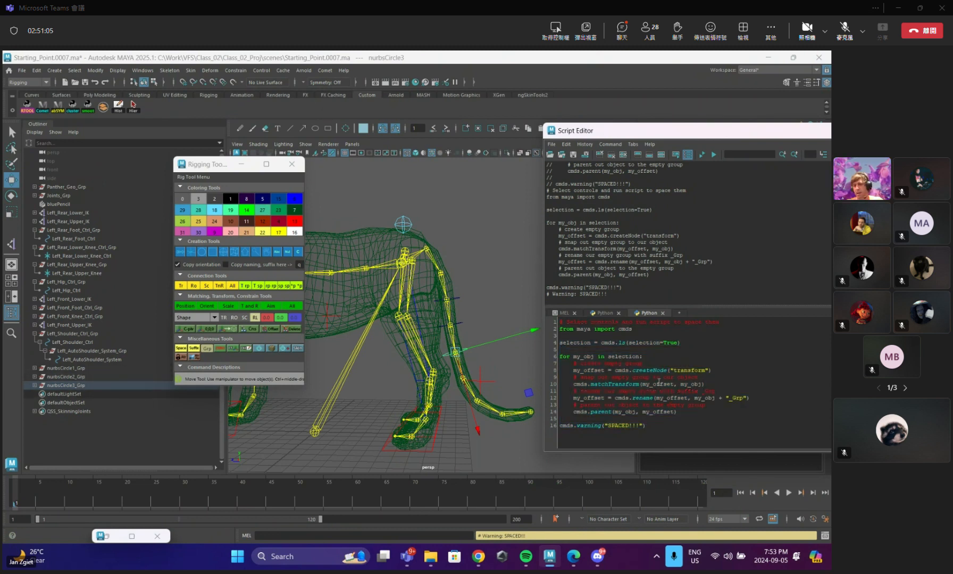
# Copy the whole spacing script and add it to the Custom shelf as a button.
pyautogui.hotkey('ctrl', 'a')
pyautogui.hotkey('ctrl', 'c')
pyautogui.moveTo(583, 359); pyautogui.dragTo(244, 162, button='middle')
pyautogui.moveTo(155, 110); pyautogui.dragTo(154, 109, button='middle')
# Give the new shelf button the icon label SPACE and make the label colour yellow.
pyautogui.rightClick(153, 107)
pyautogui.click(166, 121)
pyautogui.click(332, 174)
pyautogui.click(426, 328)
pyautogui.write('SPACE')
pyautogui.press('Return')
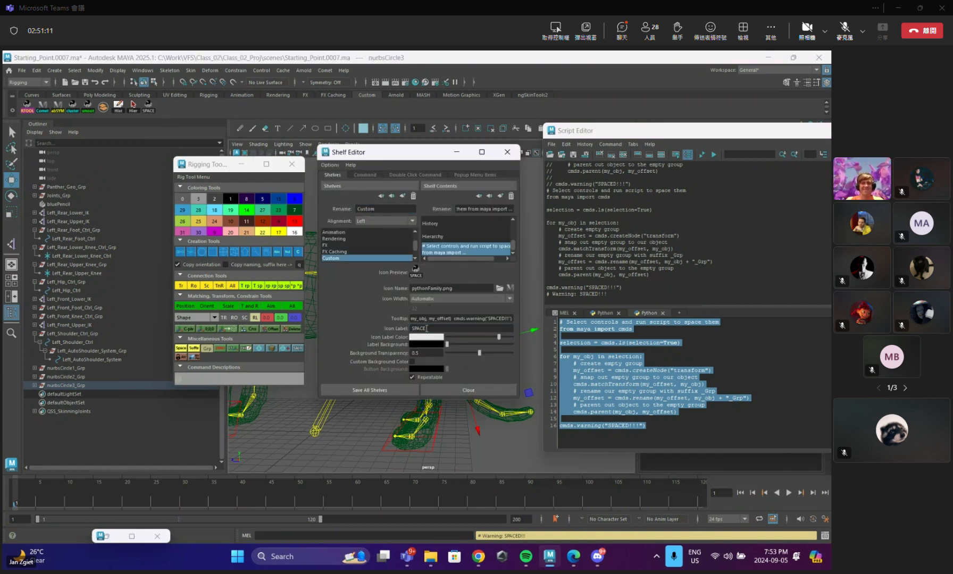
pyautogui.click(422, 339)
pyautogui.click(399, 316)
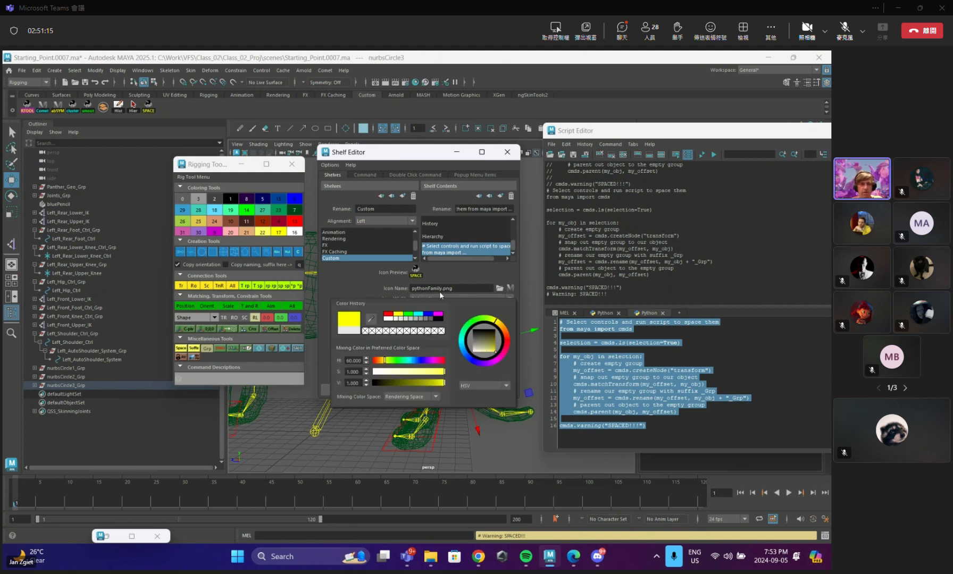
# Replace the shelf button's tooltip with "Offset controls" and save all shelves.
pyautogui.click(449, 318)
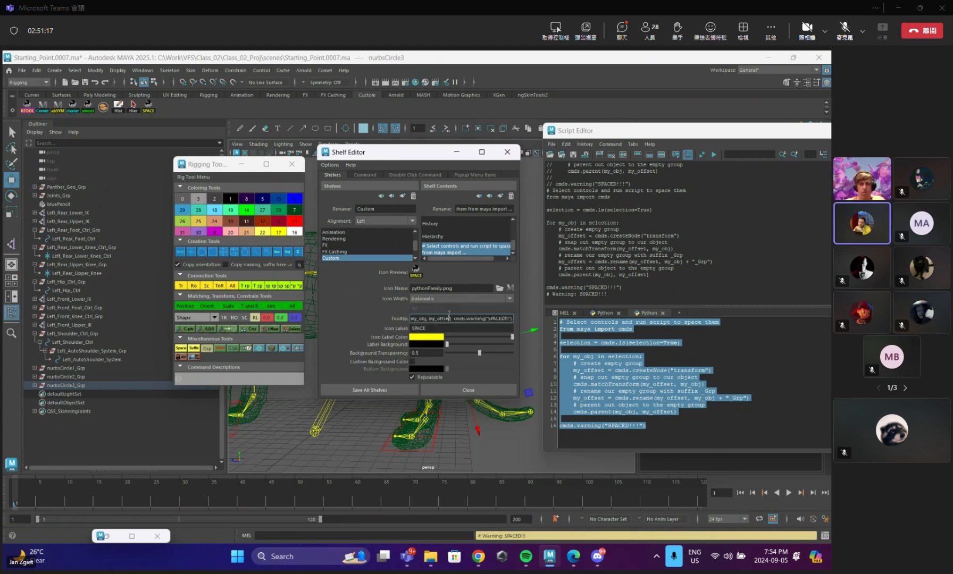
pyautogui.hotkey('ctrl', 'a')
pyautogui.write('C')
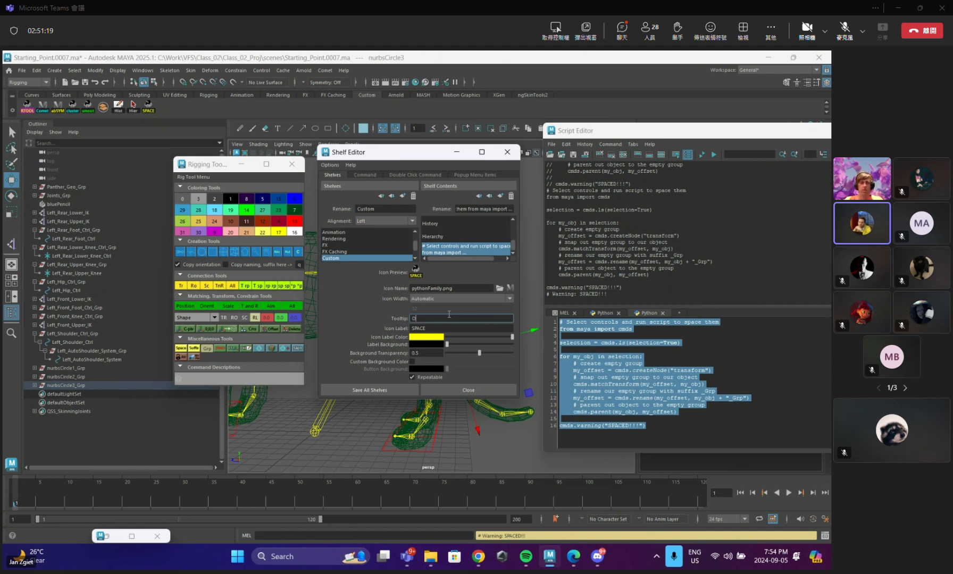
pyautogui.write('ffset controls!')
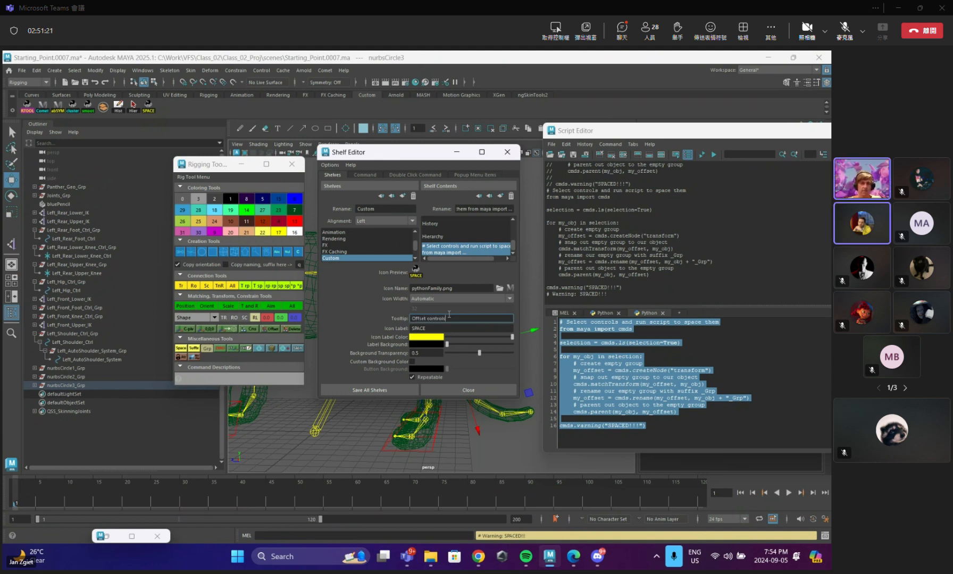
pyautogui.click(393, 390)
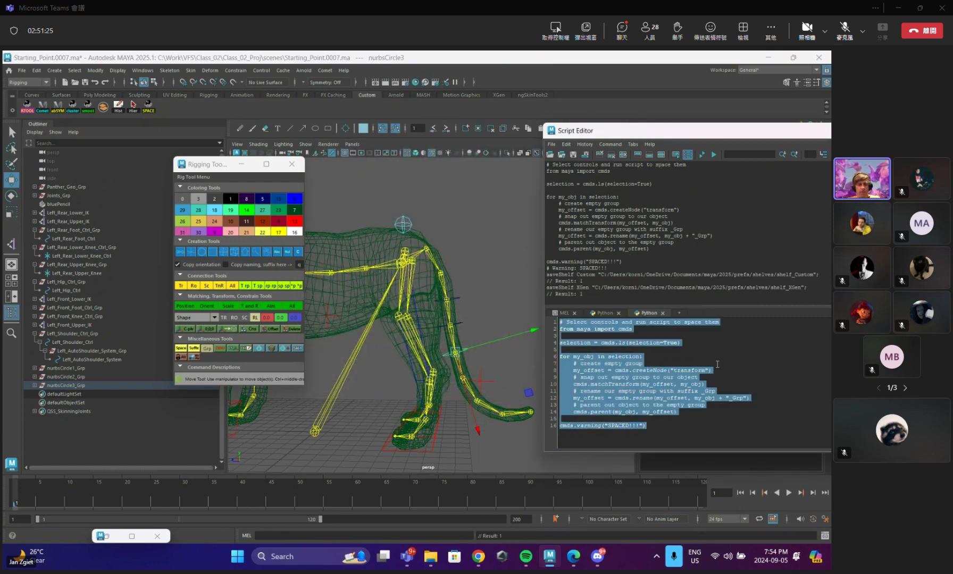
# Switch to Discord and post the copied spacing script as a code block in the general channel.
pyautogui.click(596, 554)
pyautogui.click(328, 514)
pyautogui.write('```')
pyautogui.hotkey('ctrl', 'v')
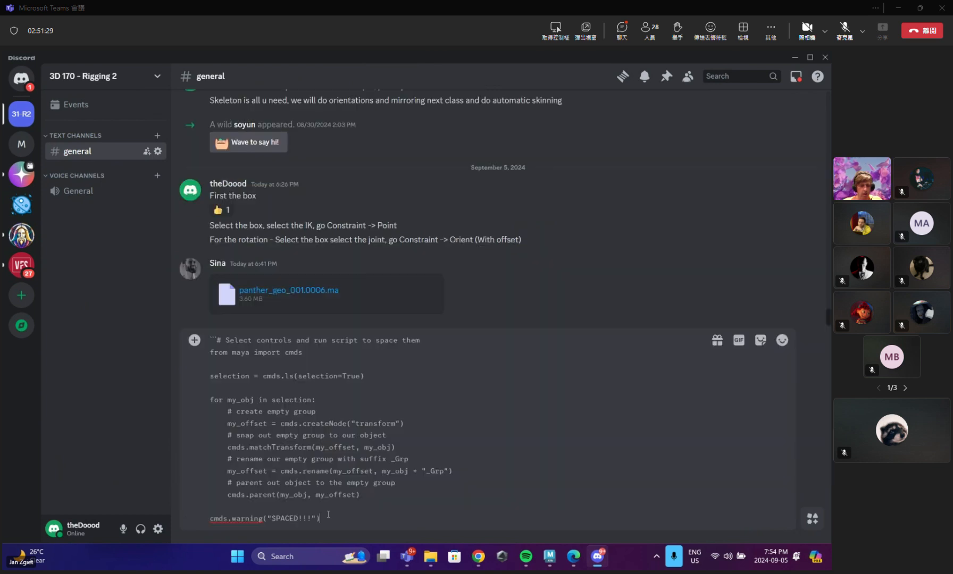
pyautogui.press('Return')
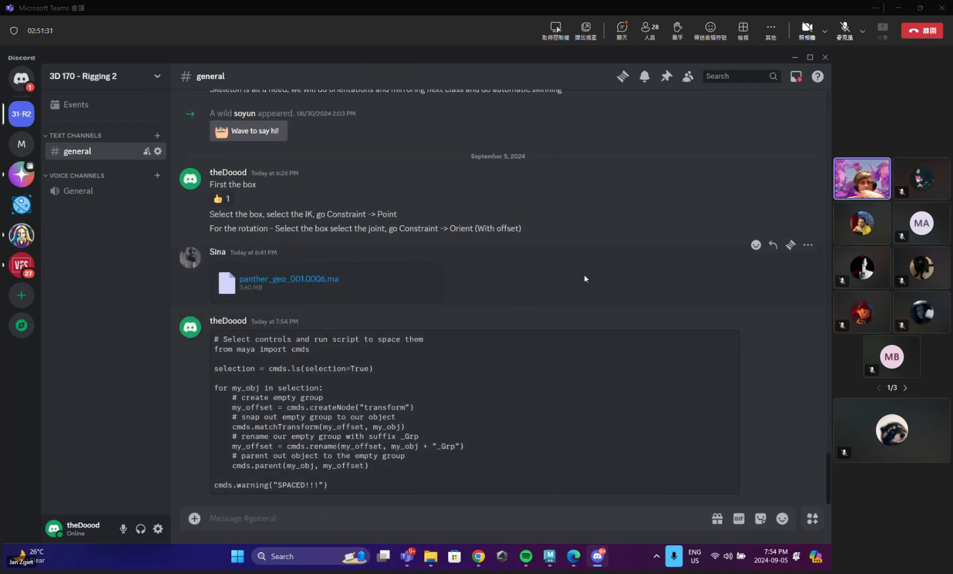
pyautogui.click(794, 56)
# Return to Maya and look up the command documentation for createNode from the script.
pyautogui.click(654, 372)
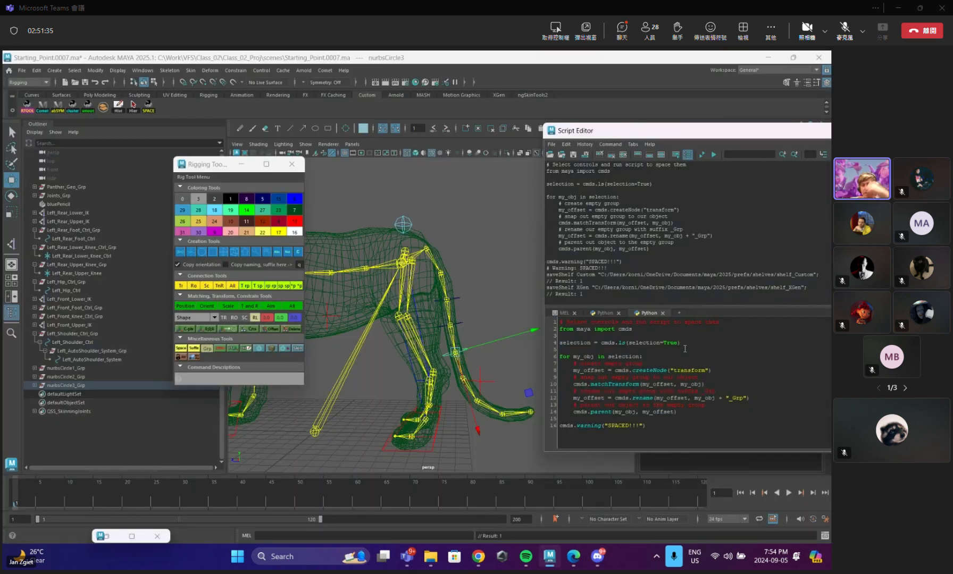
pyautogui.doubleClick(655, 370)
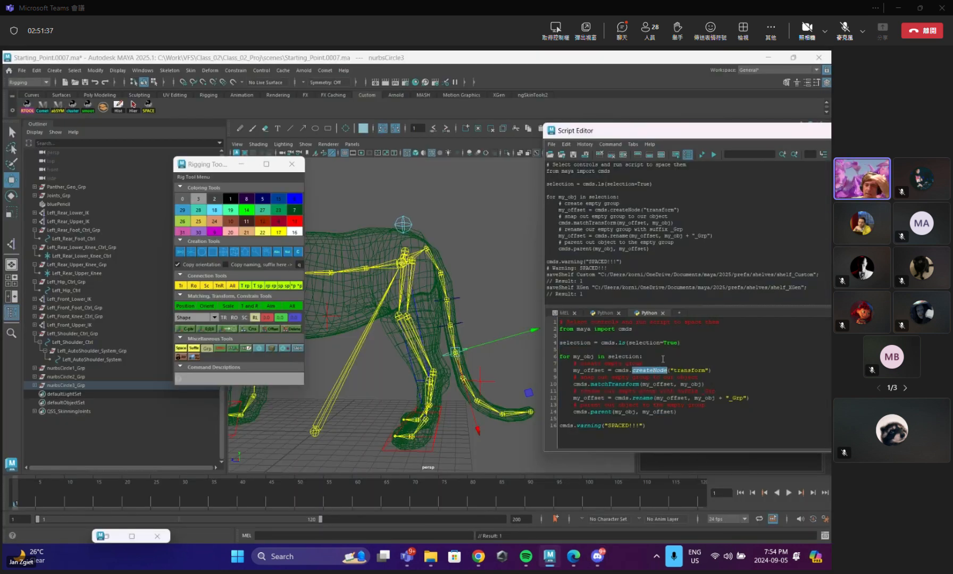
pyautogui.click(691, 351)
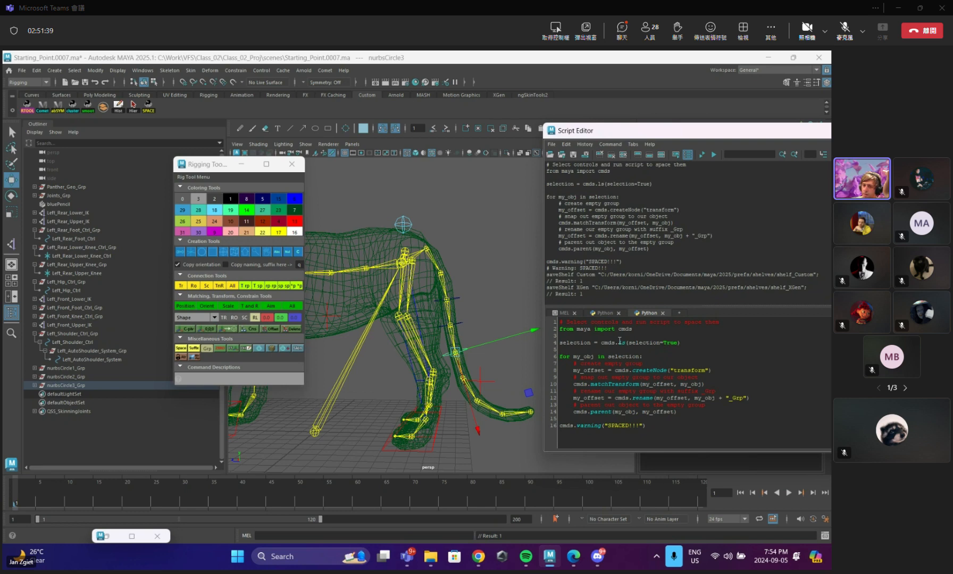
pyautogui.doubleClick(649, 370)
pyautogui.rightClick(649, 369)
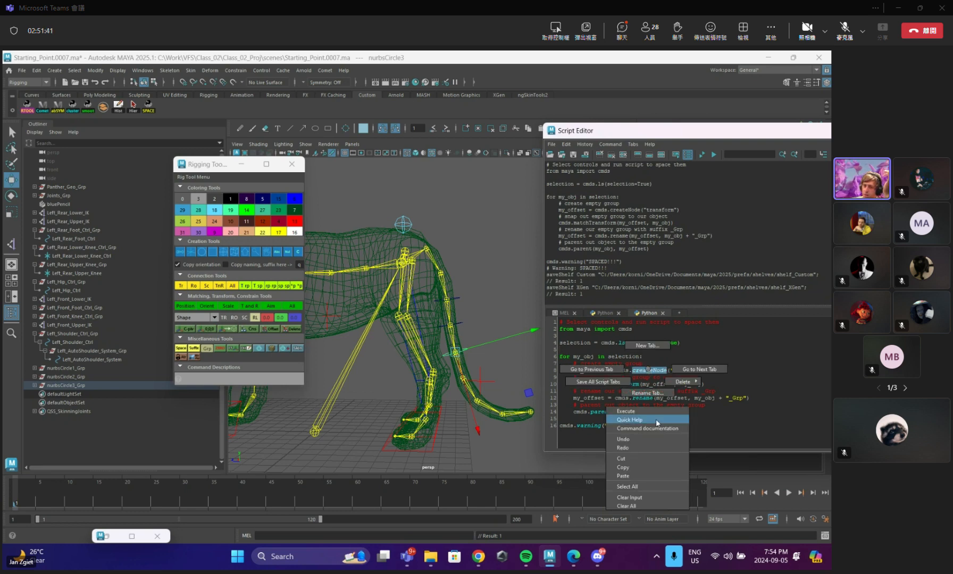
pyautogui.click(656, 430)
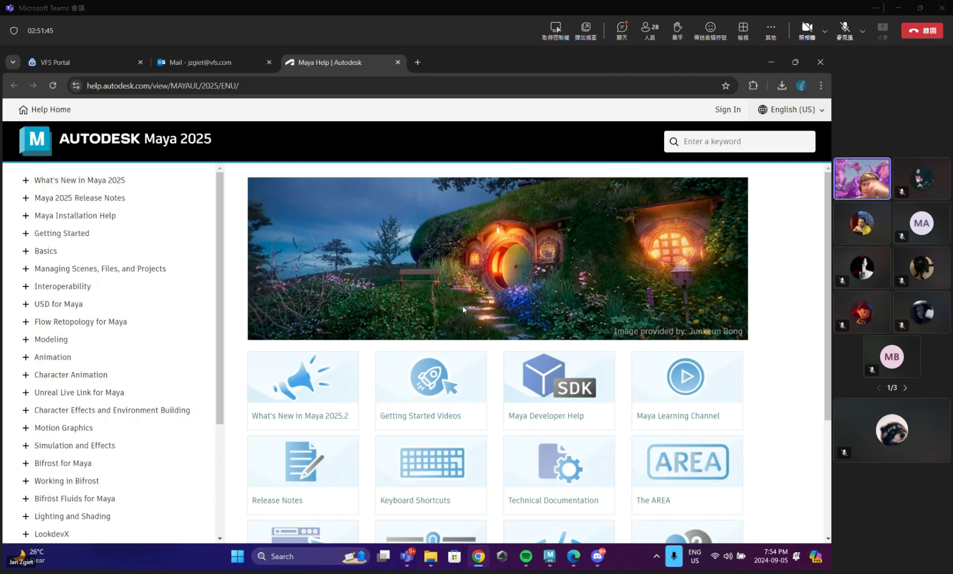
pyautogui.scroll(-3, 394, 323)
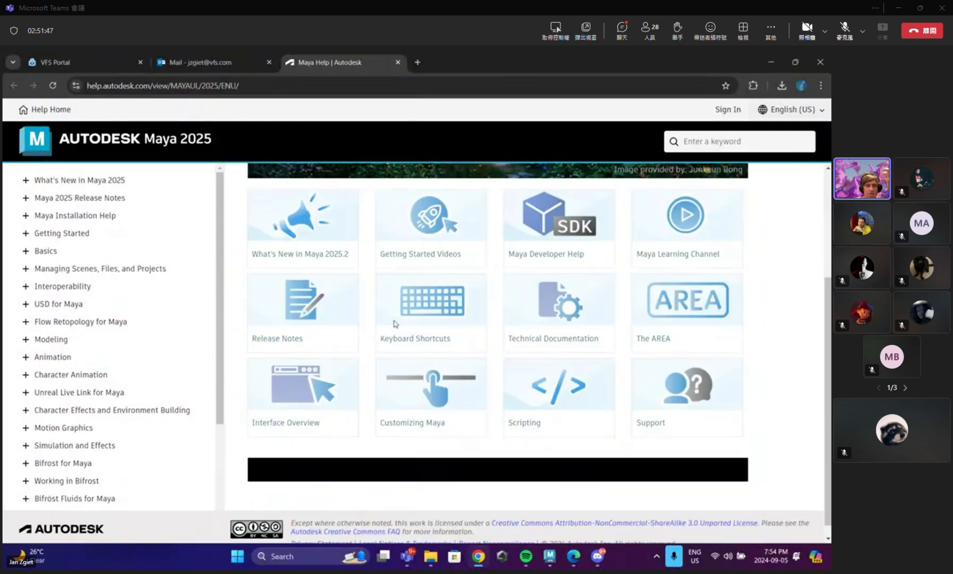
pyautogui.scroll(3, 394, 323)
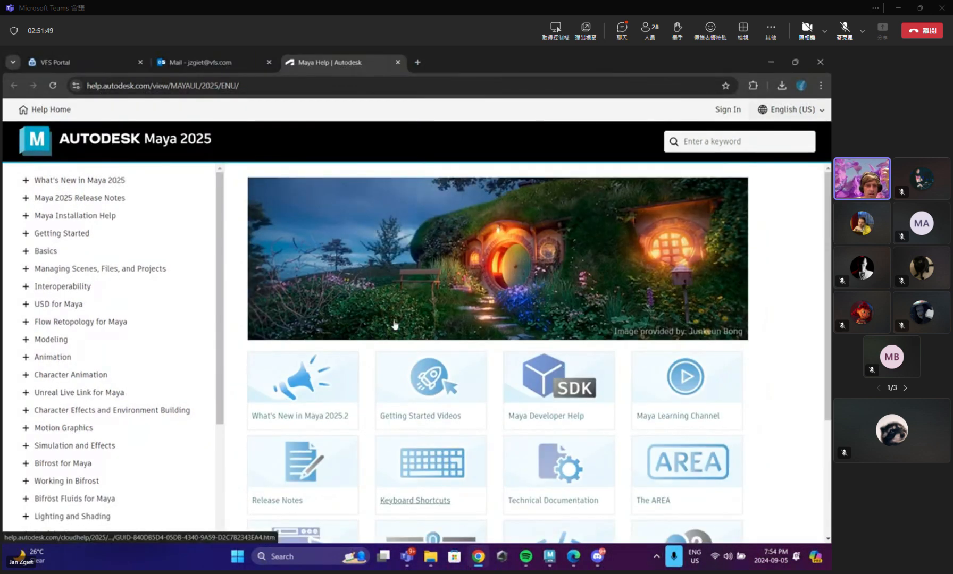
pyautogui.click(769, 64)
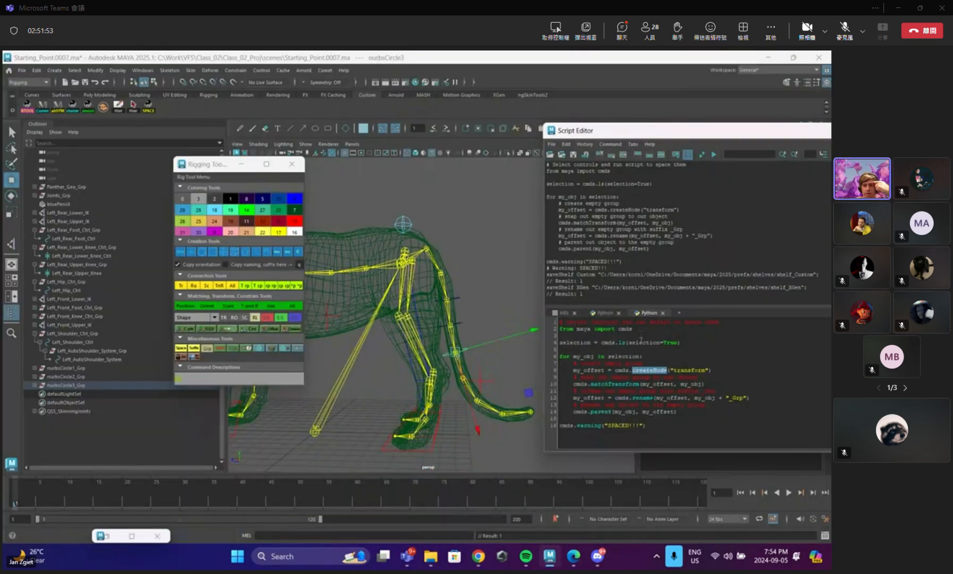
# Look up the command documentation for matchTransform and check the address of the help page.
pyautogui.rightClick(623, 382)
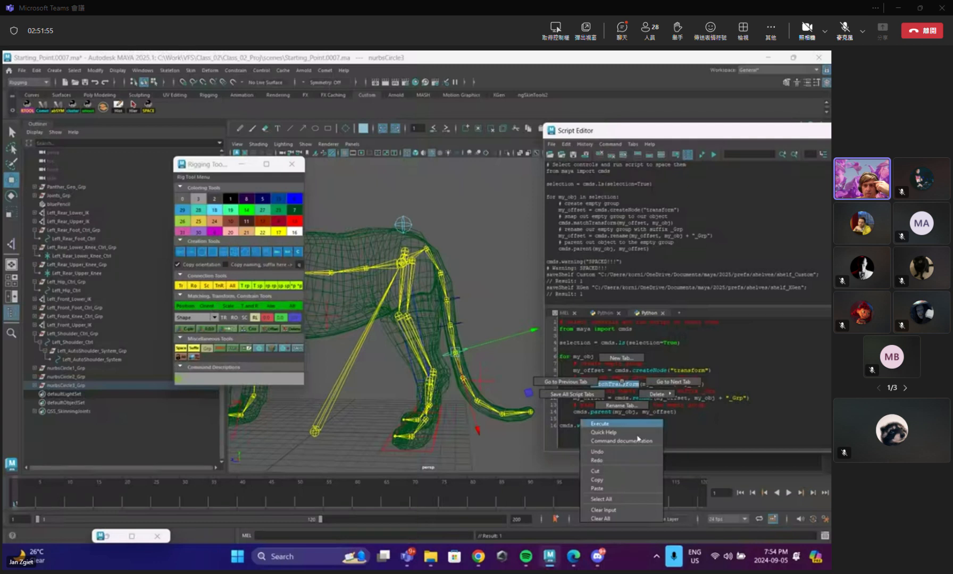
pyautogui.click(621, 432)
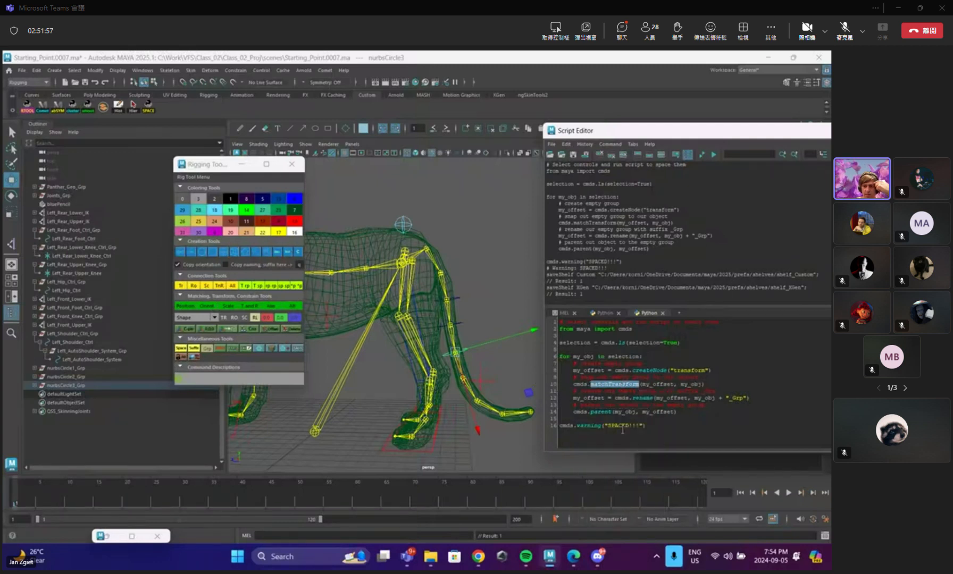
pyautogui.rightClick(624, 383)
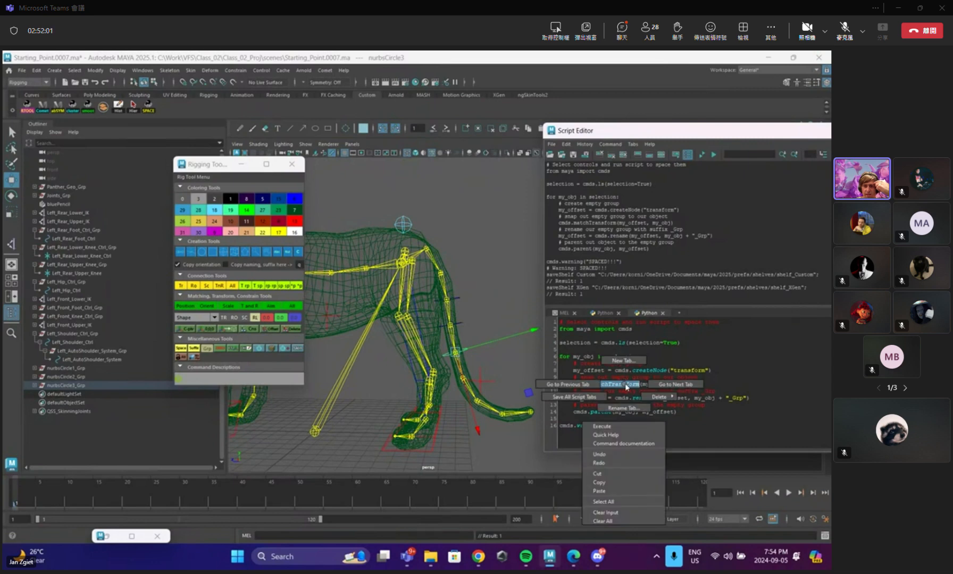
pyautogui.click(631, 444)
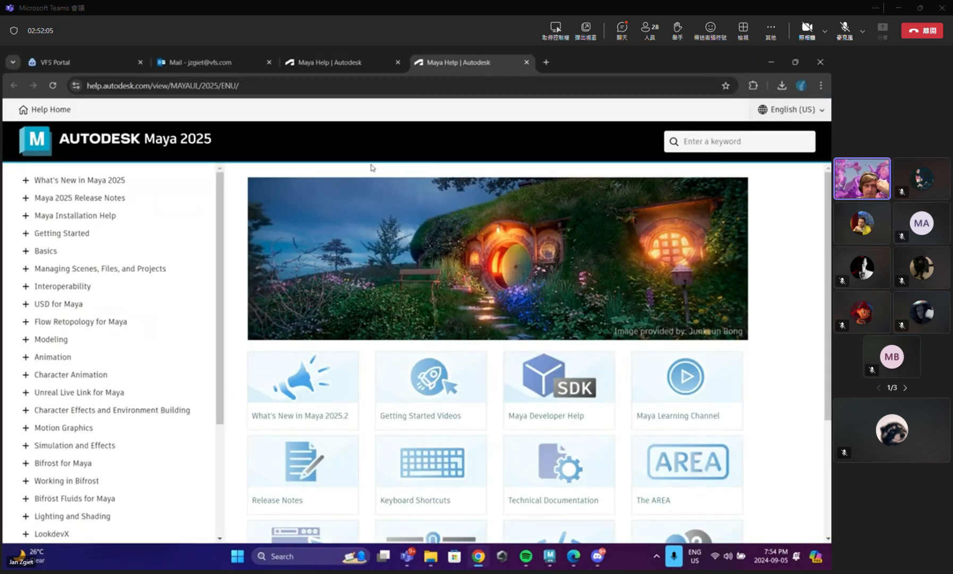
pyautogui.click(249, 88)
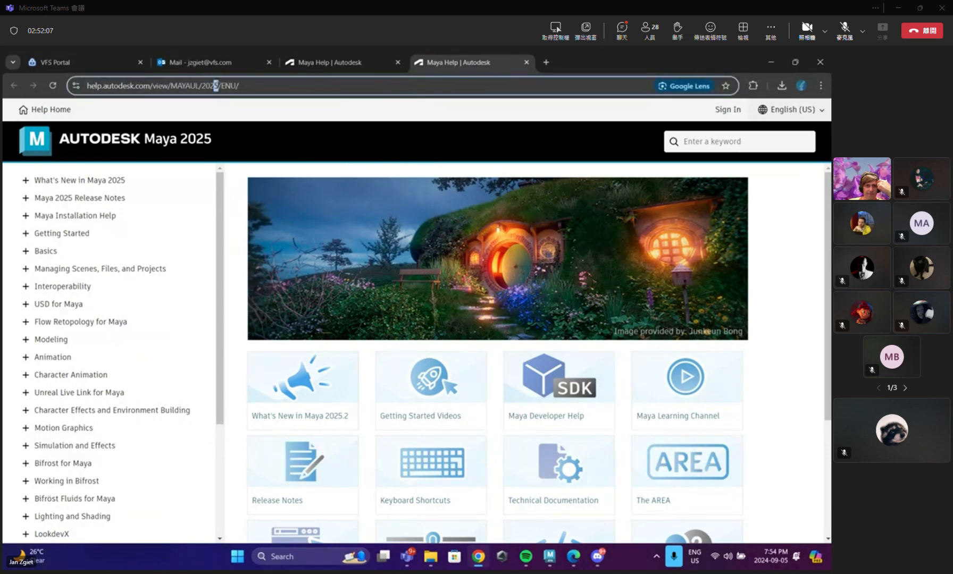
pyautogui.click(241, 85)
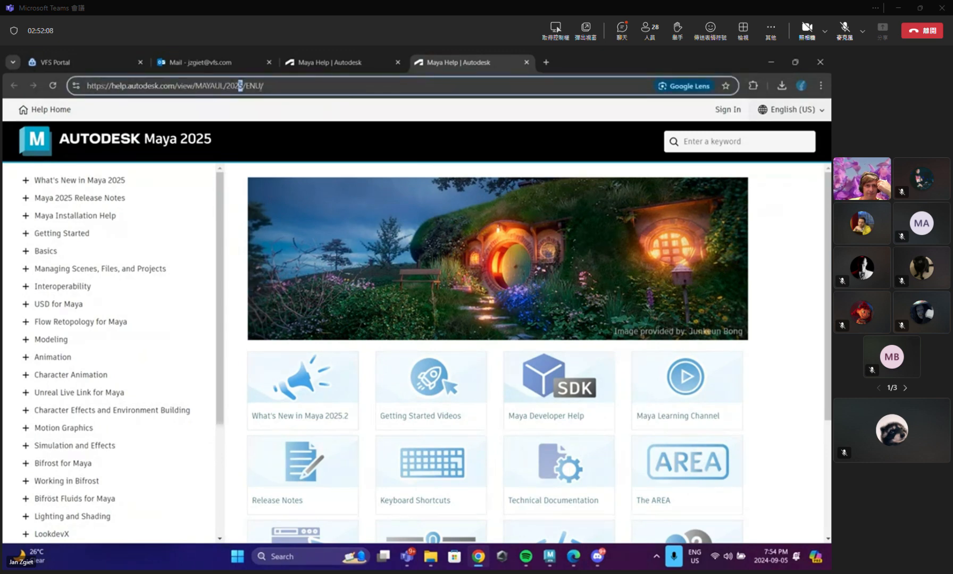
pyautogui.click(771, 61)
# Look through the available help resources and check the main Maya Help page.
pyautogui.click(229, 71)
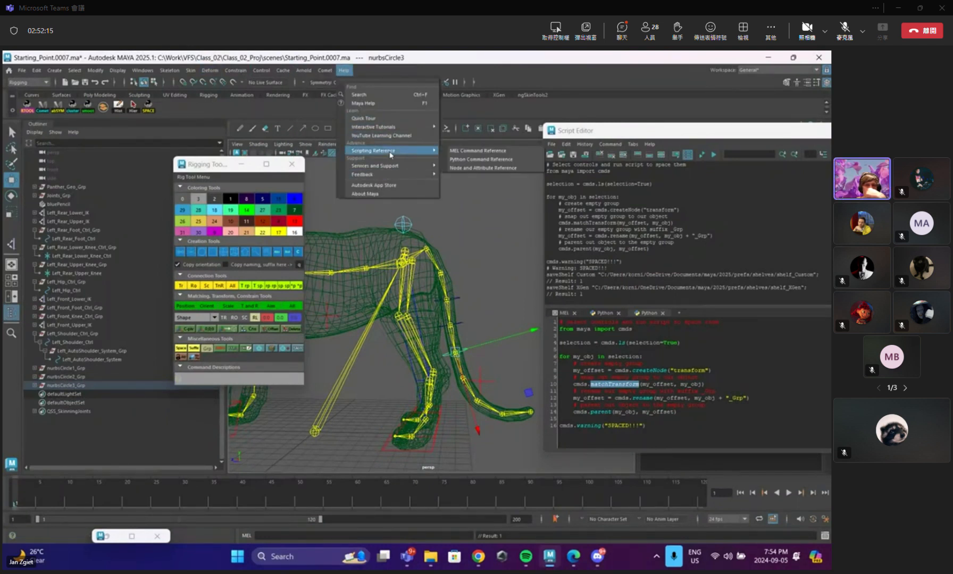
pyautogui.moveTo(398, 128)
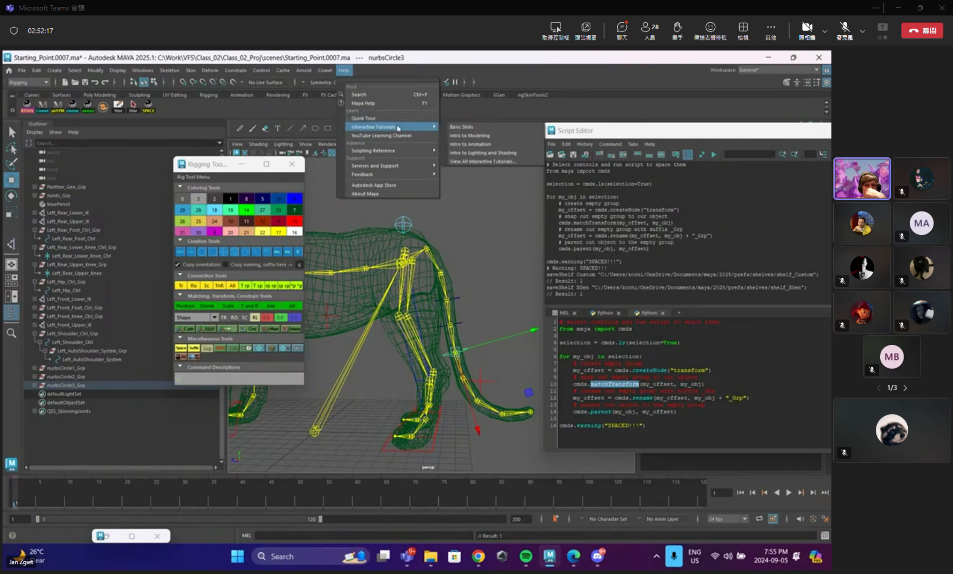
pyautogui.moveTo(399, 167)
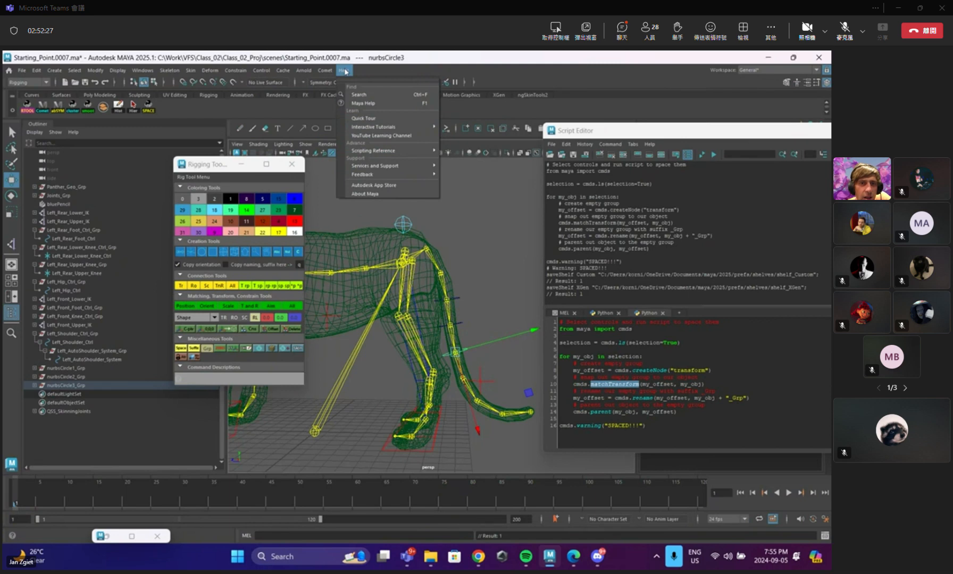
pyautogui.click(384, 104)
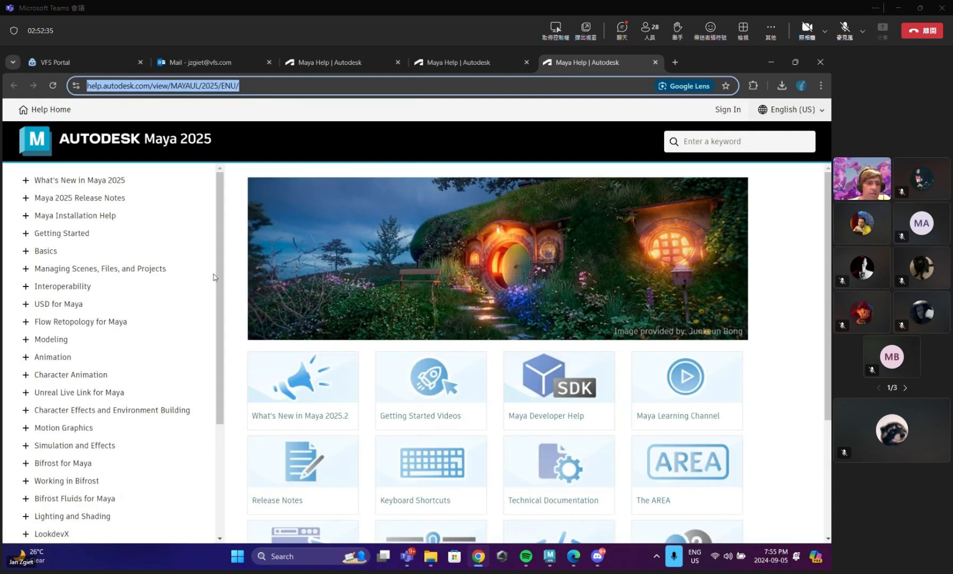
pyautogui.click(820, 62)
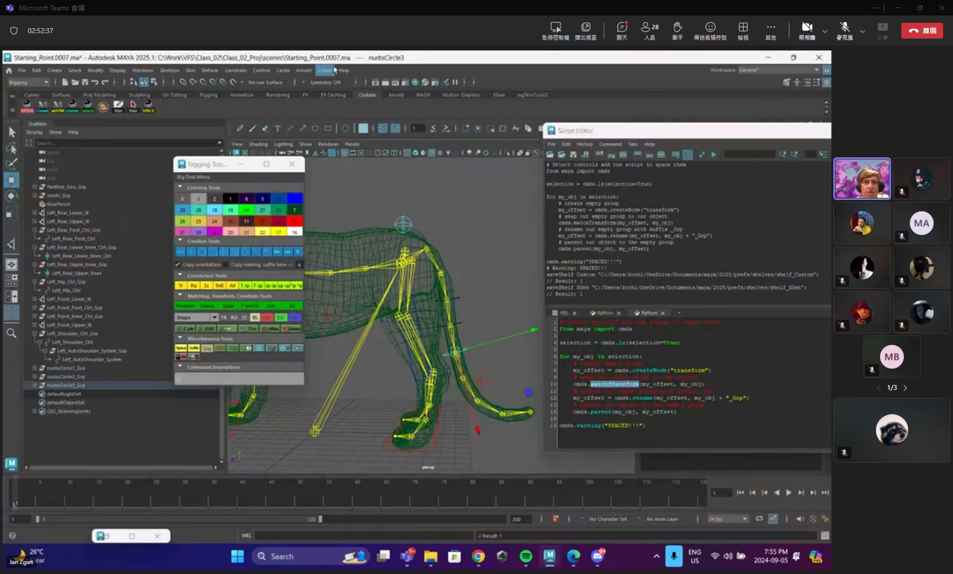
# Open the Python Command Reference from Maya's scripting references.
pyautogui.click(343, 70)
pyautogui.moveTo(375, 151)
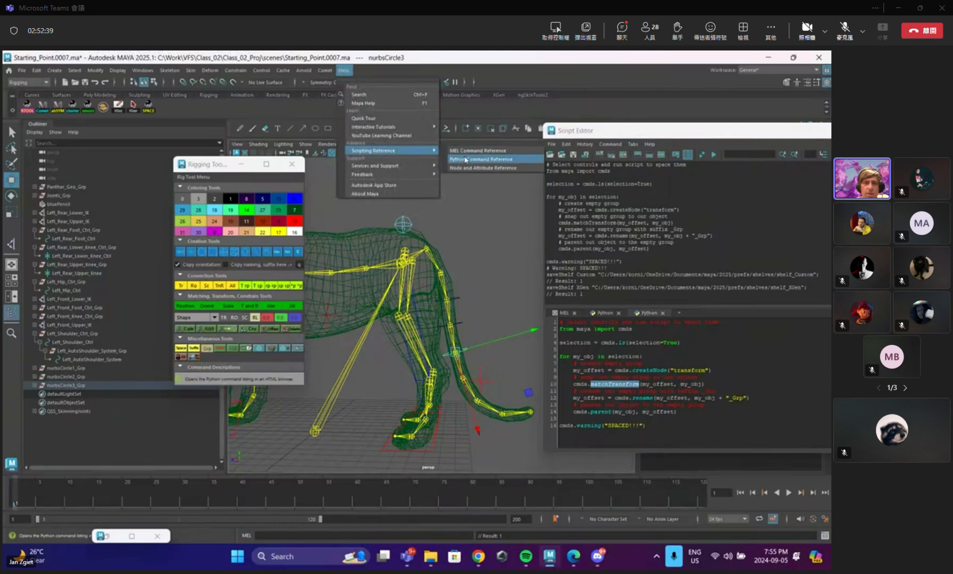
pyautogui.click(481, 159)
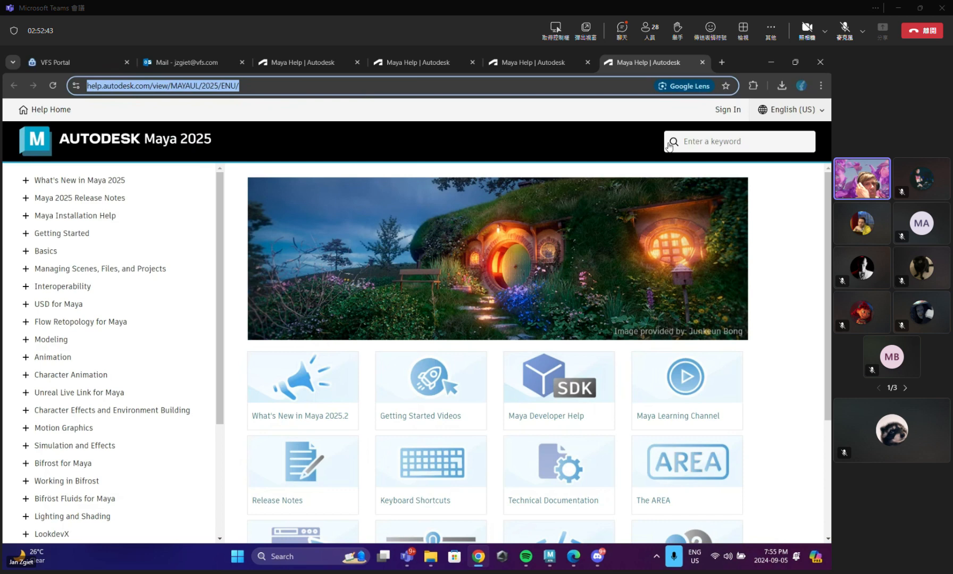
# Search the Maya 2025 help for "select" and look through the results for a matching command page.
pyautogui.click(724, 143)
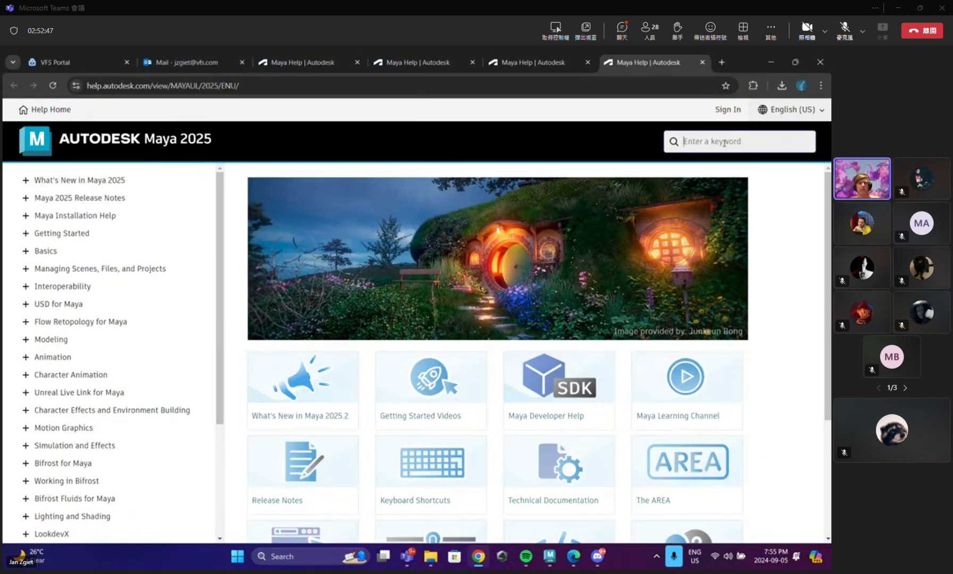
pyautogui.write('select')
pyautogui.press('Return')
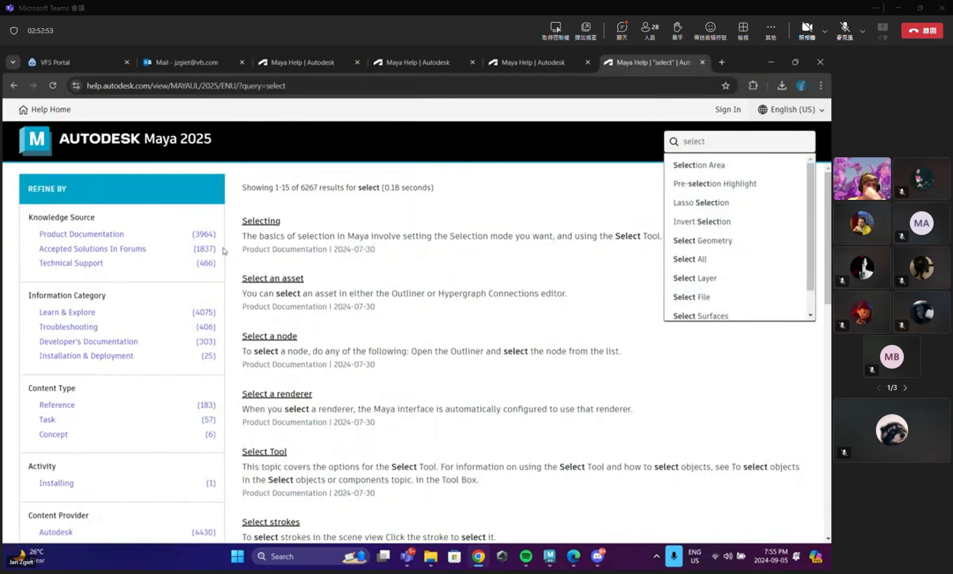
pyautogui.scroll(-1, 155, 266)
pyautogui.scroll(-8, 155, 258)
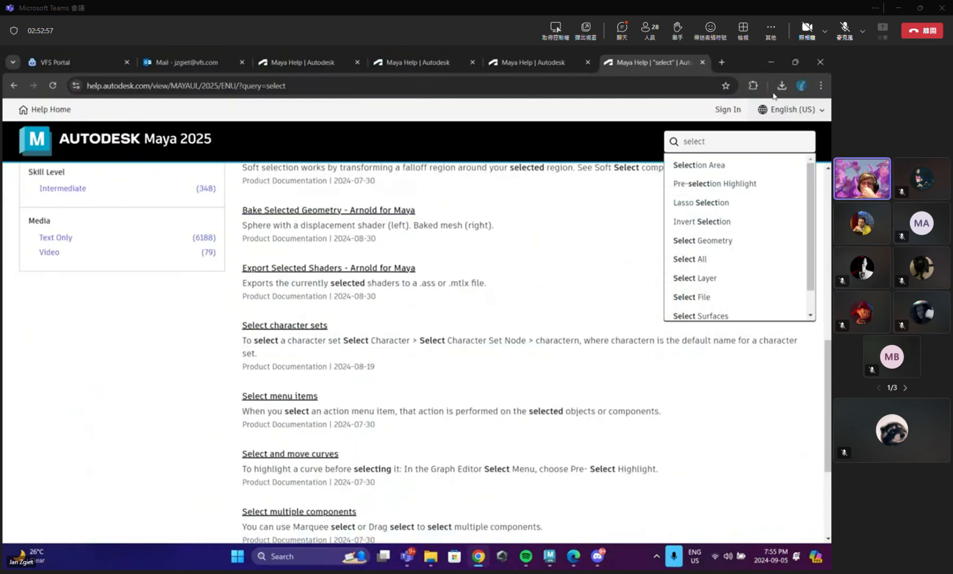
# Return to Maya and undo the last run of the offset-group script on the tail circles.
pyautogui.click(771, 62)
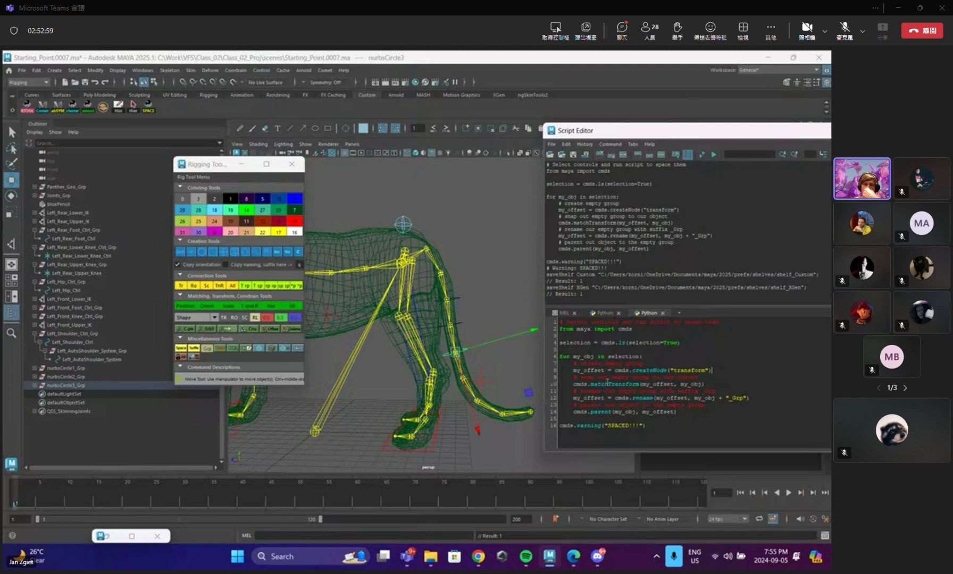
pyautogui.doubleClick(607, 381)
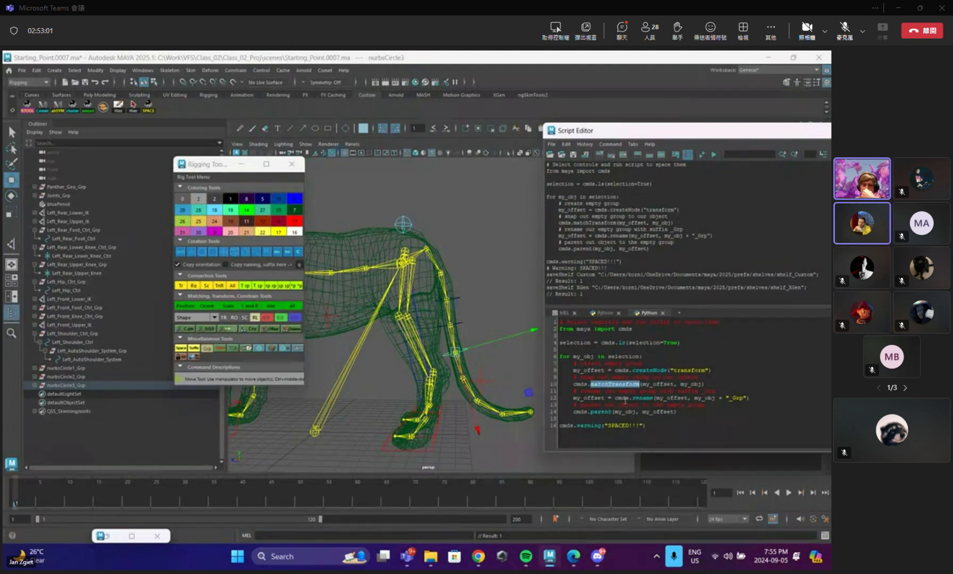
pyautogui.click(674, 342)
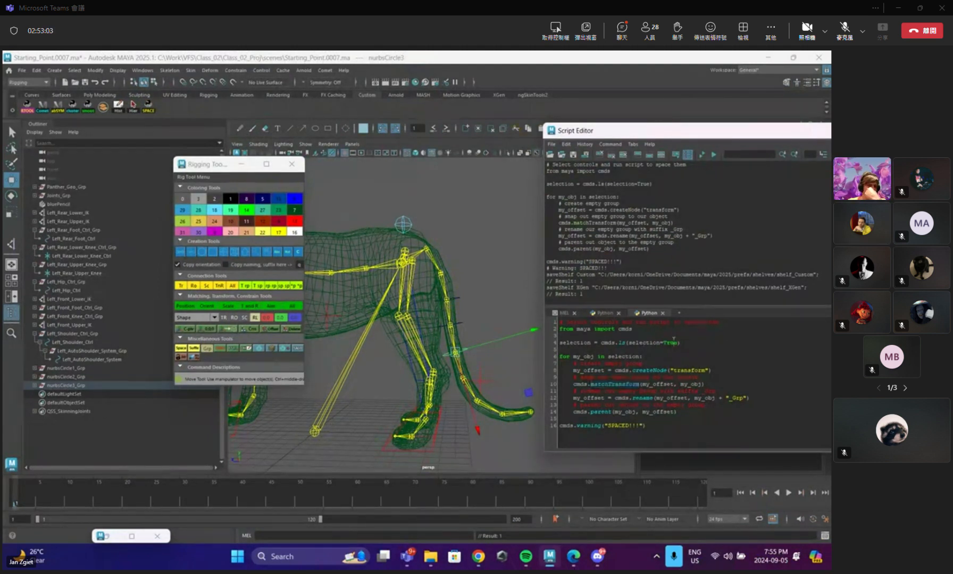
pyautogui.click(492, 293)
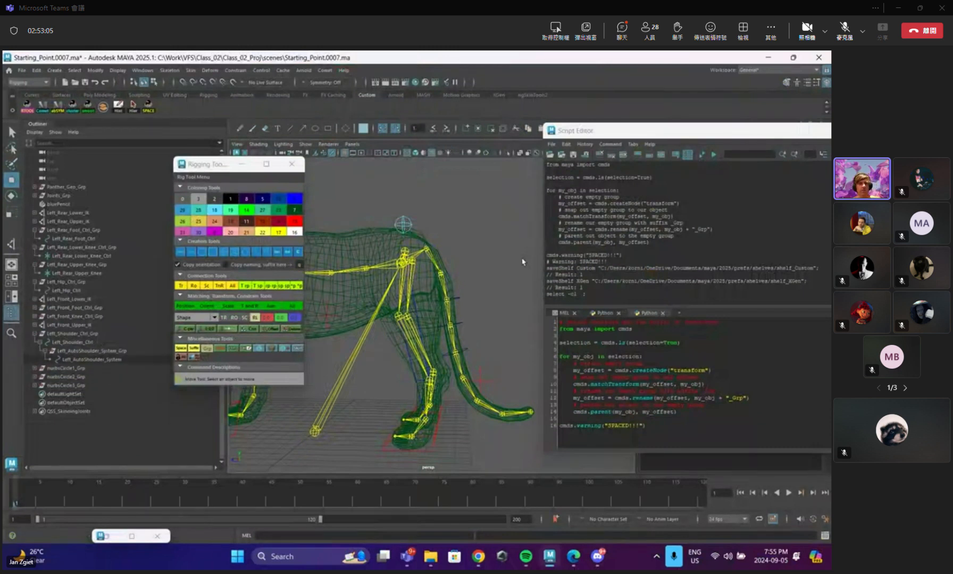
pyautogui.hotkey('ctrl', 'z')
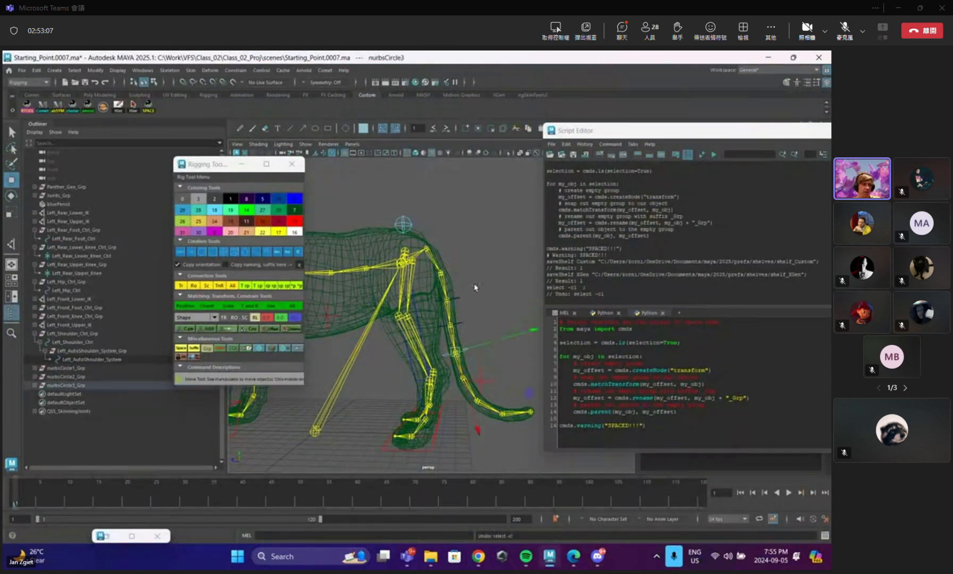
pyautogui.hotkey('ctrl', 'z')
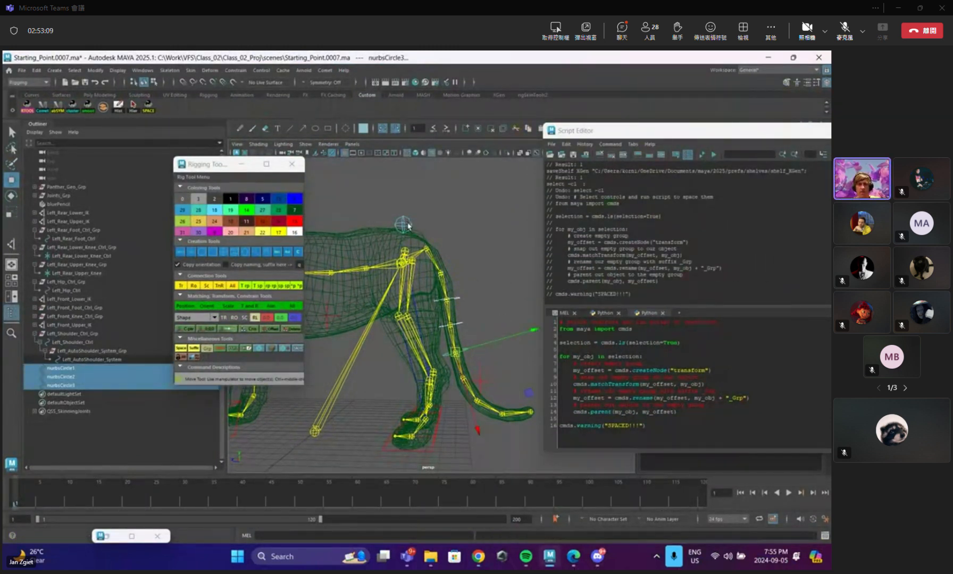
# Select nurbsCircle1, nurbsCircle2 and nurbsCircle3 on the tail and run the whole offset-group Python script on them.
pyautogui.click(411, 226)
pyautogui.click(459, 299)
pyautogui.press('q')
pyautogui.keyDown('shift'); pyautogui.click(461, 322); pyautogui.keyUp('shift')
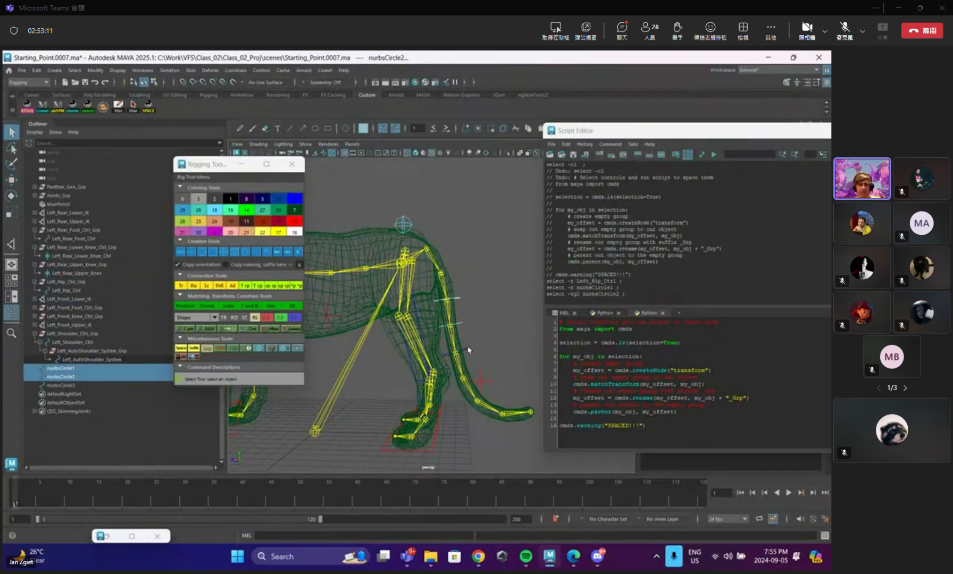
pyautogui.keyDown('shift'); pyautogui.click(459, 351); pyautogui.keyUp('shift')
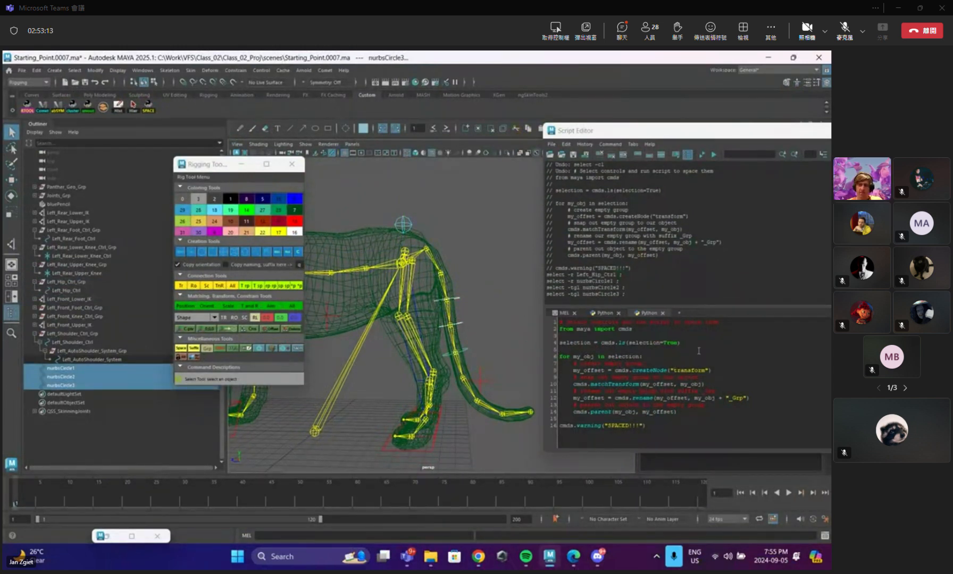
pyautogui.hotkey('ctrl', 'a')
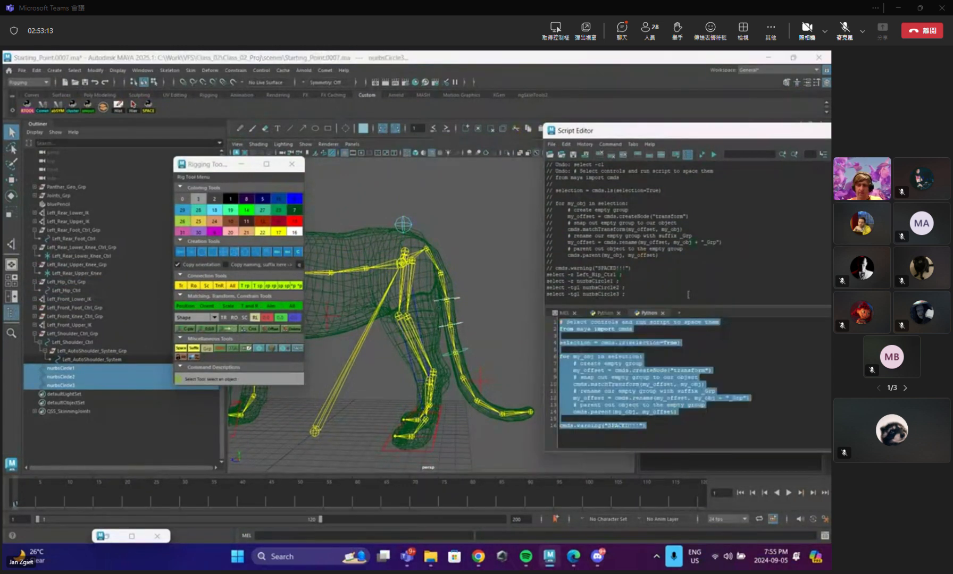
pyautogui.click(714, 156)
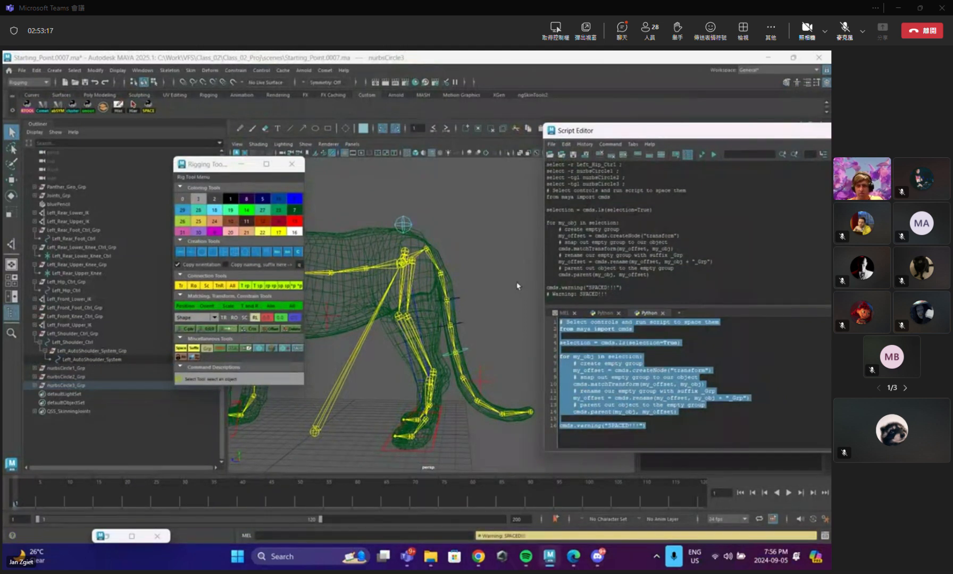
# Undo the deselection and the script run that grouped the three tail circles.
pyautogui.click(517, 286)
pyautogui.hotkey('ctrl', 'z')
pyautogui.hotkey('ctrl', 'z')
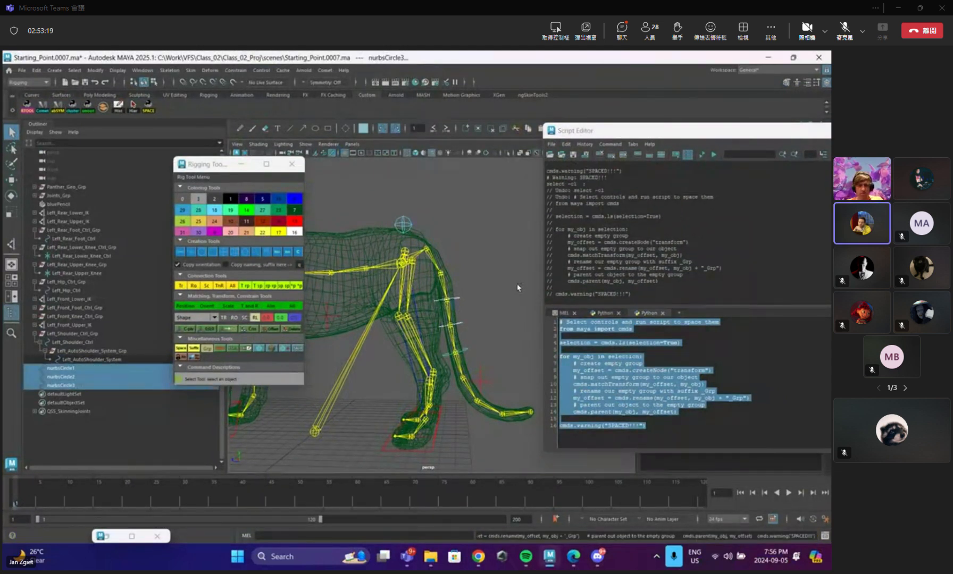
# Clear the selection of the tail circles and close the Rigging Tools window.
pyautogui.click(517, 285)
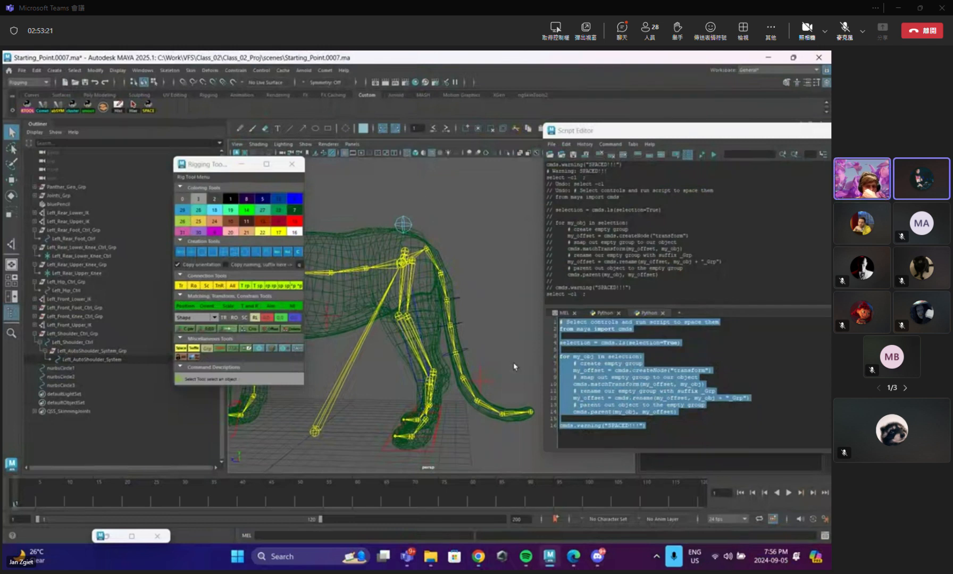
pyautogui.scroll(-2, 488, 337)
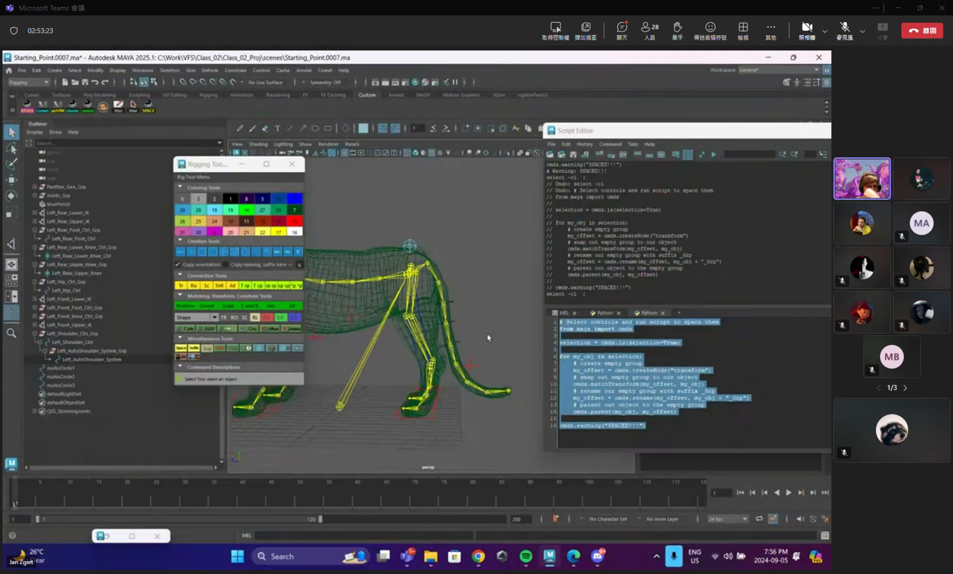
pyautogui.keyDown('alt'); pyautogui.moveTo(380, 352); pyautogui.dragTo(384, 360); pyautogui.keyUp('alt')
pyautogui.rightClick(356, 344)
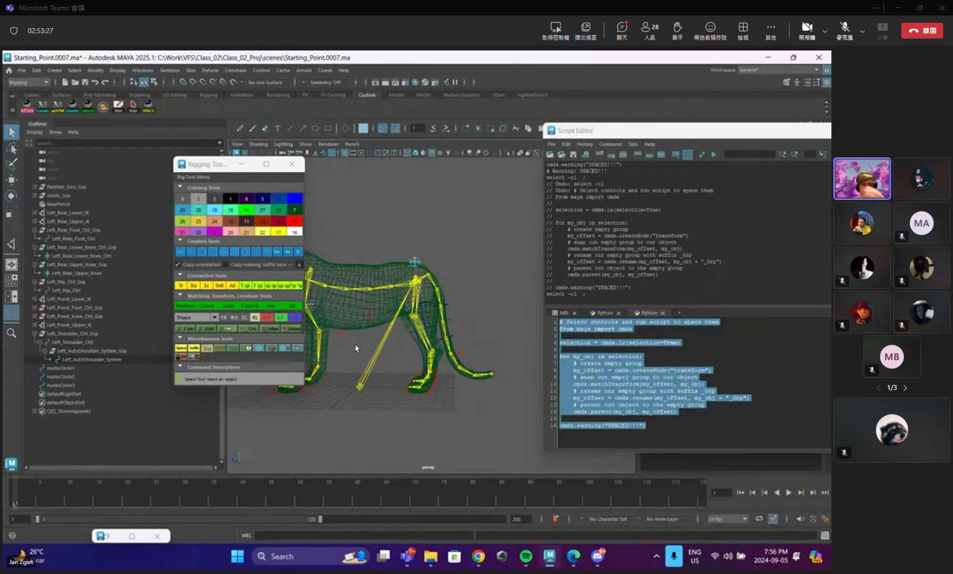
pyautogui.keyDown('alt'); pyautogui.moveTo(354, 349); pyautogui.dragTo(452, 387); pyautogui.keyUp('alt')
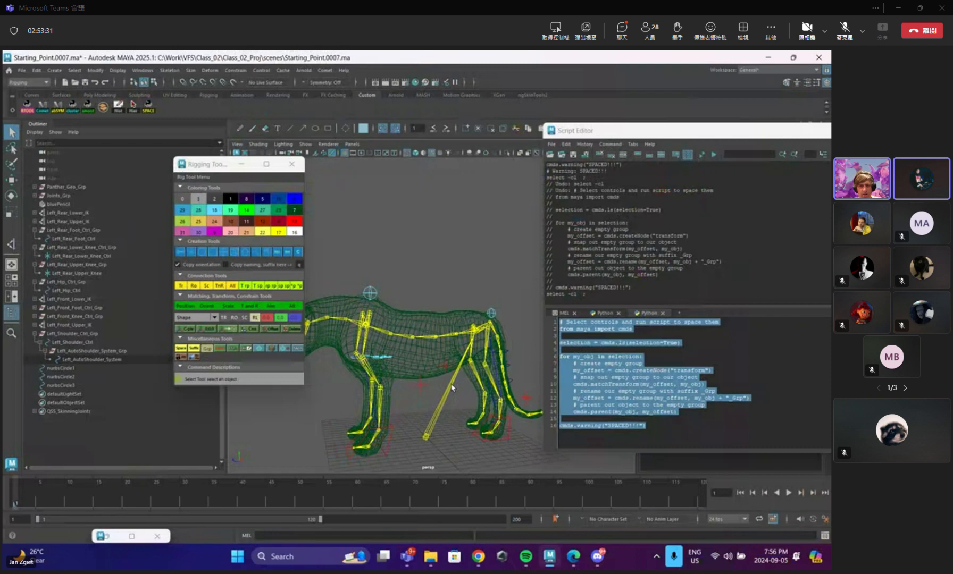
pyautogui.click(292, 165)
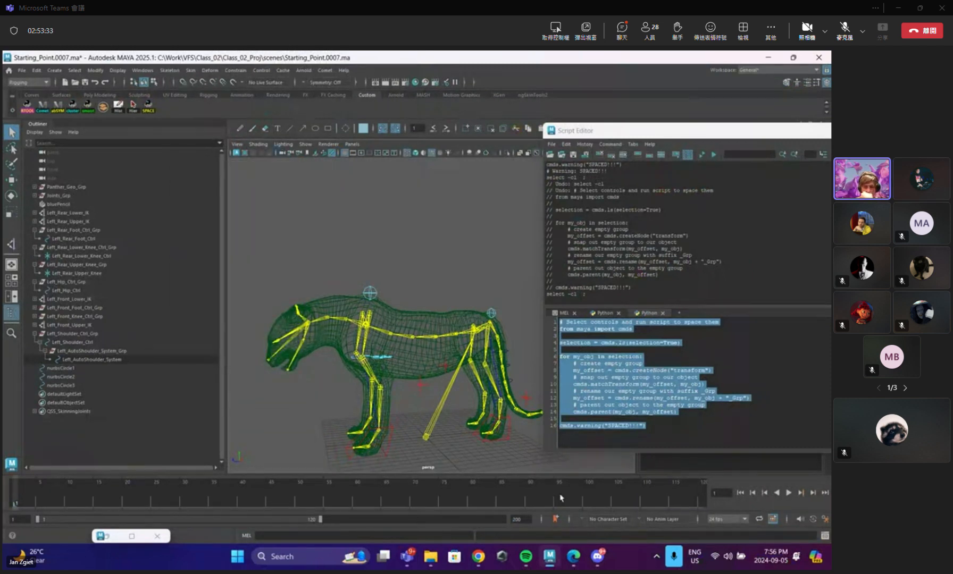
# Switch to the Rigging02 Class 02 meeting window in Microsoft Teams.
pyautogui.moveTo(563, 560)
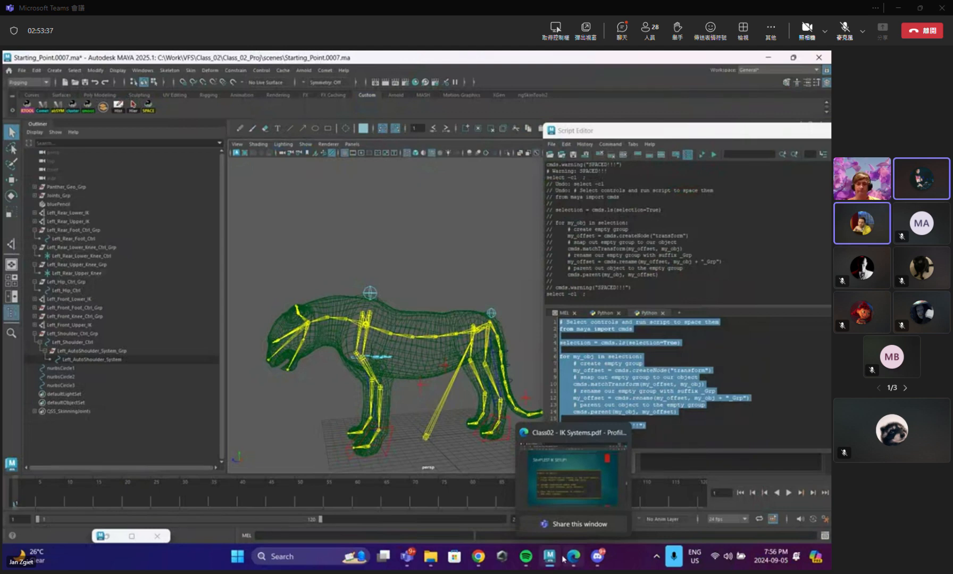
pyautogui.moveTo(411, 554)
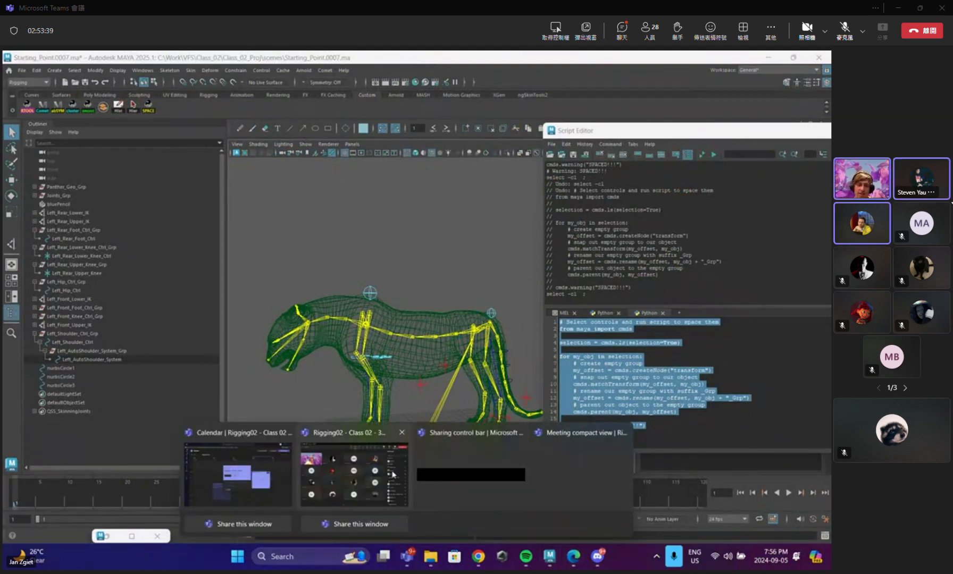